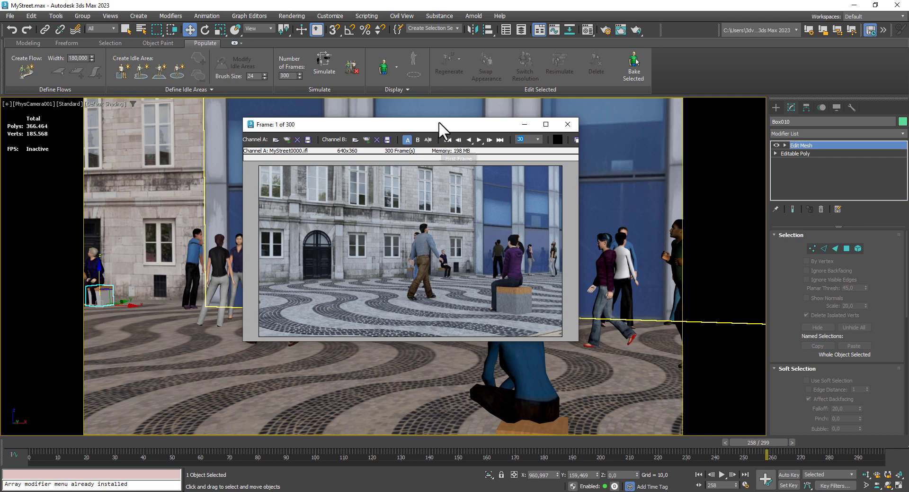
- Review the rendered 300-frame street animation in the RAM Player and exit the player
left_click_drag(439, 122, 366, 108)
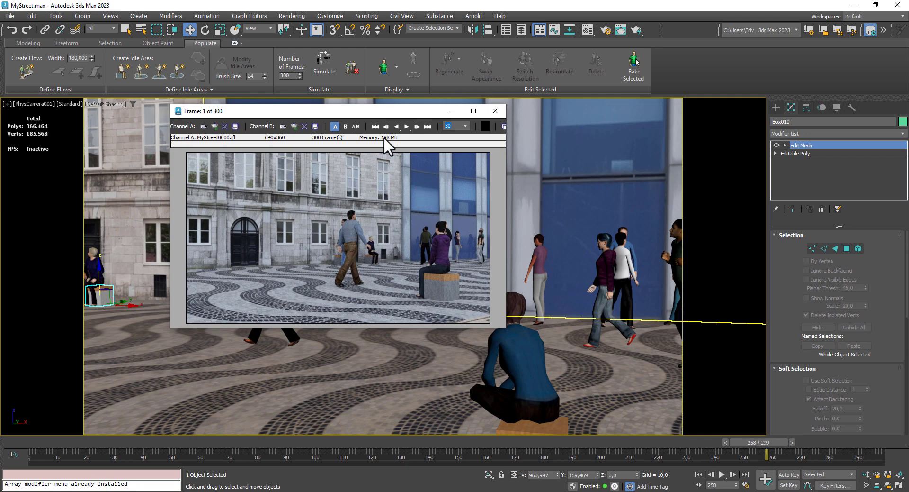
left_click(407, 127)
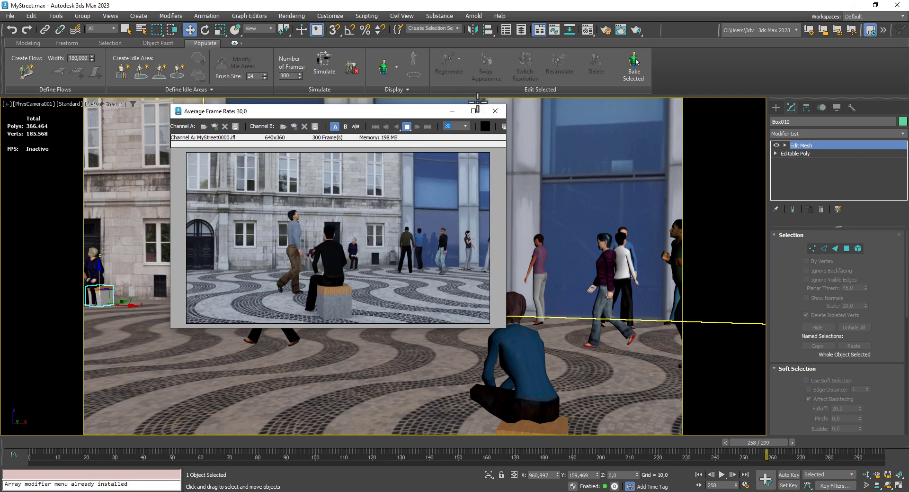
left_click(406, 127)
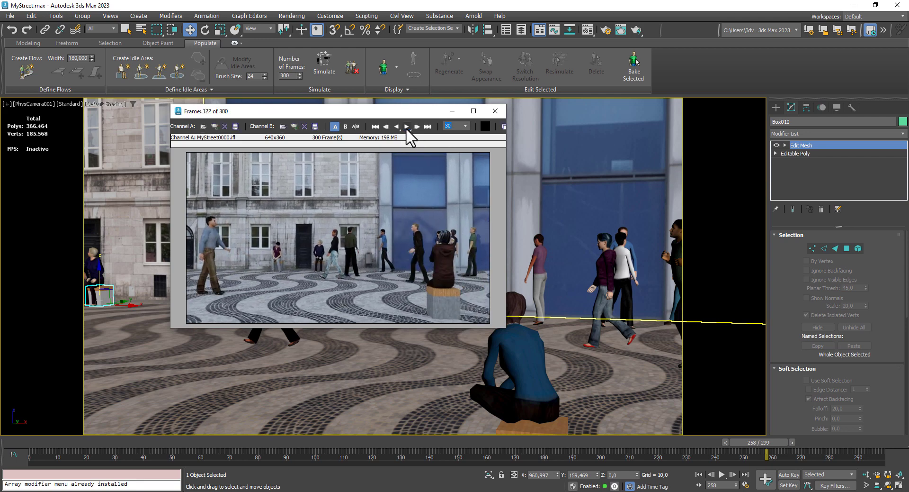
left_click(407, 127)
left_click(407, 127)
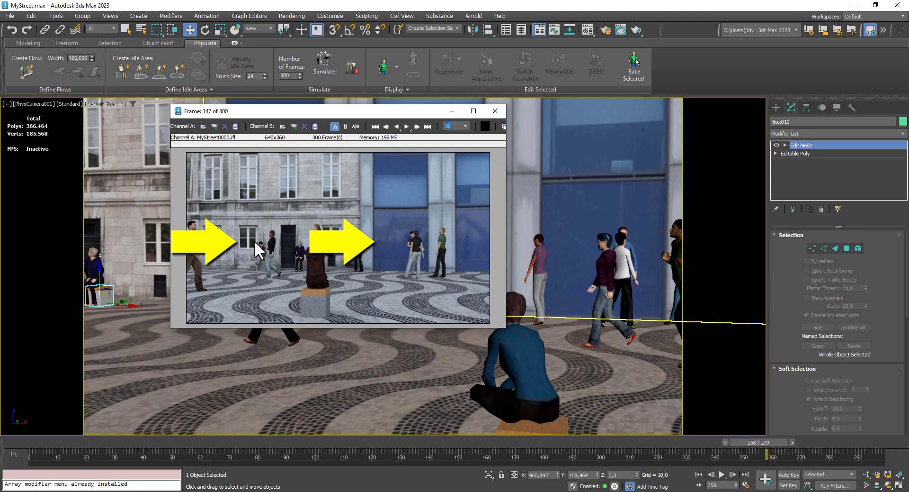
left_click(406, 126)
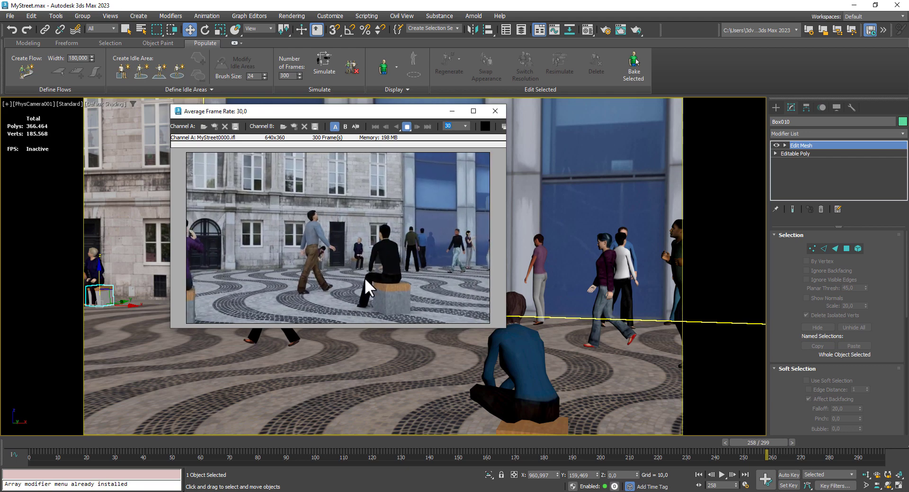
left_click(498, 111)
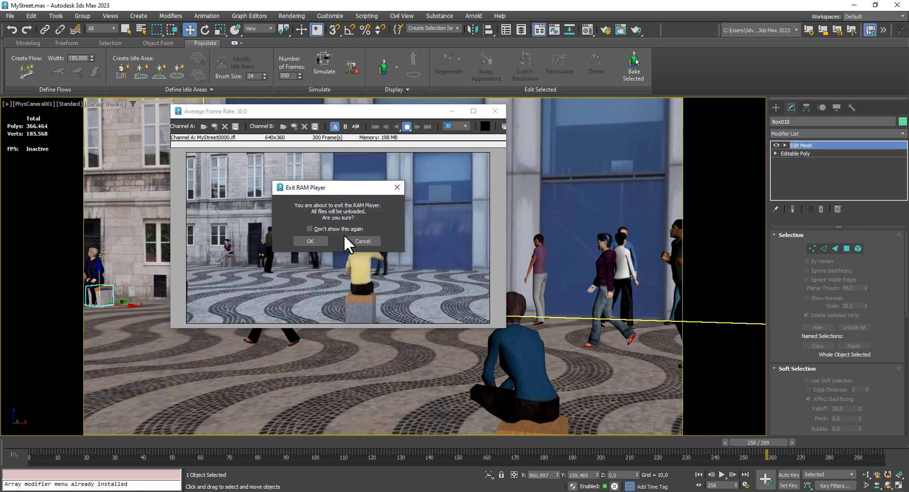
left_click(317, 240)
- Switch from the camera view to Perspective and examine the whole street scene with its buildings, pavement and crowd
left_click(435, 257)
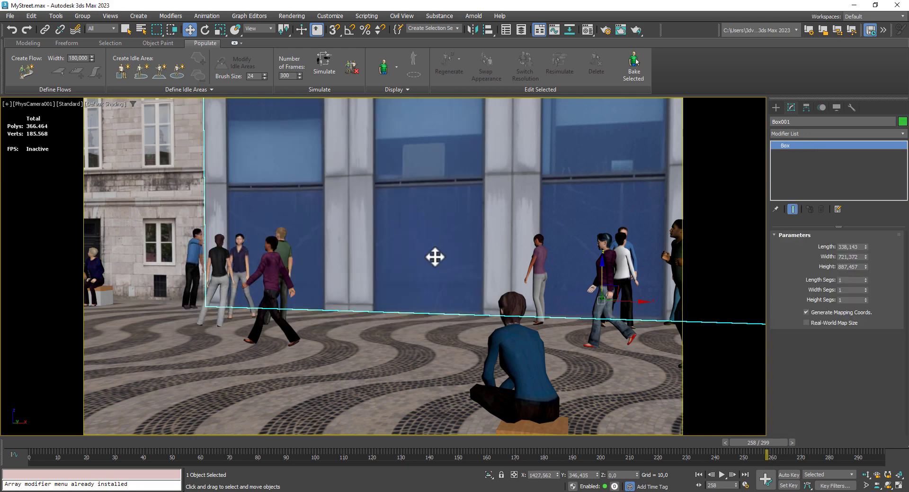
key("p")
scroll(387, 271, "down", 5)
left_click(464, 335)
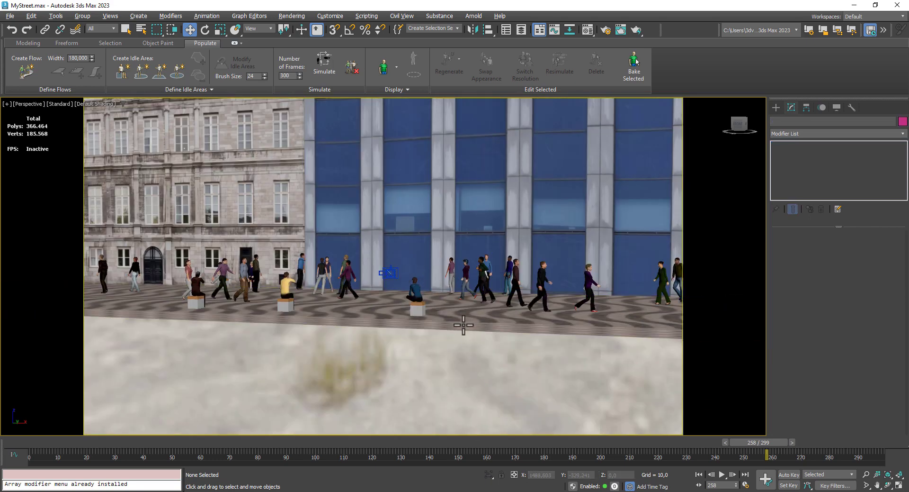
middle_click_drag(463, 316, 477, 325, "alt")
scroll(477, 326, "down", 5)
middle_click_drag(549, 321, 490, 228)
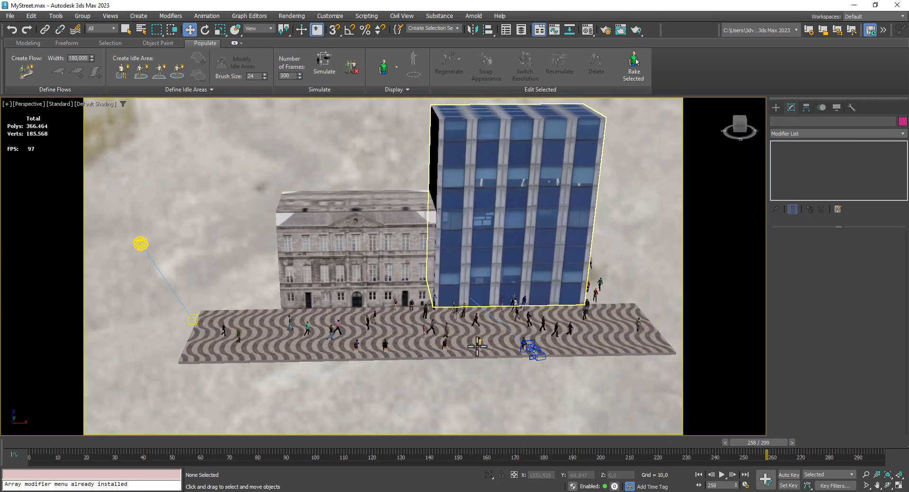
left_click(422, 343)
middle_click_drag(422, 343, 440, 305, "alt")
scroll(446, 335, "up", 6)
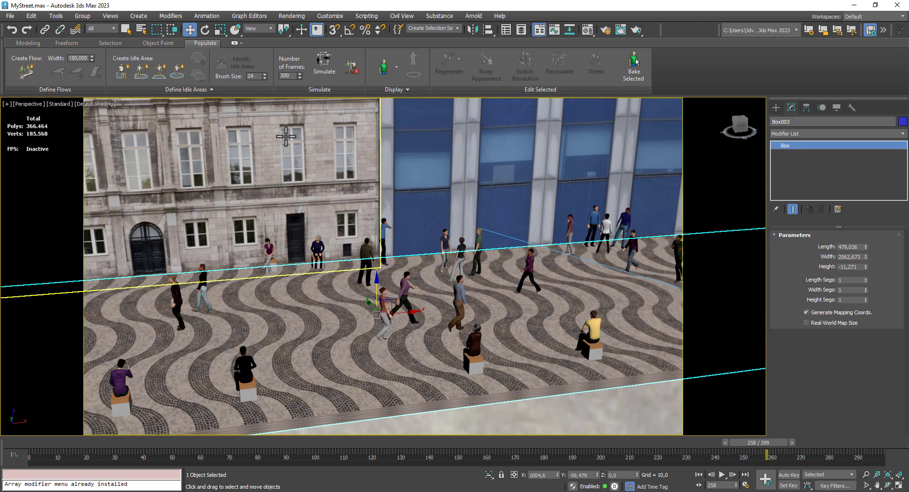
- Examine the walking, standing and seated people on the pavement up close
scroll(507, 310, "down", 4)
scroll(453, 281, "up", 3)
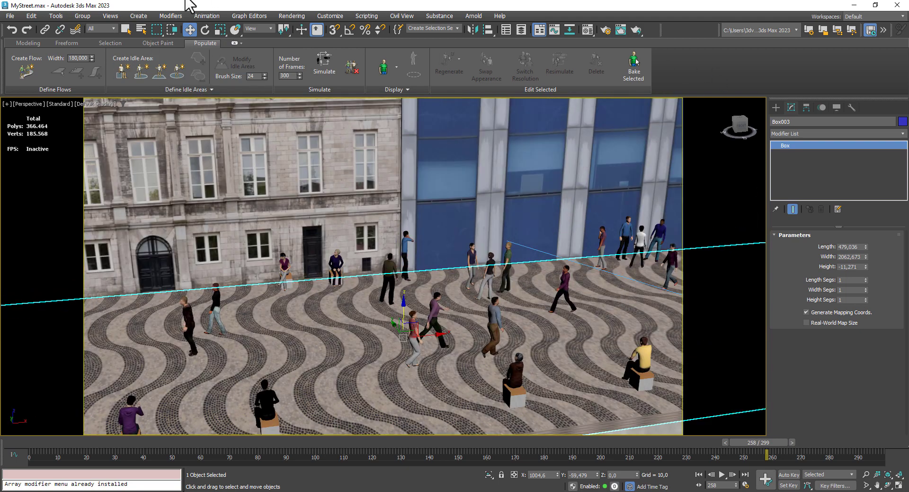
middle_click_drag(396, 322, 397, 317)
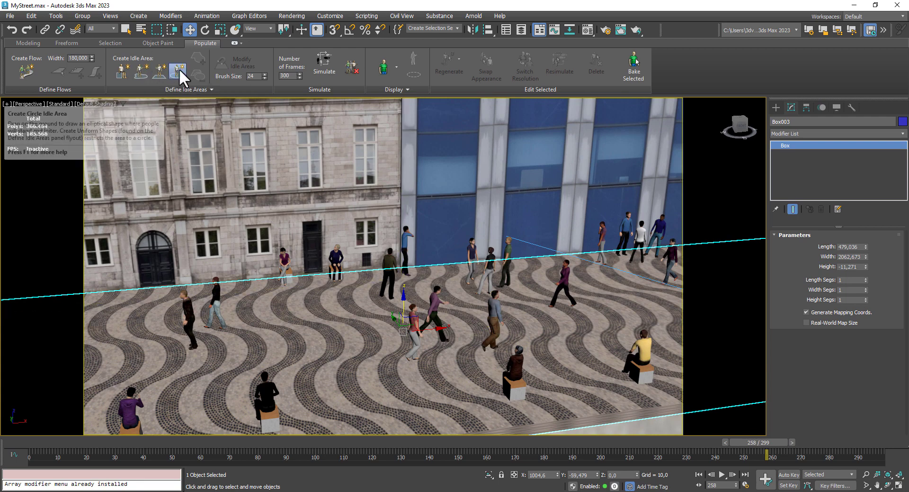
middle_click_drag(416, 317, 432, 248)
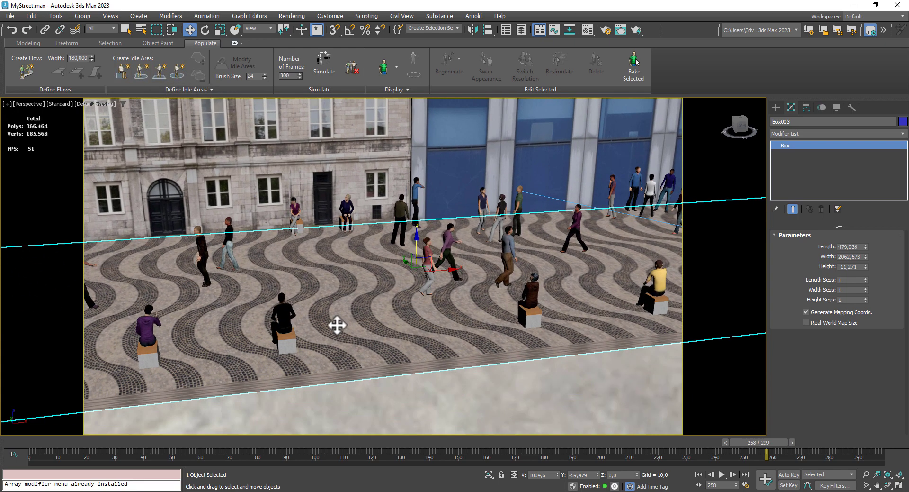
middle_click_drag(326, 336, 417, 284, "alt")
scroll(427, 322, "up", 3)
scroll(458, 269, "up", 3)
scroll(458, 268, "down", 5)
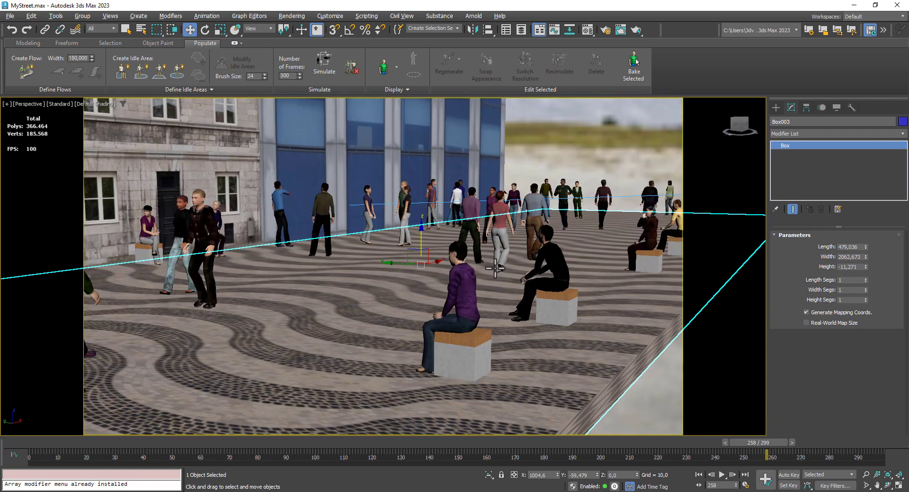
middle_click_drag(495, 268, 418, 352, "alt")
middle_click_drag(475, 316, 309, 351)
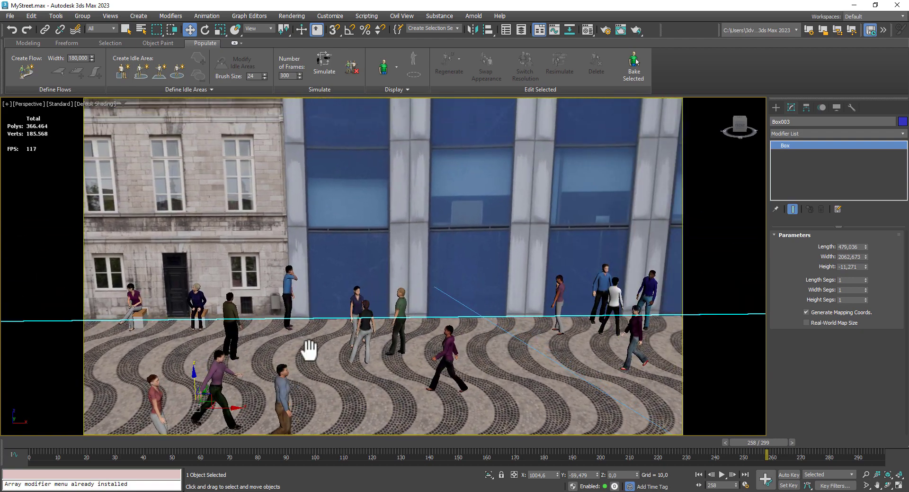
scroll(437, 240, "down", 3)
middle_click_drag(442, 226, 467, 226, "alt")
middle_click_drag(461, 191, 337, 229, "alt")
scroll(471, 203, "up", 2)
scroll(356, 260, "down", 2)
scroll(356, 260, "up", 3)
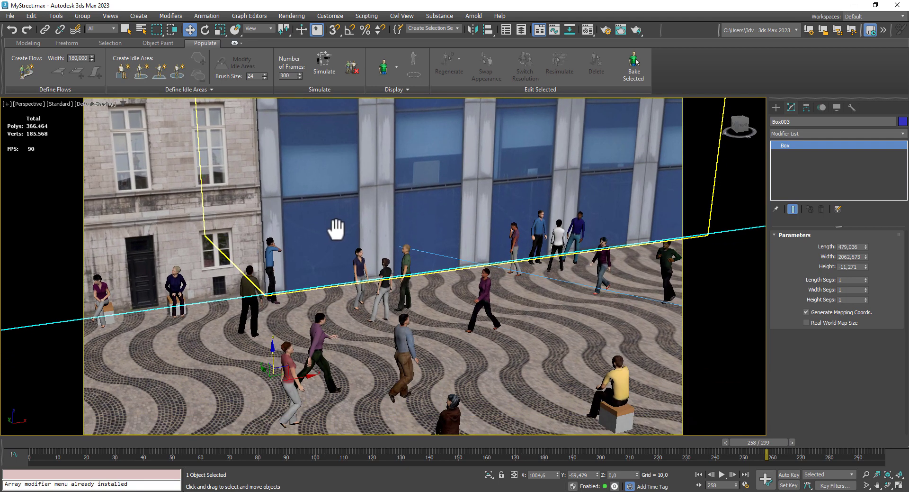
- Check the ReflectionMask2 image in the texture folder and inspect both textured building facades and the pavement in the scene
scroll(377, 240, "up", 2)
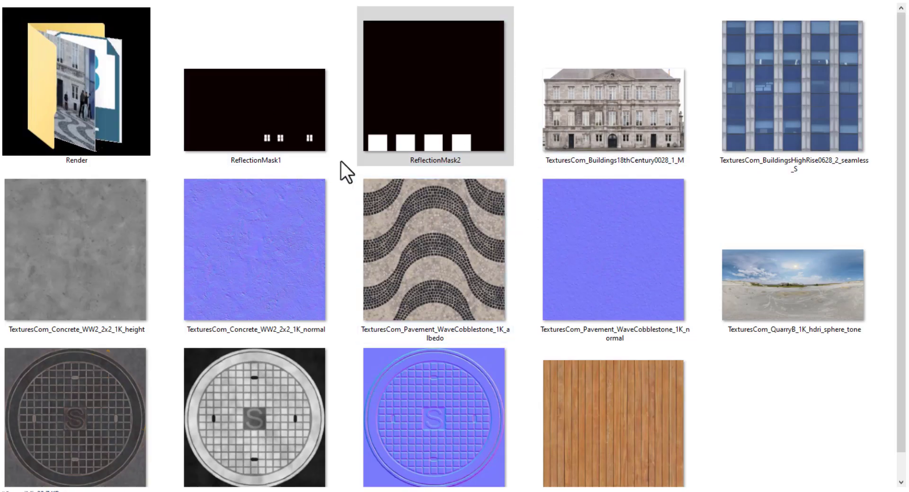
left_click(447, 70)
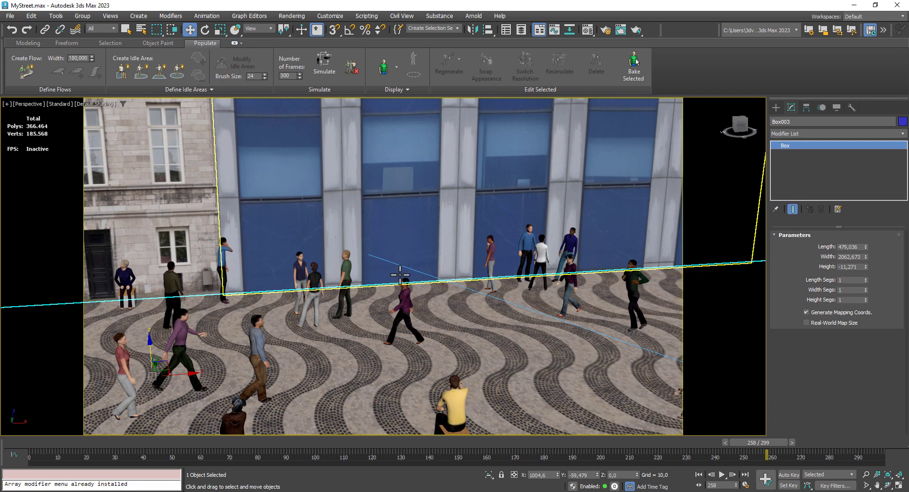
middle_click_drag(189, 280, 331, 279)
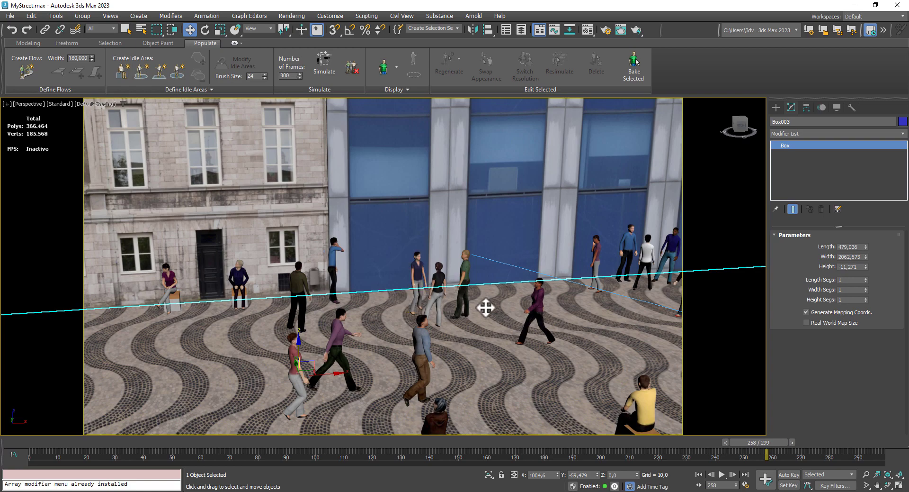
middle_click_drag(485, 308, 495, 288)
scroll(426, 270, "down", 5)
middle_click_drag(442, 278, 391, 294, "alt")
middle_click_drag(450, 258, 463, 266, "alt")
middle_click_drag(467, 265, 481, 252)
middle_click_drag(410, 249, 387, 209)
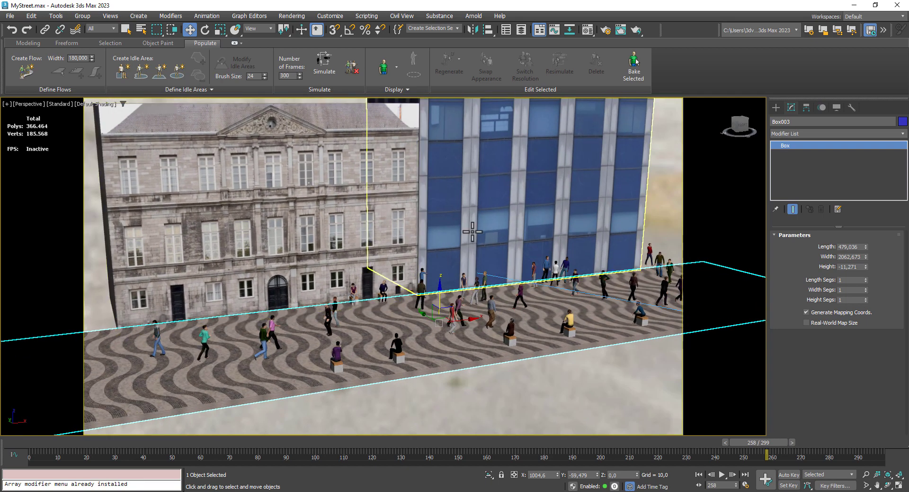
scroll(442, 242, "down", 5)
middle_click_drag(442, 242, 480, 285, "alt")
scroll(482, 307, "up", 6)
scroll(480, 299, "down", 2)
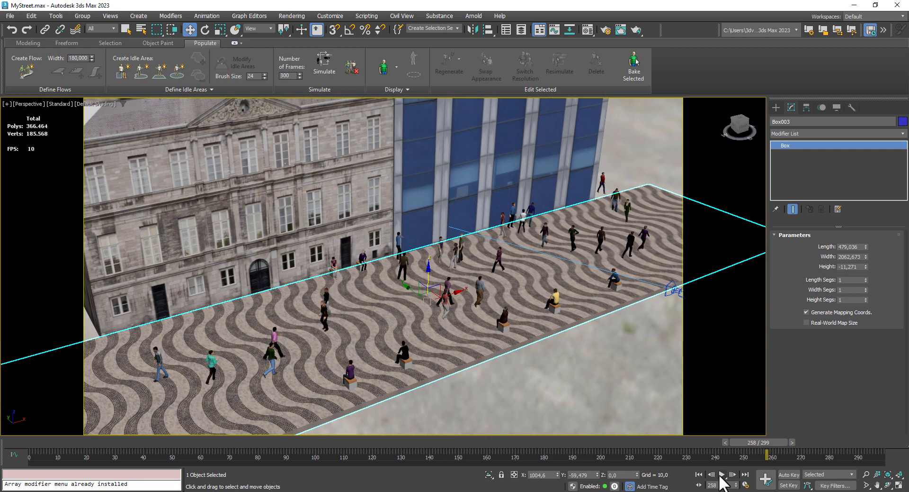
- Play the crowd animation in the Perspective view and examine the moving pedestrians from several angles
left_click(721, 474)
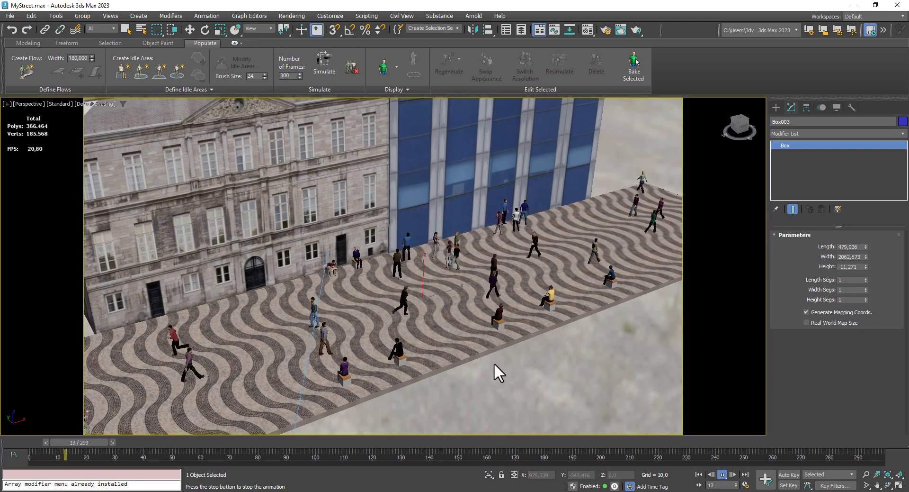
mouse_move(494, 364)
middle_mouse_down("alt")
mouse_move(472, 358)
mouse_move(498, 356)
middle_mouse_up("alt")
scroll(424, 326, "up", 5)
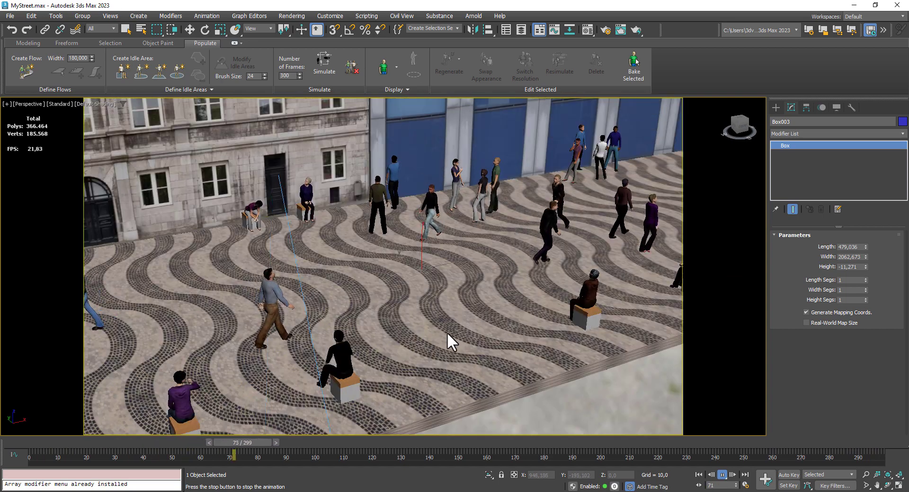
middle_click_drag(447, 331, 463, 331, "alt")
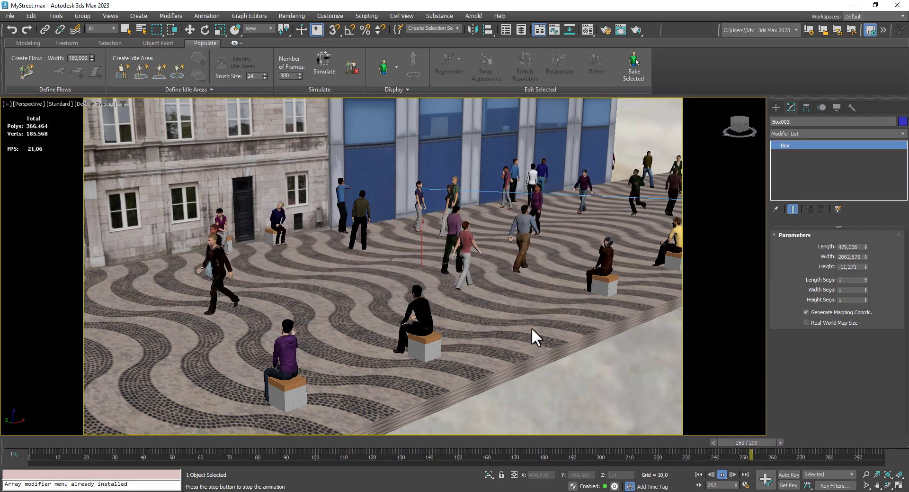
middle_click_drag(567, 343, 555, 345, "alt")
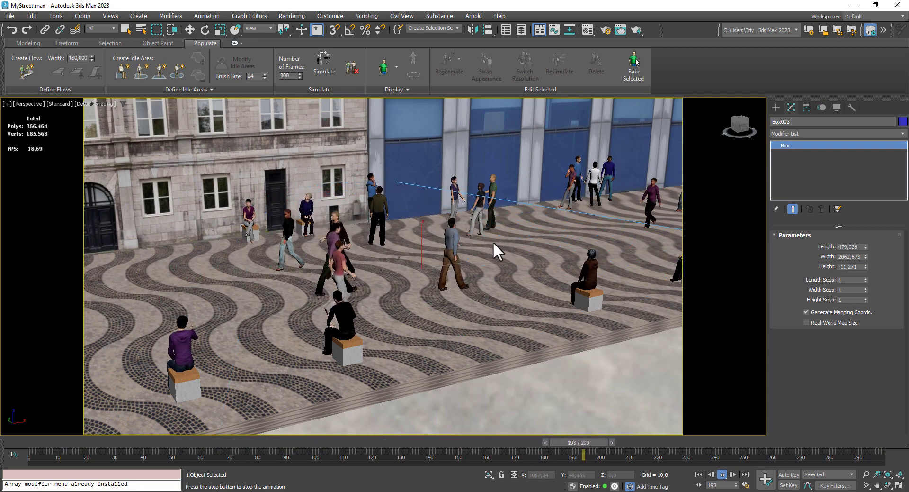
middle_click_drag(486, 267, 413, 261)
scroll(423, 259, "down", 3)
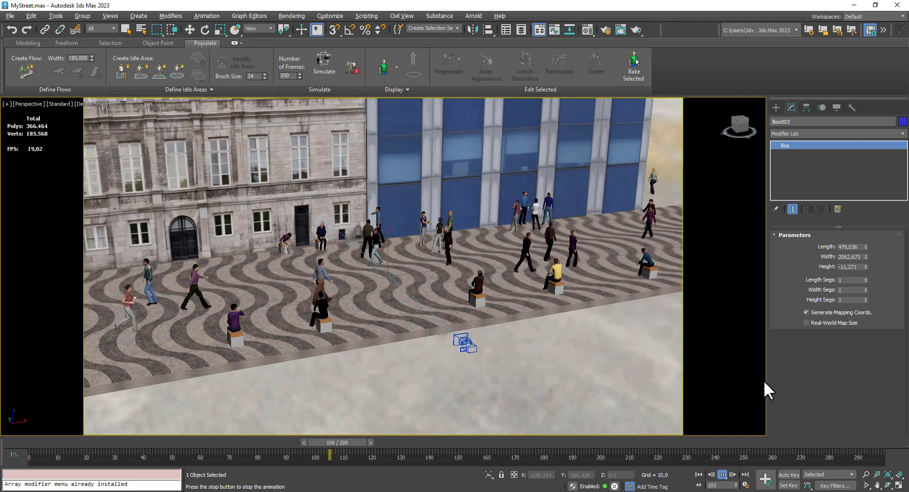
- Display all four viewports and examine the street layout in the Top and Left views
left_click(897, 486)
scroll(289, 203, "down", 5)
key("w")
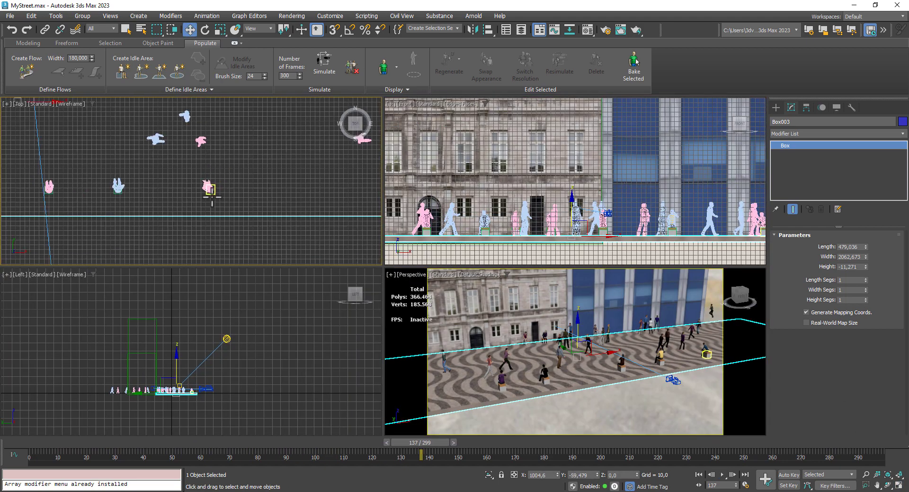
scroll(211, 197, "down", 6)
middle_click_drag(255, 365, 272, 359)
scroll(272, 359, "up", 5)
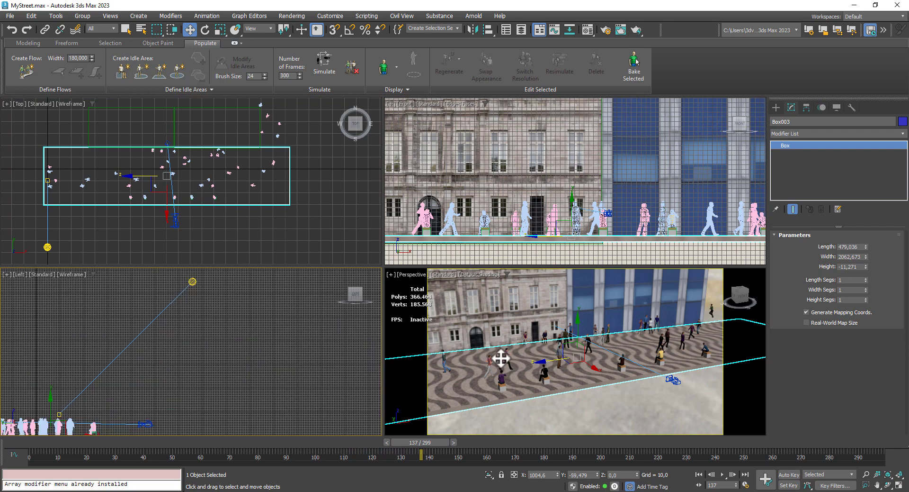
- Switch the Perspective viewport to the physical camera and play the animation from the first frame
middle_click_drag(514, 357, 507, 361)
key("c")
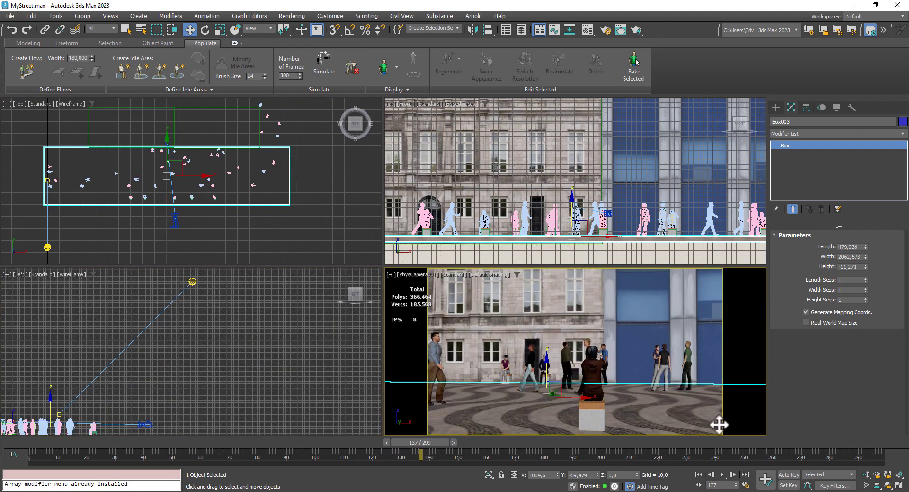
left_click(700, 476)
left_click(722, 474)
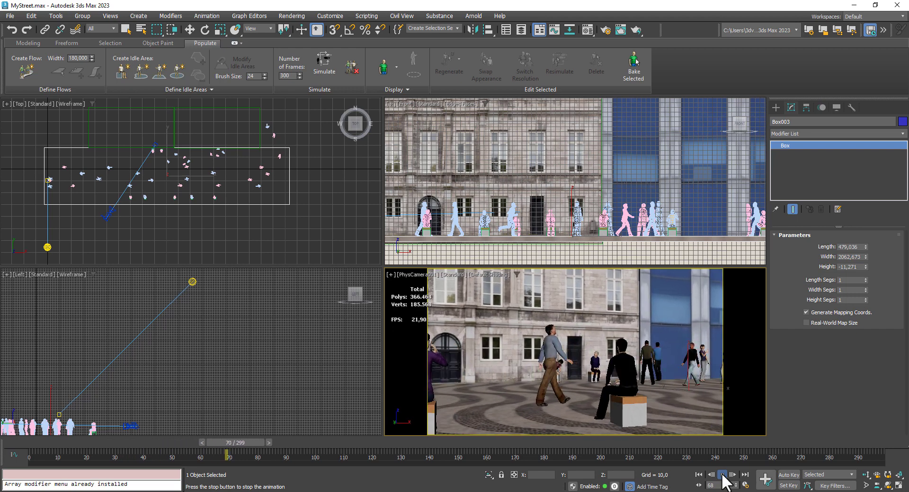
left_click(722, 474)
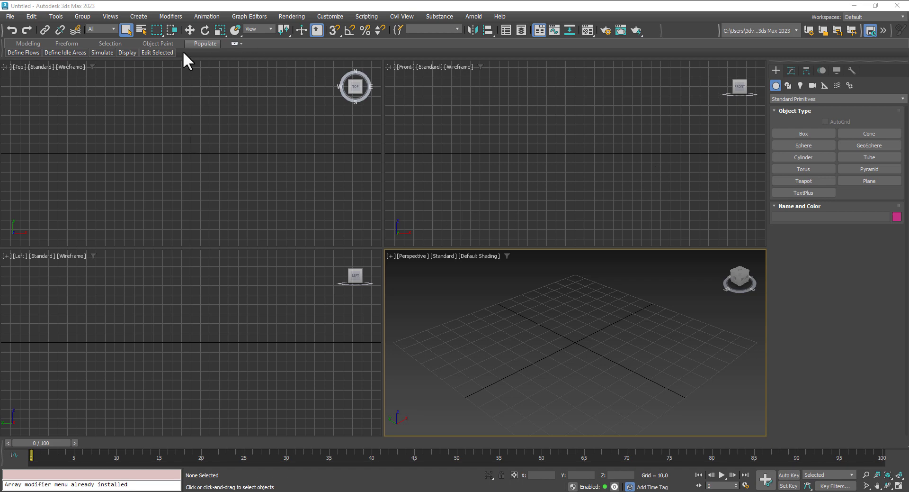
- Expand the Populate ribbon in the empty scene and set the flow width to 180
left_click(234, 44)
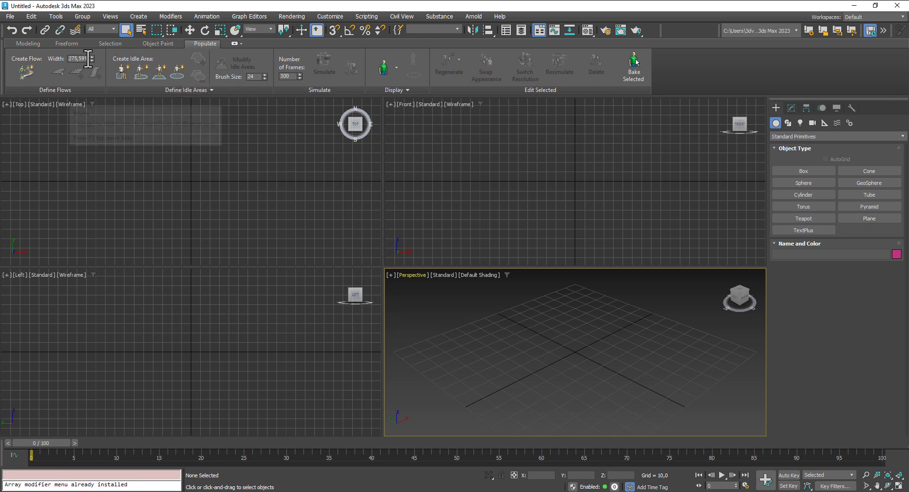
left_click_drag(88, 58, 71, 58)
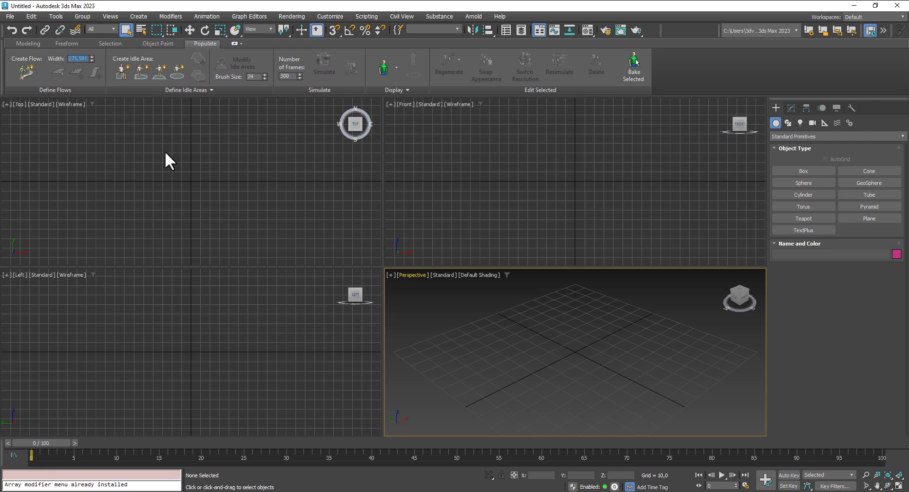
type("180")
- Draw an L-shaped pedestrian flow in the Top viewport, with a long horizontal leg and a shorter upward leg
left_click(30, 70)
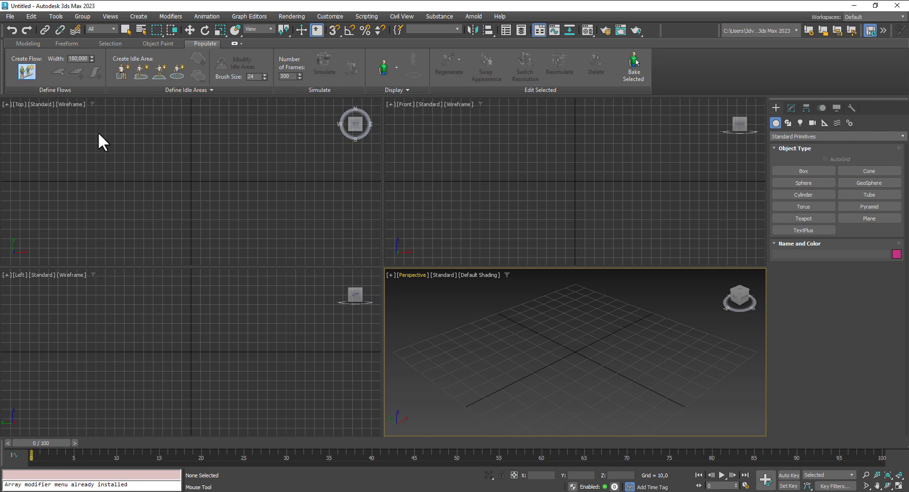
middle_click_drag(194, 189, 114, 192)
scroll(142, 198, "down", 3)
scroll(141, 196, "down", 2)
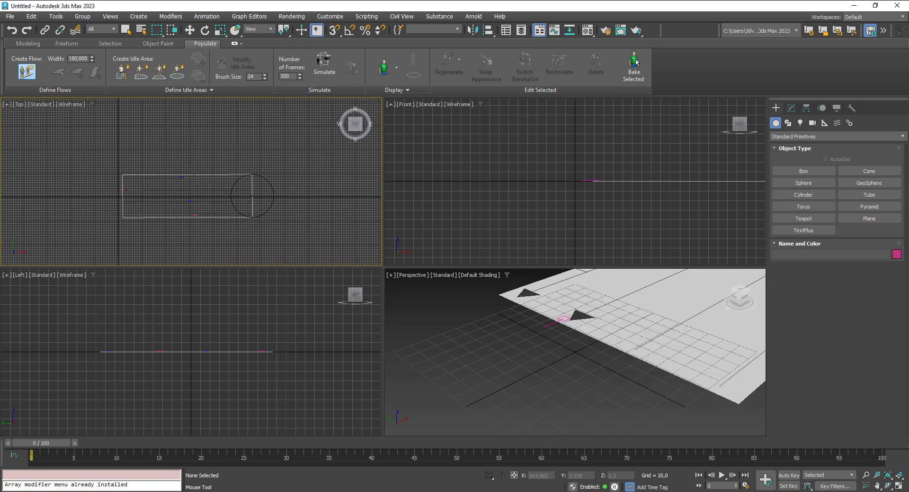
left_click(316, 196)
middle_click_drag(315, 218, 294, 209)
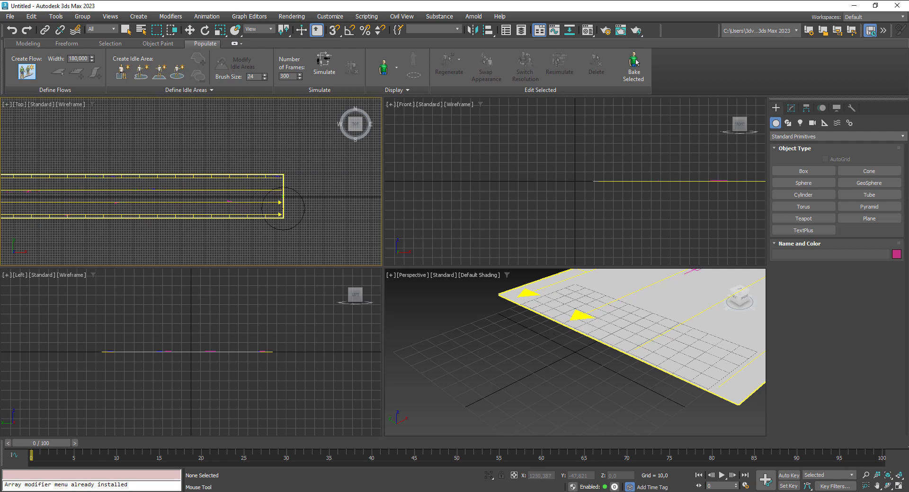
scroll(262, 207, "down", 4)
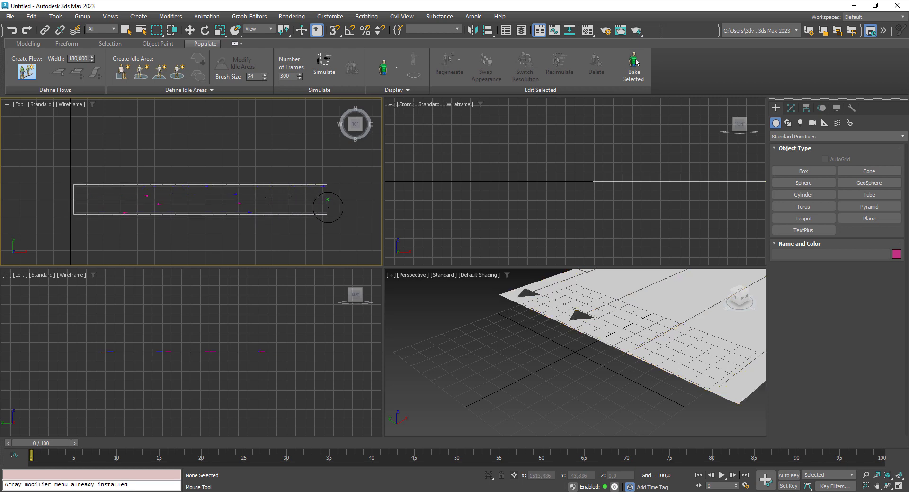
middle_click_drag(329, 209, 226, 210)
scroll(227, 211, "down", 3)
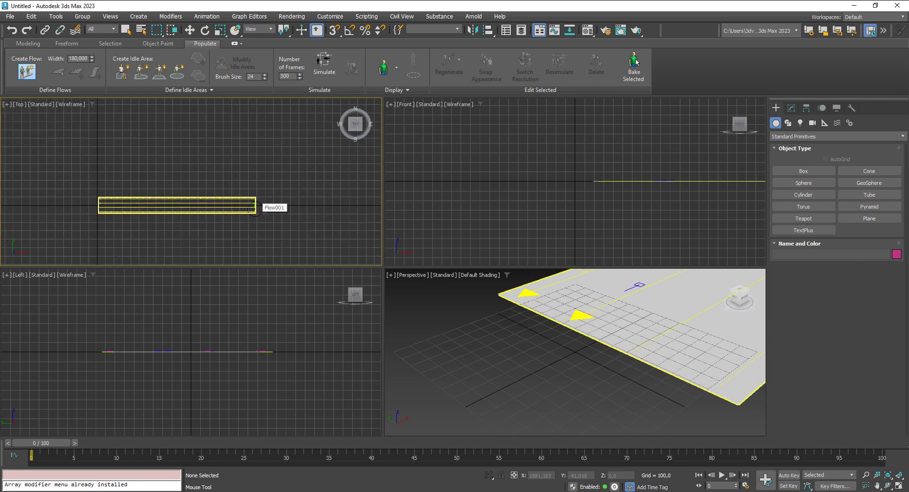
left_click(255, 209)
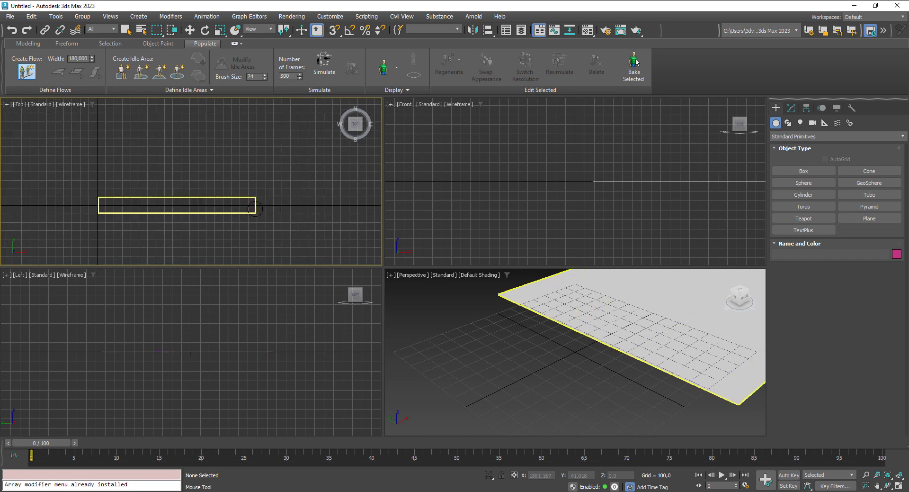
left_click(268, 141)
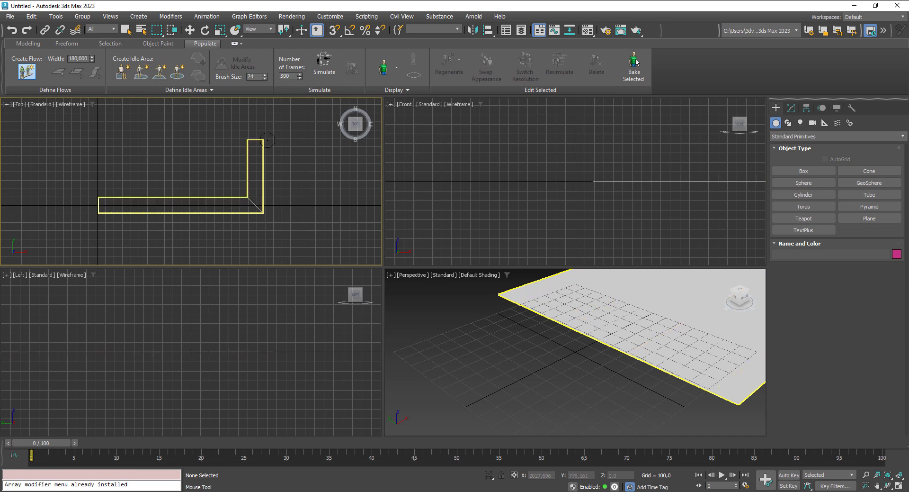
right_click(262, 139)
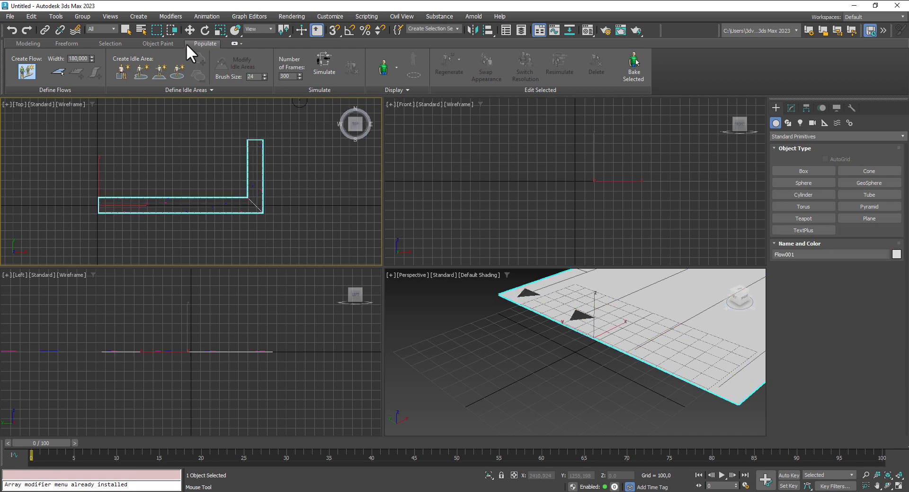
- Activate the Move tool, maximize the Perspective viewport around the flow and scrub the timeline to frame 32
left_click(189, 28)
scroll(488, 346, "up", 5)
scroll(490, 343, "down", 4)
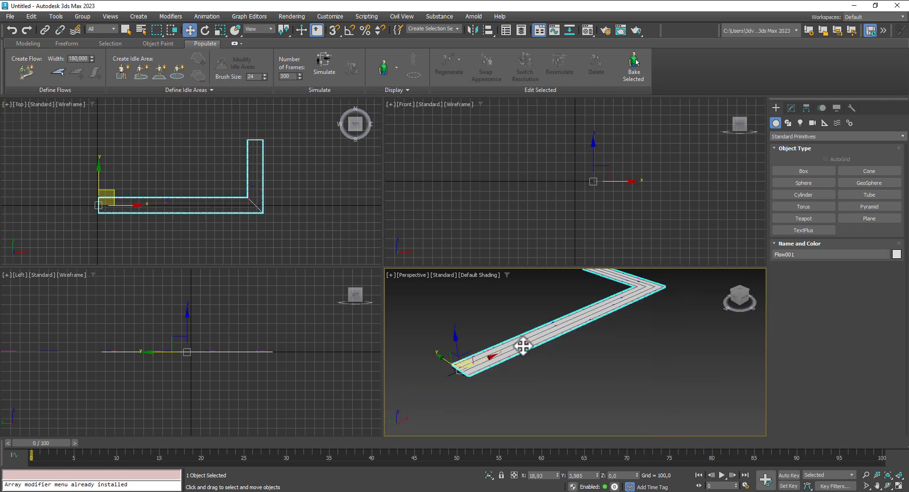
middle_click_drag(521, 346, 642, 319)
scroll(564, 357, "up", 2)
scroll(586, 360, "up", 3)
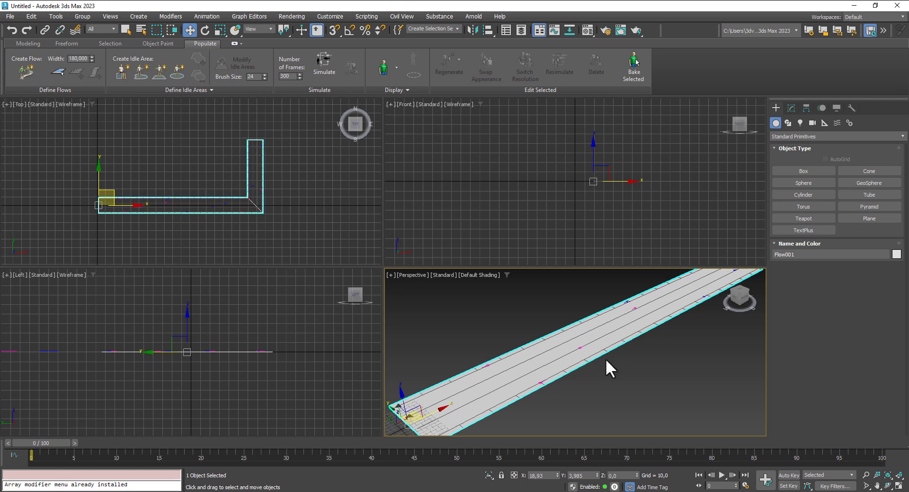
middle_click_drag(611, 368, 611, 365)
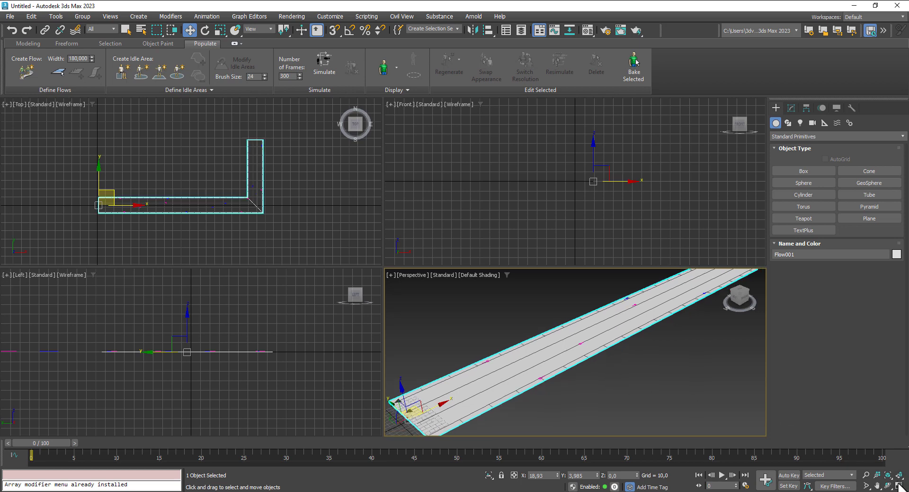
left_click(899, 486)
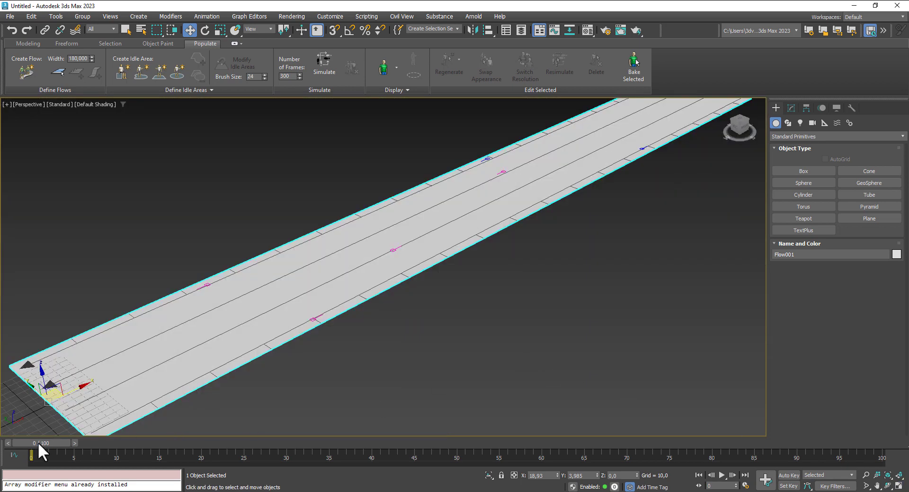
left_click_drag(38, 443, 359, 379)
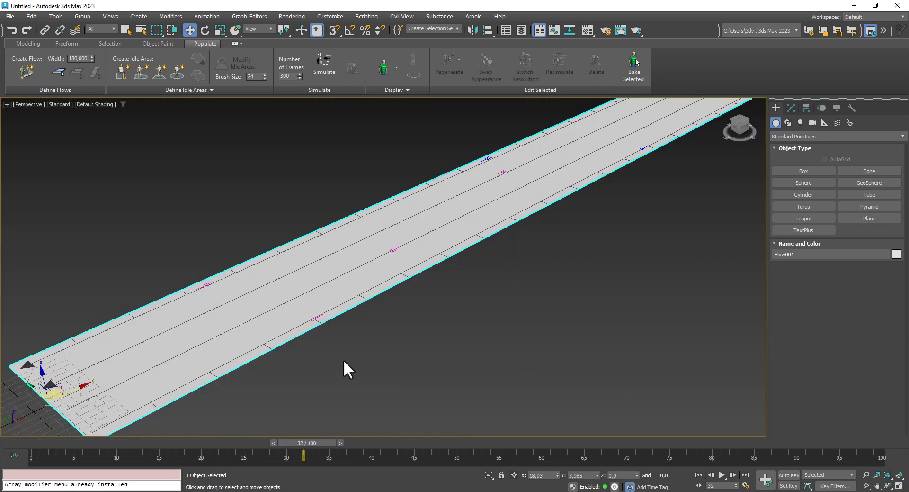
- Raise the flow's portal density to its maximum and simulate the crowd over 300 frames
middle_click_drag(592, 286, 516, 362)
scroll(544, 299, "down", 3)
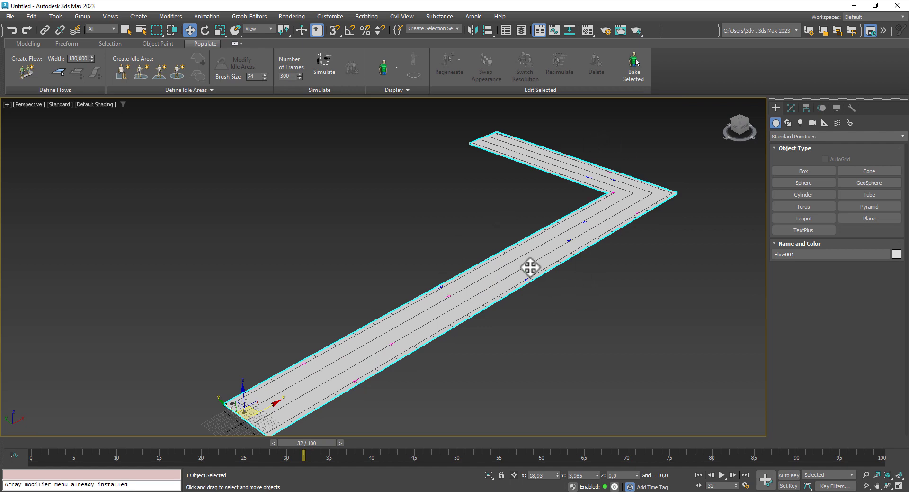
left_click(792, 108)
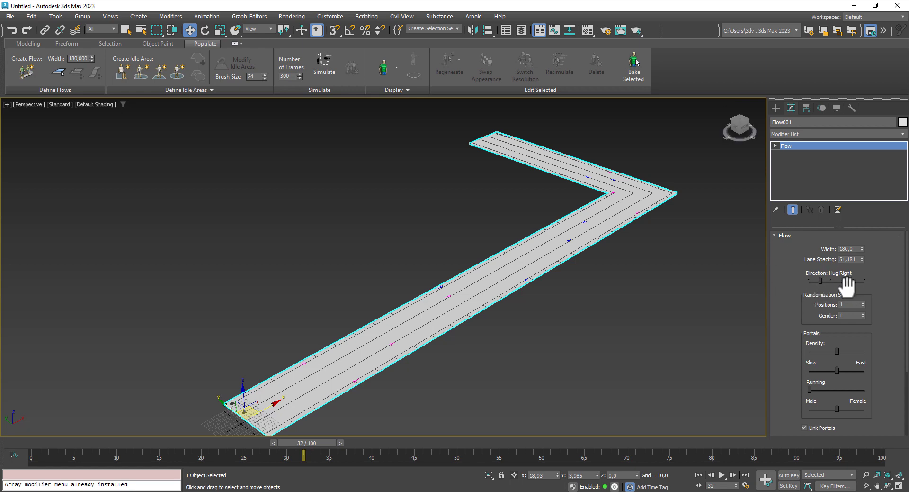
left_click_drag(838, 351, 880, 346)
middle_click_drag(516, 354, 466, 334)
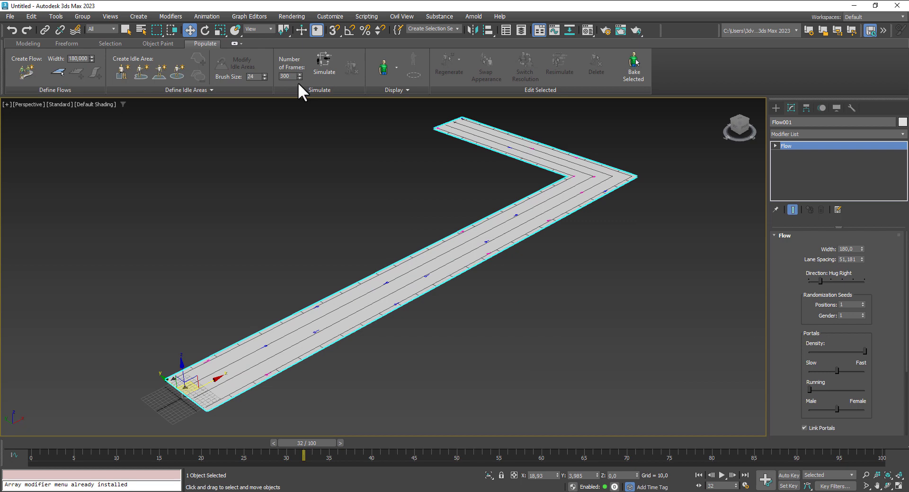
left_click(321, 59)
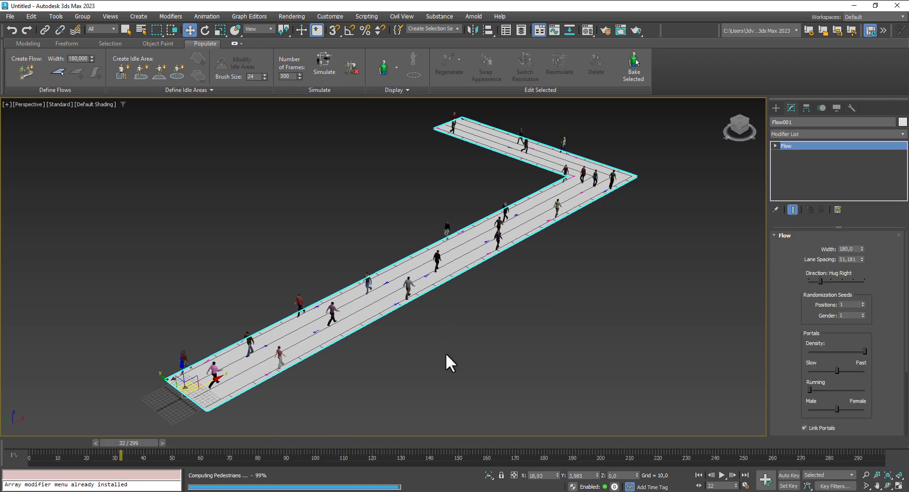
- Play the simulated crowd from the first frame and watch the pedestrians walking along the flow from a lower angle
mouse_move(445, 352)
middle_mouse_down()
mouse_move(438, 331)
mouse_move(444, 348)
middle_mouse_up()
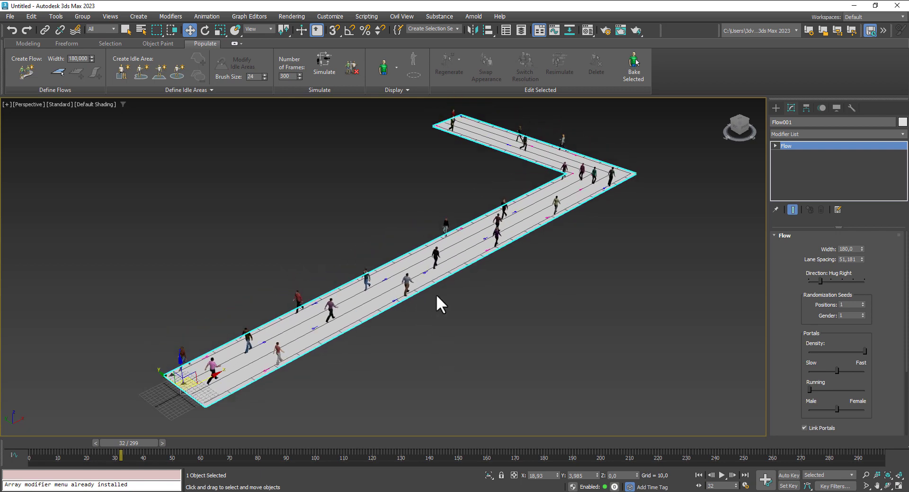
scroll(444, 296, "up", 4)
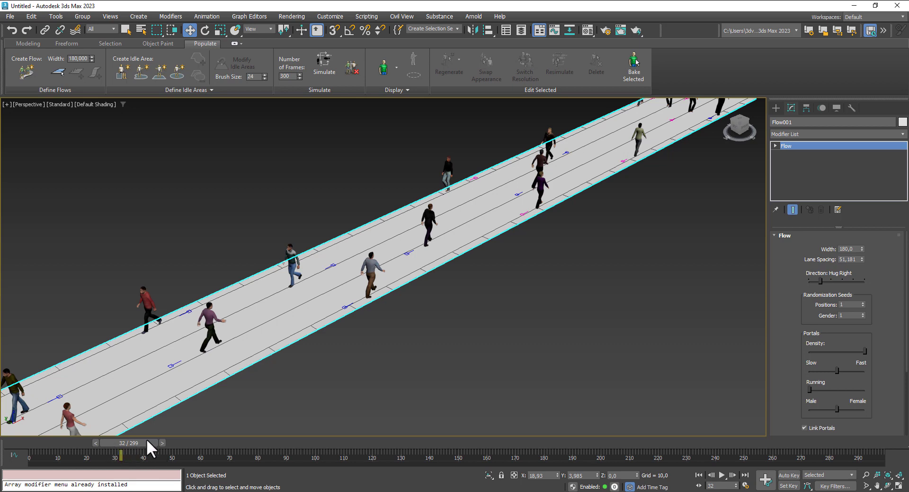
middle_click_drag(532, 290, 545, 275)
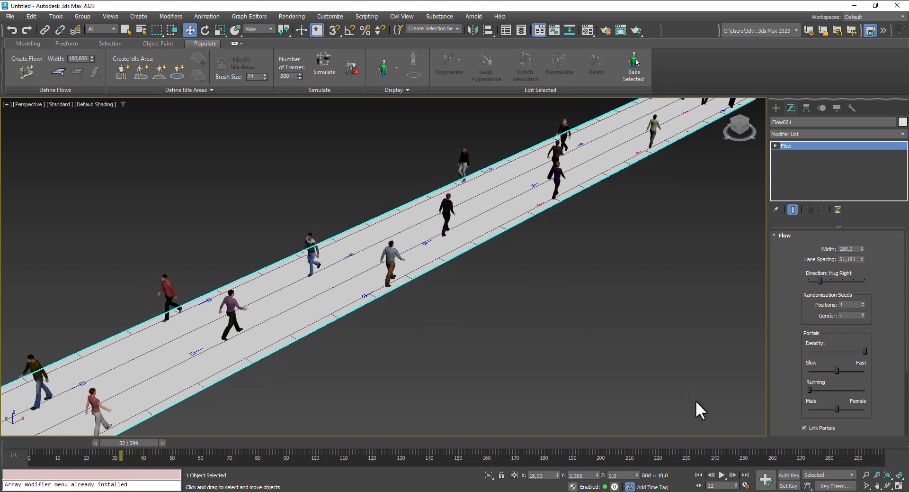
left_click(723, 475)
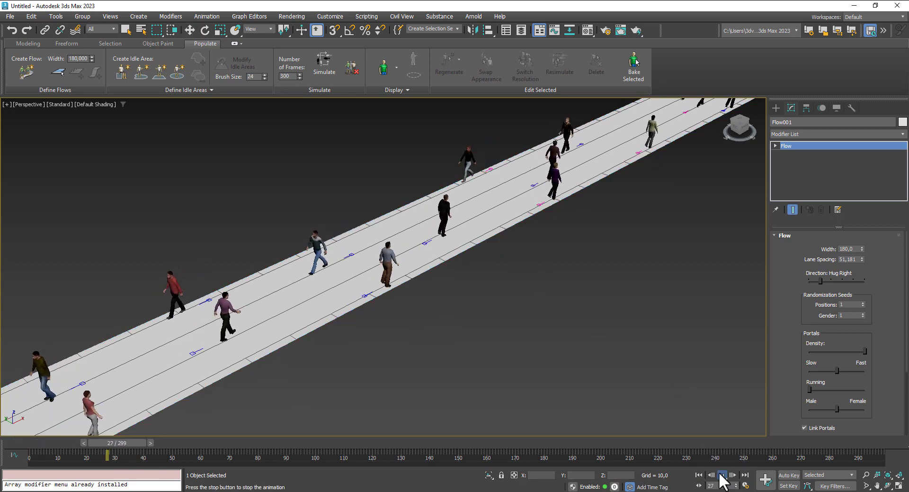
middle_click_drag(553, 349, 549, 337, "alt")
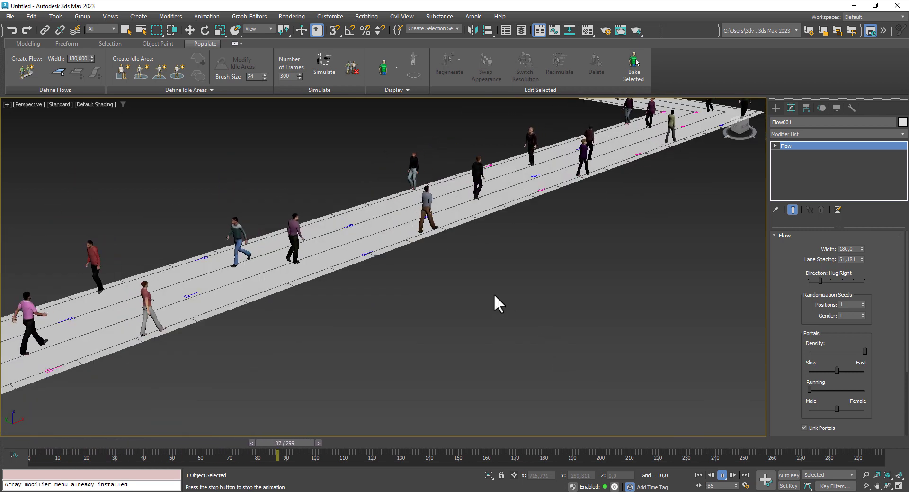
scroll(494, 294, "up", 1)
scroll(531, 303, "down", 1)
middle_click_drag(530, 300, 554, 293)
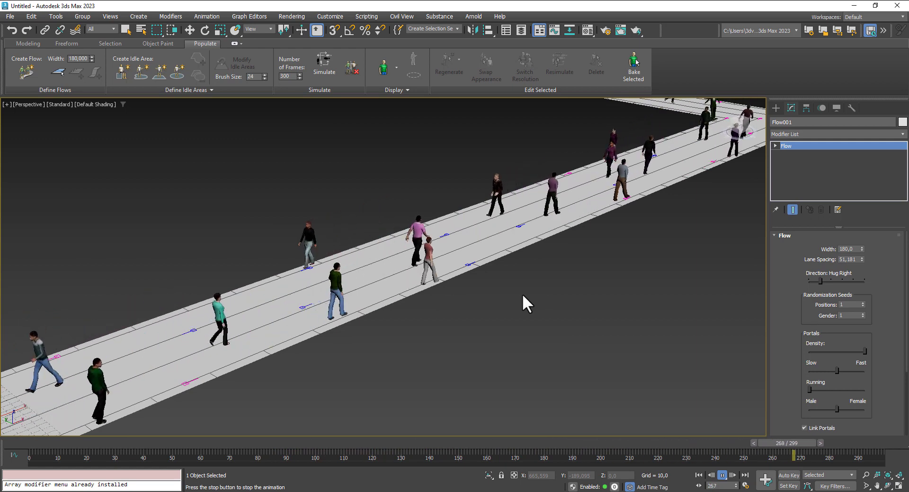
left_click(722, 475)
- Raise the flow's running level to slightly below the middle and shift the walking speed slightly toward slow
left_click_drag(810, 389, 822, 389)
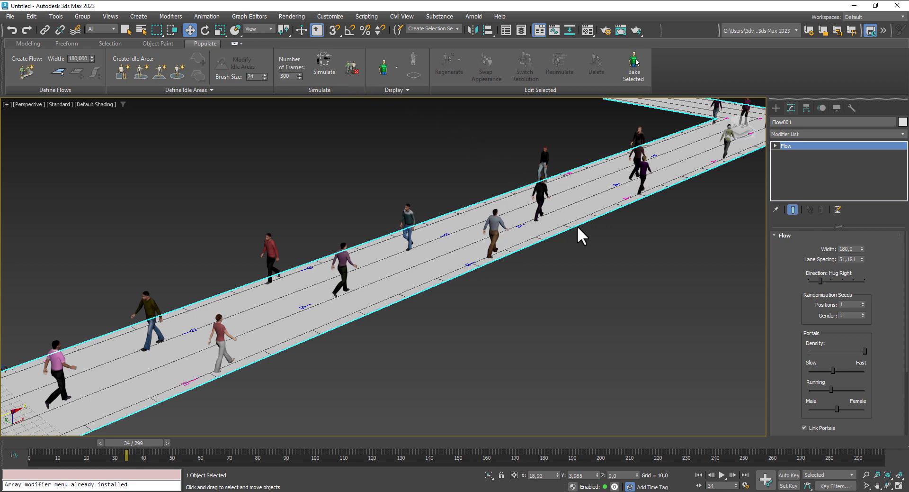
scroll(579, 228, "down", 8)
- Select the flow and all pedestrians, show the viewport statistics and switch the characters to the higher resolution
left_click_drag(437, 162, 408, 158)
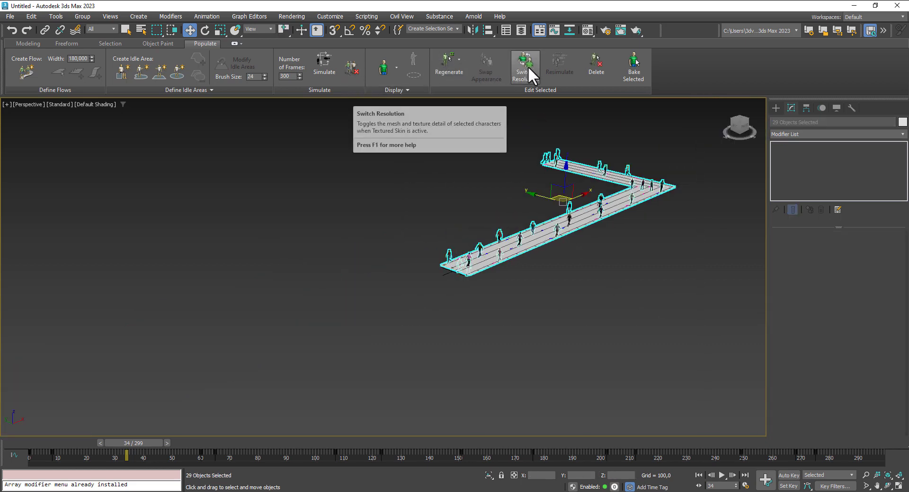
middle_click_drag(342, 260, 317, 269)
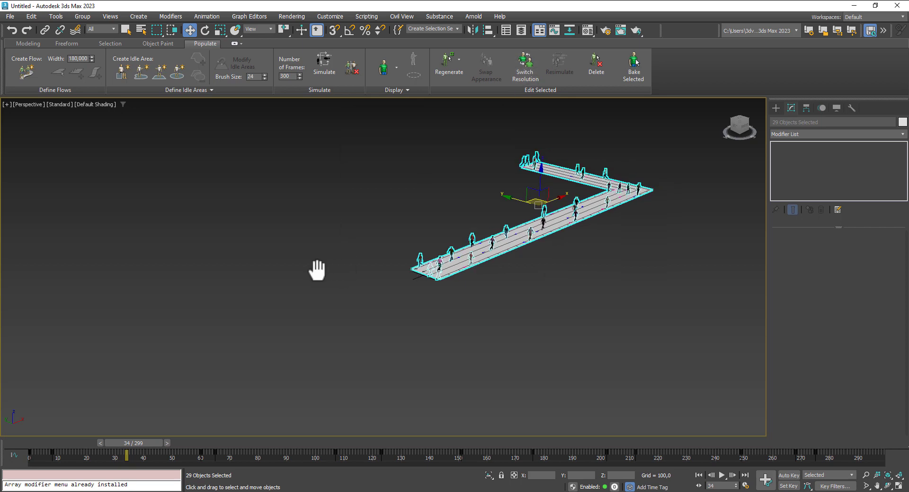
key("7")
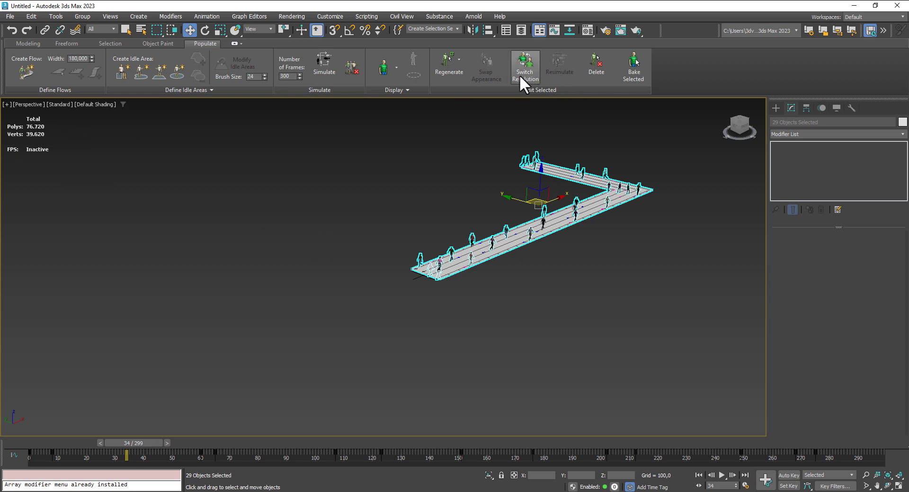
left_click(530, 63)
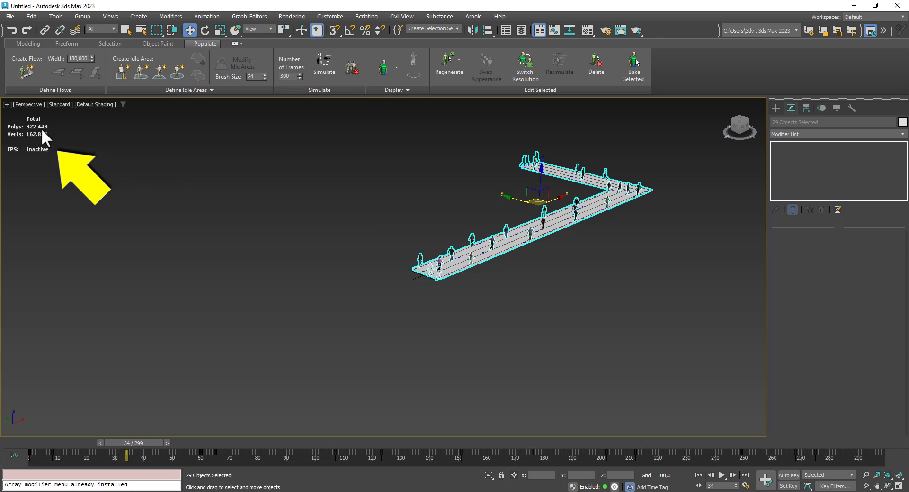
- Clear the selection and examine the mesh and texture detail of the pedestrians up close
middle_click_drag(244, 189, 203, 202)
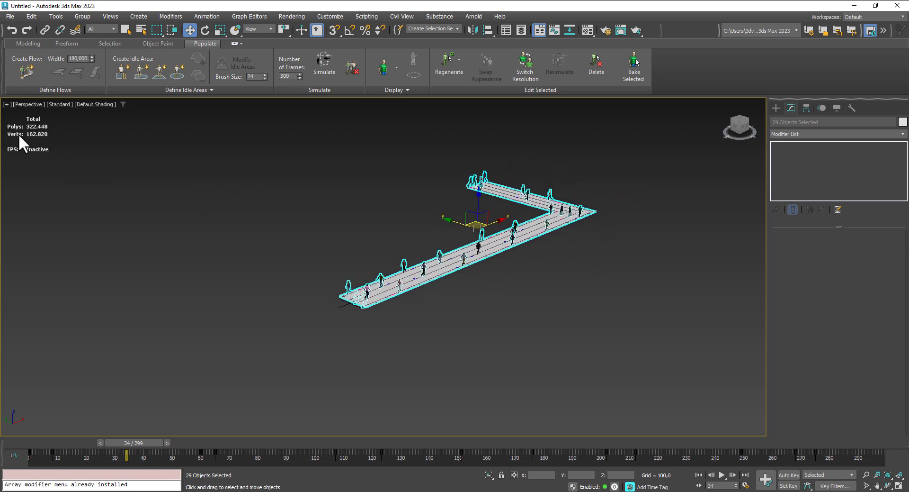
middle_click_drag(282, 188, 240, 185)
scroll(439, 284, "up", 4)
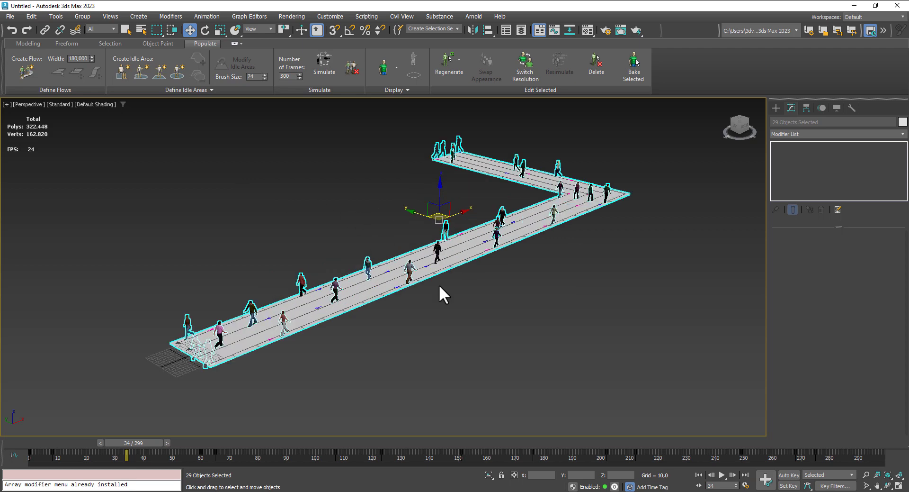
left_click(448, 306)
scroll(445, 304, "up", 5)
middle_click_drag(308, 203, 351, 244)
scroll(225, 247, "up", 2)
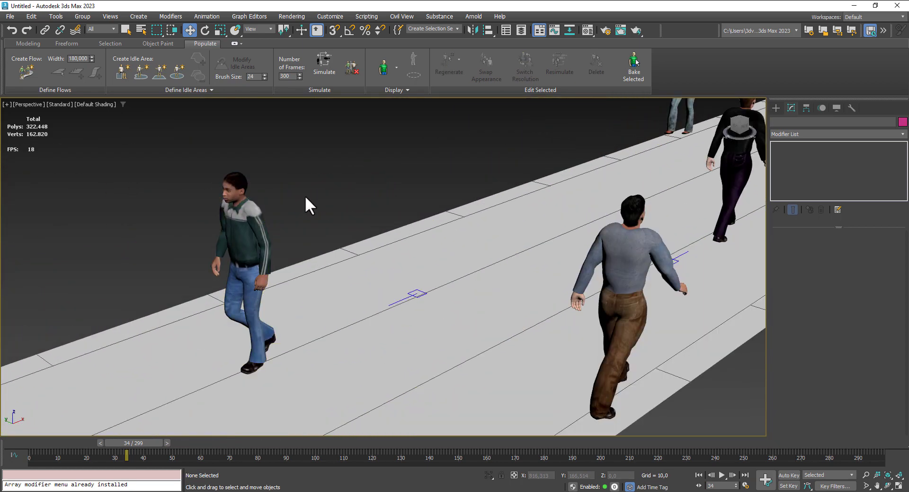
scroll(312, 198, "down", 8)
scroll(312, 198, "down", 5)
middle_click_drag(416, 260, 429, 286)
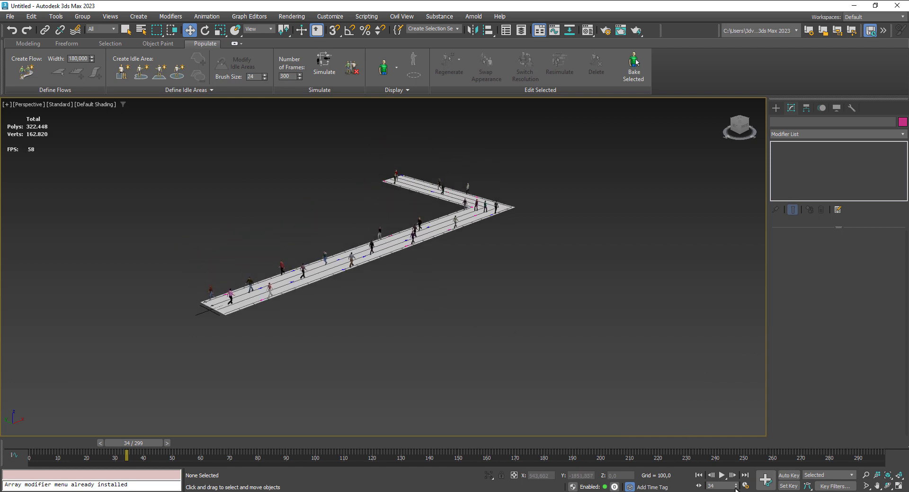
- Play the higher-resolution crowd from the first frame, stop playback and return to frame 0
left_click(699, 474)
left_click(723, 474)
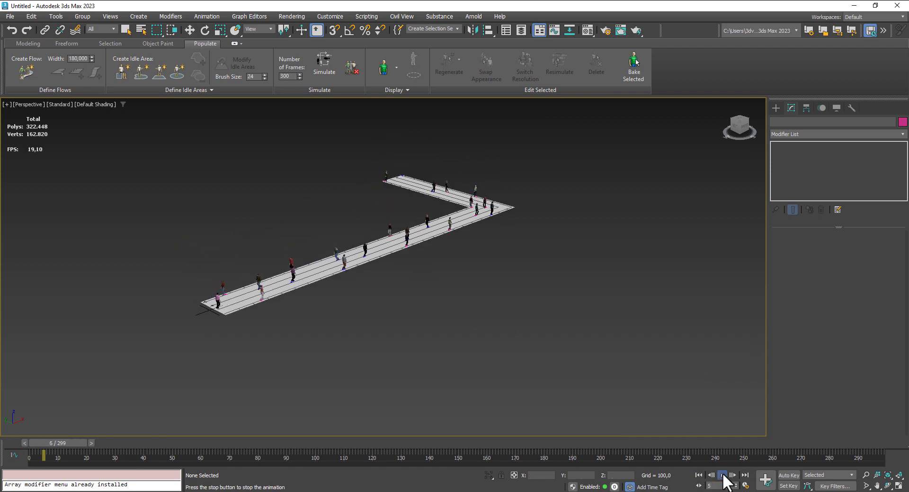
scroll(422, 285, "up", 3)
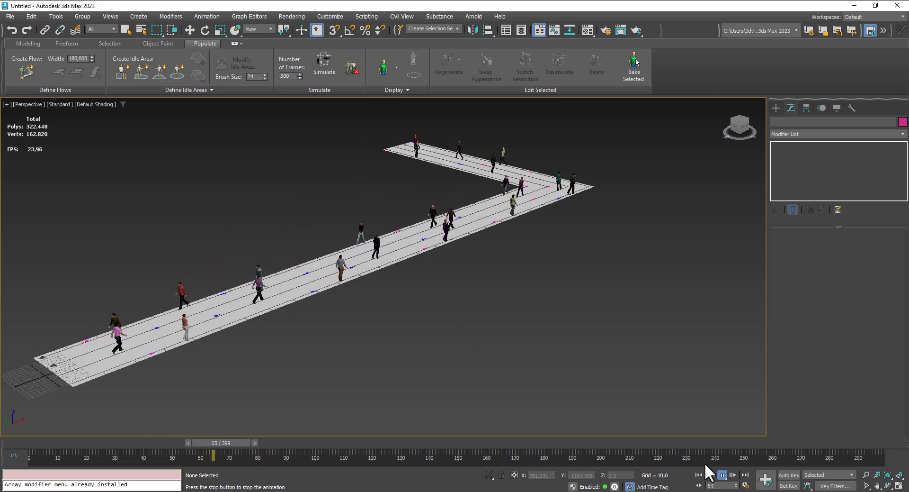
left_click(722, 474)
left_click(698, 474)
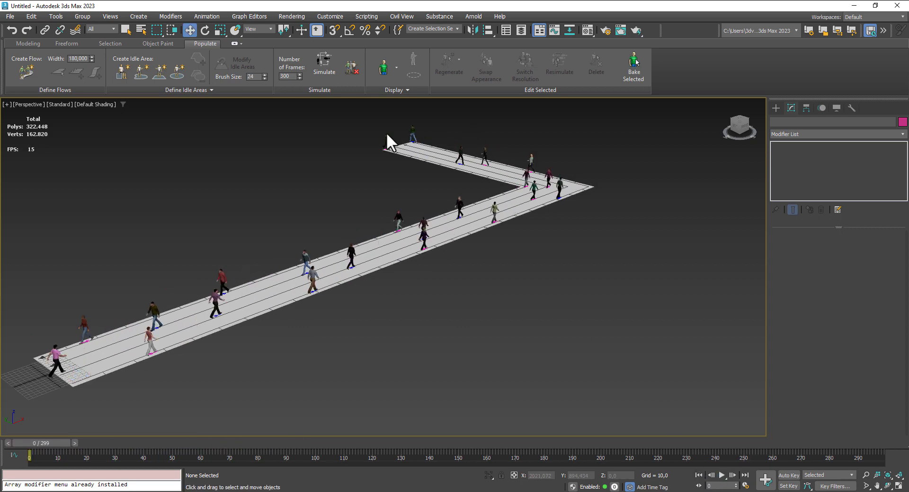
- Simulate the crowd again, play the animation while viewing the pedestrians up close, and stop at frame 192
left_click(326, 57)
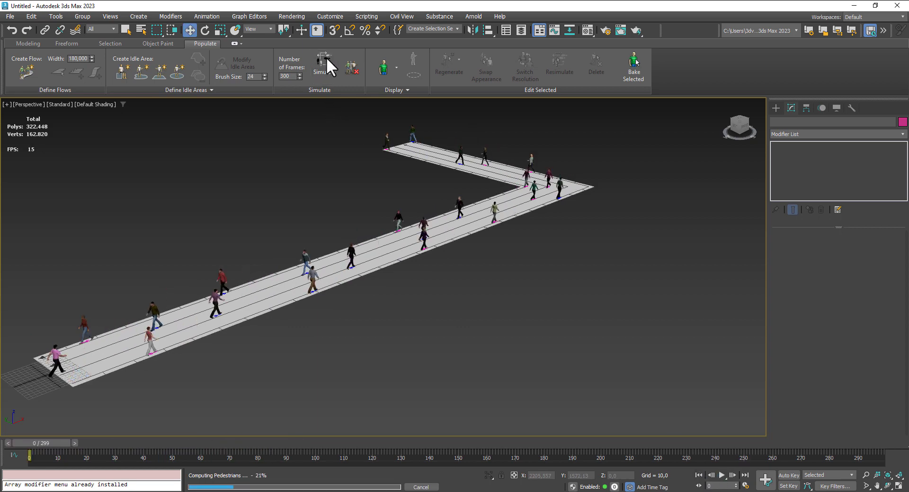
left_click(722, 475)
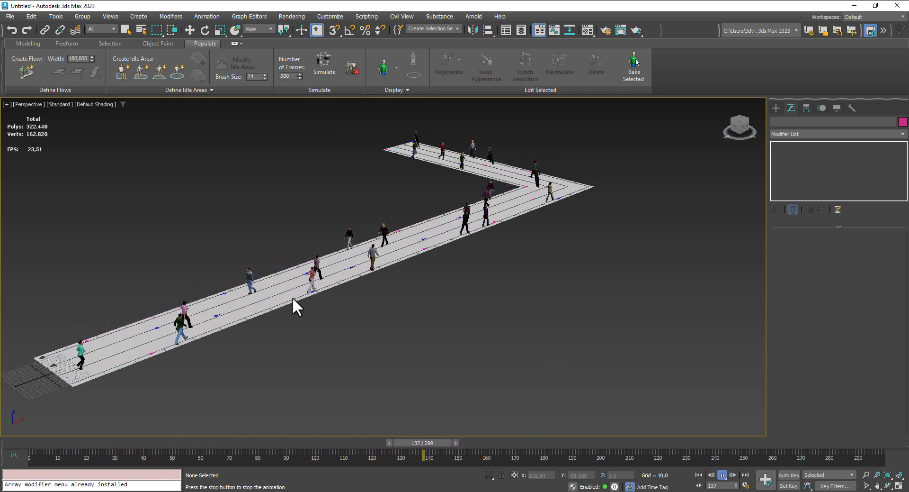
scroll(355, 271, "up", 5)
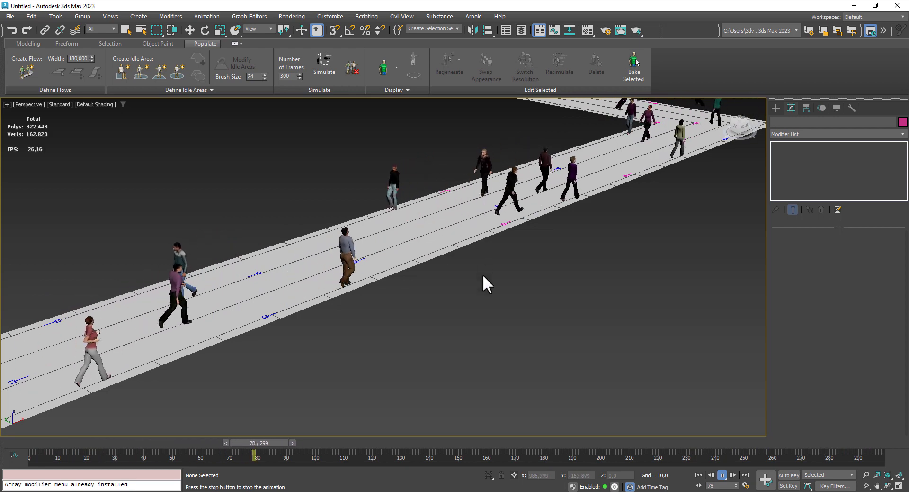
middle_click_drag(469, 302, 502, 296)
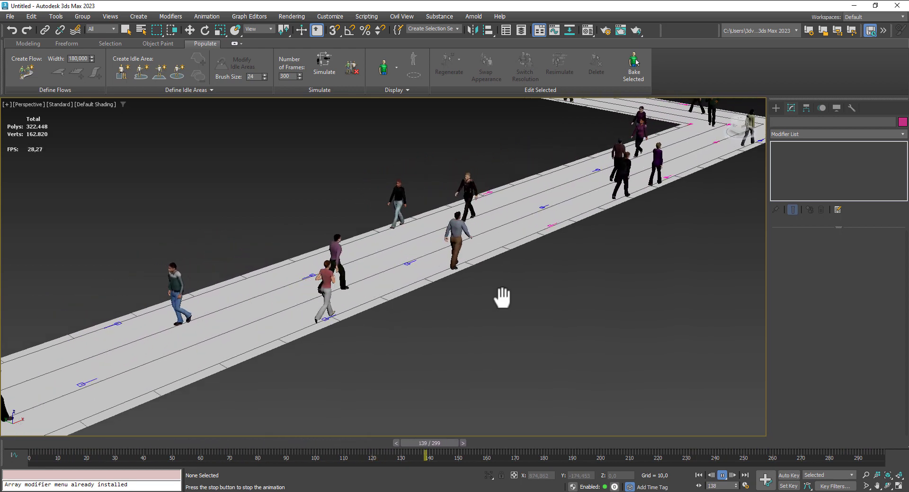
left_click(722, 474)
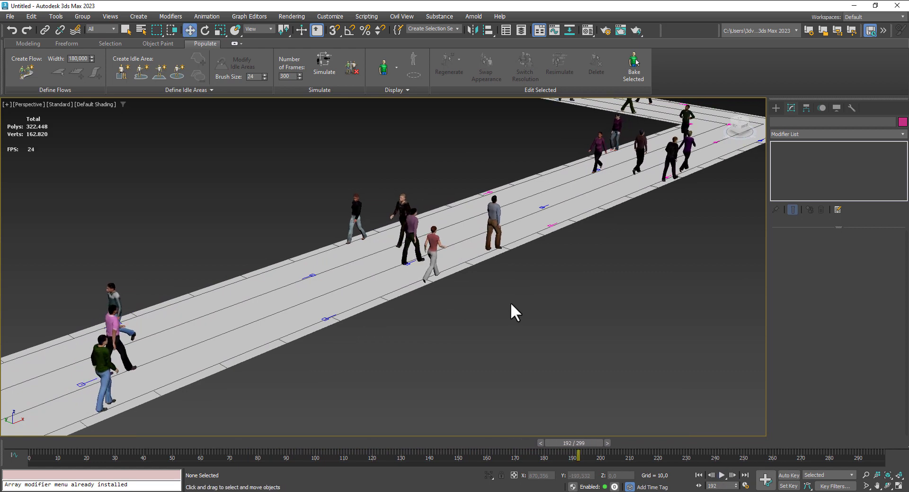
- Show all four viewports and build a box about 338 long, 721 wide and 490 high inside the flow's corner
scroll(511, 302, "down", 8)
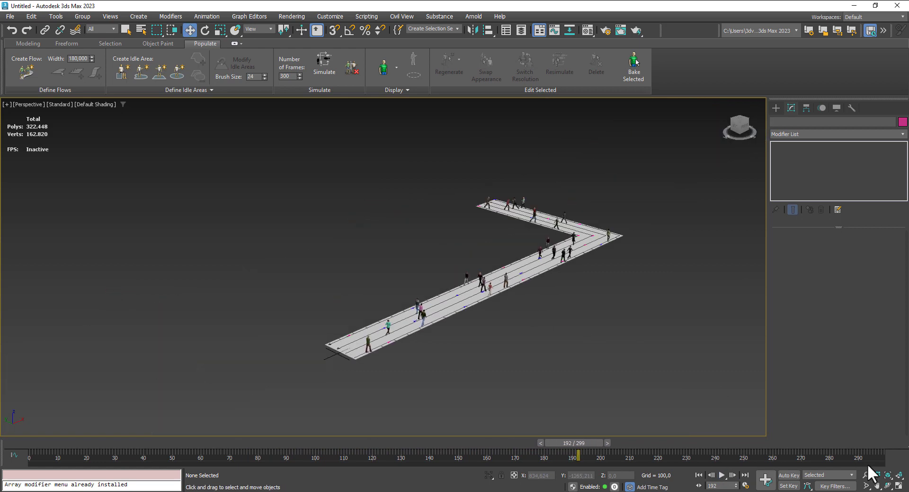
left_click(898, 485)
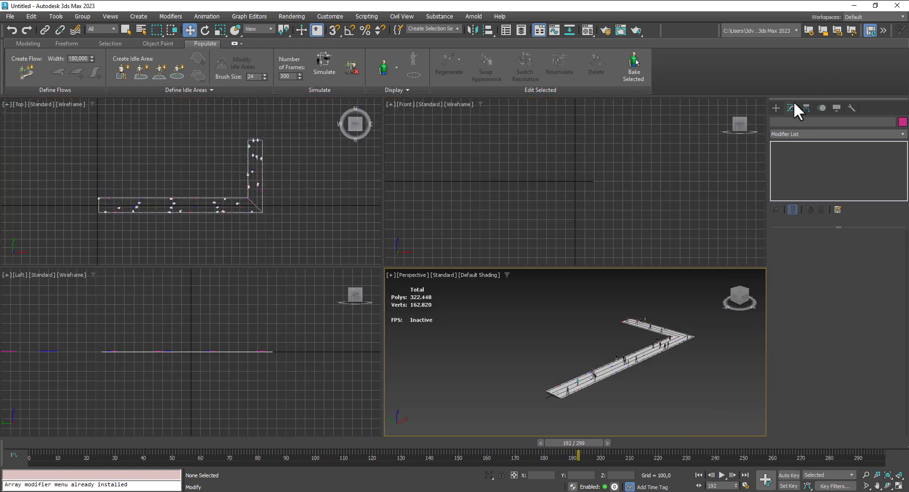
left_click(777, 110)
left_click(803, 171)
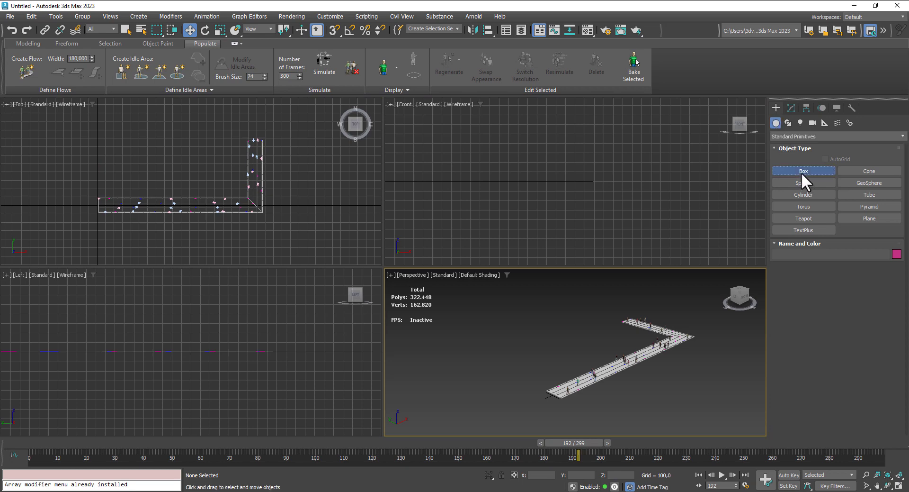
middle_click_drag(155, 172, 100, 165)
scroll(148, 161, "up", 2)
scroll(141, 176, "up", 2)
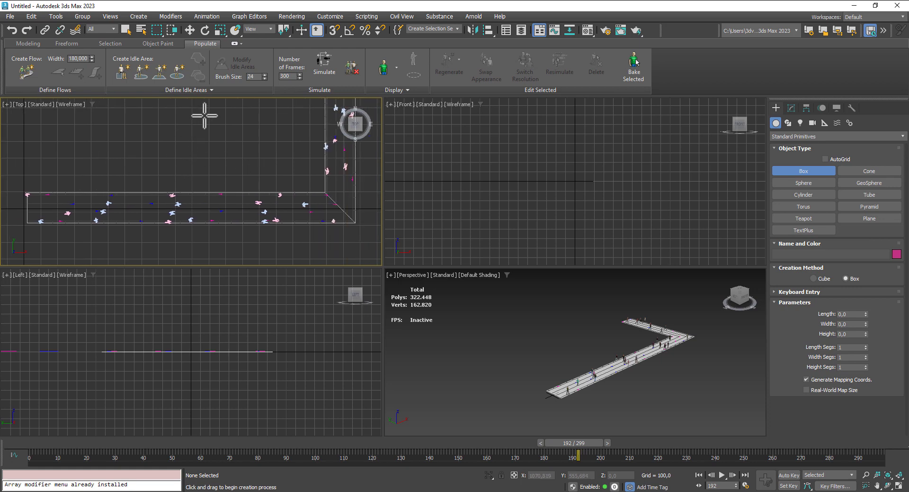
left_click_drag(207, 111, 325, 164)
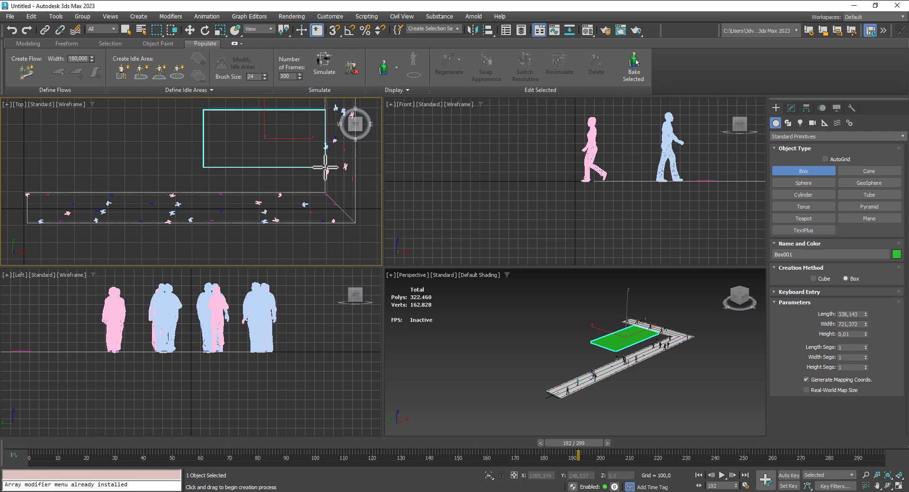
left_click(316, 85)
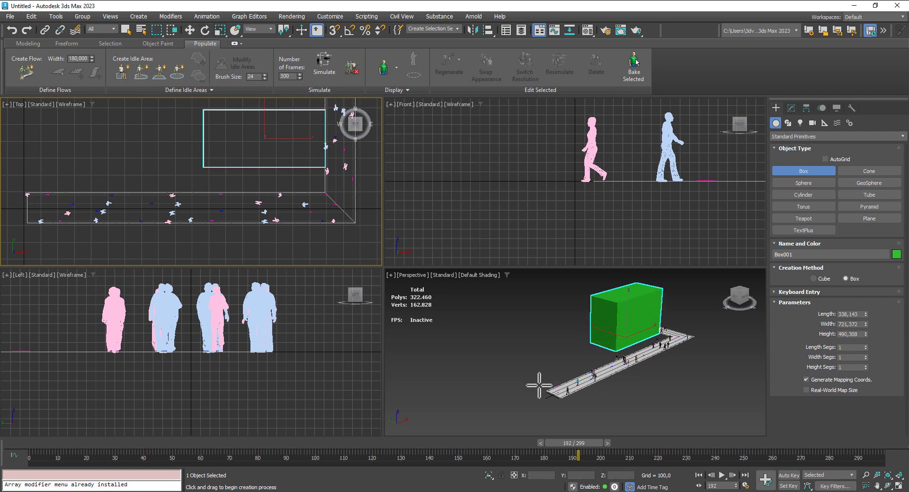
- Turn on the safe frame in the perspective view and frame the pedestrians walking past the box's corner
middle_click_drag(540, 385, 504, 374)
scroll(571, 383, "up", 4)
middle_click_drag(577, 383, 609, 386)
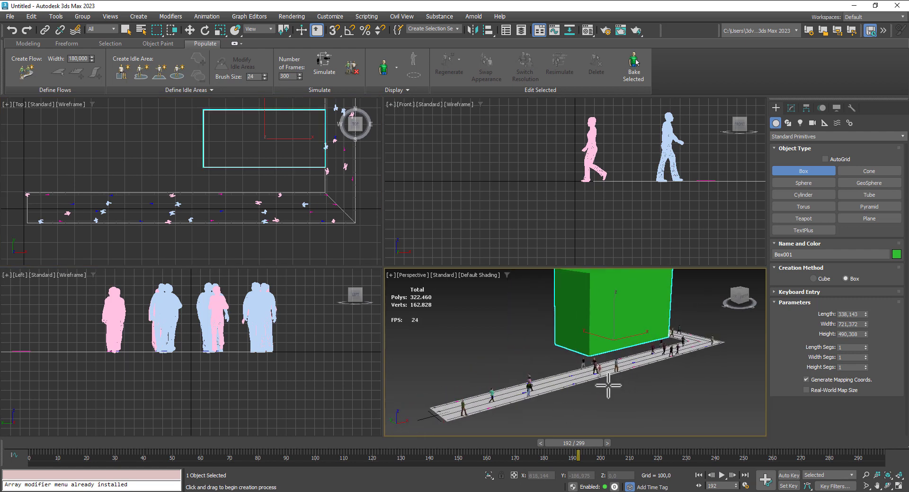
key("shift+f")
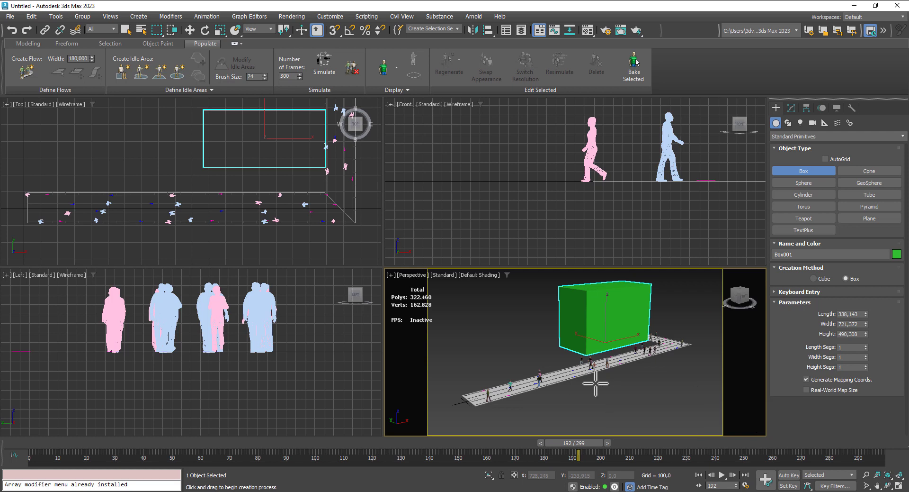
scroll(600, 378, "up", 4)
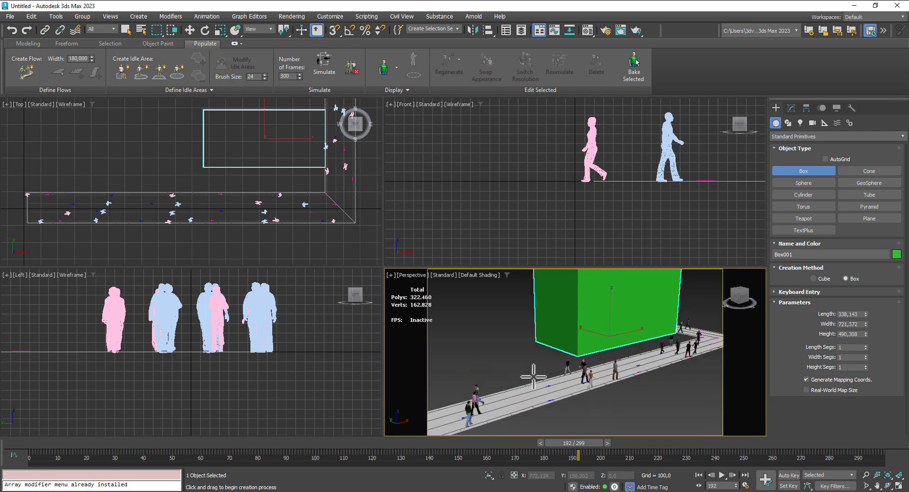
middle_click_drag(582, 402, 585, 398, "alt")
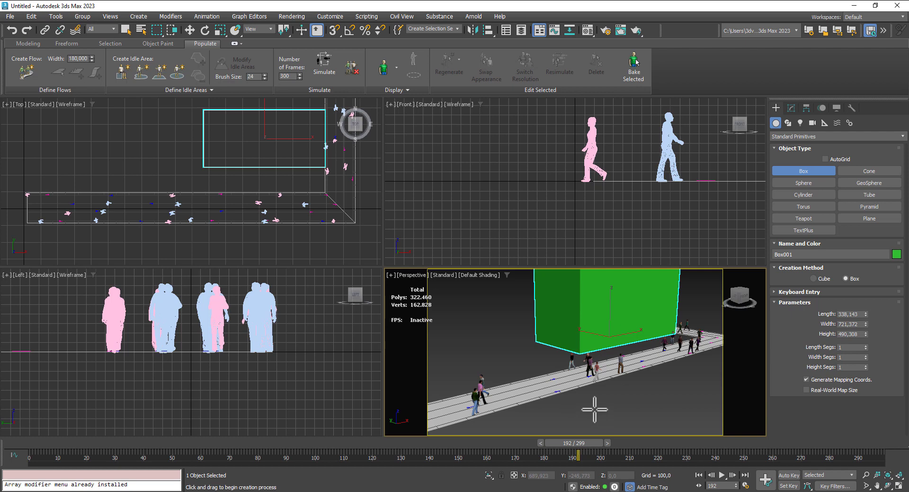
middle_click_drag(591, 401, 584, 399)
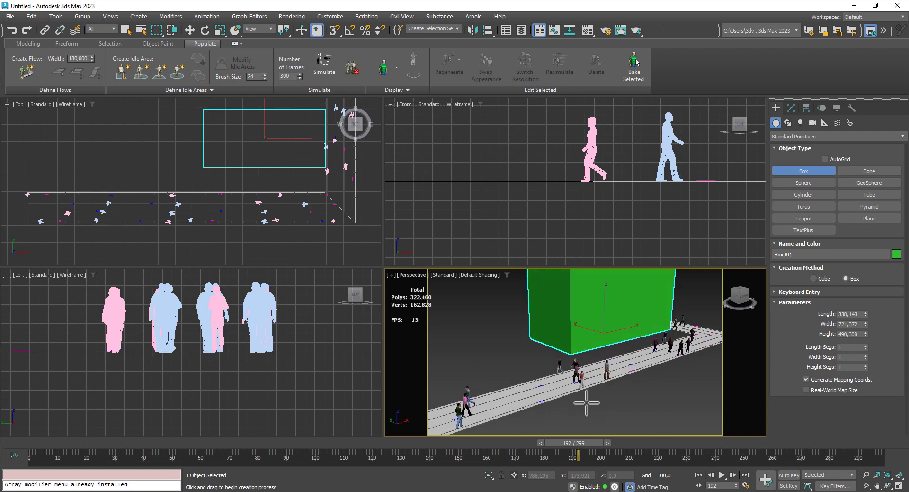
scroll(619, 394, "up", 4)
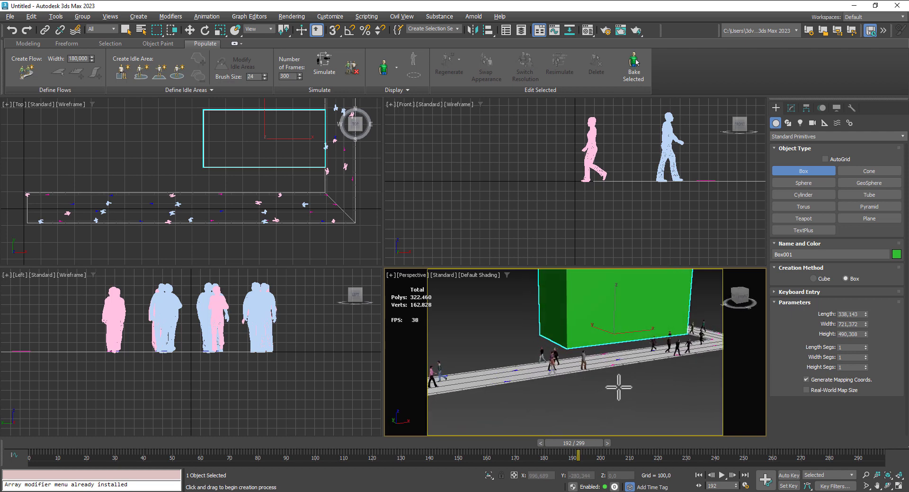
mouse_move(636, 389)
middle_mouse_down()
mouse_move(661, 404)
mouse_move(639, 396)
middle_mouse_up()
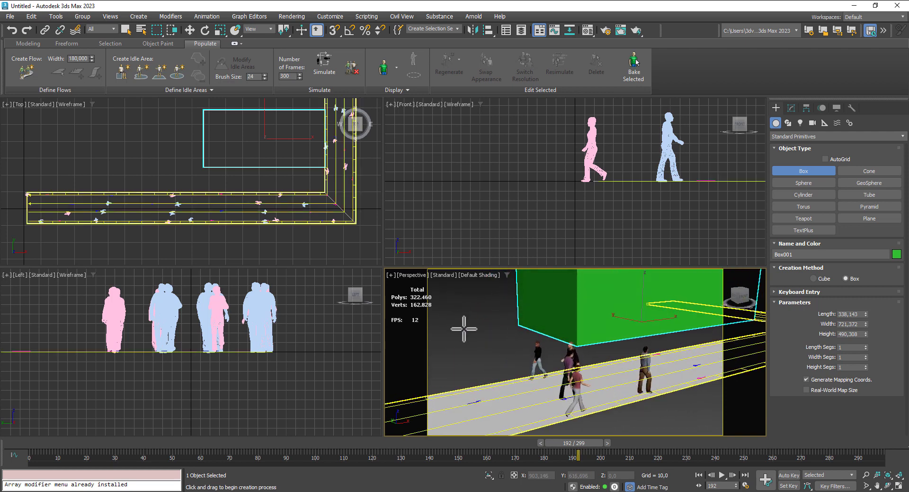
middle_click_drag(464, 328, 467, 315)
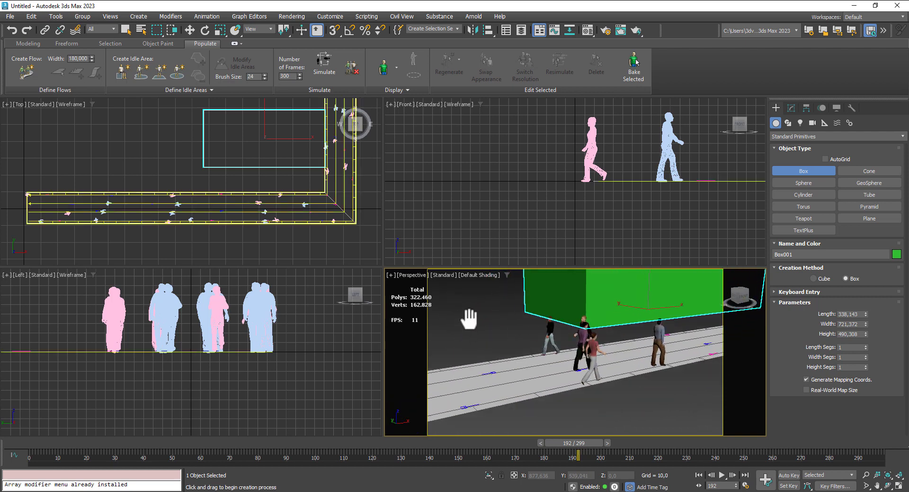
- Create a physical camera from a low, near street-level perspective view of the pedestrians and the box
left_click(887, 485)
left_click_drag(590, 376, 584, 363)
middle_click_drag(586, 380, 595, 400)
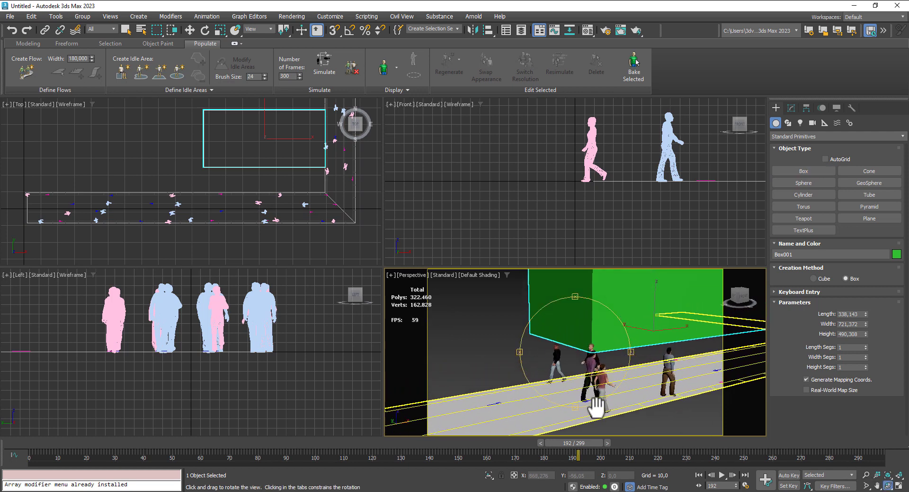
left_click(190, 30)
middle_click_drag(527, 320, 535, 337)
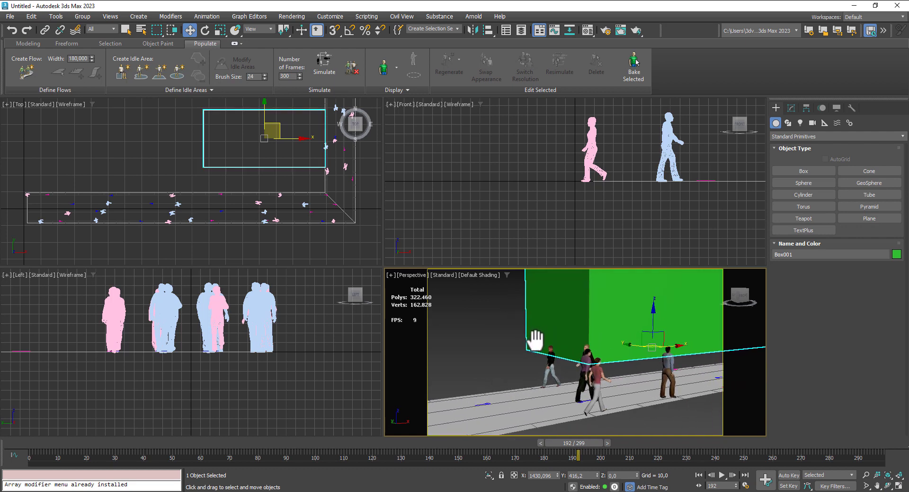
key("ctrl+c")
key("c")
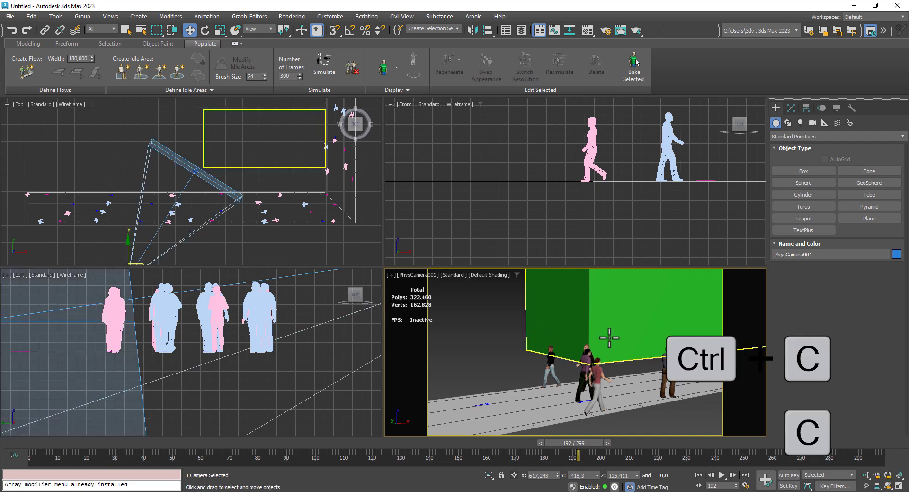
- Adjust the camera's framing of the pedestrians, then play the crowd through it from the first frame and stop at frame 195
right_click(90, 213)
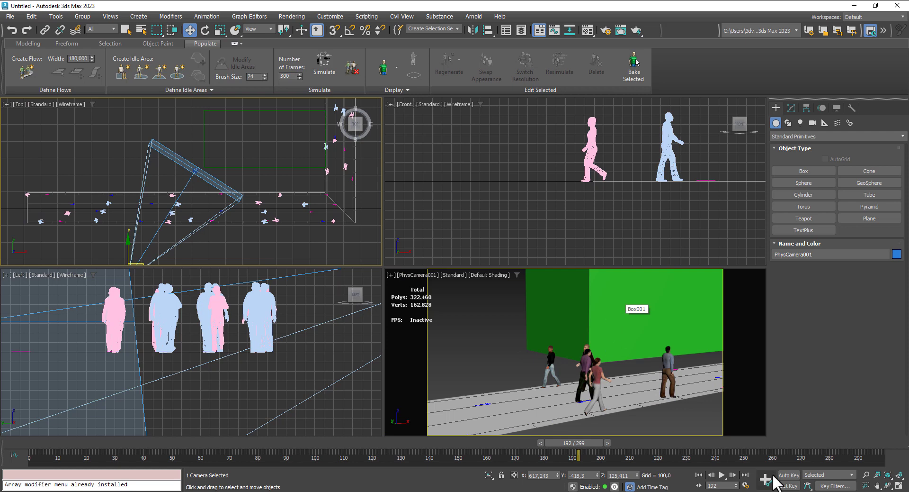
left_click(866, 475)
left_click(602, 391)
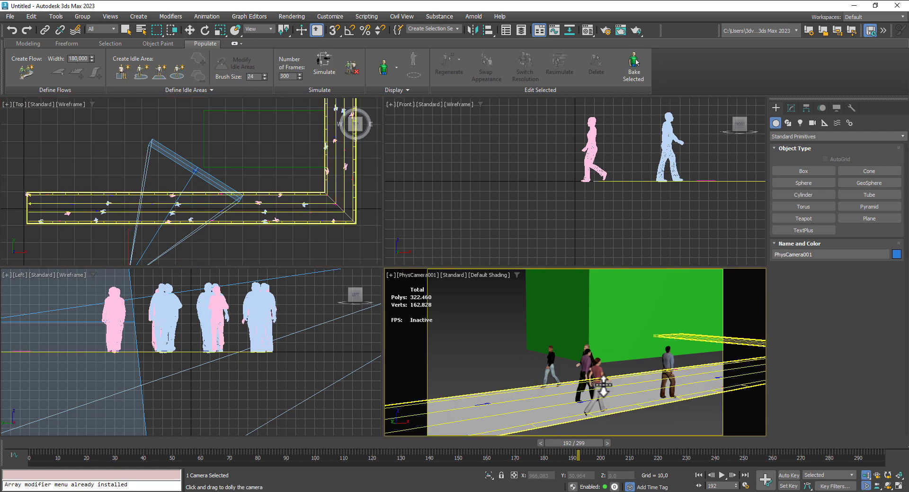
left_click_drag(681, 399, 596, 383)
left_click(699, 475)
left_click(722, 475)
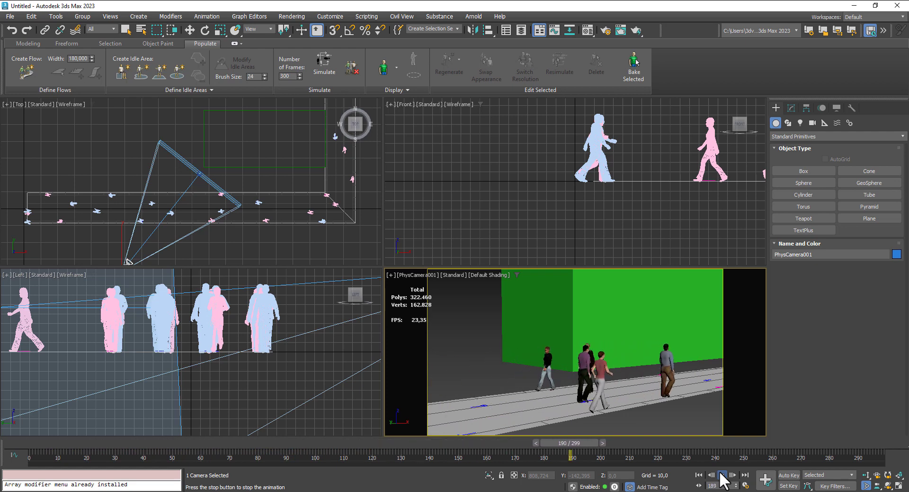
left_click(722, 476)
- Reframe the camera so the pedestrians sit lower in the frame with the box rising behind them
left_click_drag(634, 378, 714, 422)
left_click(866, 474)
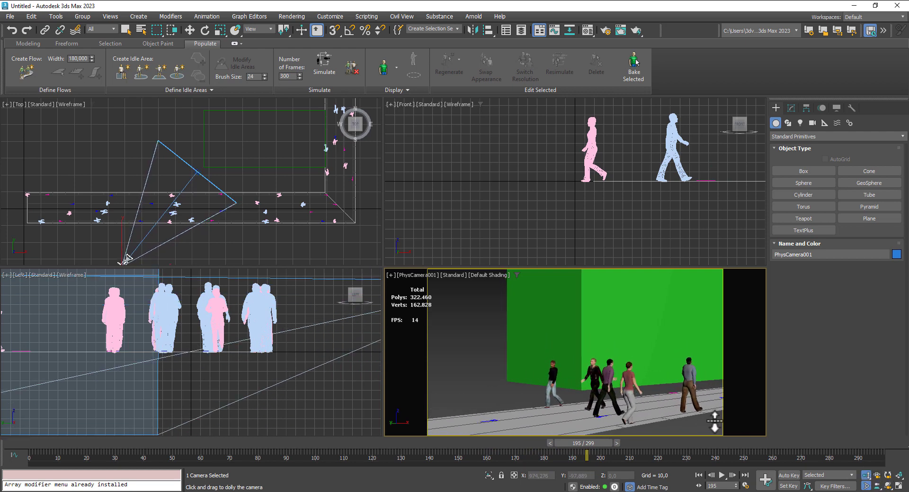
left_click(888, 486)
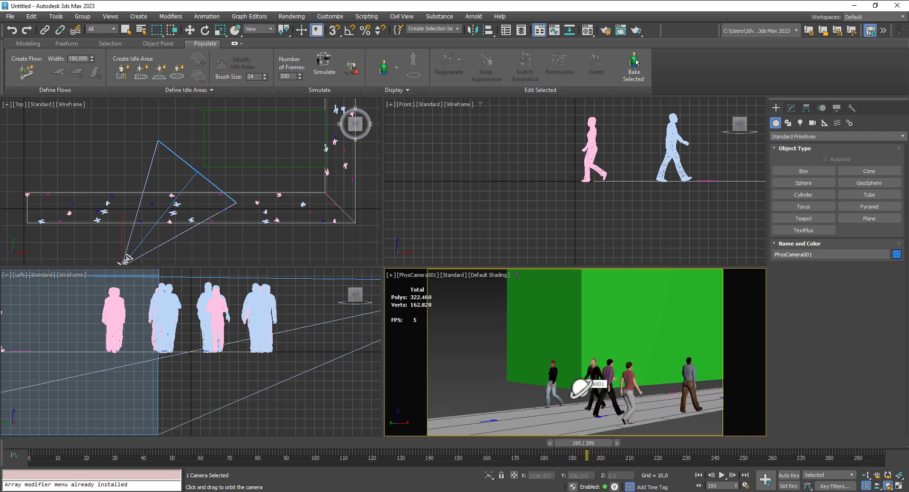
- Clone the box along X to about 708, flush against the original, so the wall fills the camera background
left_click(189, 30)
left_click(207, 165)
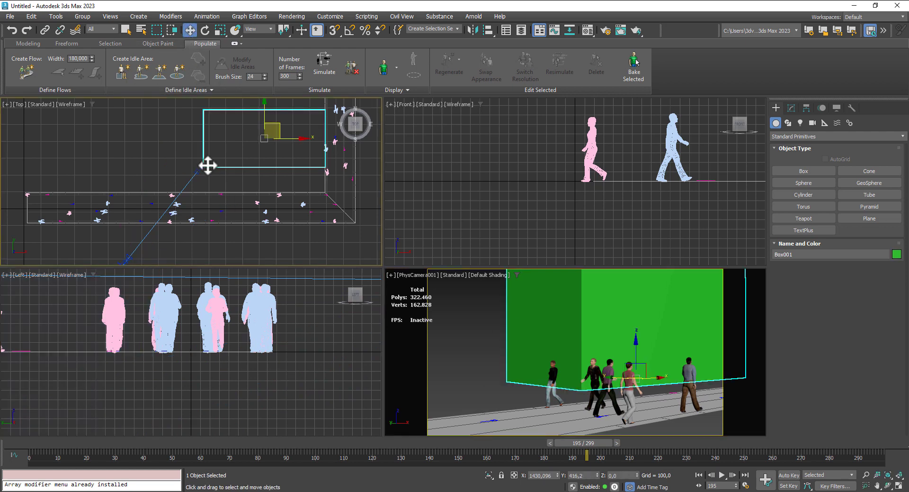
mouse_move(288, 137)
left_mouse_down("shift")
mouse_move(148, 137)
mouse_move(167, 137)
left_mouse_up("shift")
left_click(456, 292)
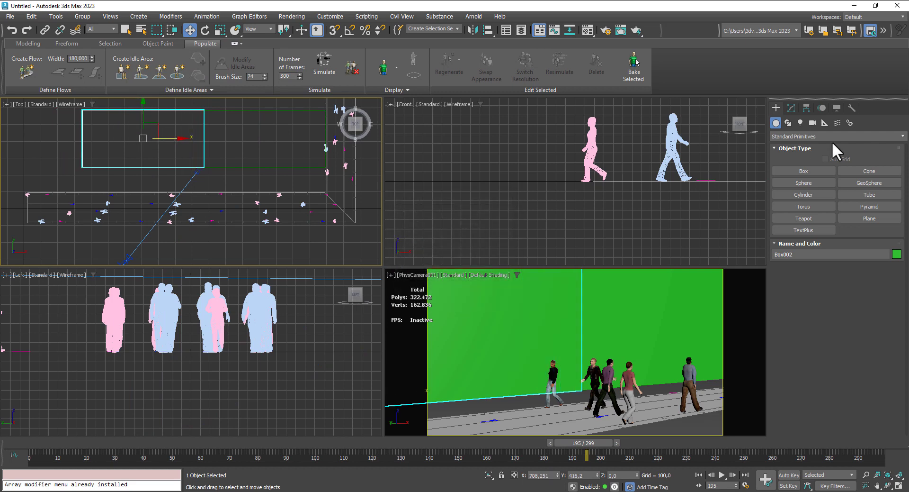
- Draw a thin ground box about 479 long, 2063 wide and -11 high beneath the flow's long stretch
left_click(803, 172)
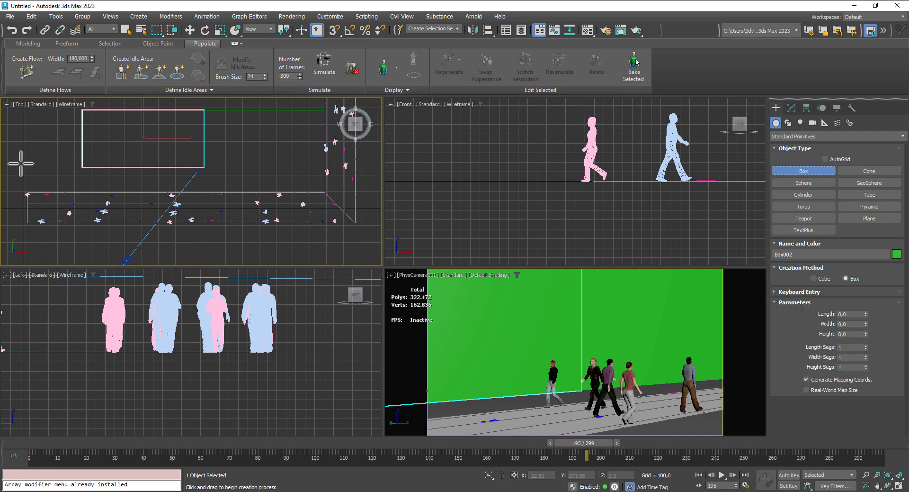
left_click_drag(26, 164, 327, 191)
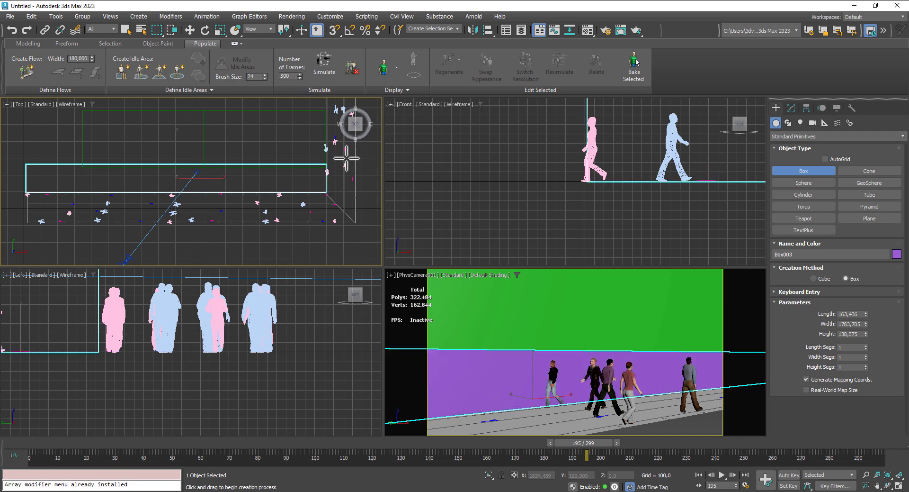
right_click(351, 122)
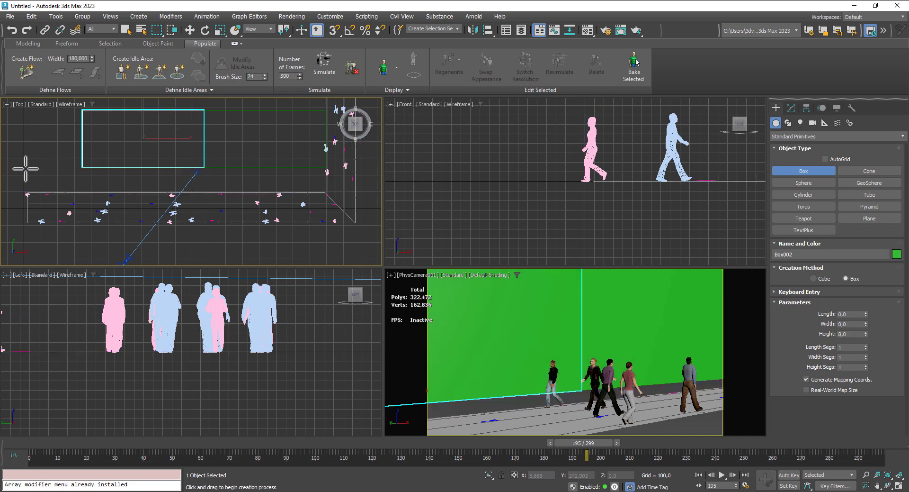
left_click_drag(20, 169, 366, 249)
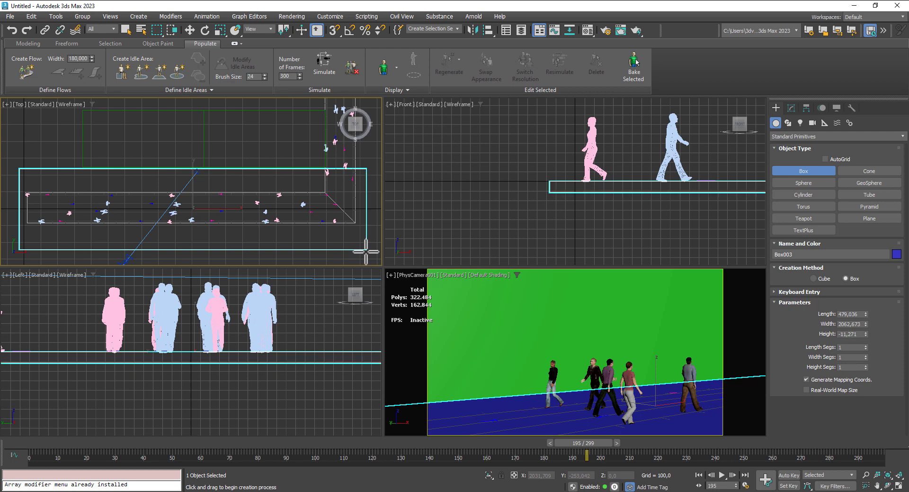
middle_click_drag(622, 195, 514, 207)
scroll(531, 203, "down", 2)
scroll(535, 202, "down", 3)
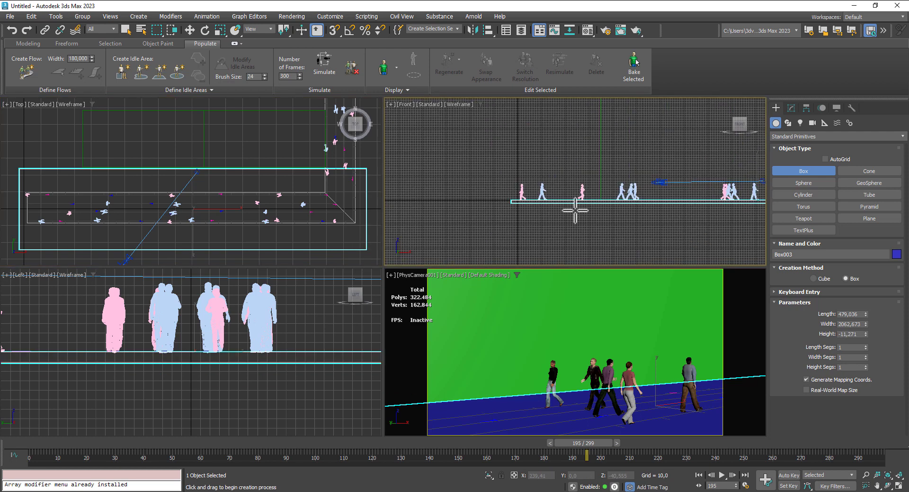
left_click(190, 31)
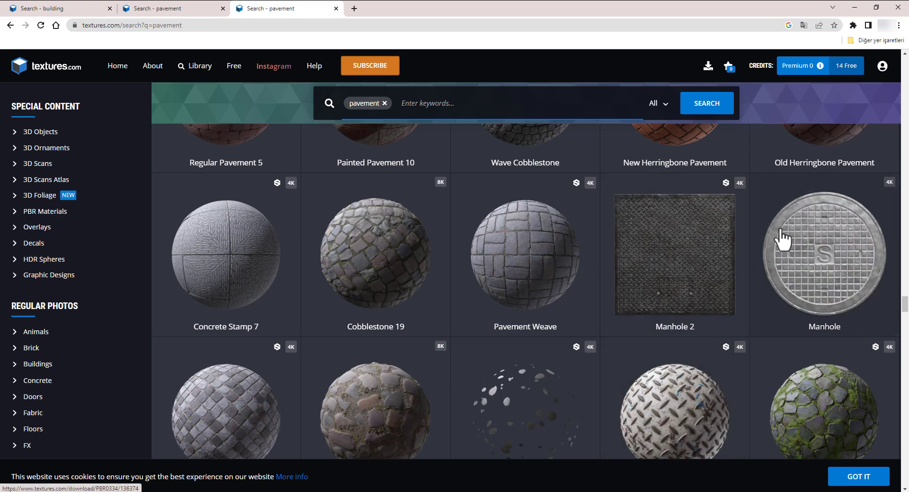
- Open the Wave Cobblestone material from the pavement results and examine its flat maps and download sizes
left_click(198, 11)
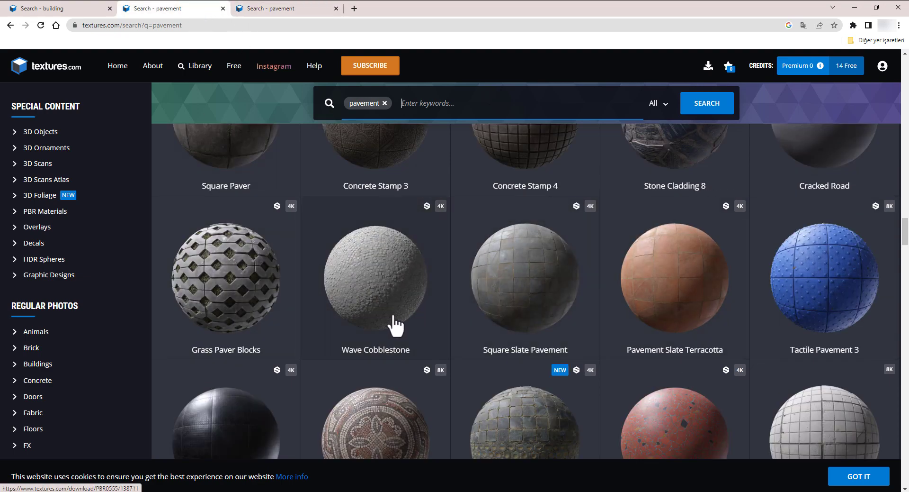
left_click(409, 295)
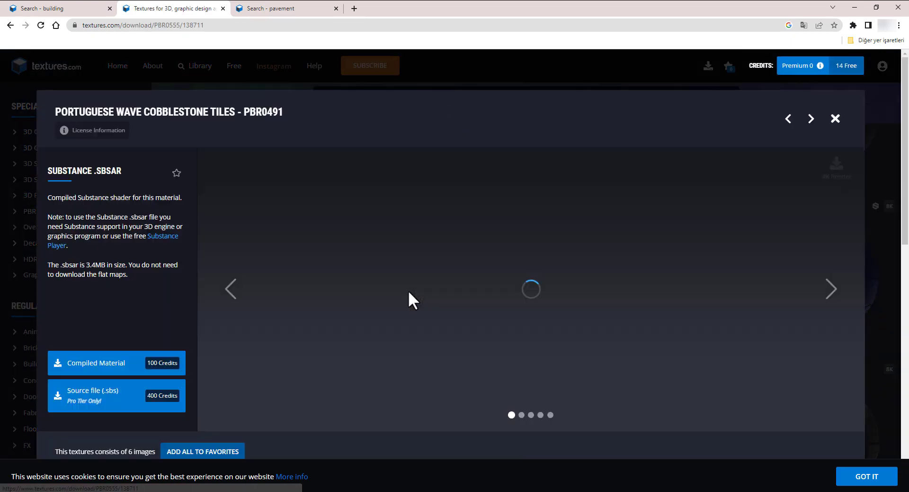
scroll(406, 291, "down", 5)
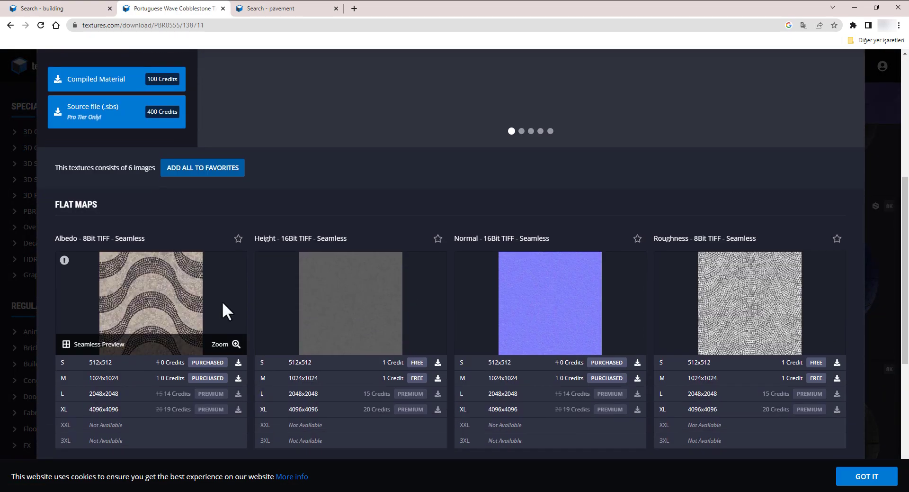
scroll(222, 303, "up", 3)
- Browse the building search results for facade textures, including seamless high-rise fronts and old stone buildings
left_click(75, 10)
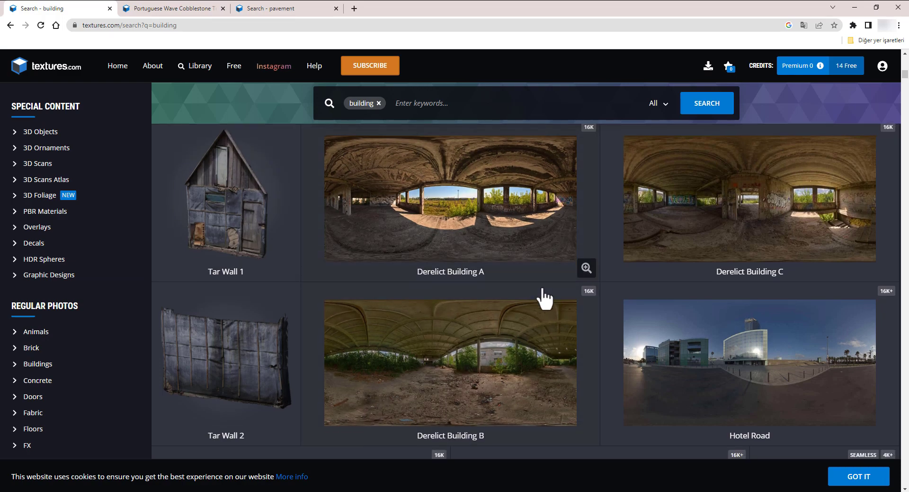
scroll(539, 291, "down", 5)
scroll(521, 291, "down", 4)
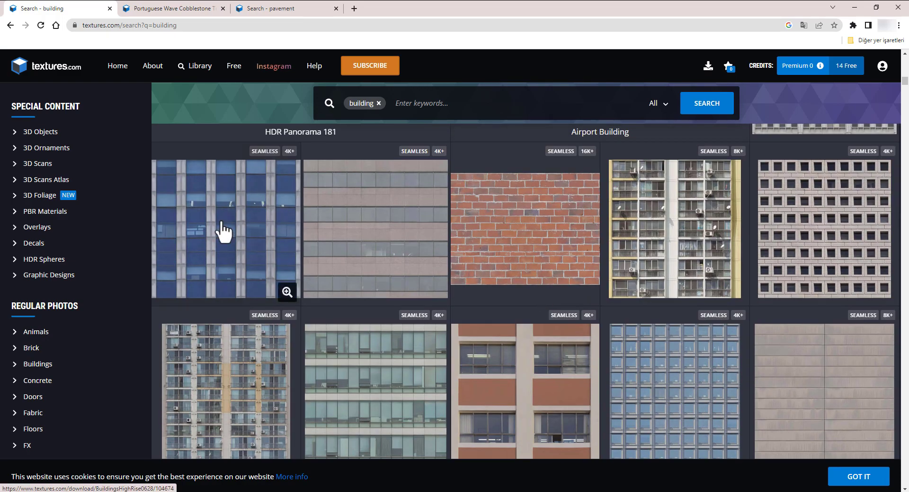
scroll(709, 341, "down", 9)
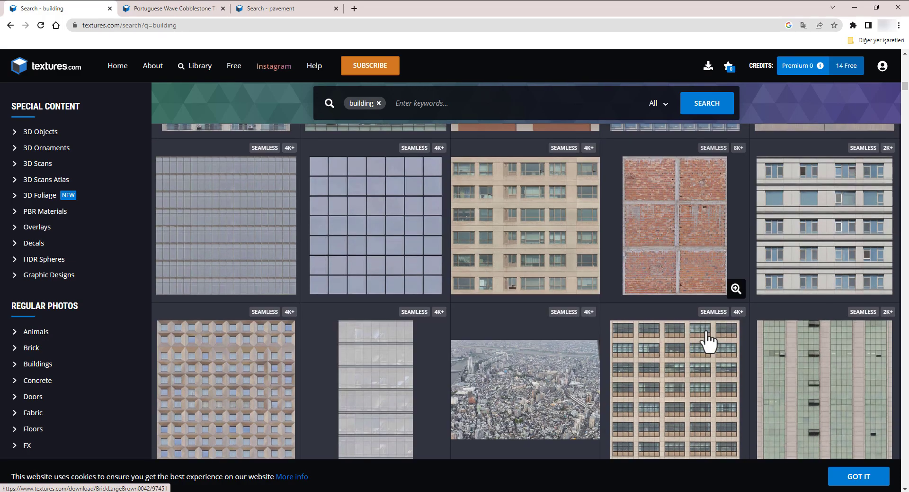
scroll(709, 341, "down", 14)
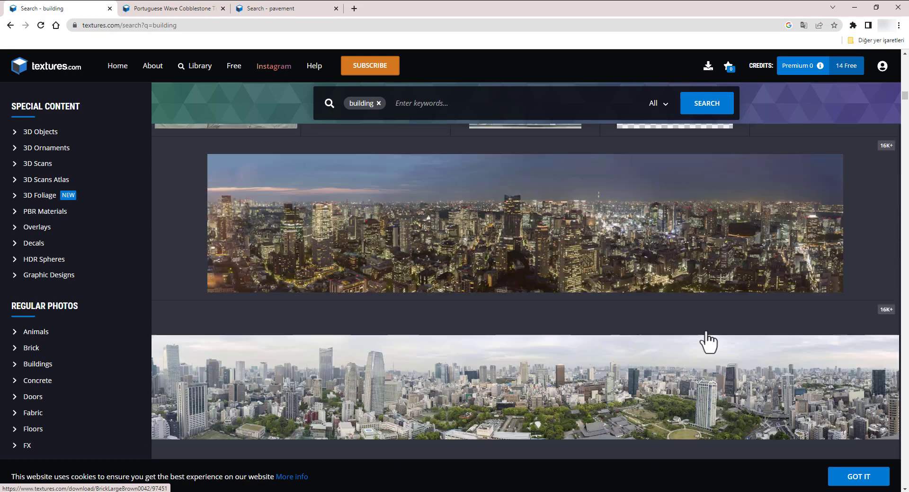
scroll(709, 341, "down", 7)
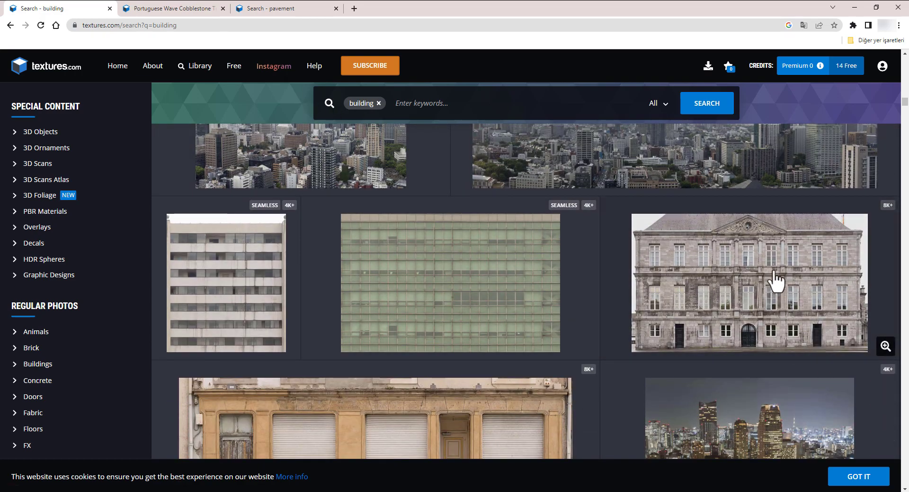
scroll(752, 298, "up", 4)
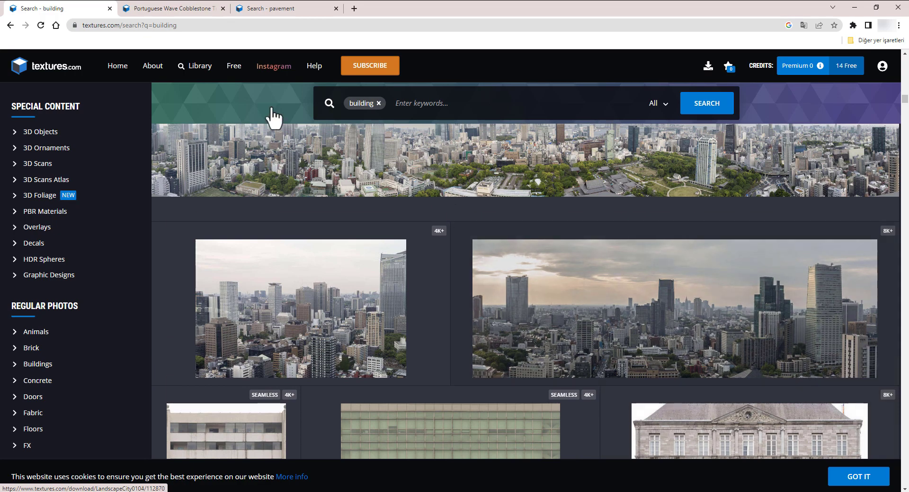
- Close the cobblestone details, then open the WW2 Concrete material from the concrete results and examine its 2x2-meter flat maps
left_click(163, 8)
scroll(827, 170, "up", 3)
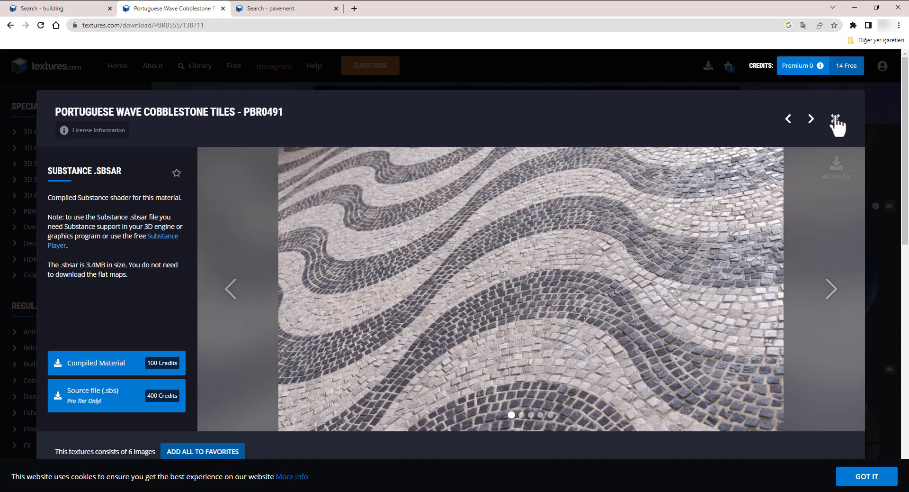
left_click(836, 119)
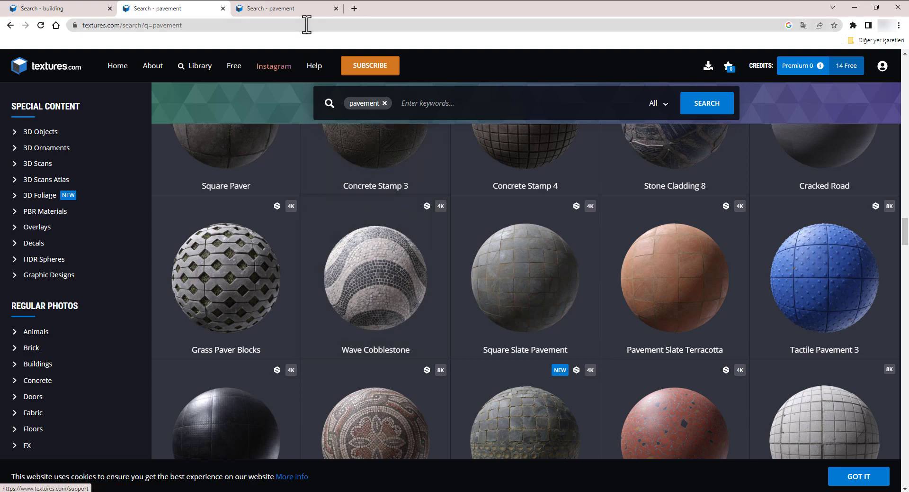
left_click(301, 10)
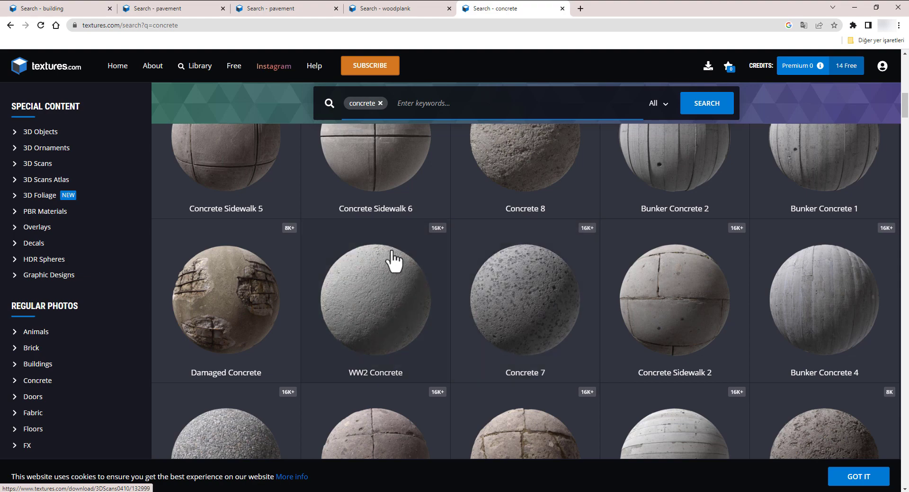
left_click(391, 277)
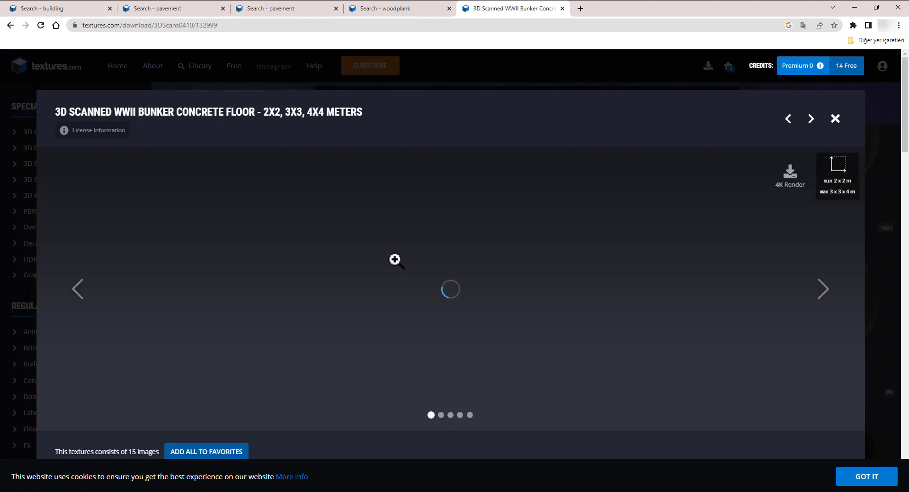
scroll(396, 259, "down", 6)
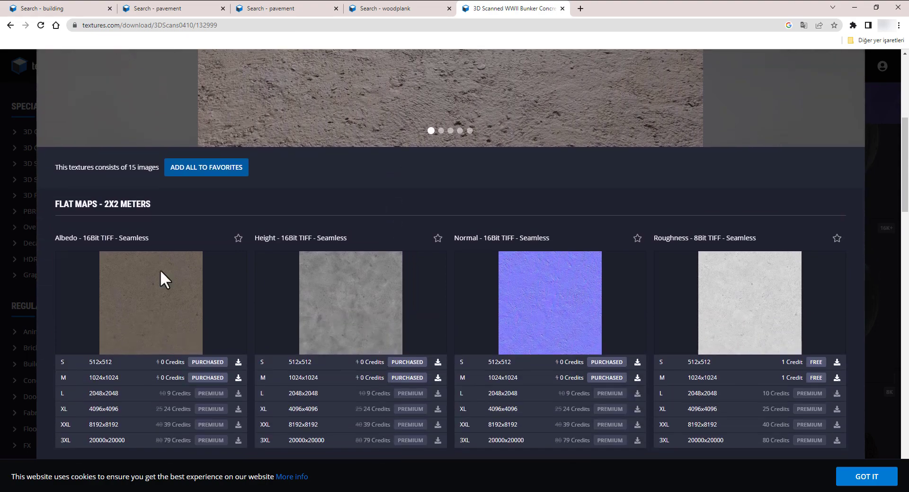
mouse_move(155, 283)
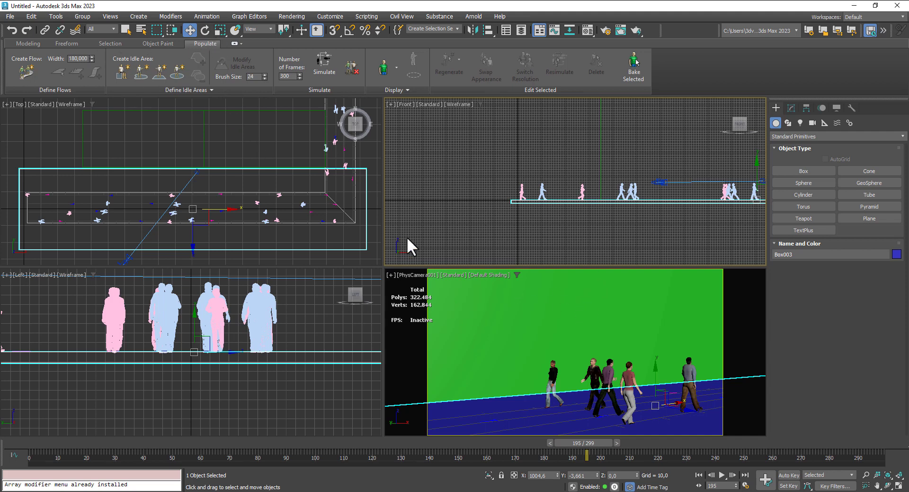
- Switch to 3ds Max, check the two wall boxes and the ground box, and orbit the physical camera slightly around the pedestrians
left_click(701, 334)
left_click(490, 337)
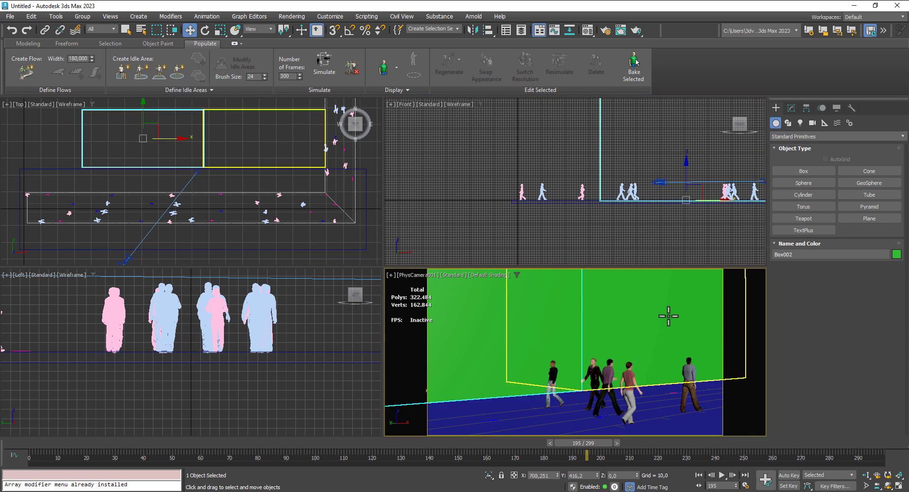
left_click(549, 322)
left_click_drag(527, 325, 532, 320)
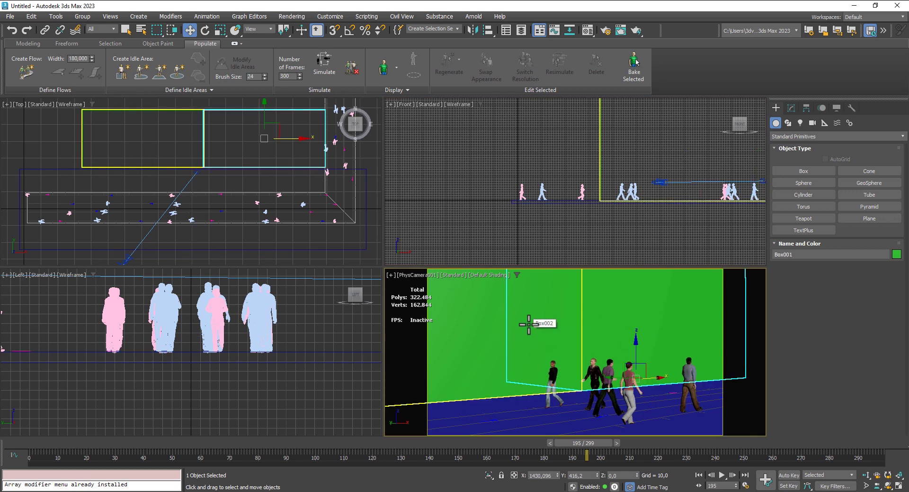
left_click(888, 485)
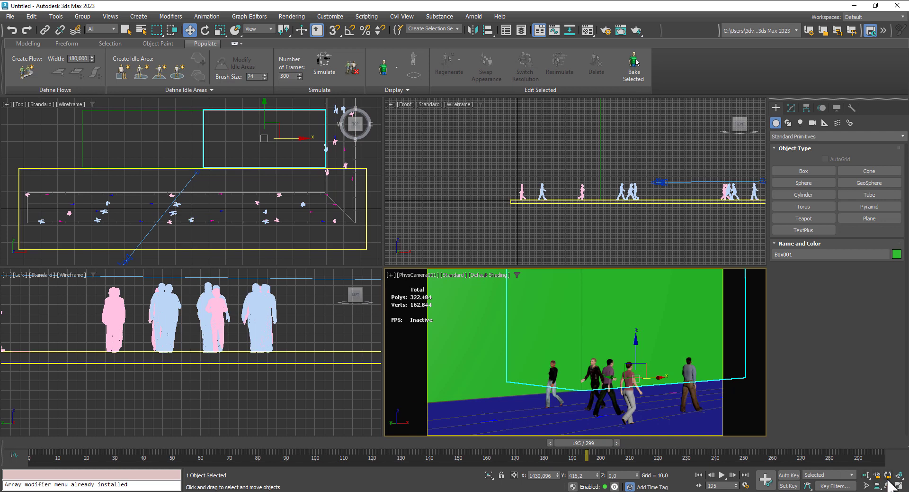
left_click_drag(665, 386, 646, 383)
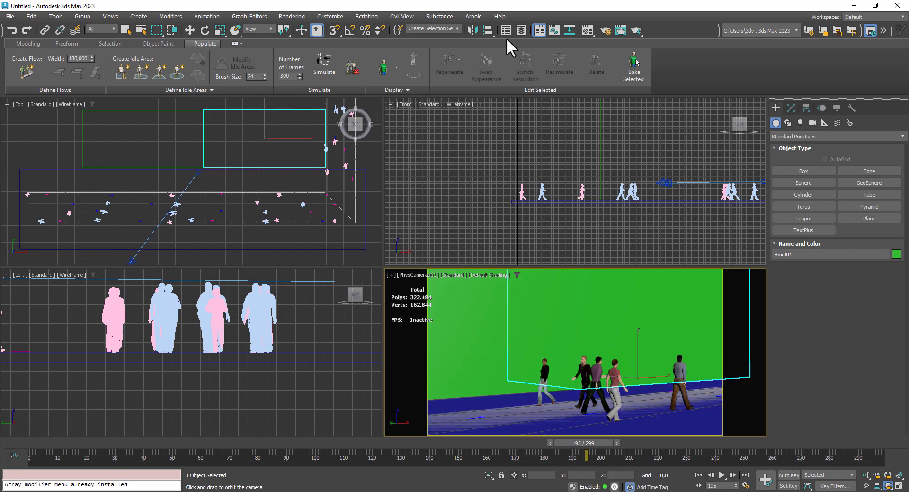
- Load the TexturesCom_Buildings18thCentury0028_1_M image as a bitmap on the coating color of the first physical material
left_click(590, 31)
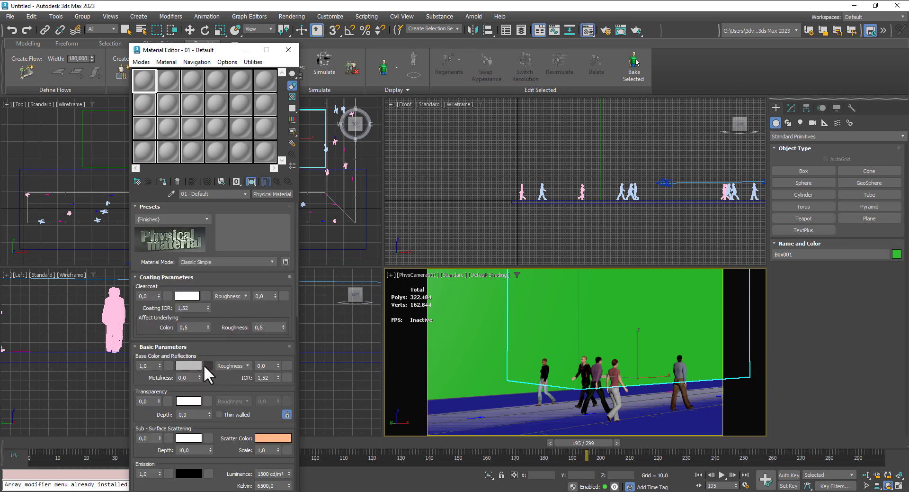
left_click(206, 295)
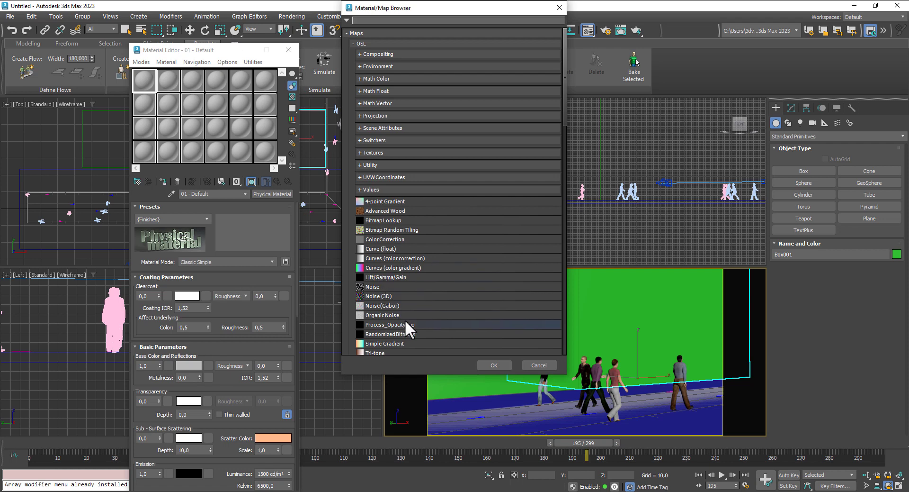
scroll(403, 308, "down", 5)
double_click(379, 286)
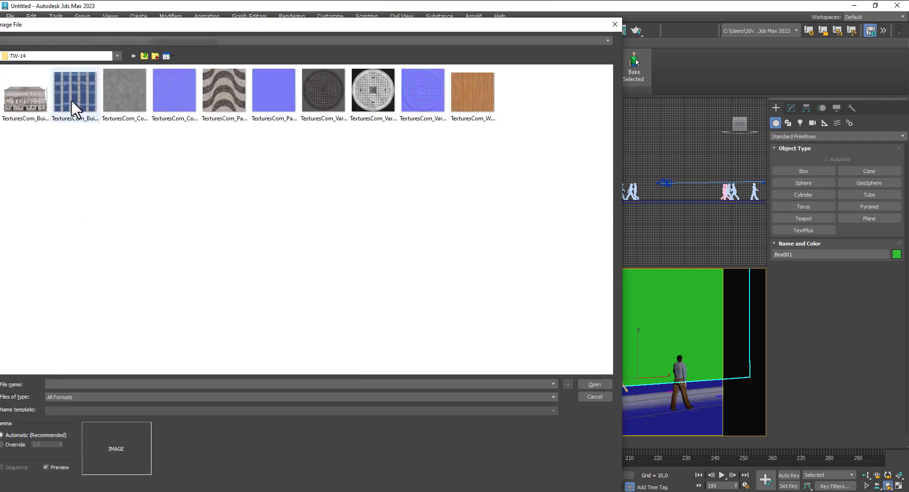
left_click(21, 101)
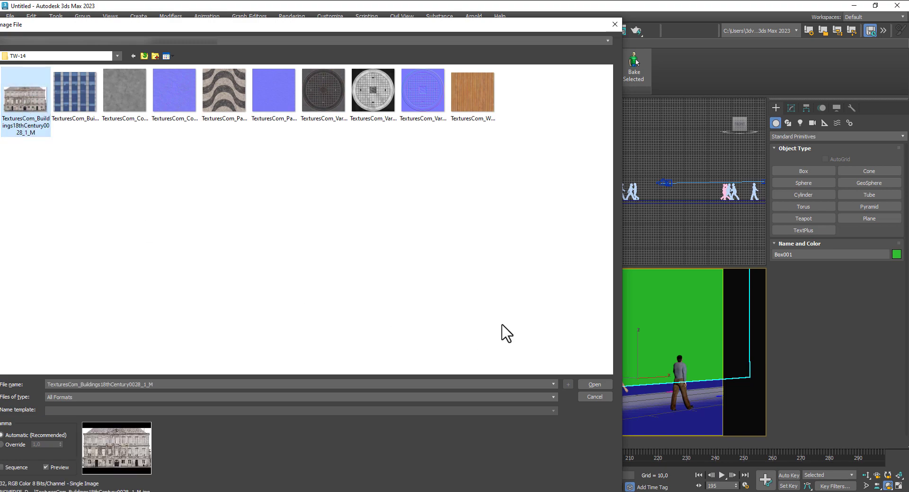
left_click(598, 382)
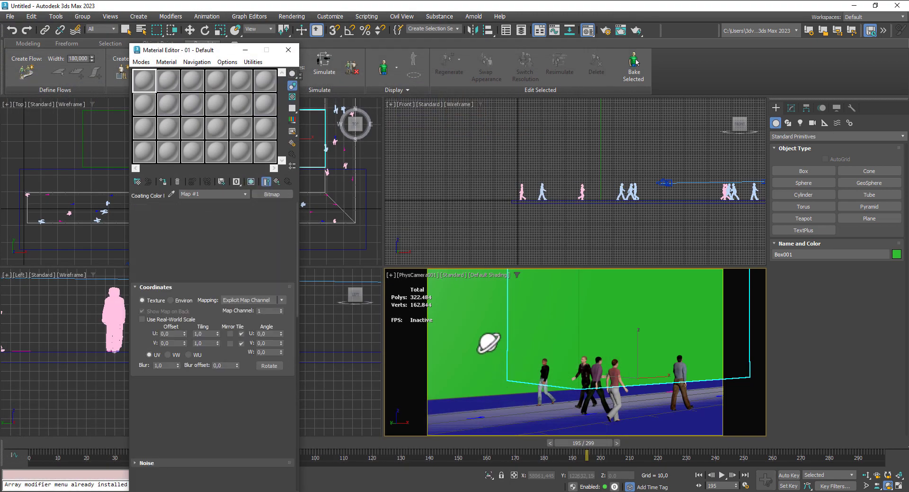
- Assign the building material to the cloned wall box and show its texture in the viewport
left_click(189, 30)
left_click(459, 296)
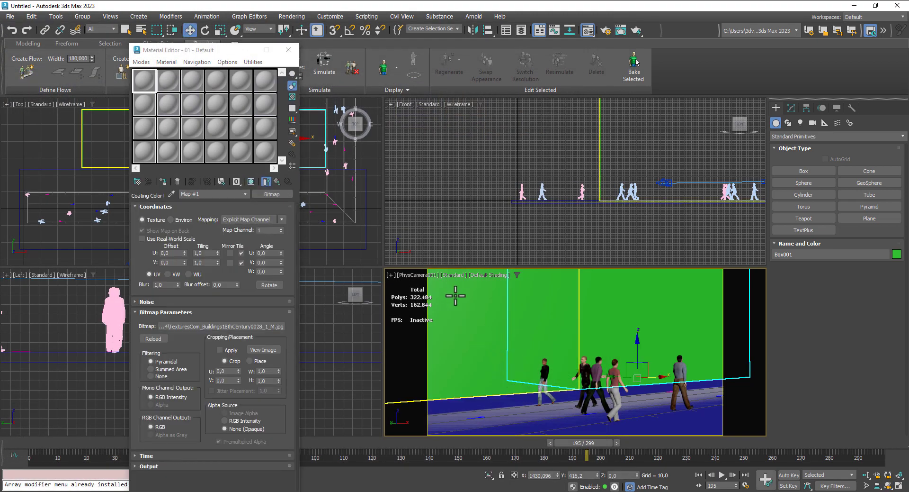
left_click(163, 181)
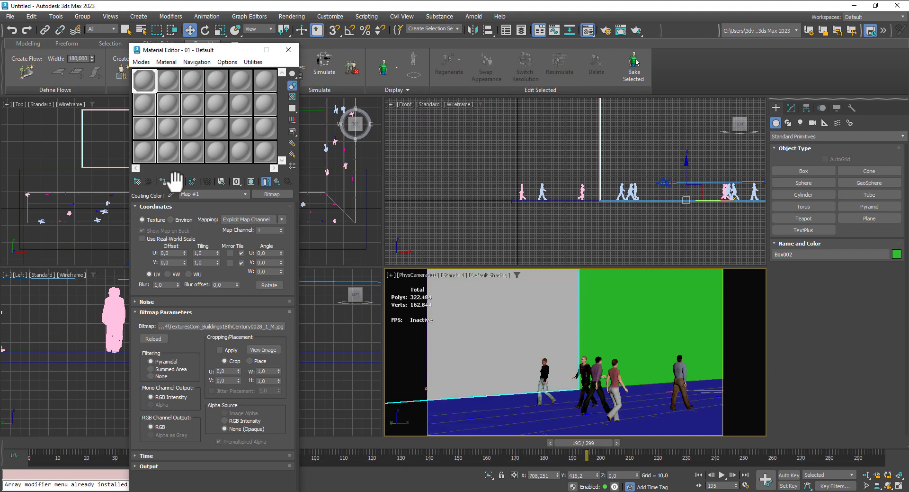
left_click(252, 181)
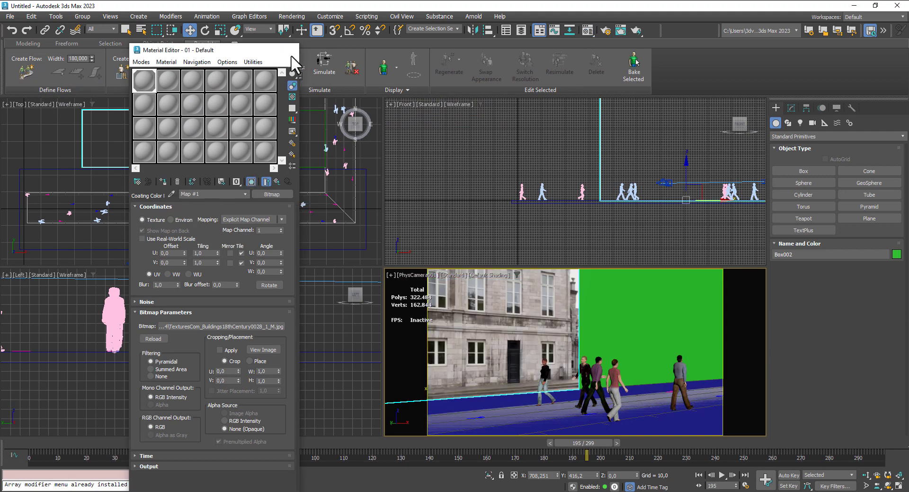
left_click(288, 50)
- Shade the front view and lower the textured building box to about Z -8.9 so the facade sinks into the ground
key("F3")
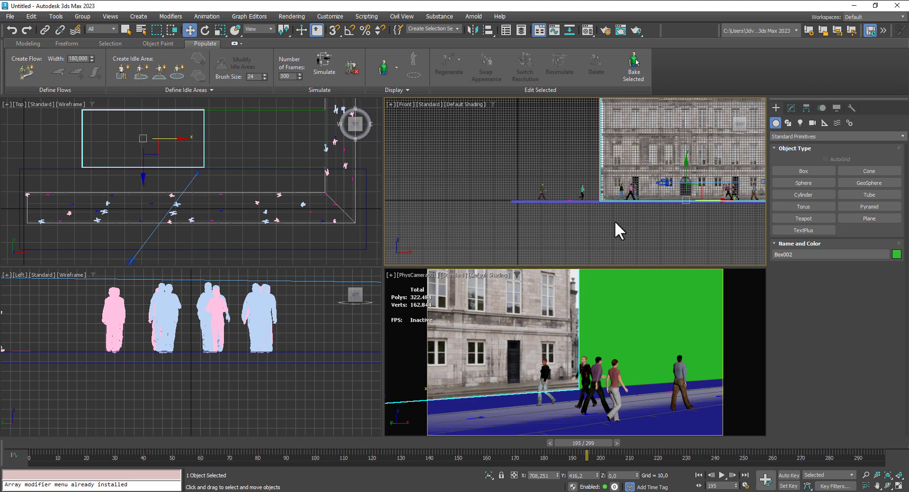
scroll(550, 194, "up", 5)
scroll(550, 194, "up", 2)
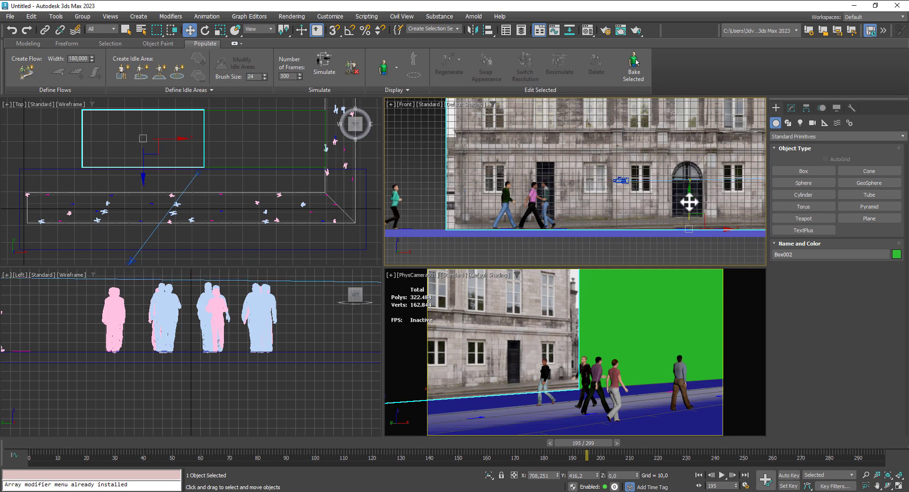
left_click_drag(689, 202, 691, 208)
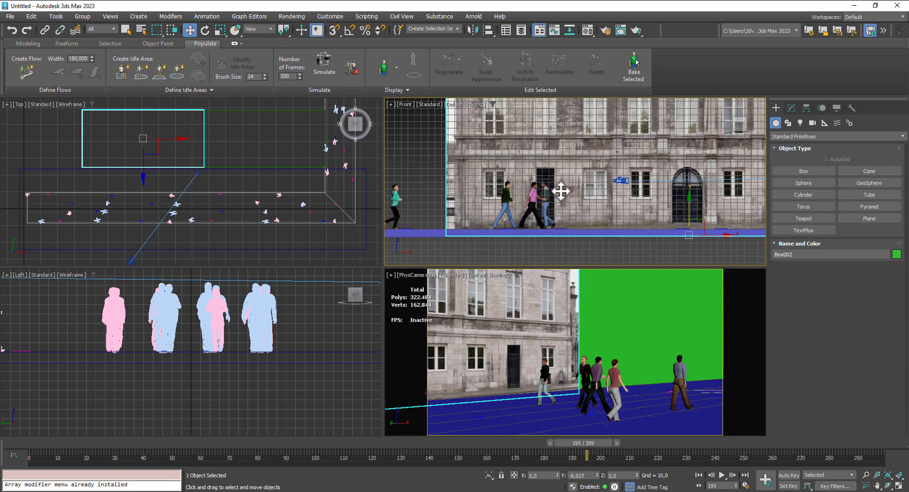
- Shift the scene boxes along Y: the textured building to about 351, the green one to about 354, and the ground to about -59
left_click(150, 135)
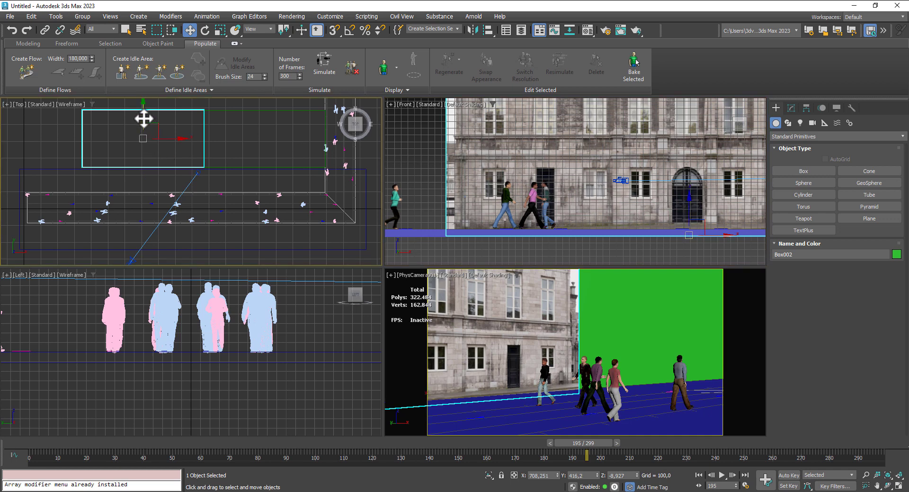
left_click_drag(144, 118, 144, 129)
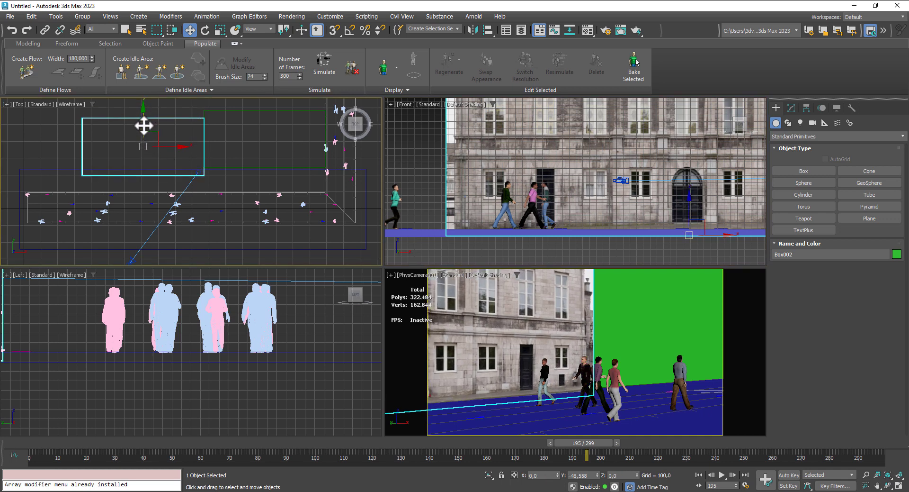
left_click(237, 168)
left_click_drag(264, 116, 266, 128)
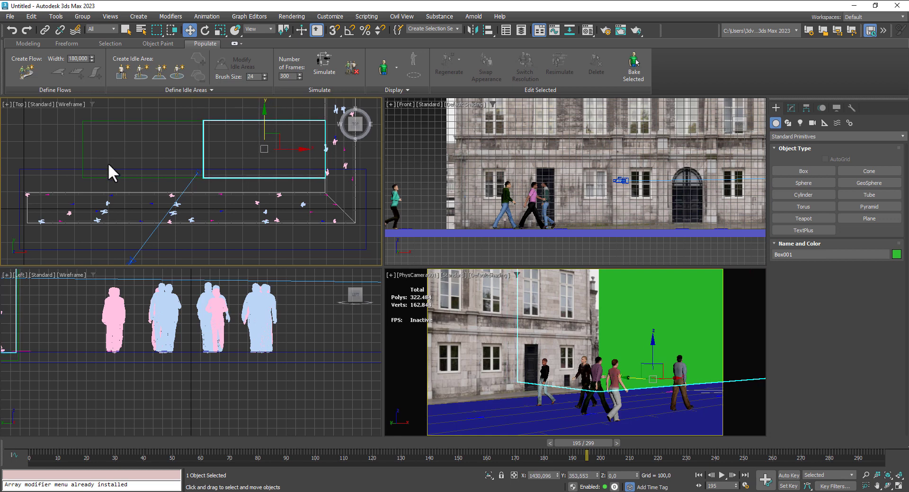
left_click(109, 168)
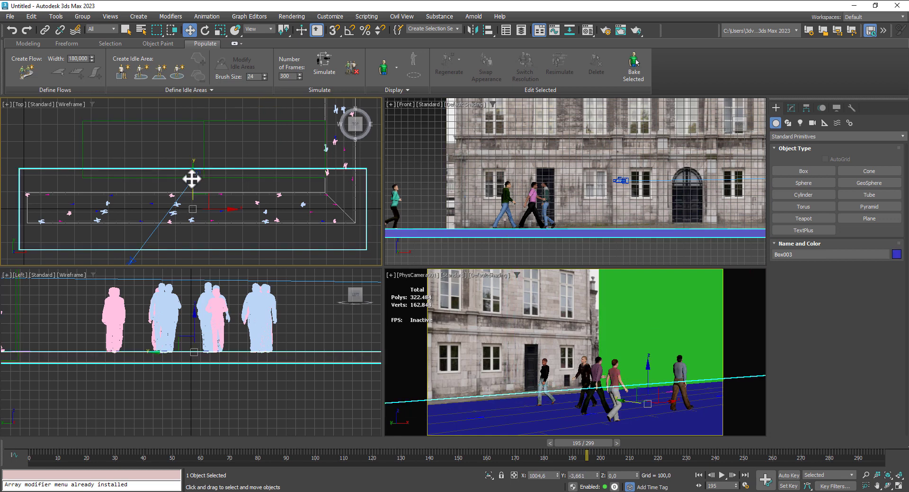
left_click_drag(192, 178, 193, 188)
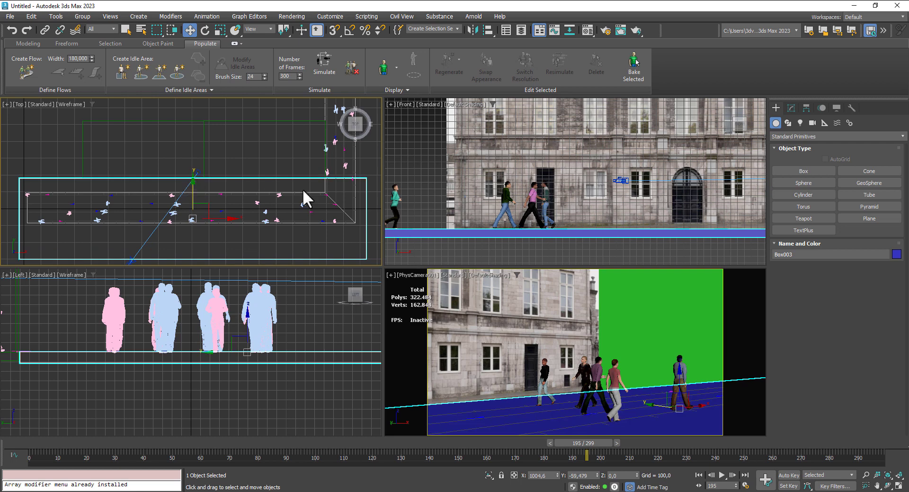
- Move the green wall box about 22 units along X, away from the textured building
left_click(624, 306)
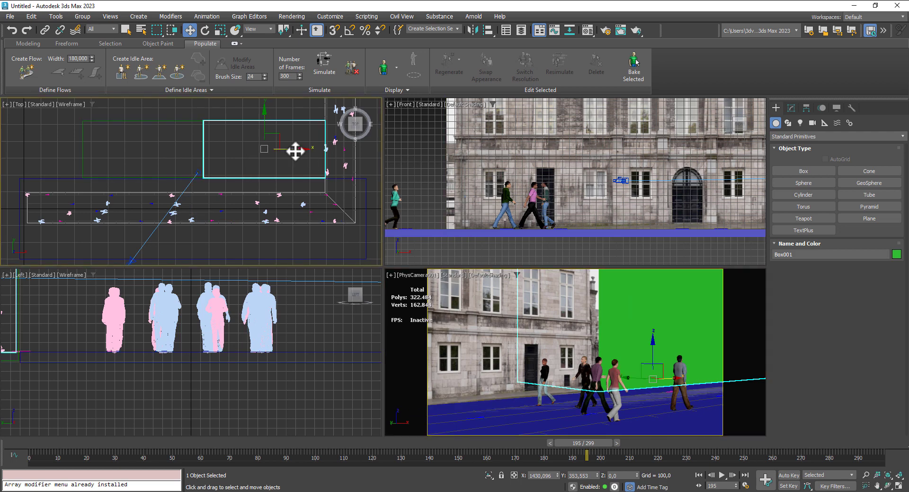
mouse_move(295, 151)
left_mouse_down()
mouse_move(314, 151)
mouse_move(300, 154)
left_mouse_up()
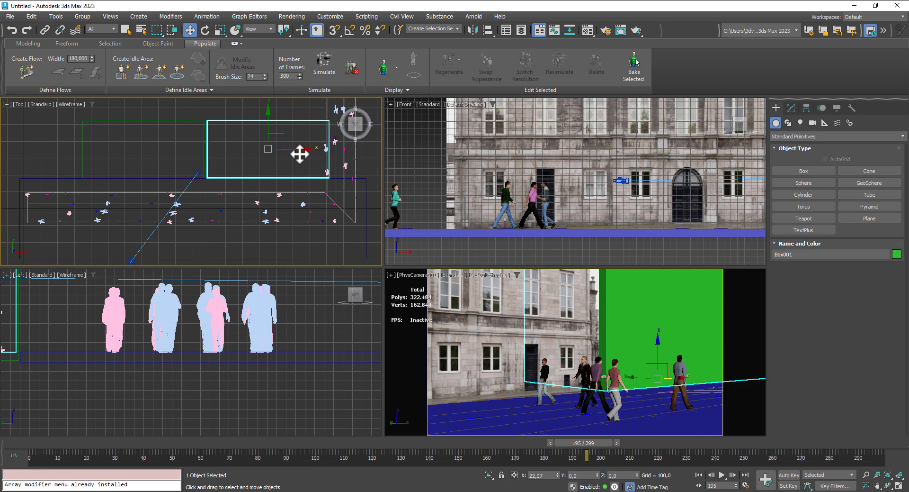
- Add a UVW Map modifier with Box mapping to the stone building box
left_click(498, 329)
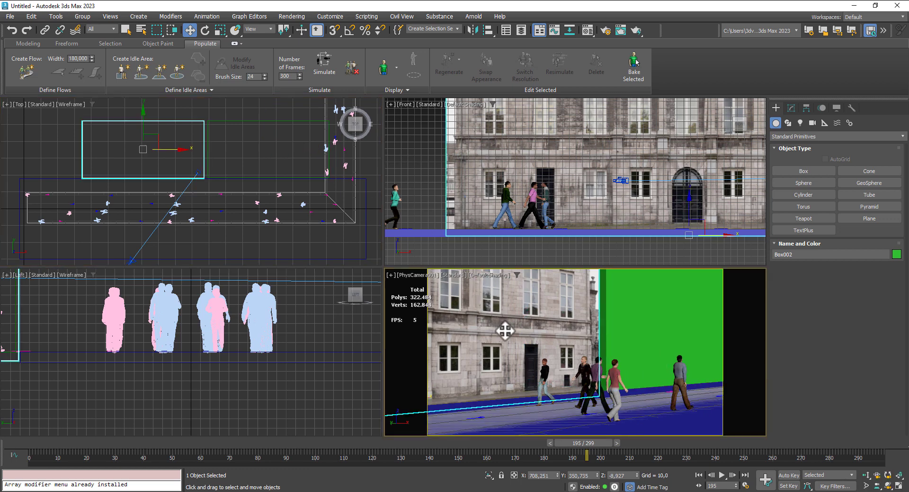
left_click(790, 107)
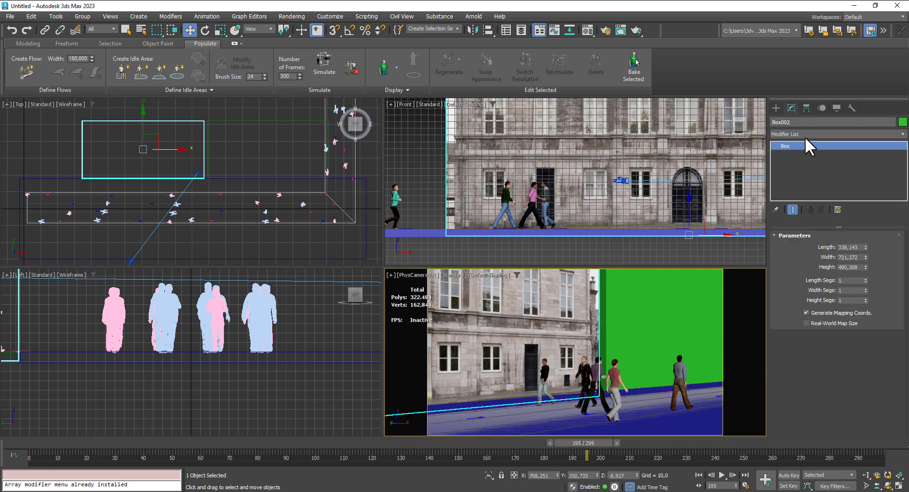
left_click(811, 134)
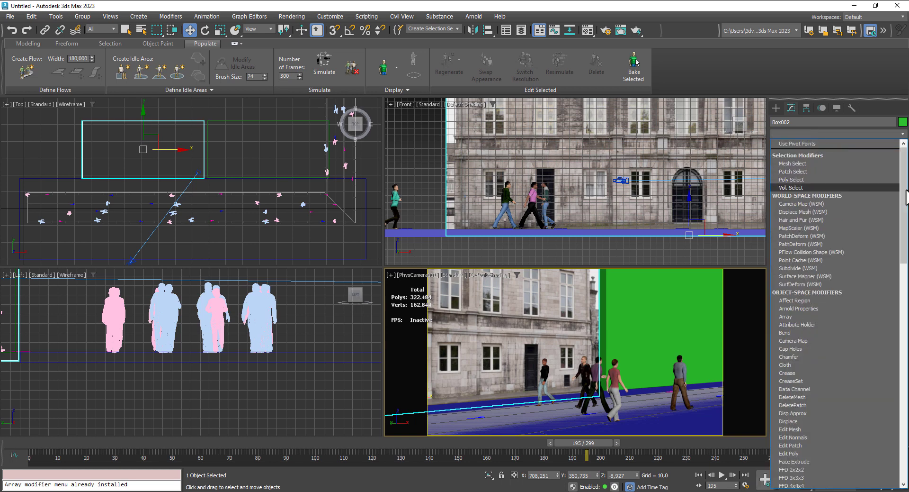
scroll(839, 284, "down", 3)
scroll(895, 366, "down", 15)
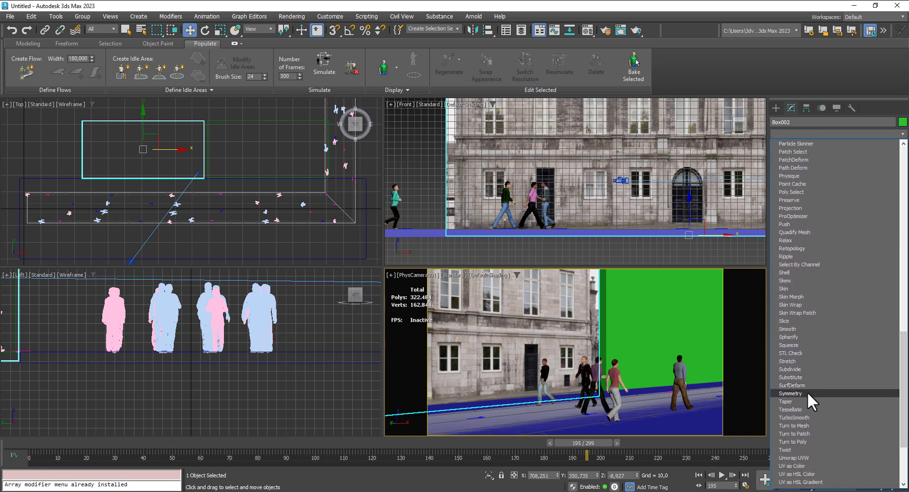
scroll(801, 445, "down", 1)
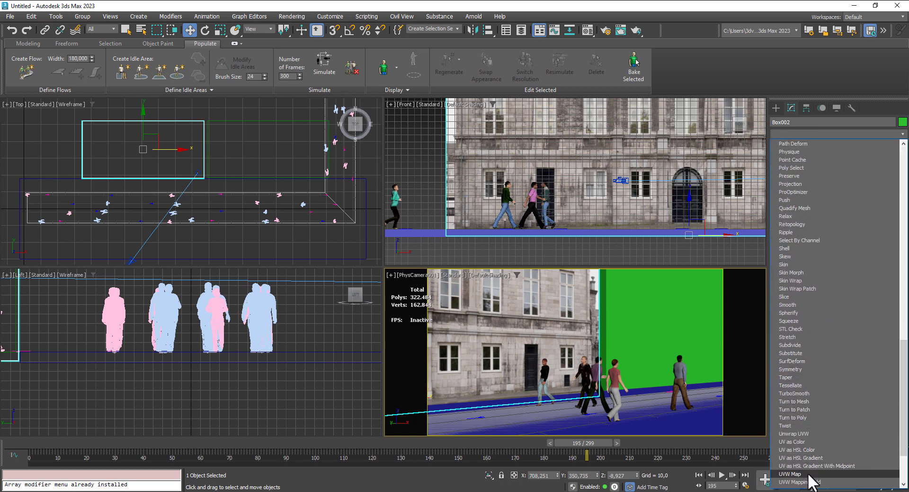
left_click(805, 465)
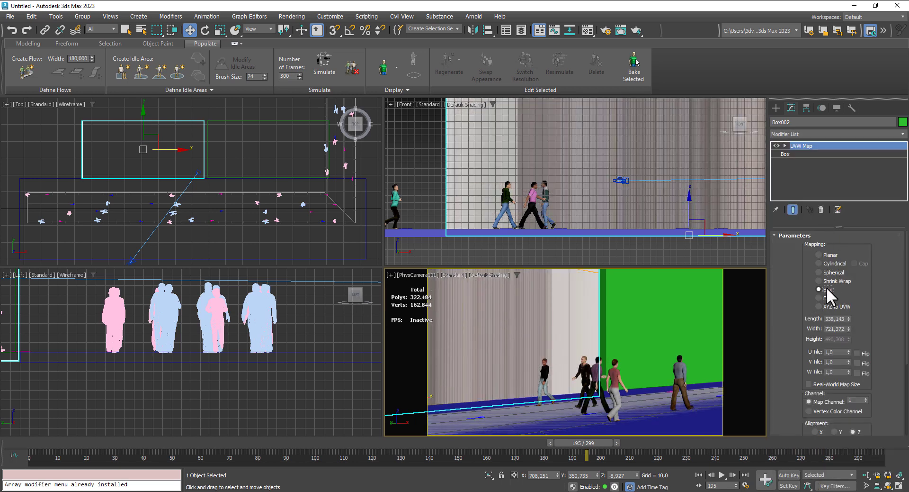
left_click(826, 288)
- Scale the UVW Map gizmo of the stone building slightly wider along X, working in the front view
left_click(784, 146)
left_click(809, 152)
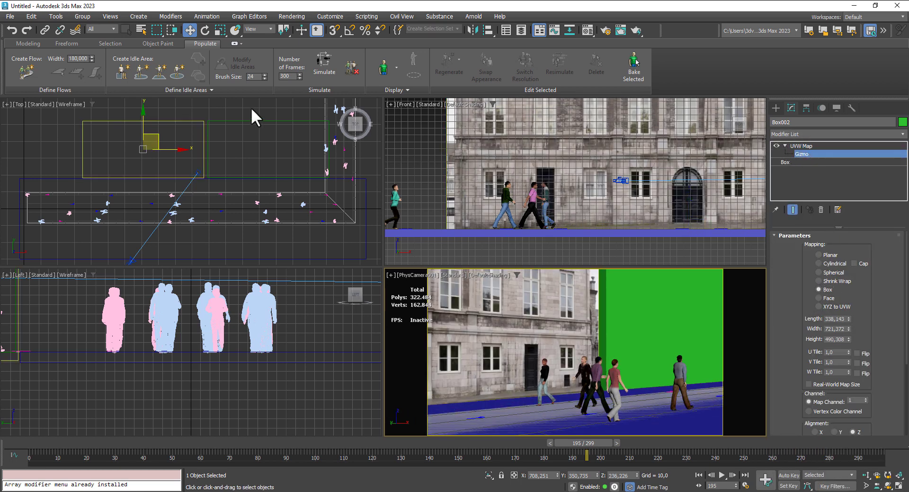
left_click(221, 30)
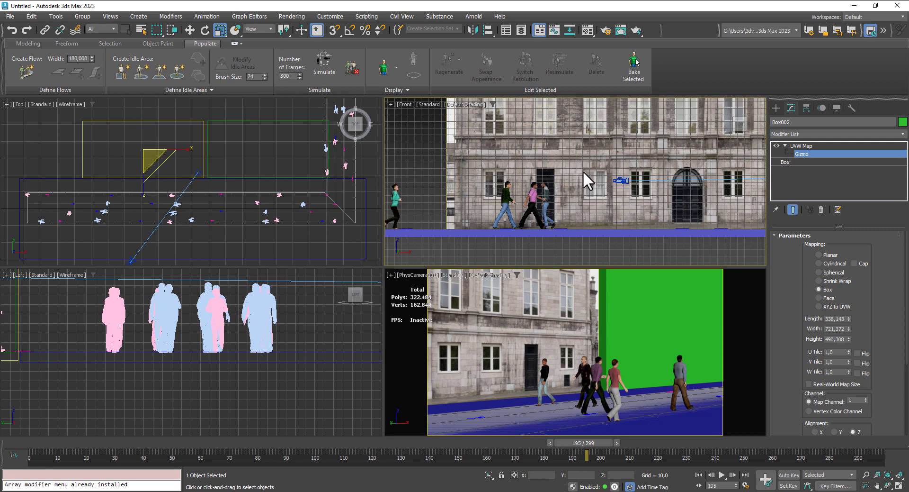
scroll(640, 175, "down", 3)
middle_click_drag(640, 175, 582, 185)
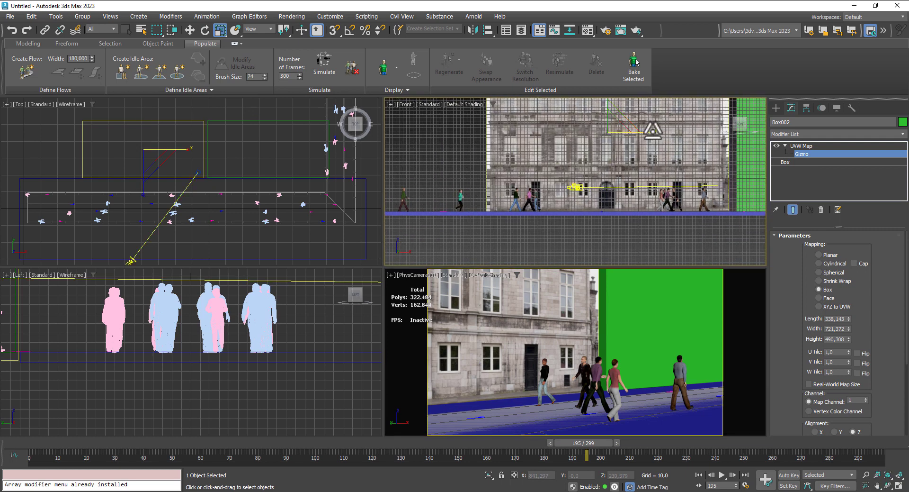
left_click_drag(654, 130, 656, 129)
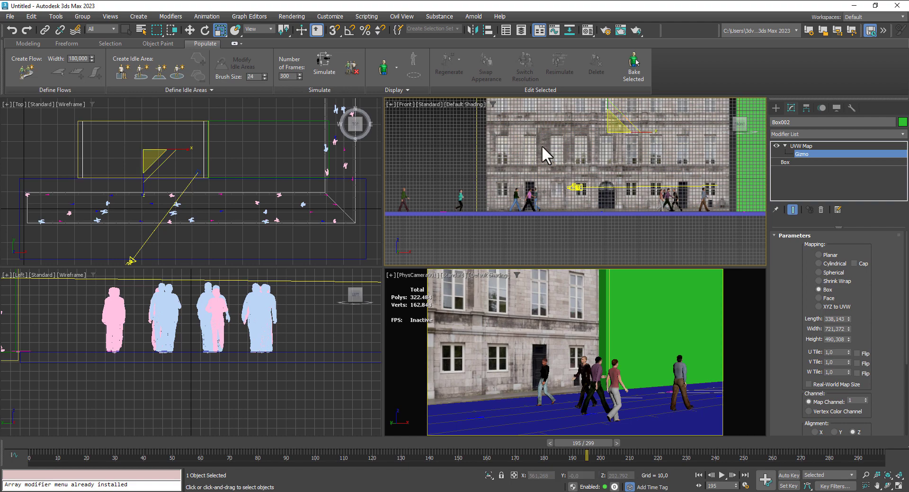
- Load the TexturesCom_BuildingsHighRise0628_2_seamless_S image as a bitmap on the coating color of the second physical material
left_click(586, 30)
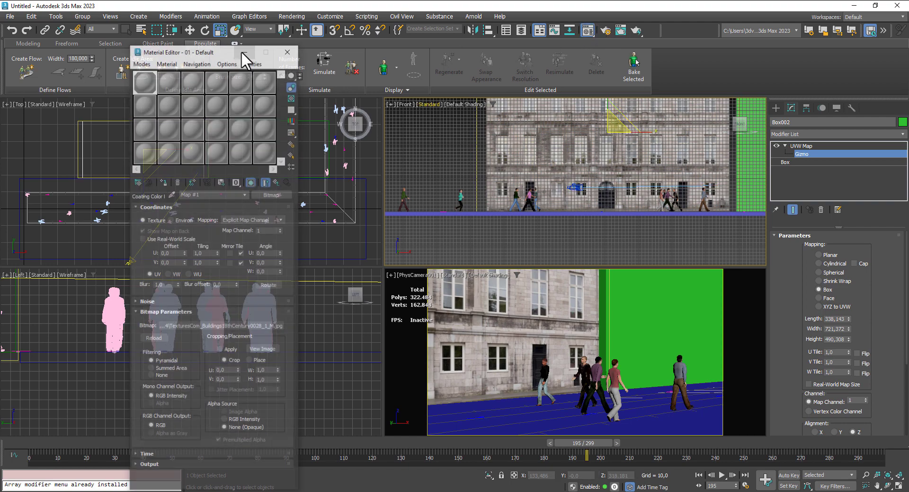
left_click(178, 78)
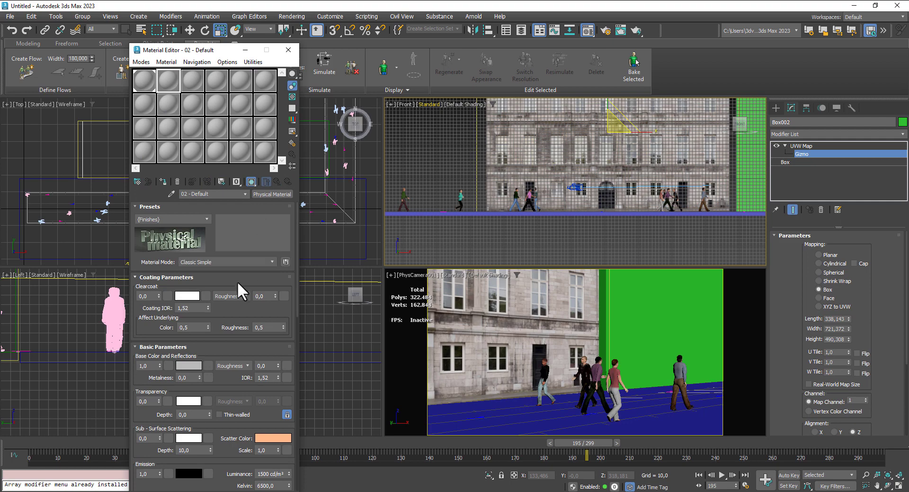
left_click(205, 295)
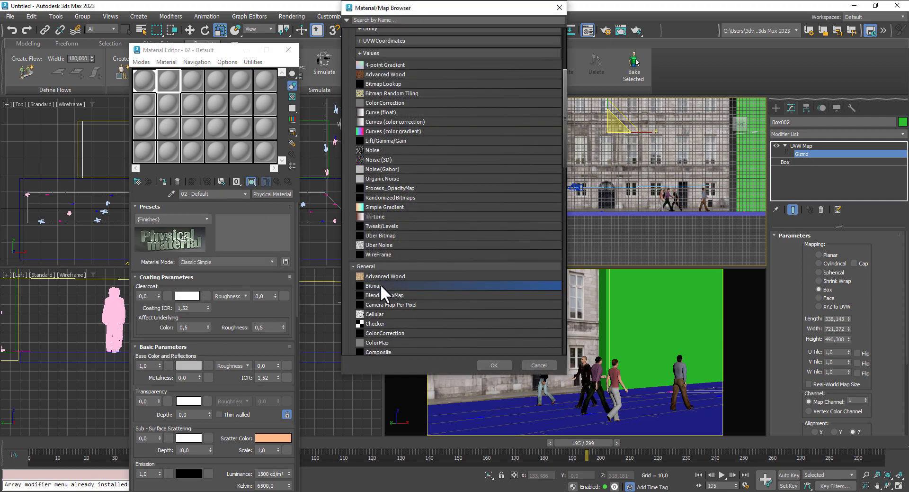
double_click(380, 284)
left_click(132, 81)
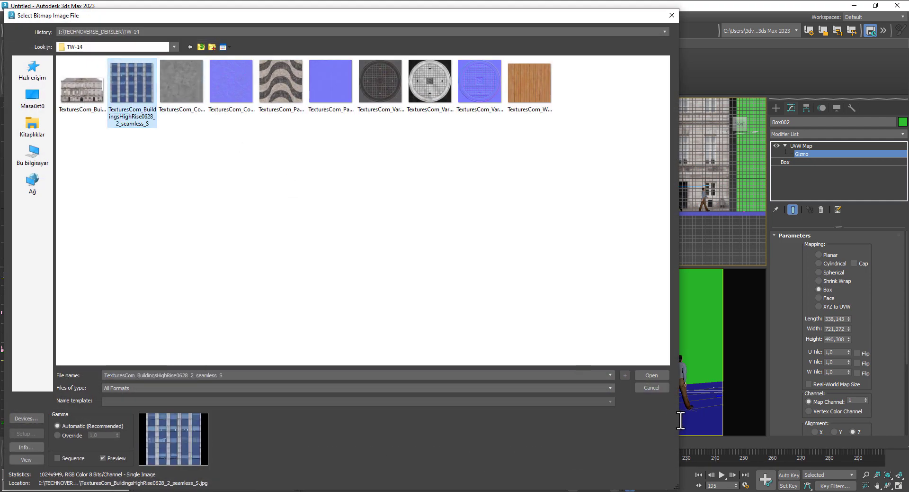
left_click(652, 375)
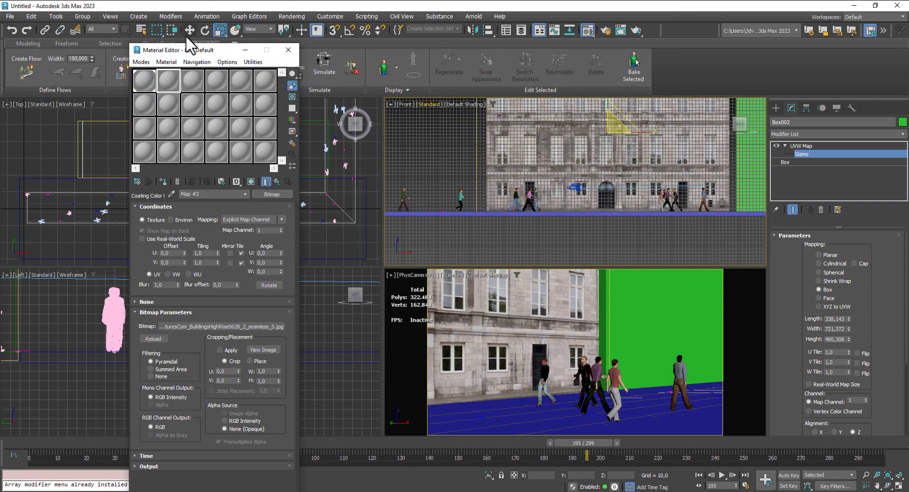
- Assign the high-rise material to the green wall box and show its texture in the viewport
left_click(805, 146)
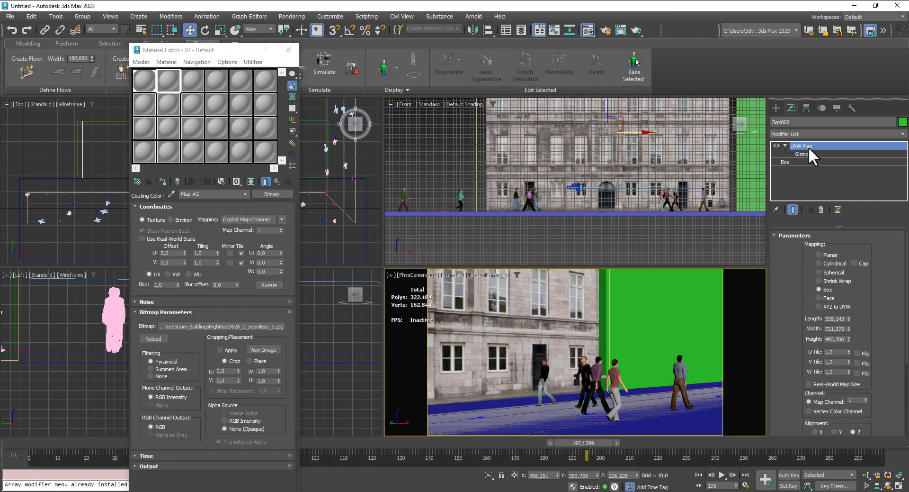
left_click(694, 280)
left_click(164, 178)
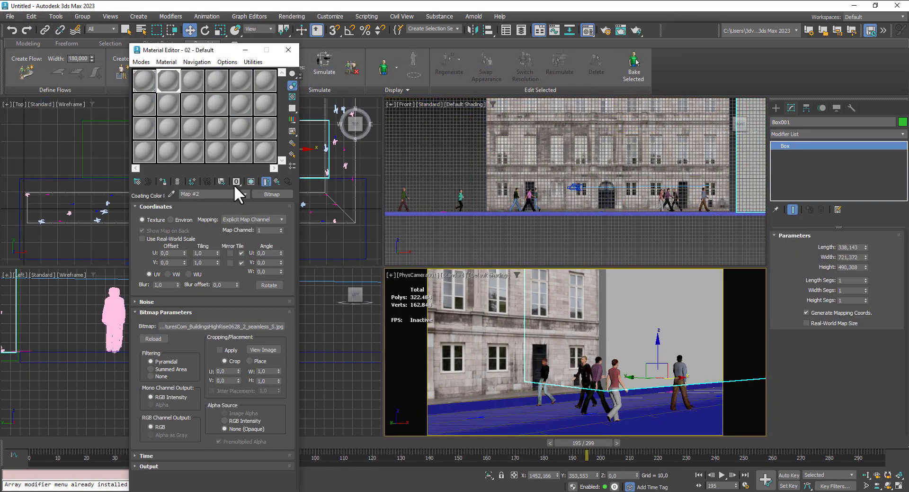
left_click(247, 182)
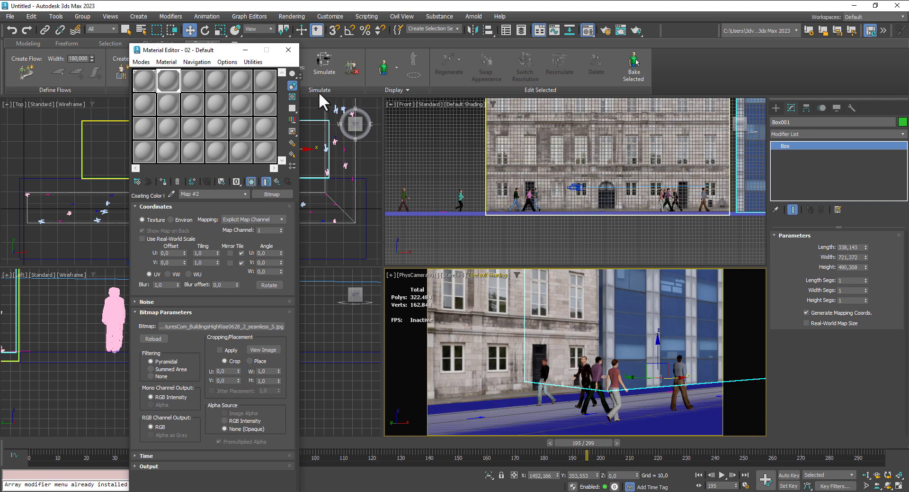
left_click(289, 49)
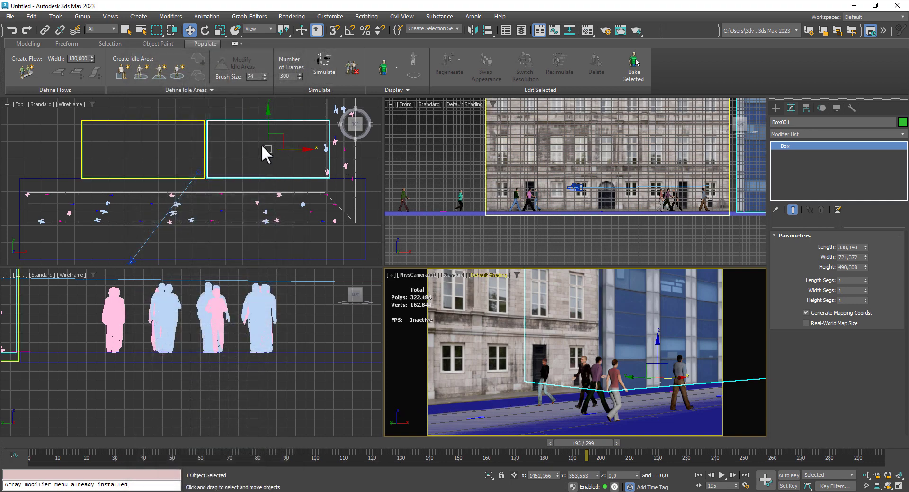
- Move the high-rise box along X to about 1437.6 so it sits against the stone building
left_click(283, 148)
left_click_drag(302, 149, 300, 149)
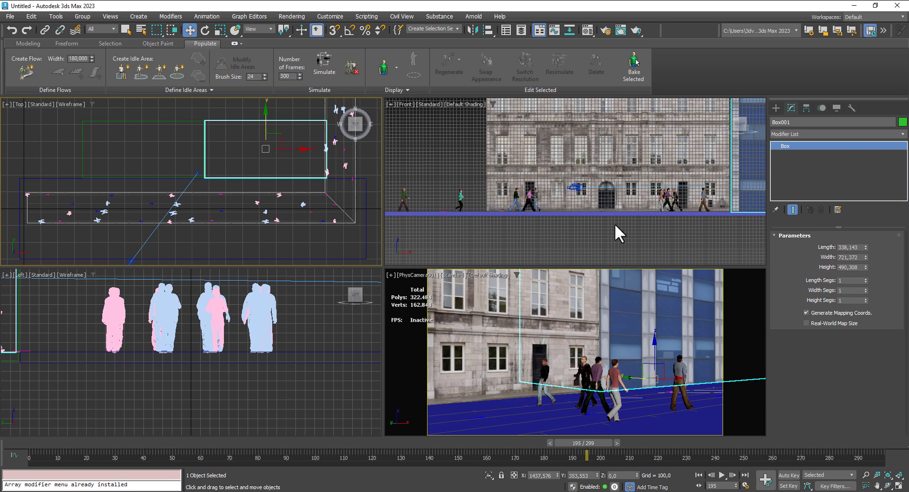
- Select the ground box and change the third sample material to an Arnold Standard Surface
left_click(65, 180)
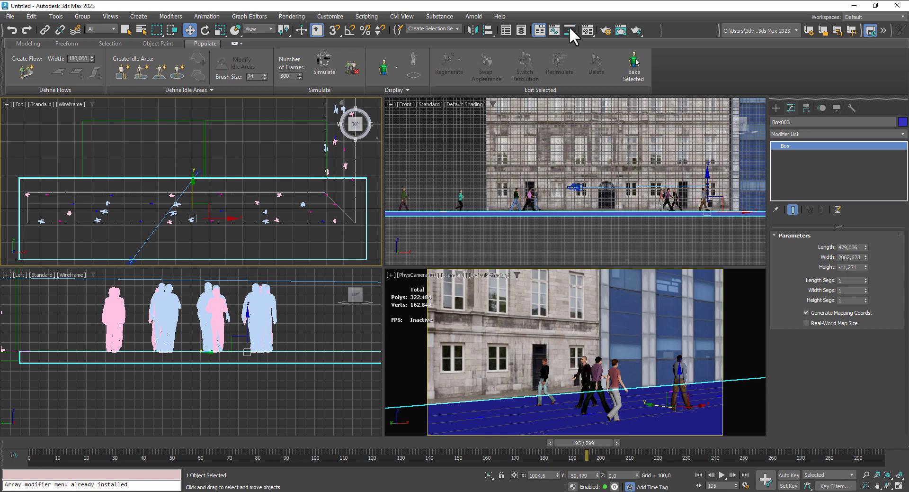
key("m")
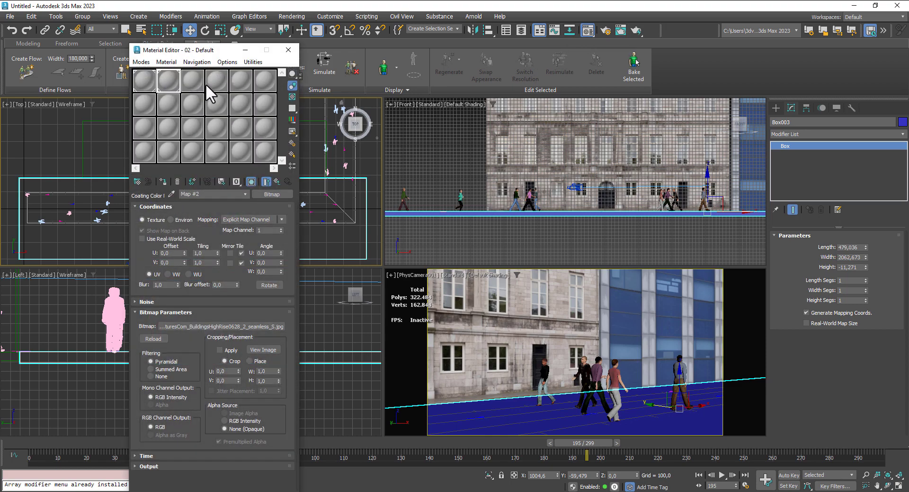
left_click(193, 80)
left_click(274, 194)
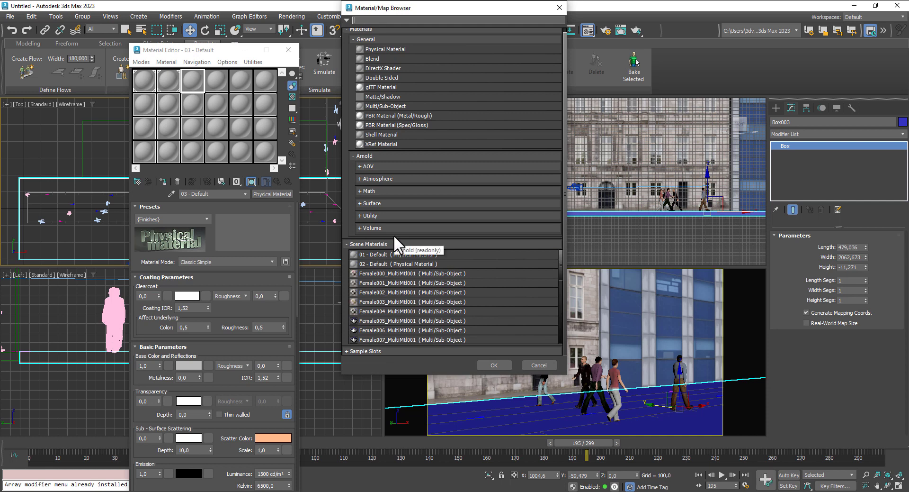
left_click(385, 204)
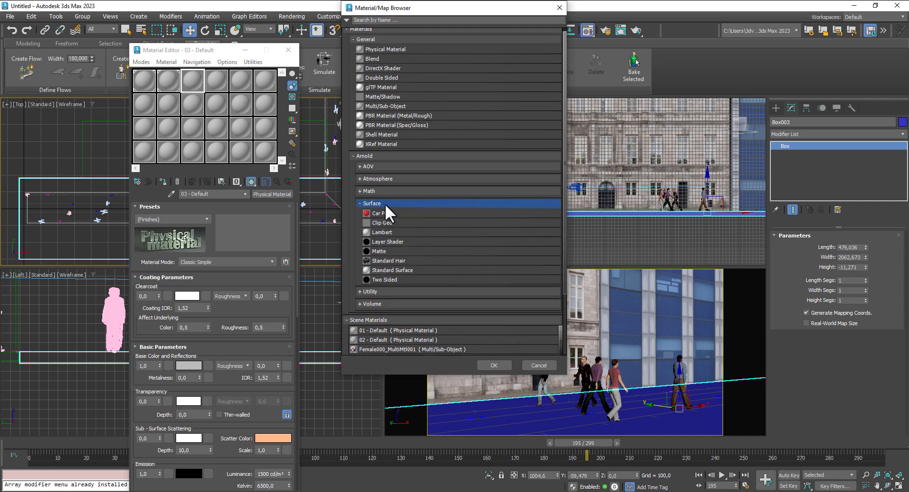
double_click(397, 269)
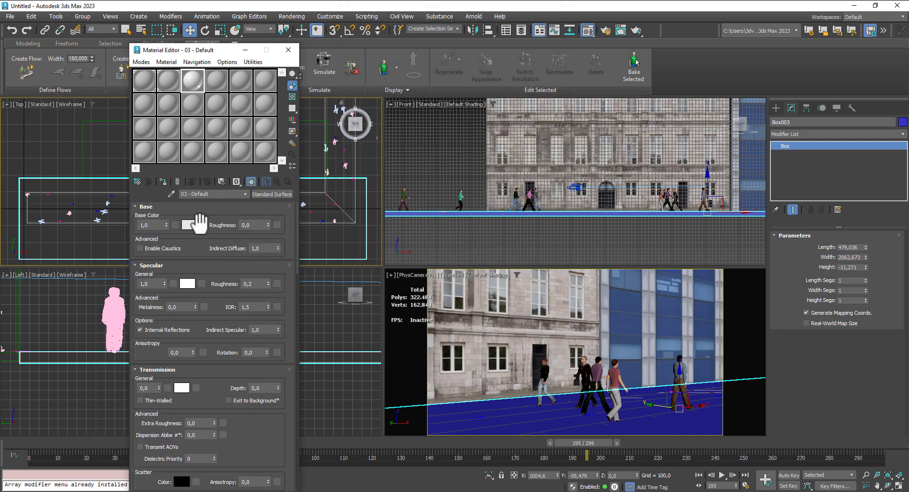
- Load TexturesCom_Pavement_WaveCobblestone_1K_albedo as the base color bitmap, and assign the material to the ground box with its texture shown
left_click(203, 223)
scroll(432, 263, "down", 4)
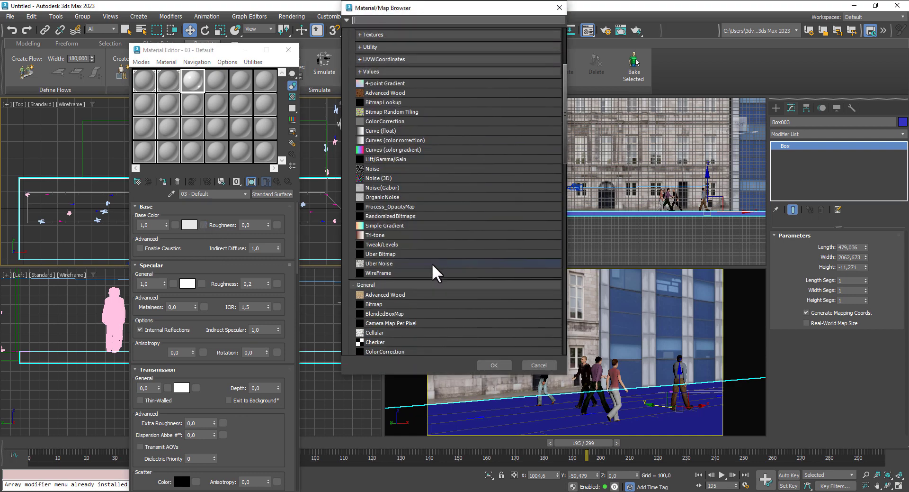
double_click(378, 303)
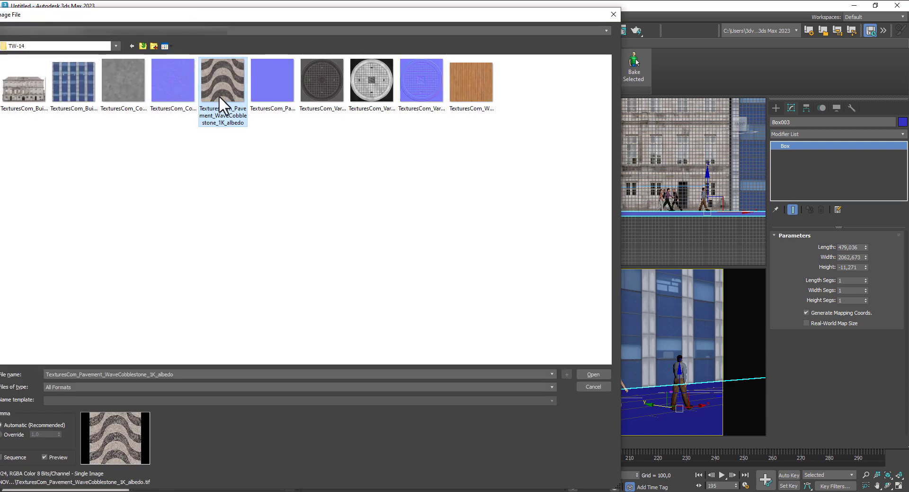
left_click(590, 375)
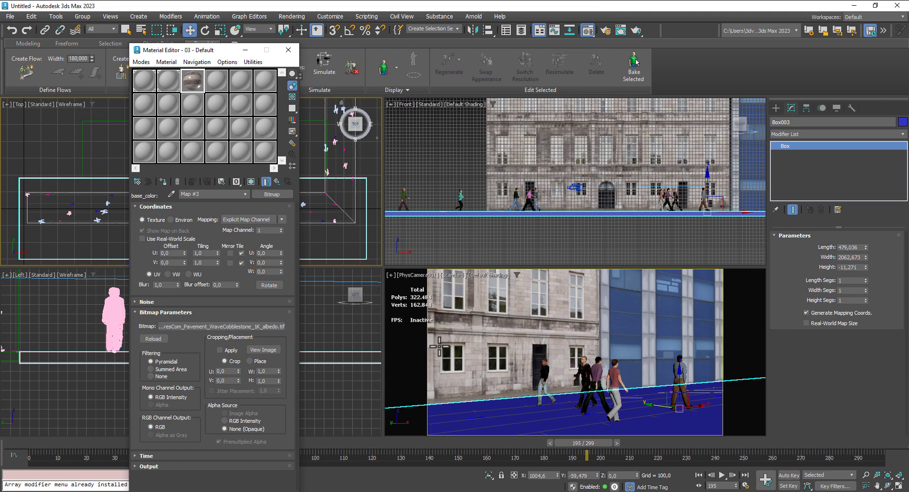
left_click(162, 180)
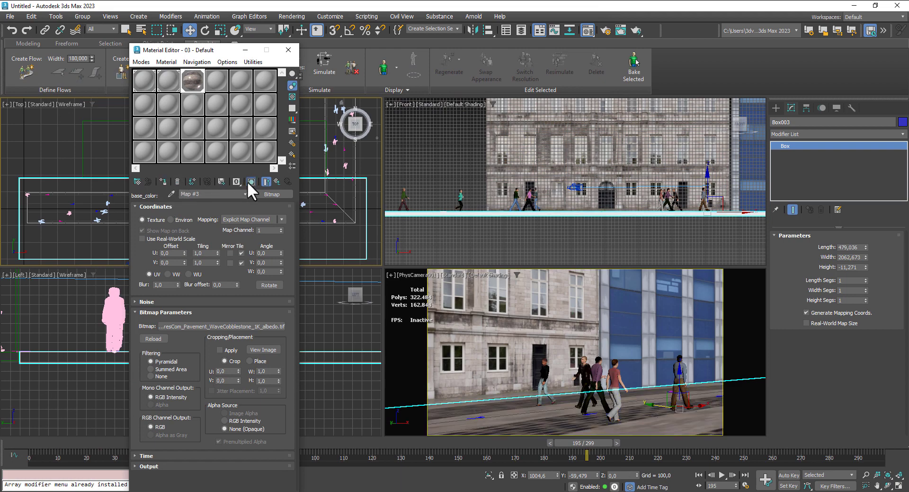
- Set the pavement bitmap's tiling to about 15.1 in U and 1.6 in V, and its W angle to 90
left_click_drag(217, 253, 221, 203)
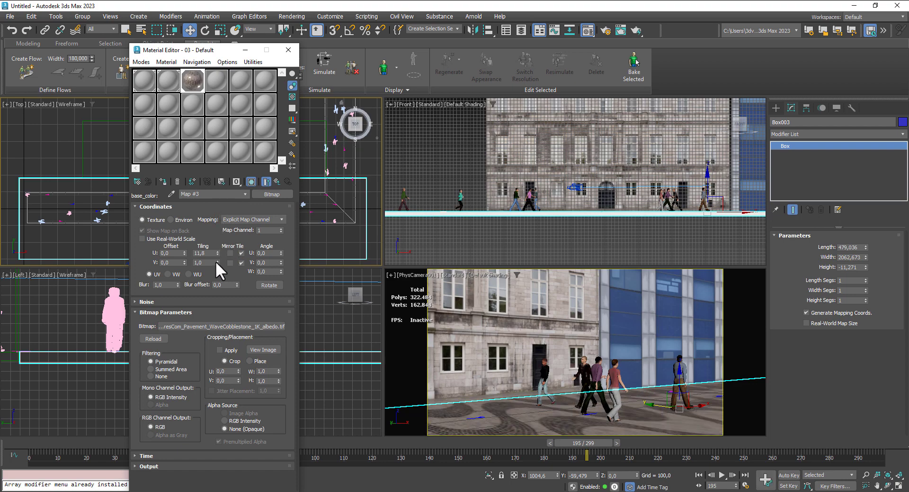
left_click_drag(217, 262, 214, 238)
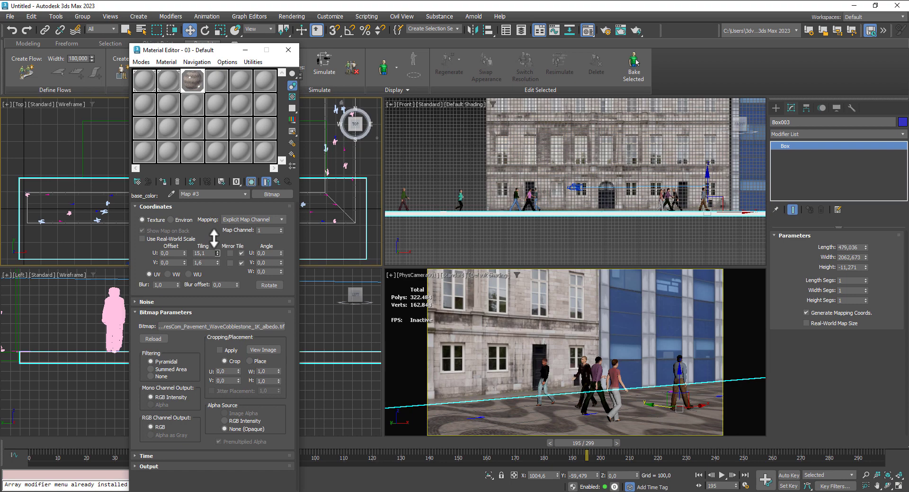
left_click(263, 271)
type("90")
key("Return")
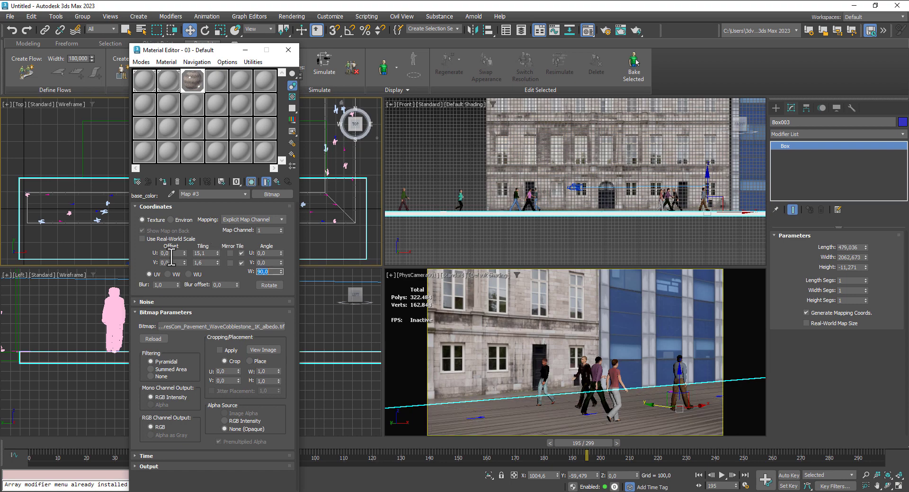
- Set the pavement bitmap's tiling to 2.0 in U and 15.0 in V, and close the Material Editor
left_click(205, 252)
type("1")
key("Tab")
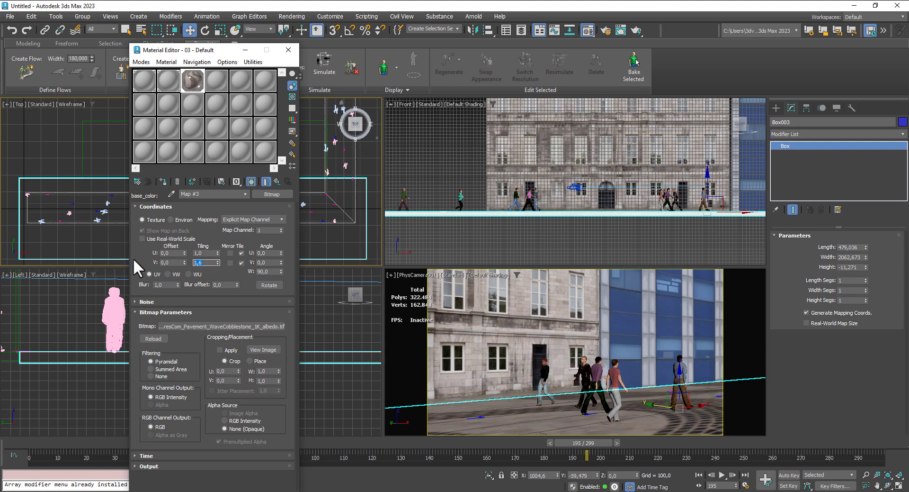
type("15")
key("Return")
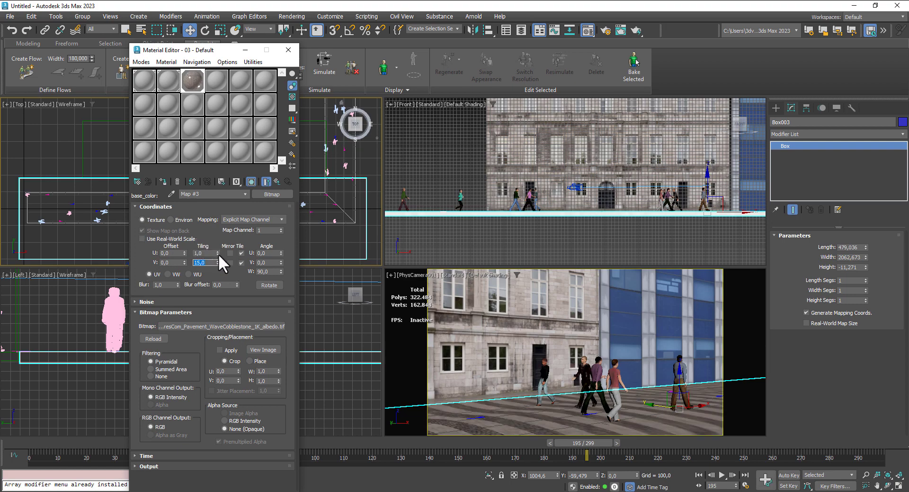
left_click_drag(218, 255, 220, 244)
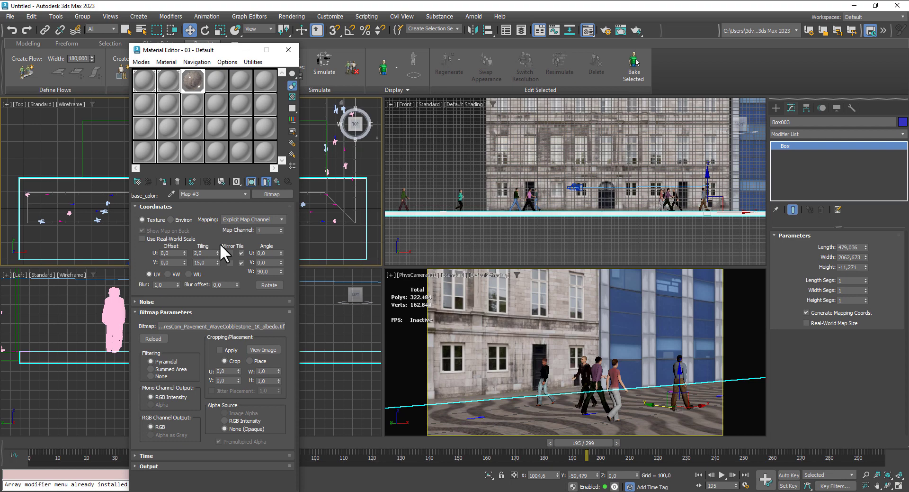
left_click(288, 49)
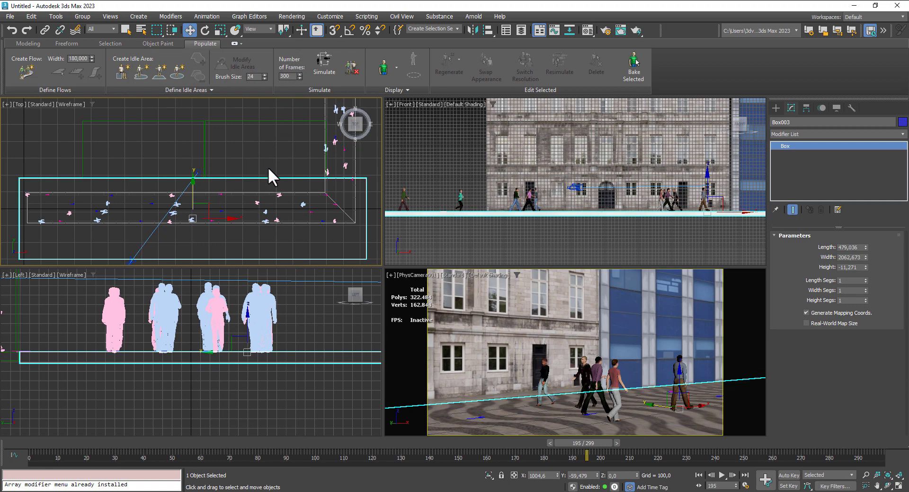
- Play the crowd animation in the physical camera view to check the people against the new pavement, and stop it
left_click(722, 474)
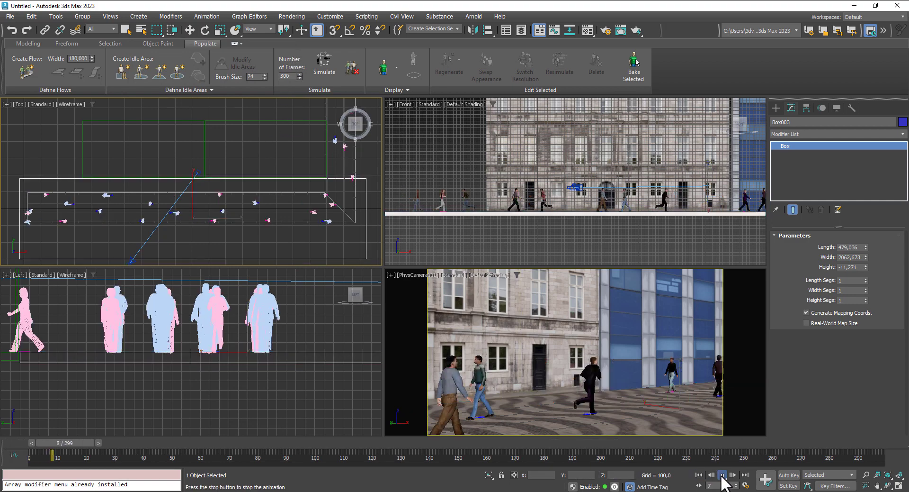
left_click(663, 397)
key("7")
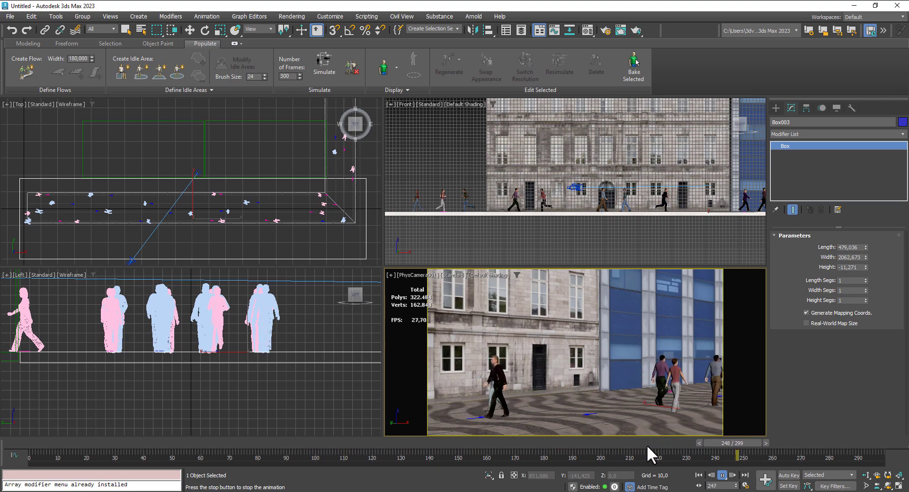
left_click(722, 475)
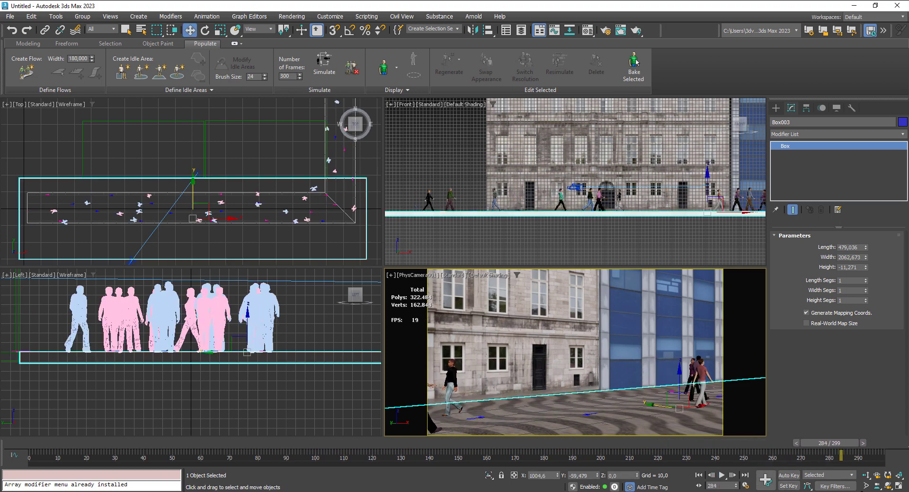
- Orbit the physical camera to a lower angle that looks across the pavement towards both buildings
left_click(889, 485)
mouse_move(592, 358)
left_mouse_down()
mouse_move(570, 354)
mouse_move(567, 364)
mouse_move(585, 360)
left_mouse_up()
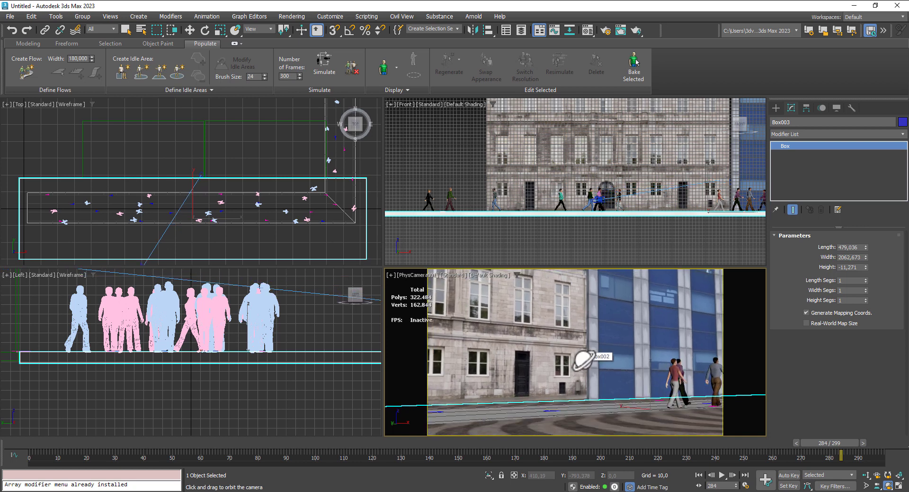
left_click_drag(583, 358, 595, 365)
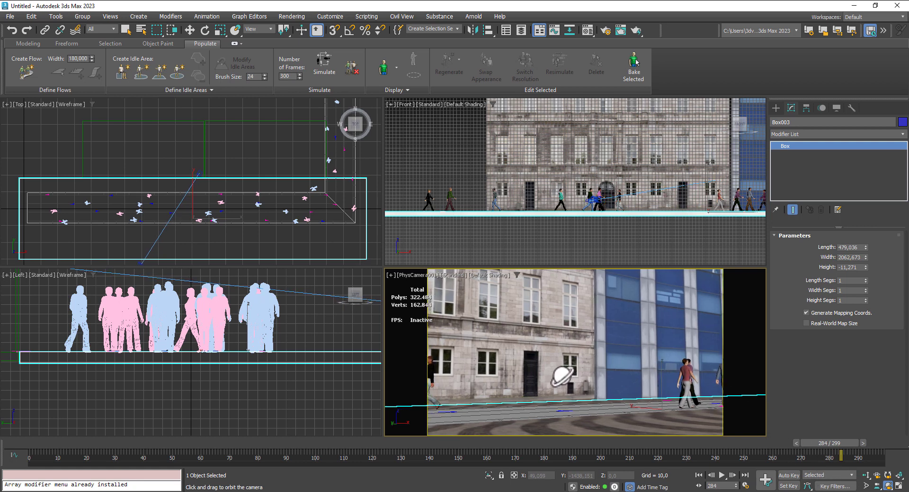
left_click_drag(563, 374, 563, 377)
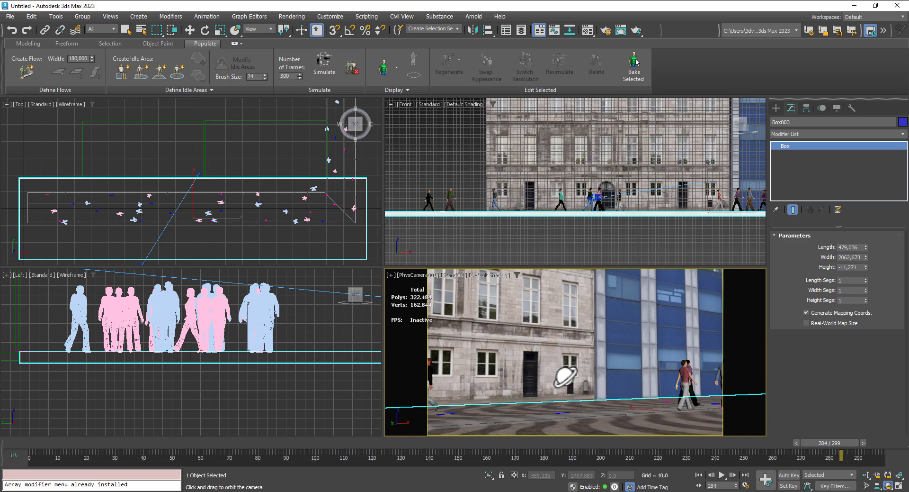
middle_click_drag(562, 377, 579, 353)
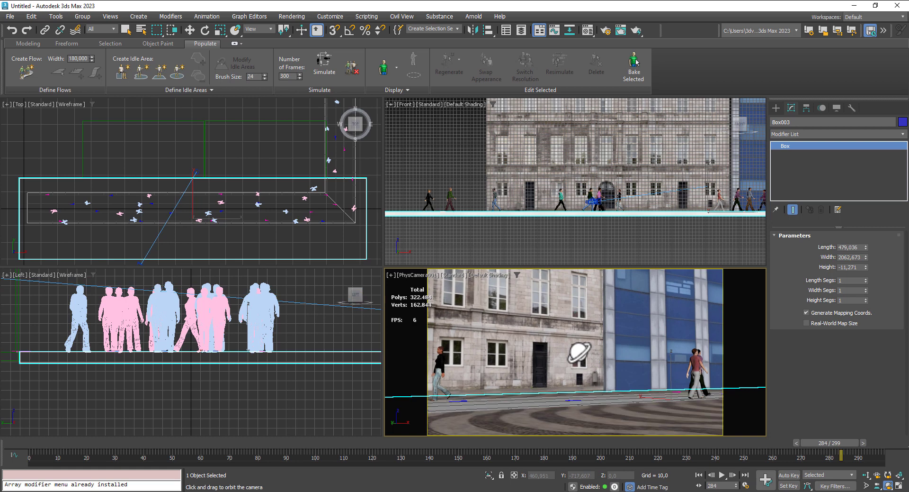
- Play the crowd animation from the first frame to check the new camera angle, and stop it
left_click(699, 475)
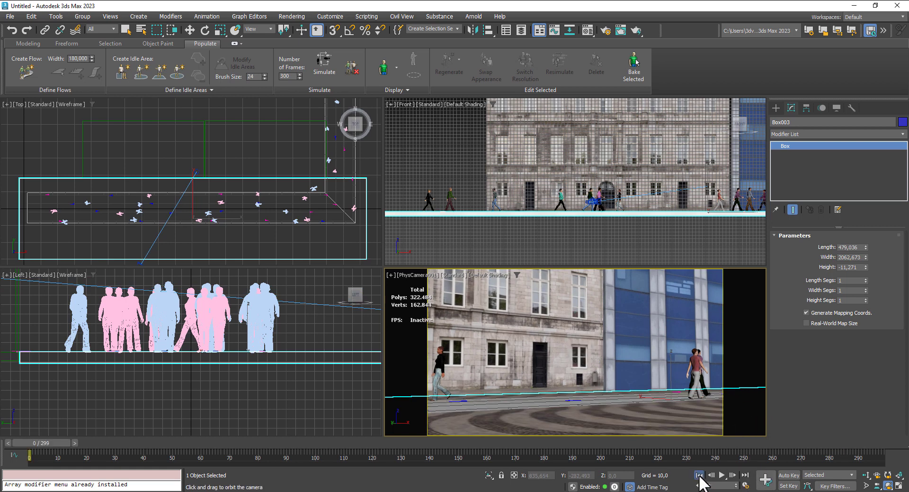
left_click(723, 475)
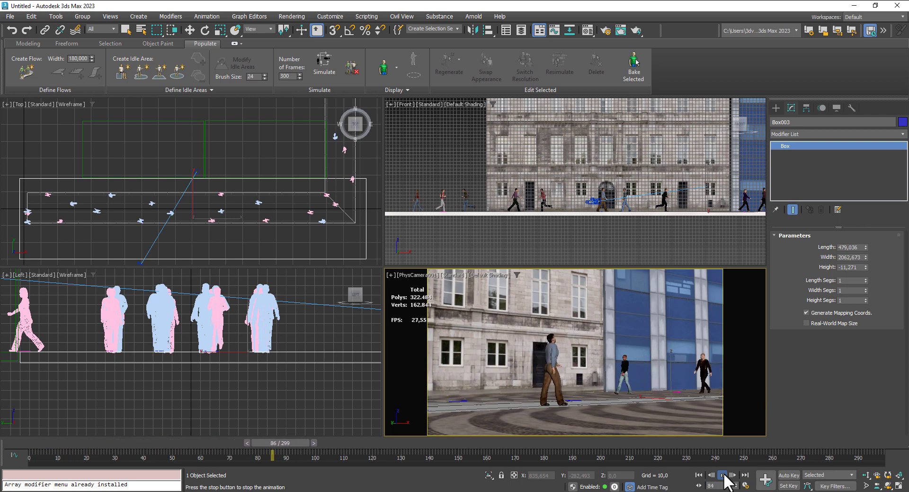
left_click(723, 475)
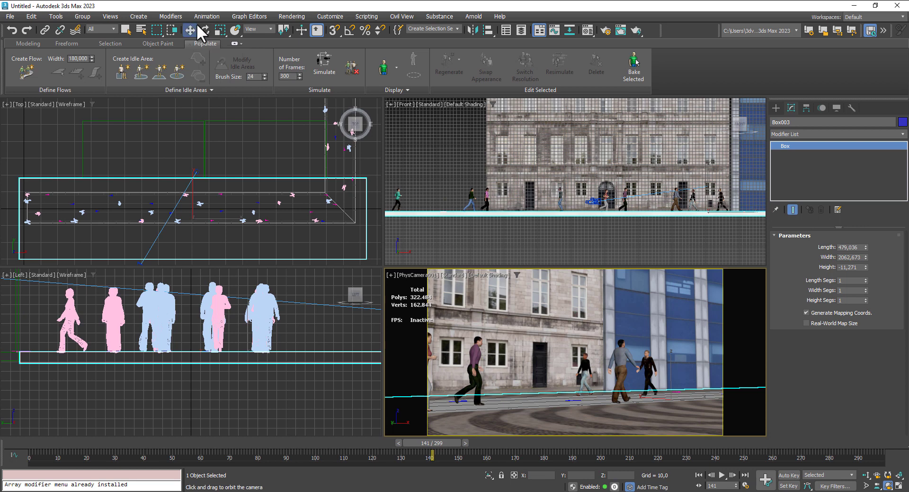
- Select the blue high-rise box and raise its height to about 887.5
left_click(608, 284)
scroll(616, 176, "down", 3)
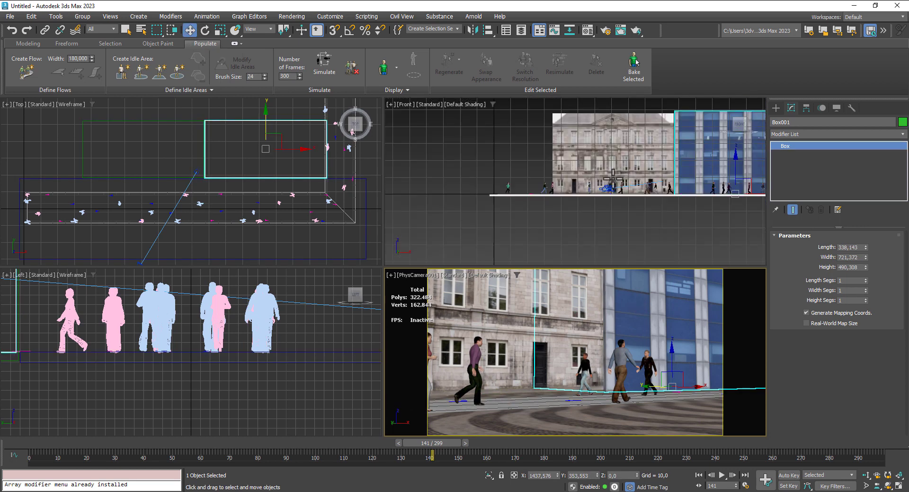
middle_click(613, 178)
left_click_drag(866, 267, 876, 243)
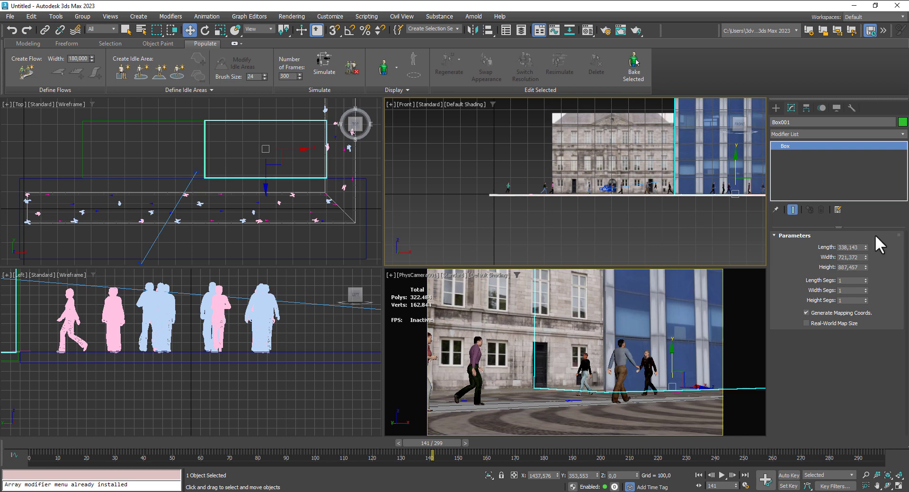
- Replay the crowd animation from the first frame to review the scene with the taller high-rise, and stop it
left_click(699, 474)
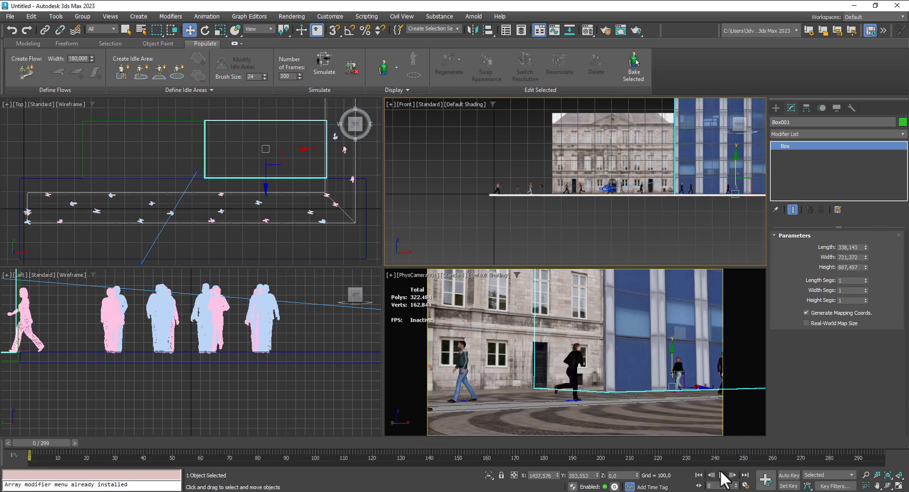
left_click(721, 474)
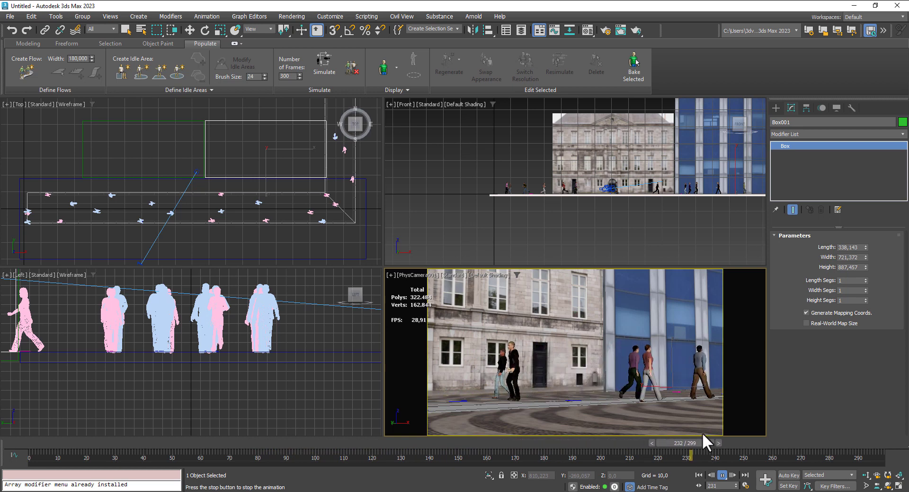
left_click(723, 474)
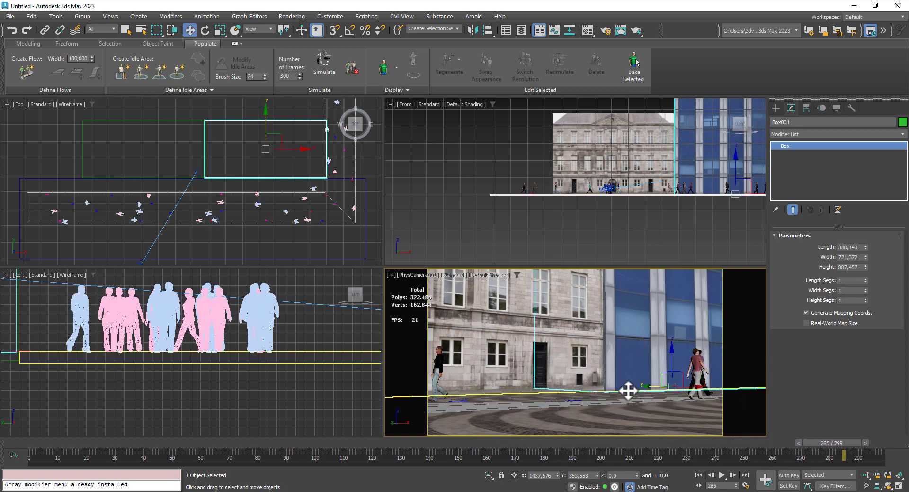
- Select the pedestrian flow path and hide it so its lines no longer cross the pavement
key("g")
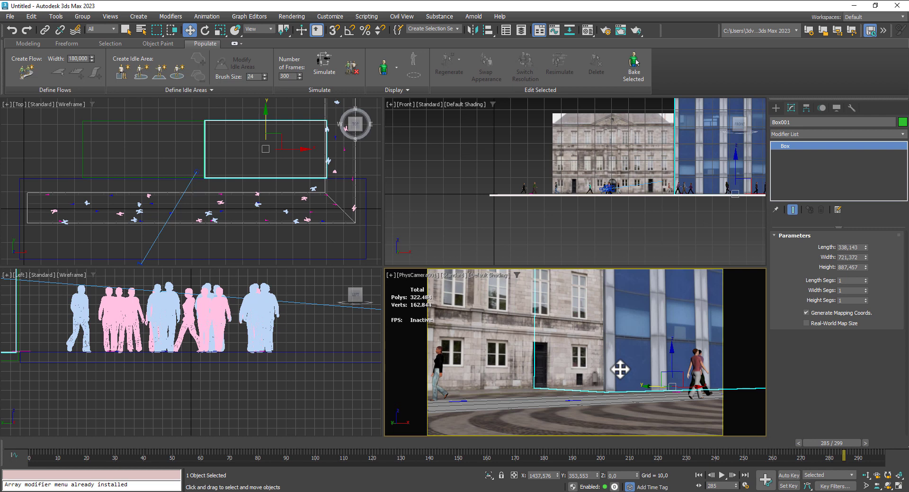
left_click(249, 238)
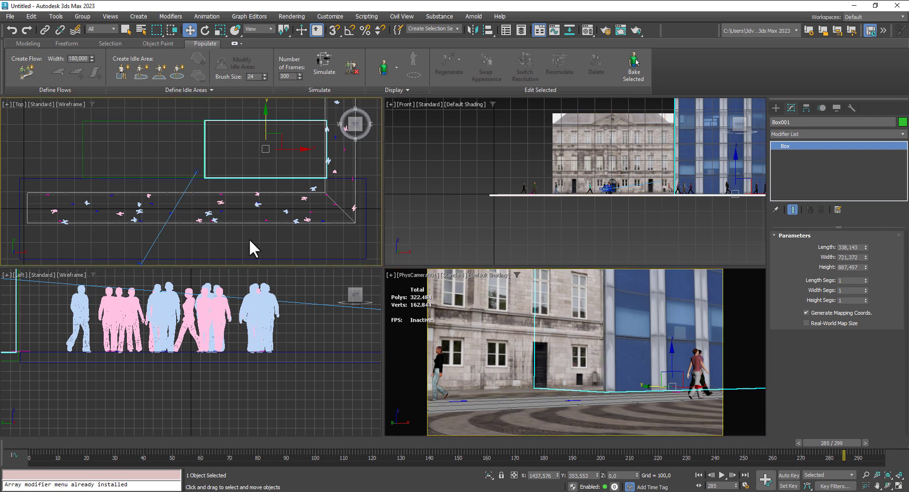
left_click(246, 222)
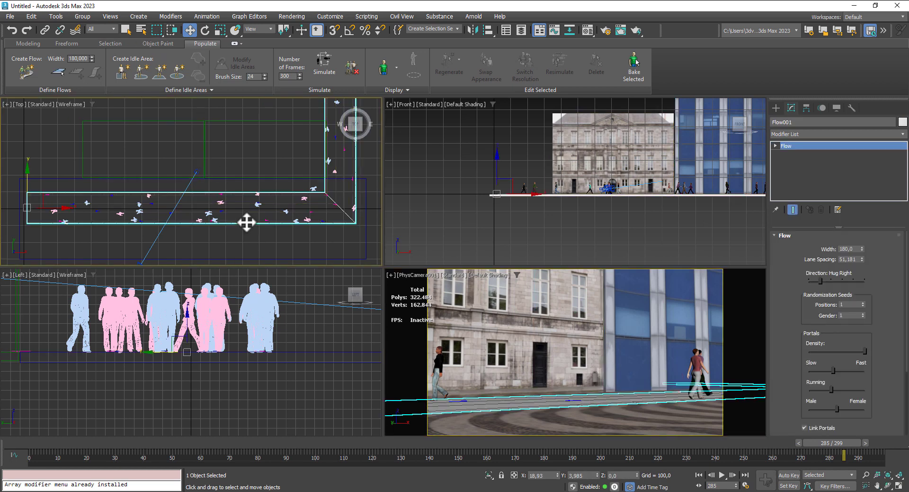
right_click(246, 222)
left_click(262, 188)
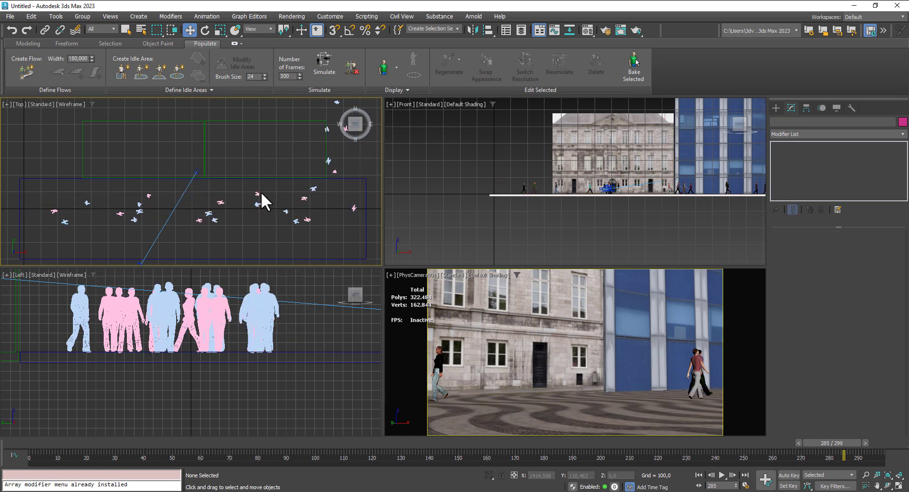
- Play the crowd animation from the first frame to check the camera view without flow lines, and stop it
left_click(701, 475)
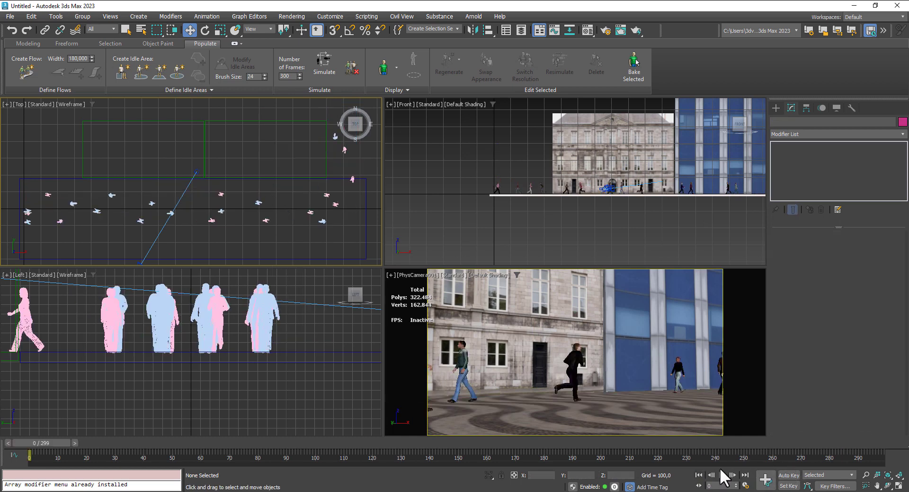
left_click(723, 474)
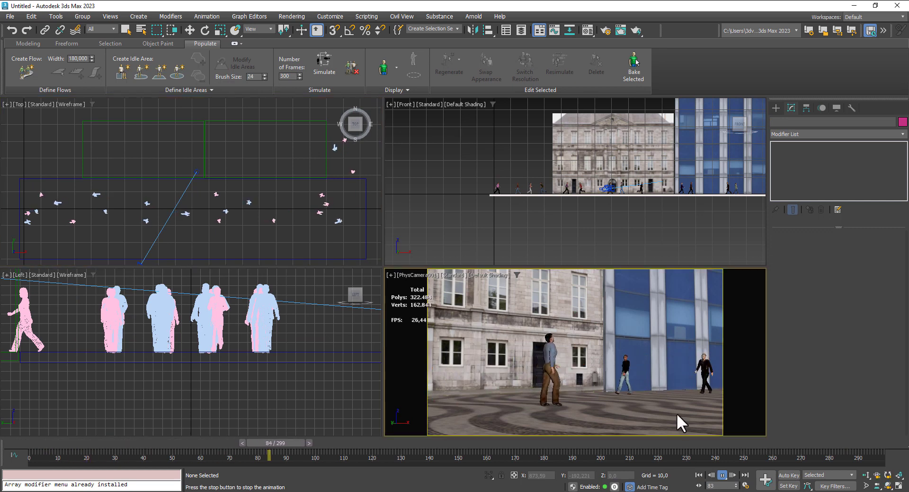
left_click(723, 474)
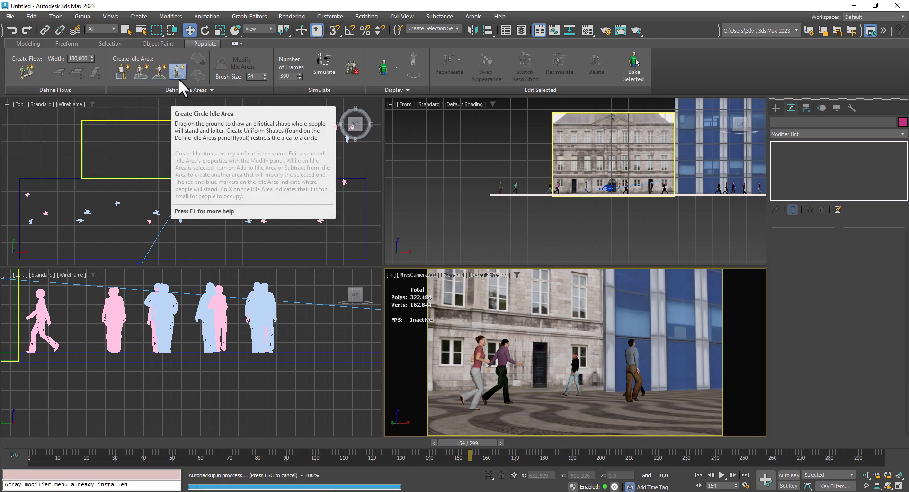
- Draw a circle idle area in the Top view on the pavement in front of the high-rise
scroll(198, 155, "up", 2)
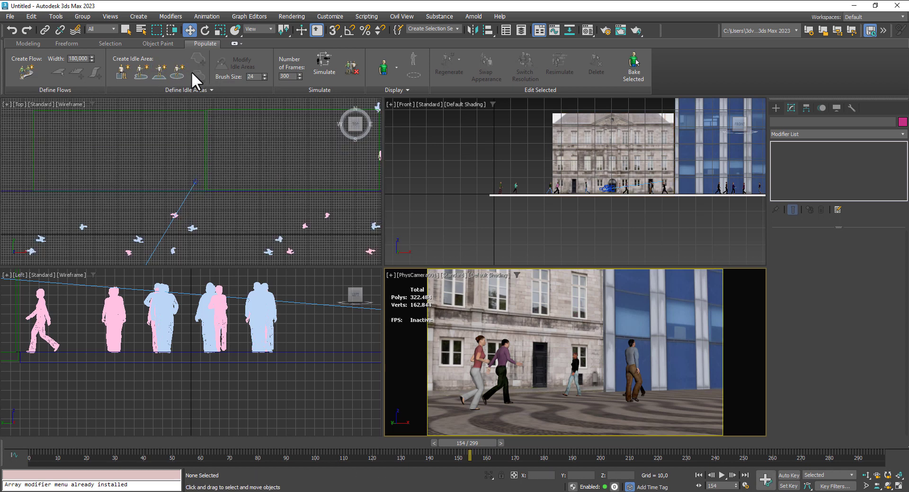
left_click(179, 72)
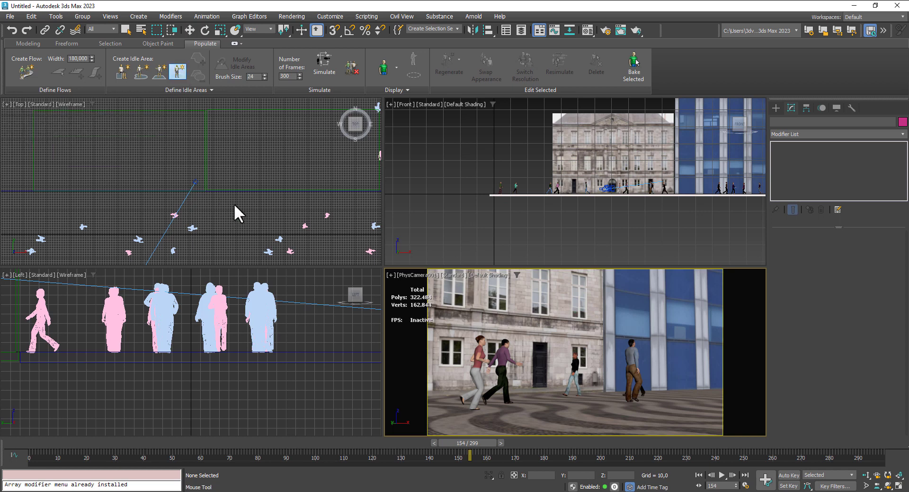
left_click_drag(244, 216, 269, 235)
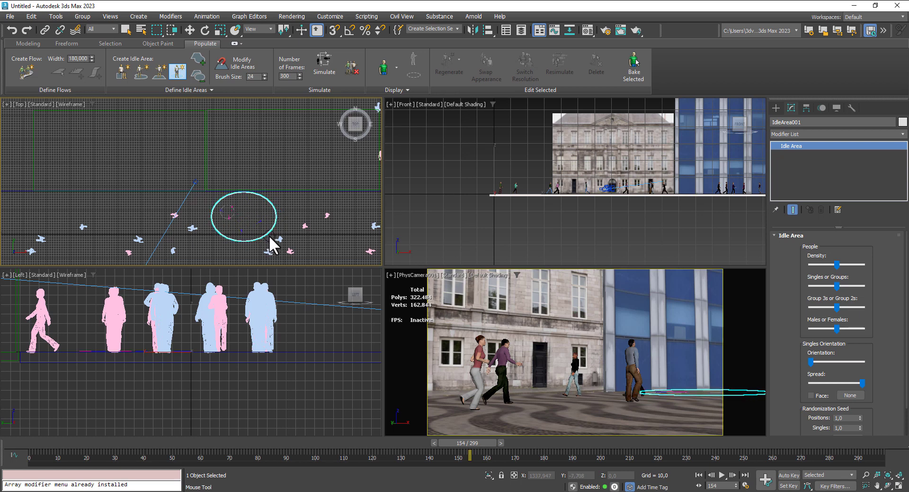
- Move the idle area to about X 1203.6, Y 125.4 and rotate it about -169.5 degrees around Z
left_click(190, 29)
left_click_drag(262, 207, 253, 199)
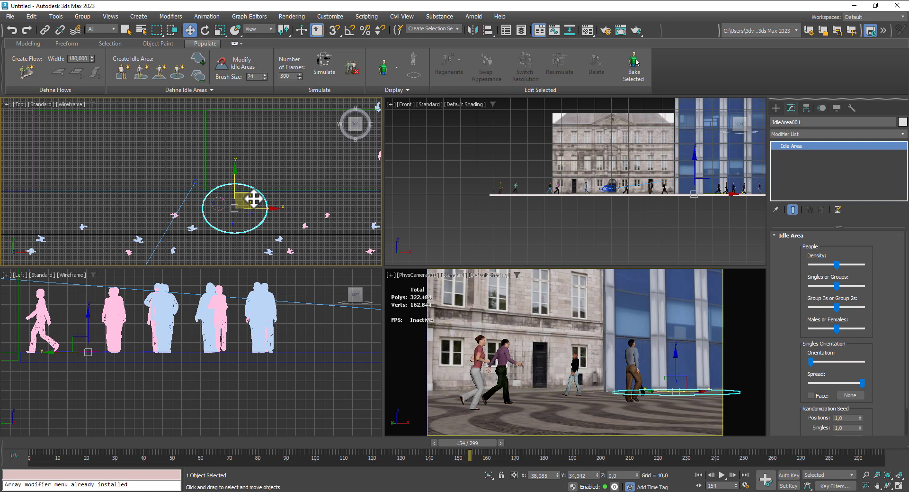
scroll(264, 209, "up", 6)
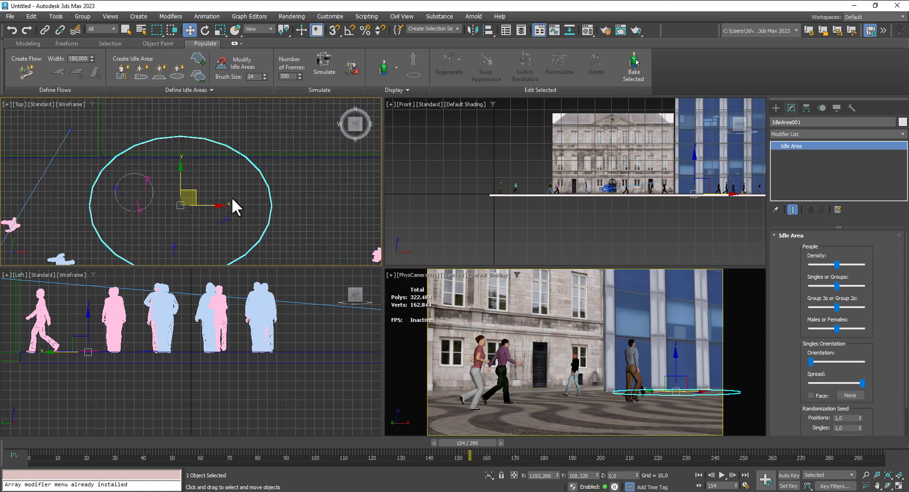
left_click_drag(194, 194, 202, 183)
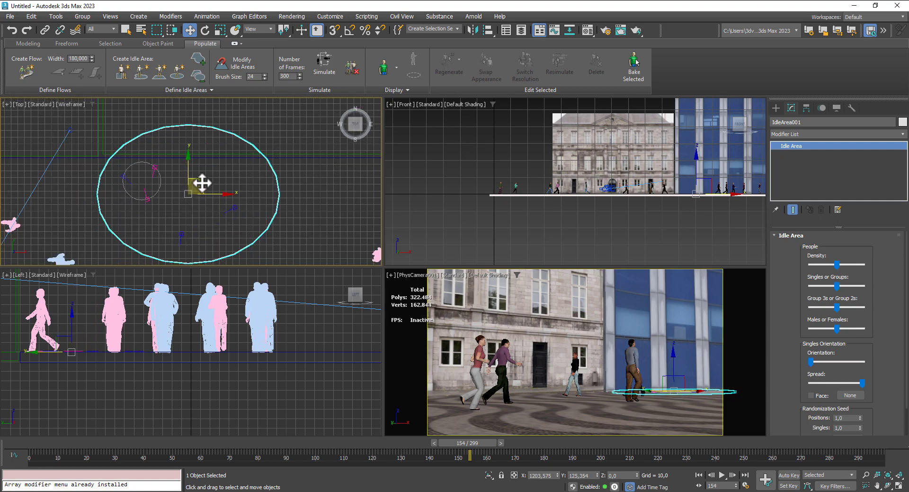
scroll(202, 183, "down", 3)
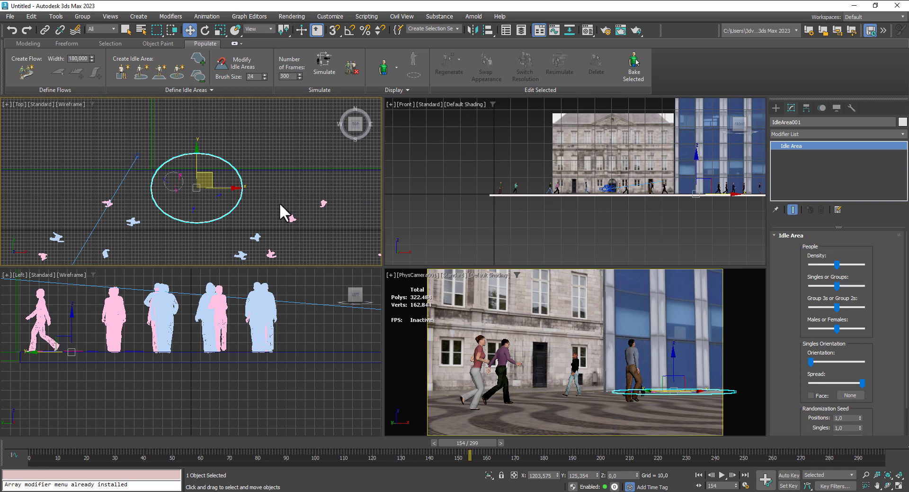
left_click(206, 28)
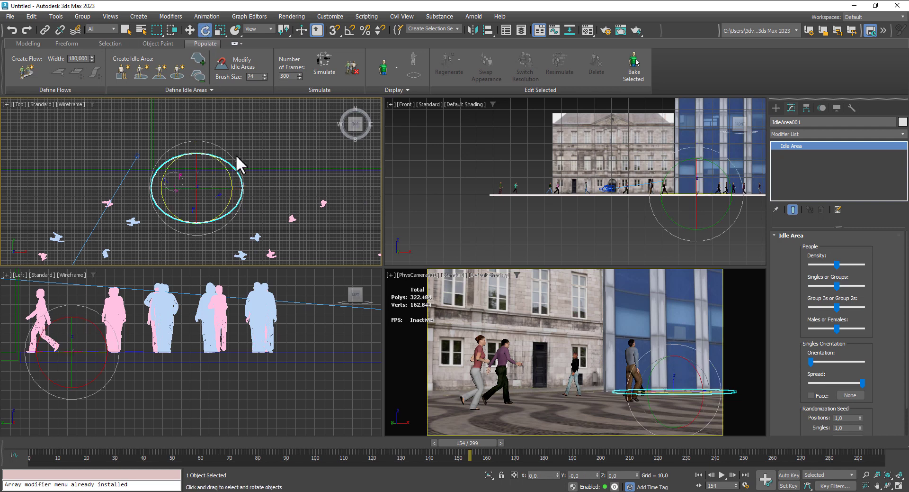
left_click_drag(224, 164, 903, 121)
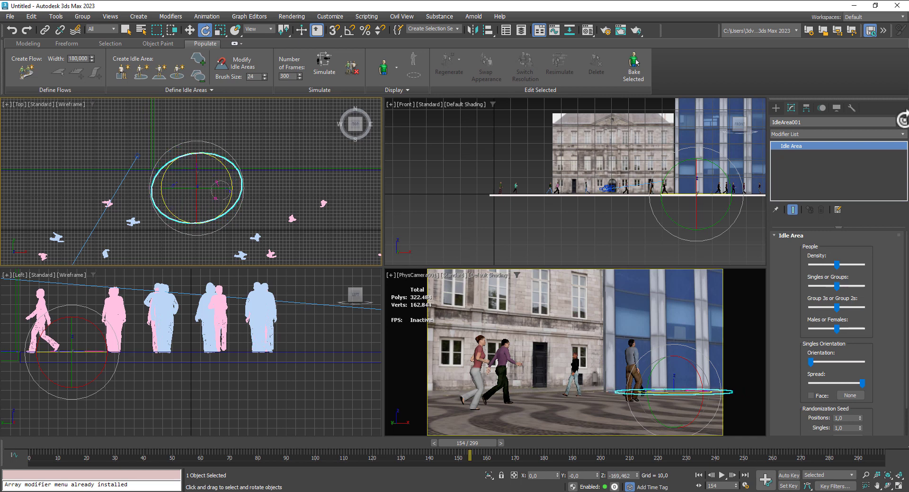
- Move the circular idle area to about X 1165.0, Y 102.5 and rotate it about 6 degrees around Z
left_click(191, 30)
mouse_move(205, 175)
left_mouse_down()
mouse_move(197, 177)
mouse_move(201, 168)
left_mouse_up()
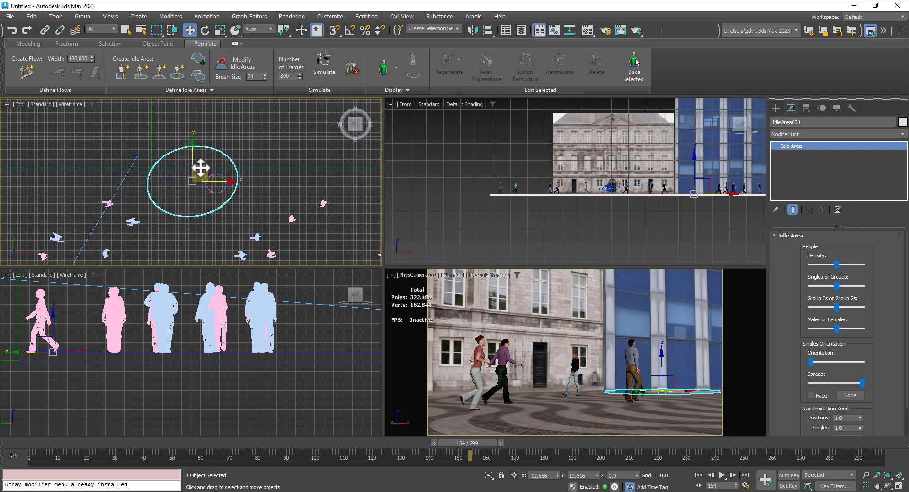
left_click(203, 29)
left_click_drag(216, 201, 223, 203)
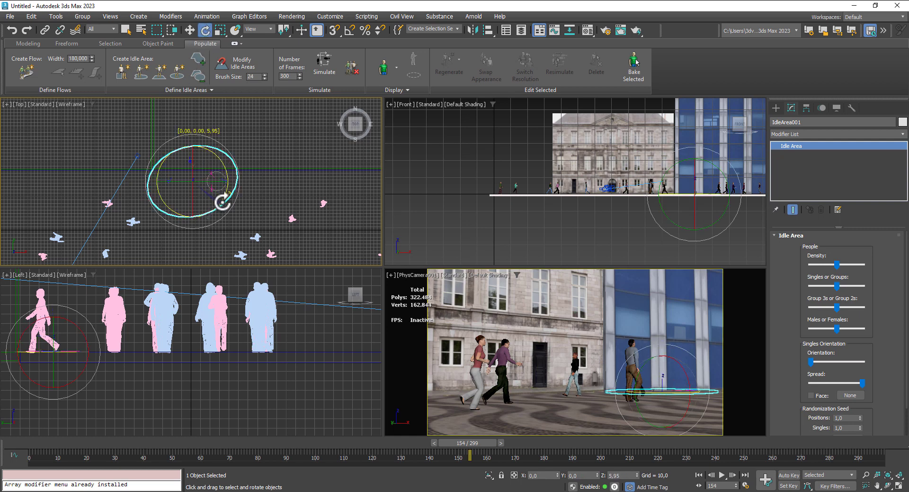
left_click(189, 30)
scroll(210, 189, "up", 2)
middle_click_drag(210, 189, 226, 189)
left_click_drag(213, 167, 201, 186)
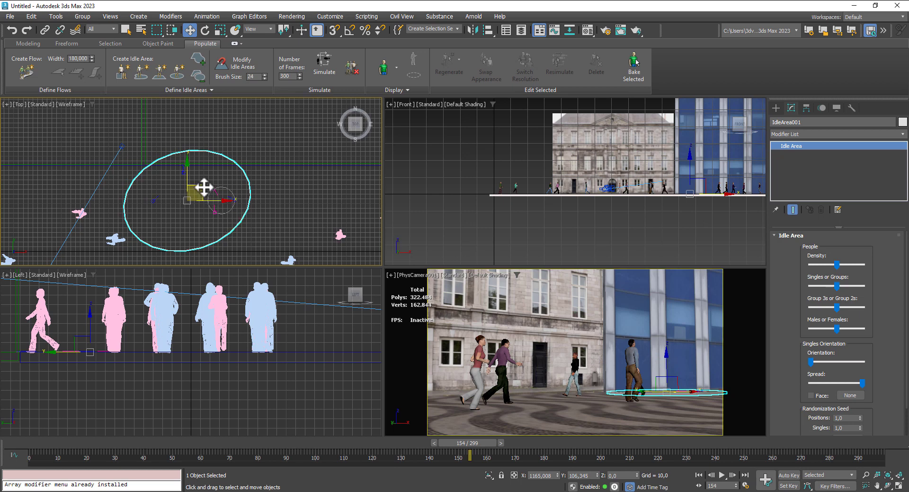
left_click_drag(204, 188, 204, 189)
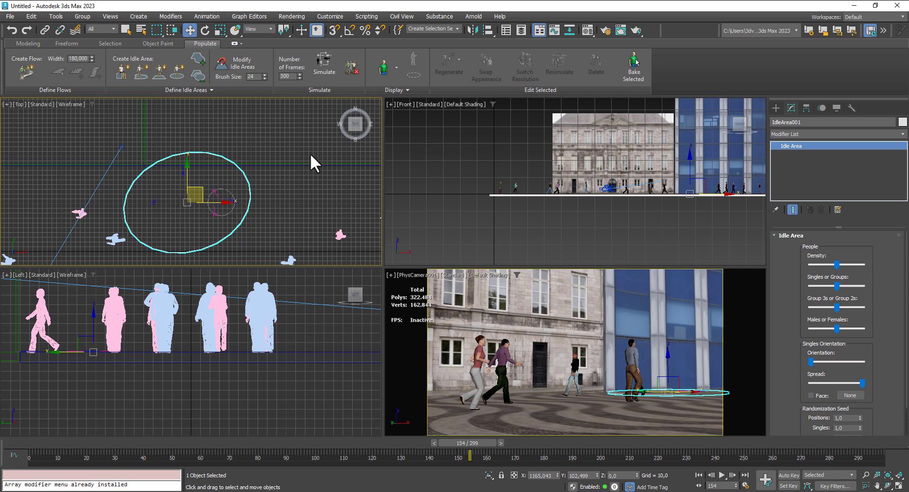
- Create a box about 71.7 long, 65.8 wide and 63.8 high on the pavement in the Top view
left_click(774, 107)
left_click(809, 171)
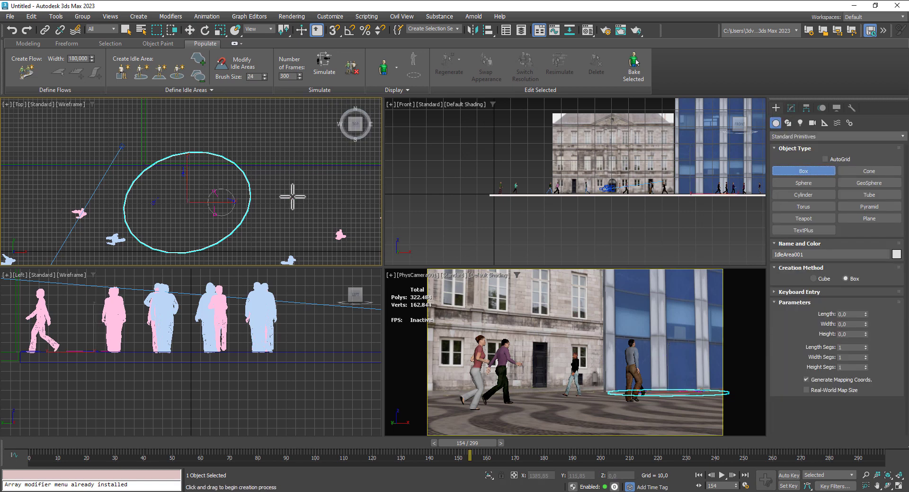
middle_click_drag(293, 194, 270, 172)
scroll(270, 171, "down", 2)
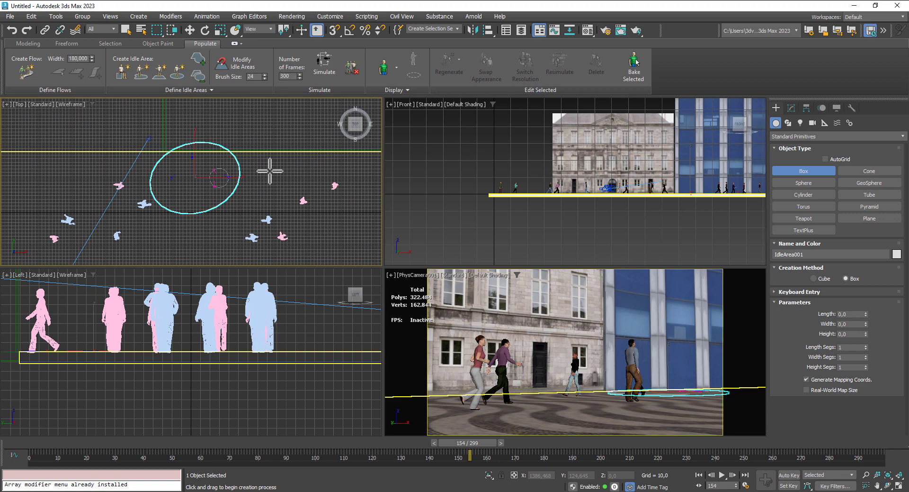
middle_click_drag(115, 178, 115, 148)
scroll(116, 147, "down", 2)
middle_click_drag(257, 164, 283, 193)
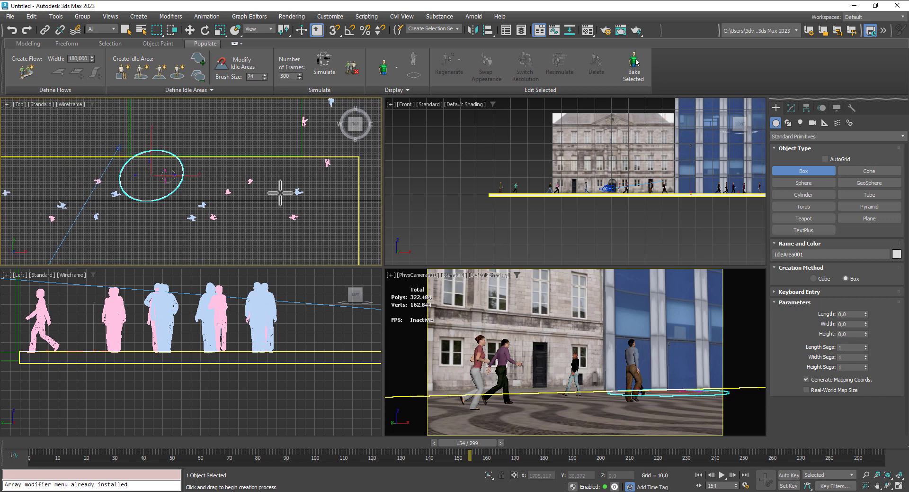
left_click_drag(272, 162, 287, 180)
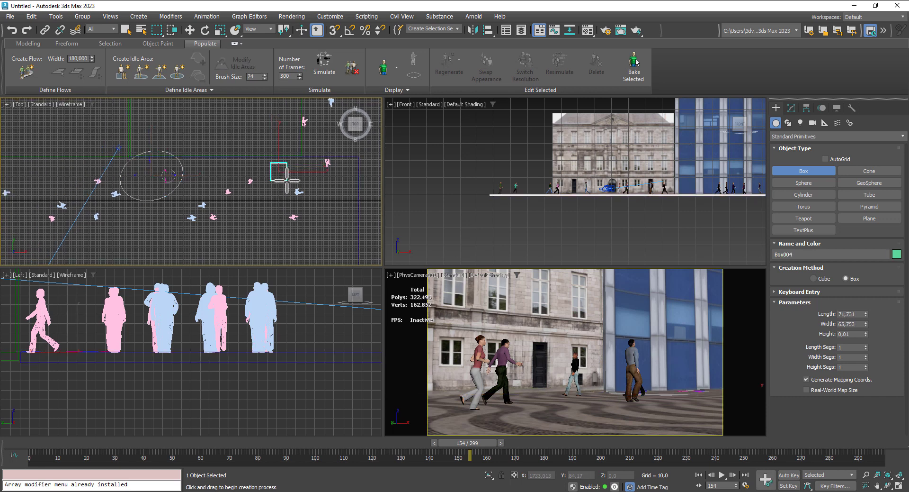
left_click(286, 165)
key("w")
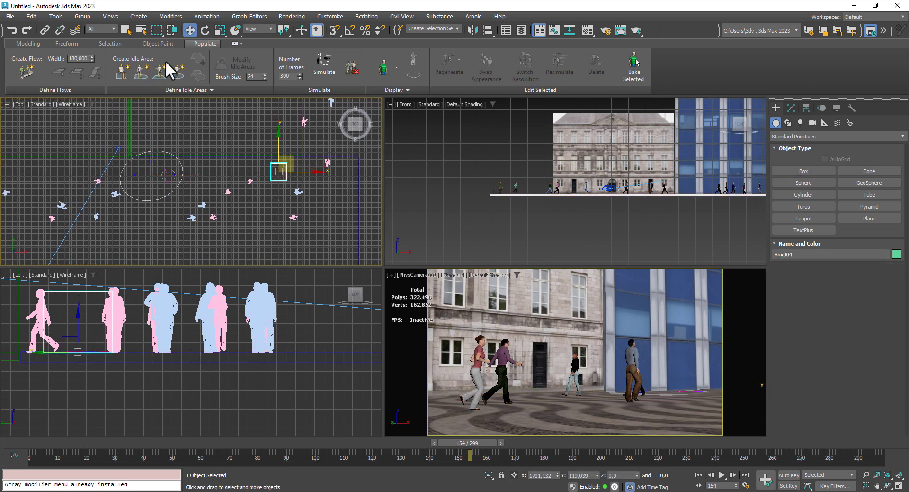
- Scale the box uniformly to about 40 percent and move it to about X 816.6, Y -243.7 in the camera's foreground
left_click_drag(315, 170, 127, 174)
left_click(219, 30)
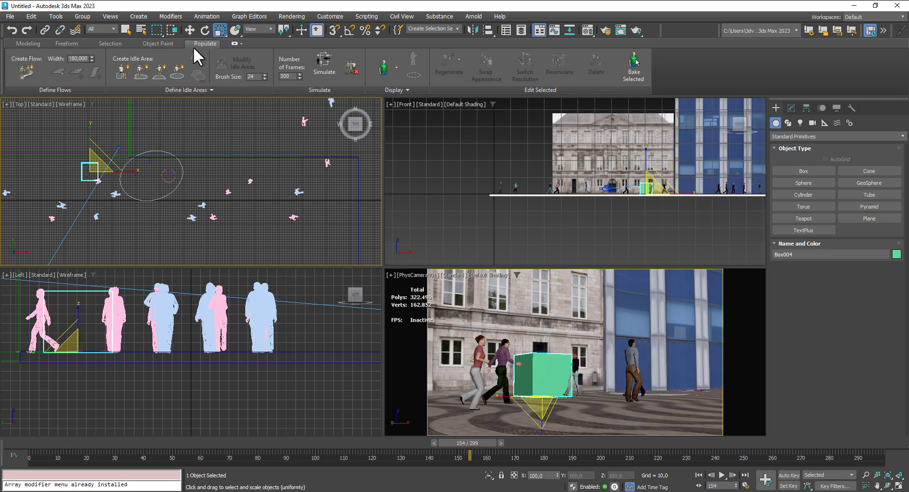
left_click_drag(95, 169, 107, 243)
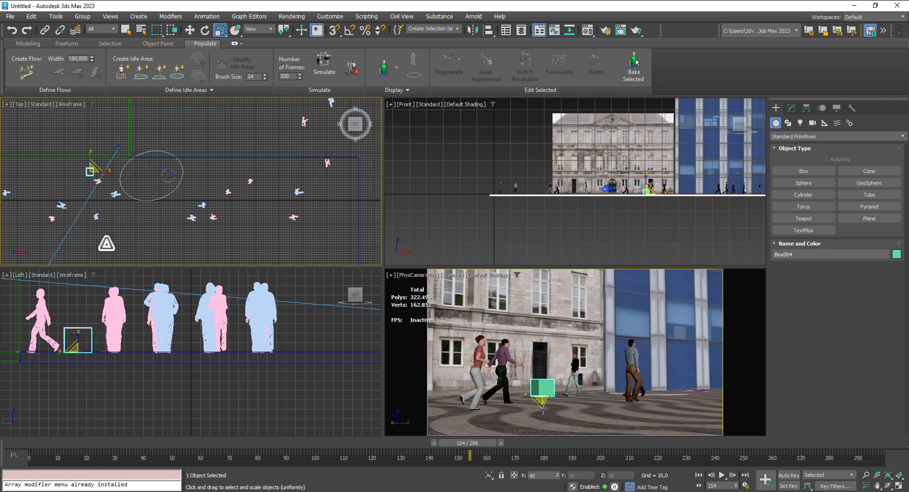
left_click(189, 30)
left_click_drag(104, 156, 82, 242)
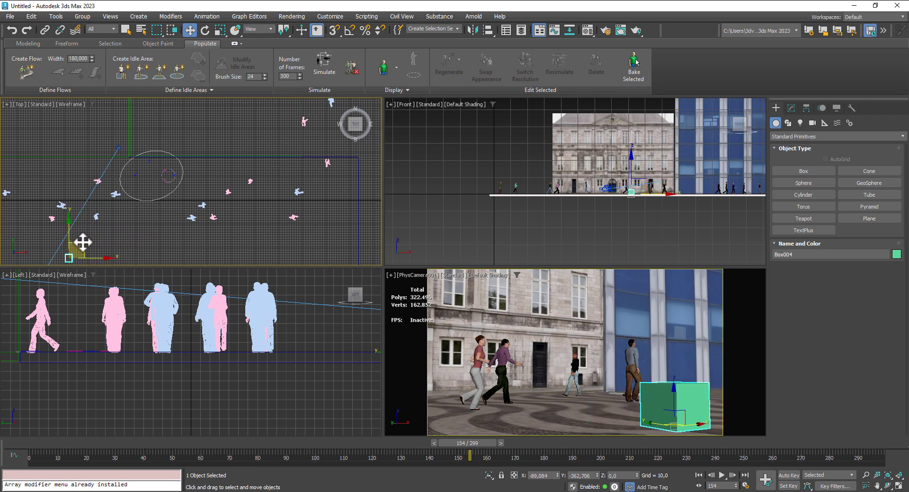
middle_click_drag(132, 226, 145, 211)
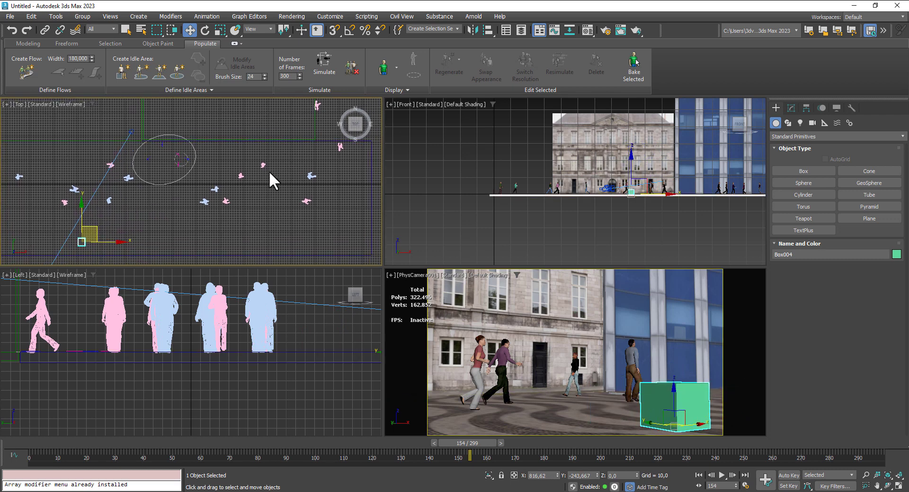
- Place a Populate seat over the box in the Top view at about X 820.0, Y -243.1
left_click(123, 71)
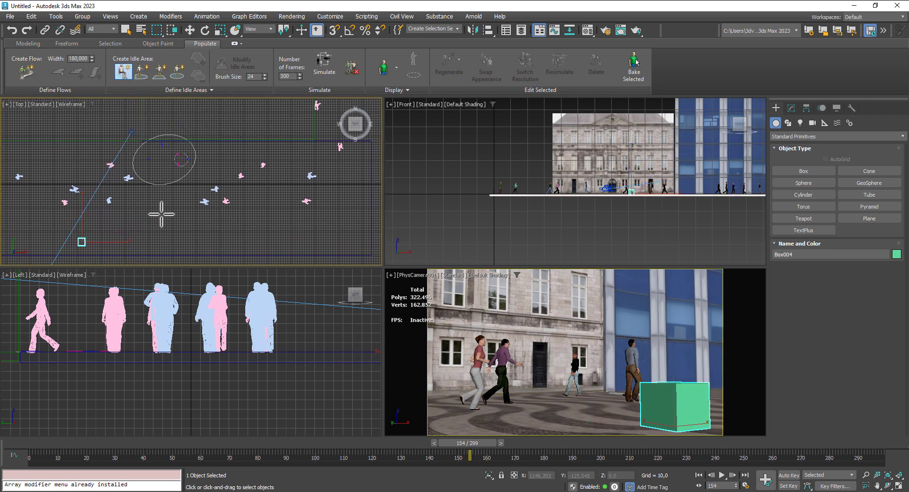
middle_click_drag(163, 211, 198, 180)
scroll(128, 209, "up", 5)
left_click(106, 211)
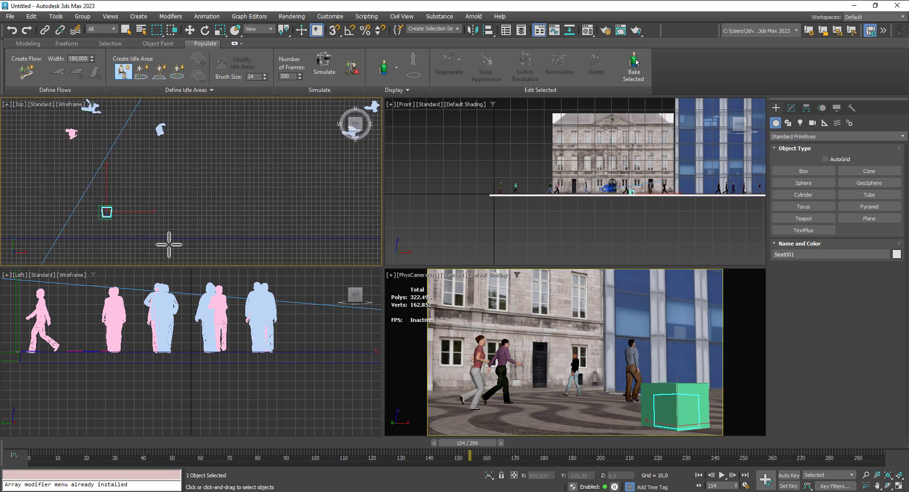
scroll(127, 221, "up", 2)
left_click(190, 29)
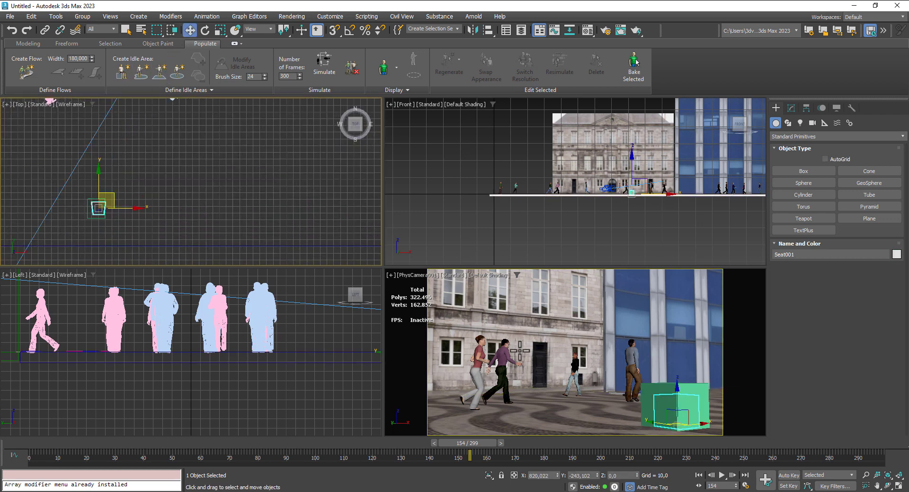
- Scale the box uniformly by about 63 percent to bring it close to the seat's size
left_click(677, 407)
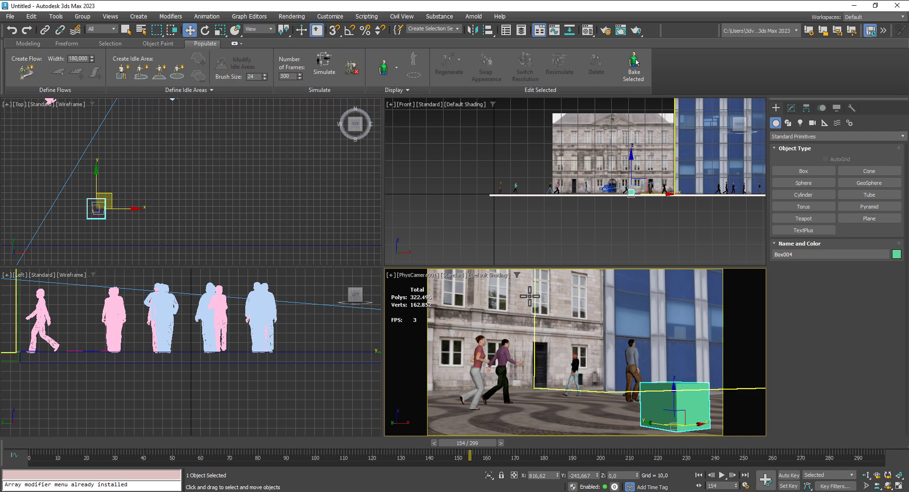
left_click(219, 30)
scroll(106, 223, "up", 2)
scroll(107, 224, "up", 2)
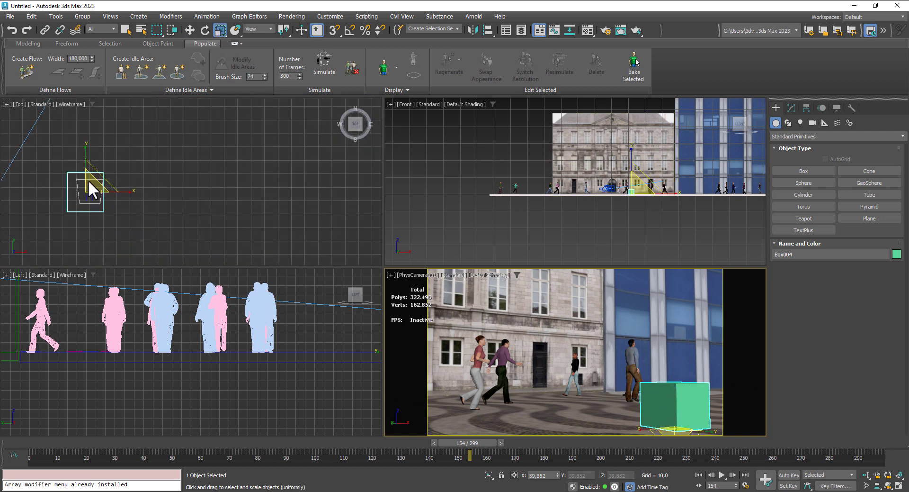
left_click(88, 183)
left_click_drag(91, 189, 87, 220)
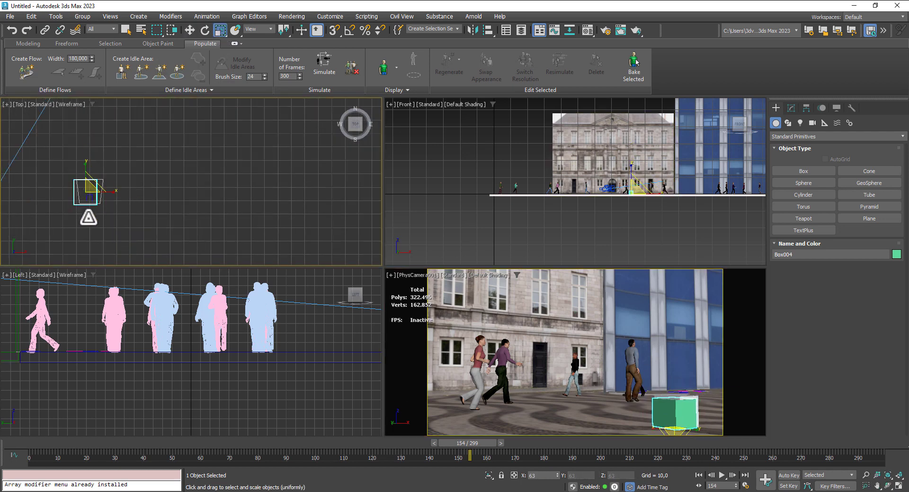
scroll(98, 193, "up", 4)
- Move the box along X to about 822.5 to line it up with the seat
left_click(193, 28)
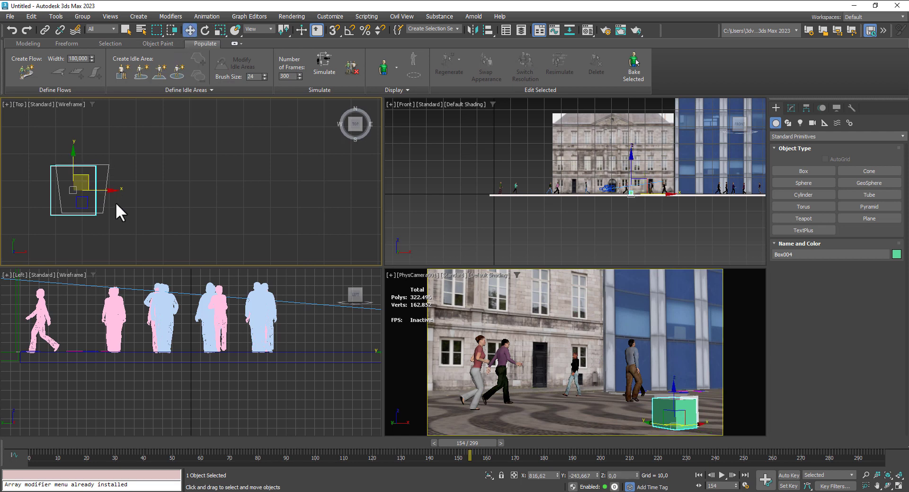
left_click_drag(101, 190, 116, 190)
scroll(78, 222, "up", 4)
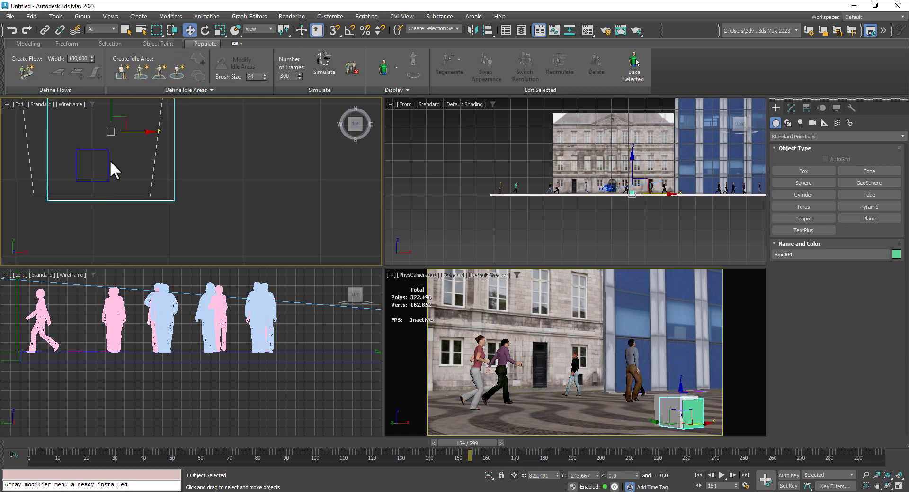
scroll(110, 161, "down", 2)
middle_click_drag(162, 203, 160, 213)
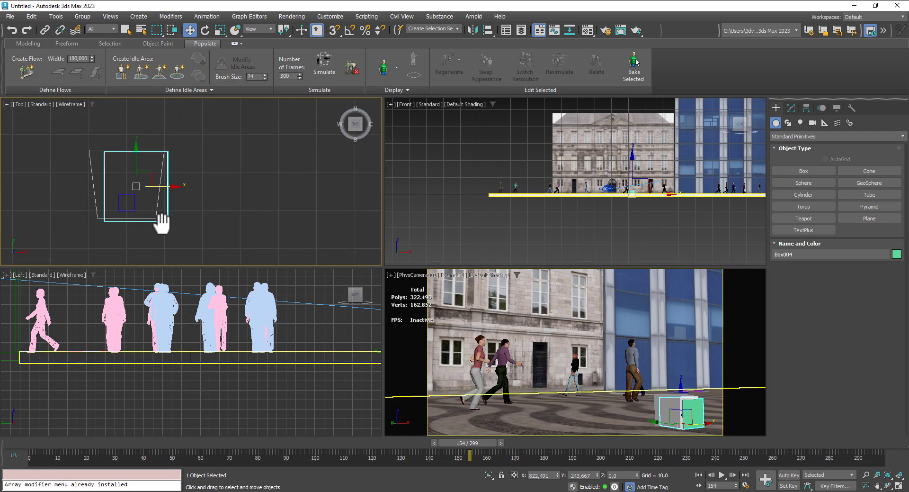
- Move the seat to about X 821.9, Y -243.8 over the box and rotate it to about 0.2 degrees around Z
left_click(90, 165)
left_click(205, 31)
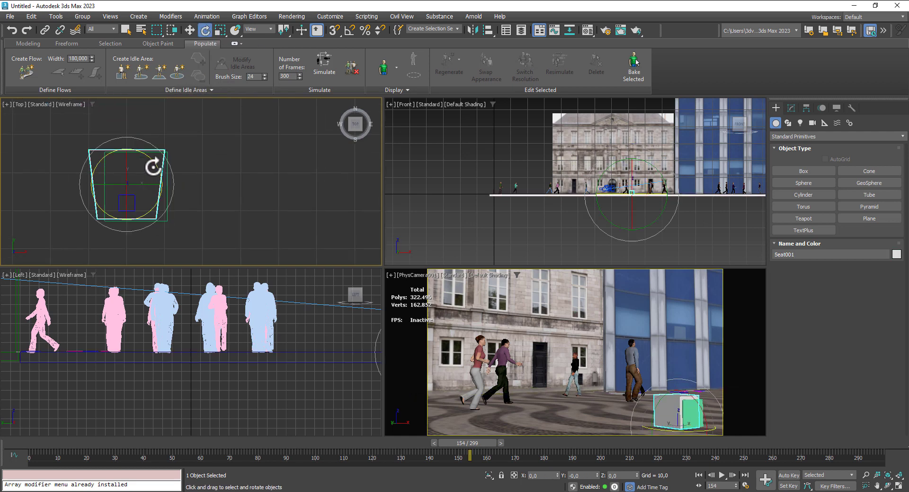
mouse_move(153, 166)
left_mouse_down()
mouse_move(115, 122)
mouse_move(64, 138)
mouse_move(156, 164)
left_mouse_up()
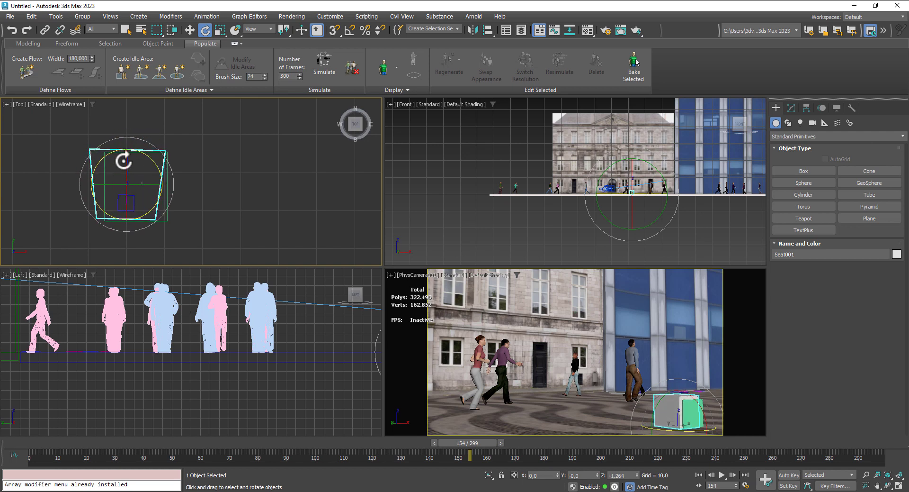
left_click(190, 30)
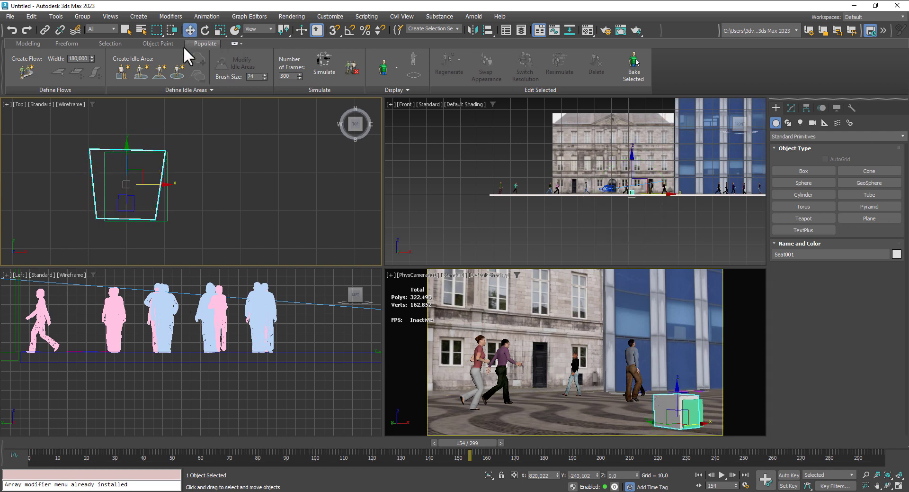
left_click_drag(141, 165, 150, 173)
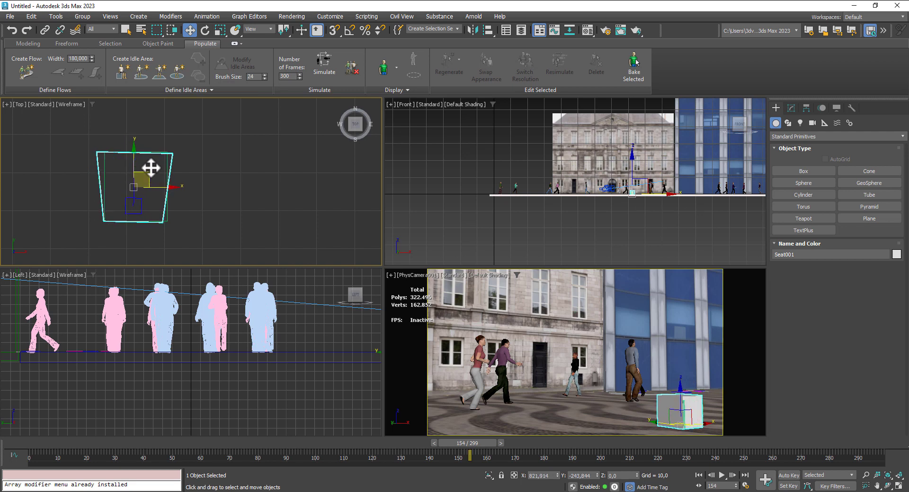
left_click(204, 29)
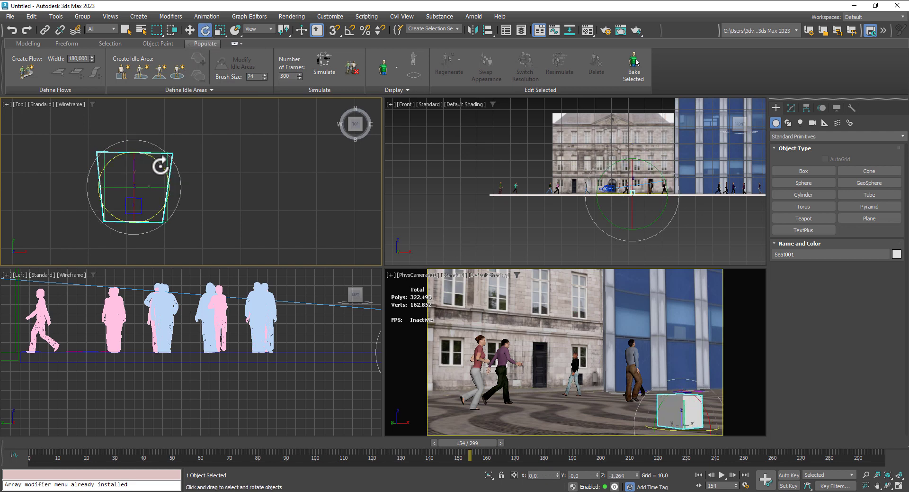
left_click_drag(160, 166, 154, 167)
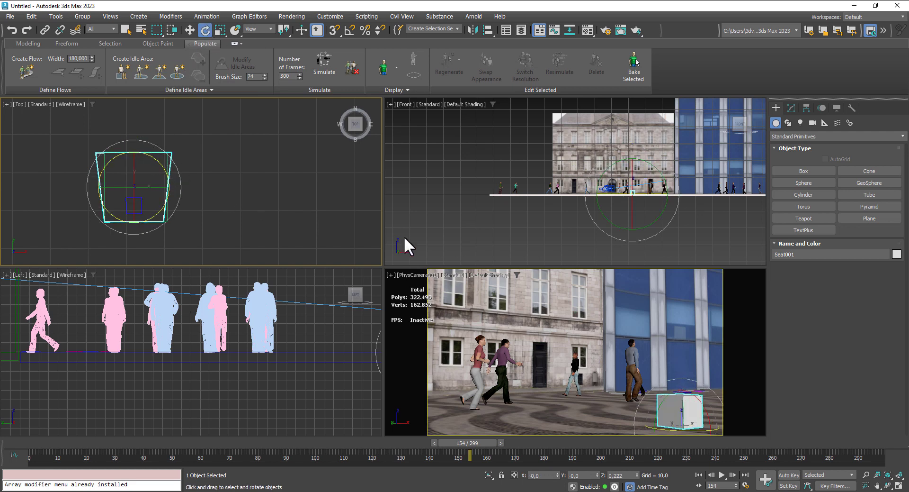
- Try moving the box along X to about 825.1
left_click(185, 29)
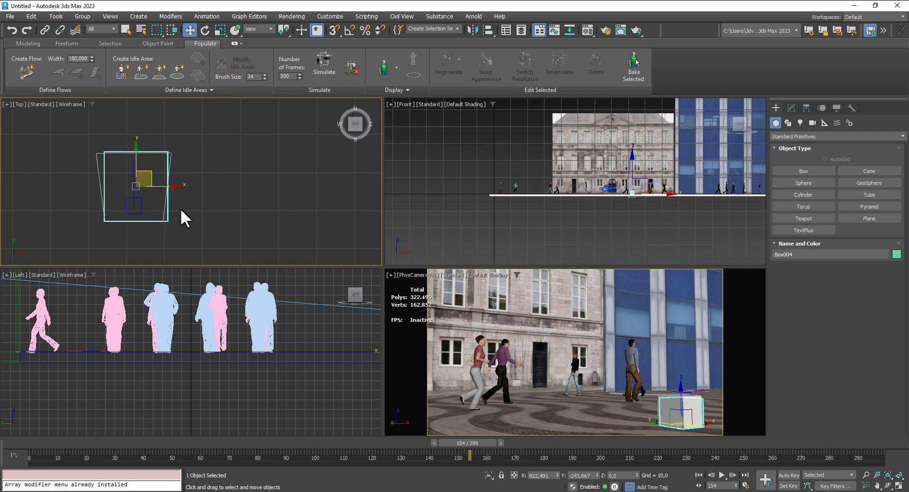
mouse_move(165, 189)
left_mouse_down()
mouse_move(184, 191)
mouse_move(177, 191)
left_mouse_up()
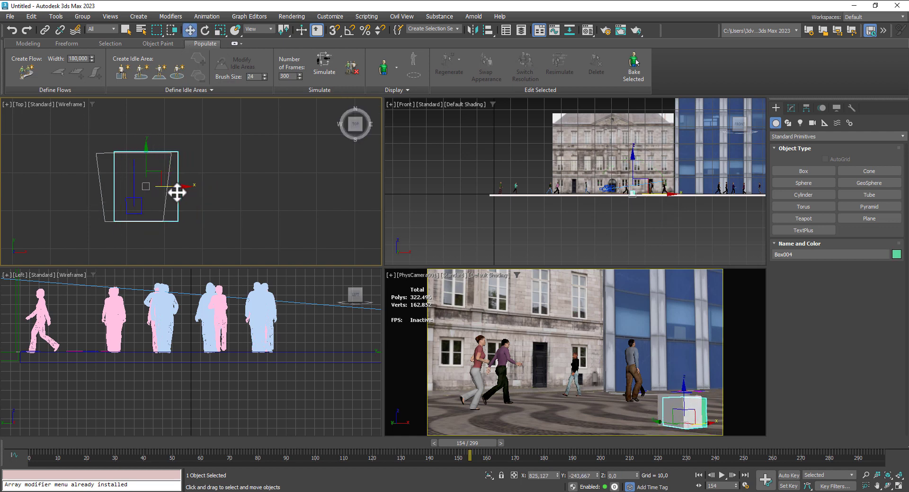
- Change the camera viewport to a Perspective view and frame the box with its seat up close
right_click(540, 344)
middle_click_drag(575, 369, 575, 368, "alt")
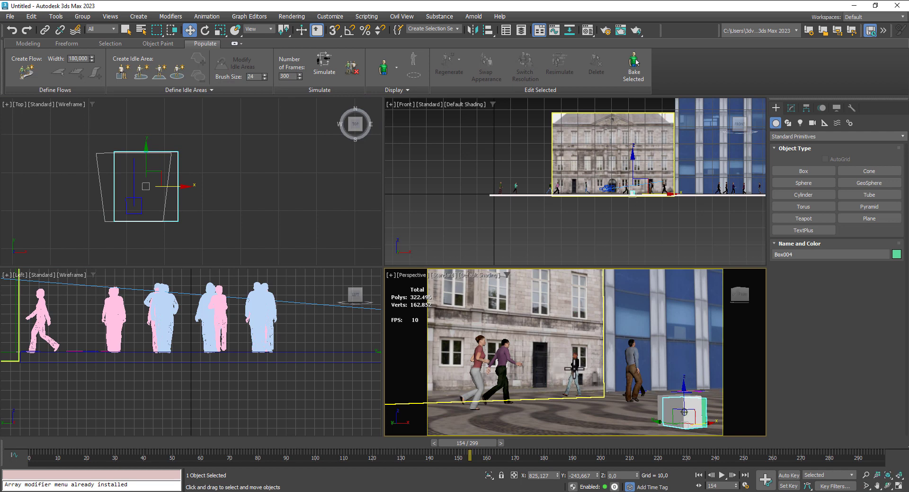
key("z")
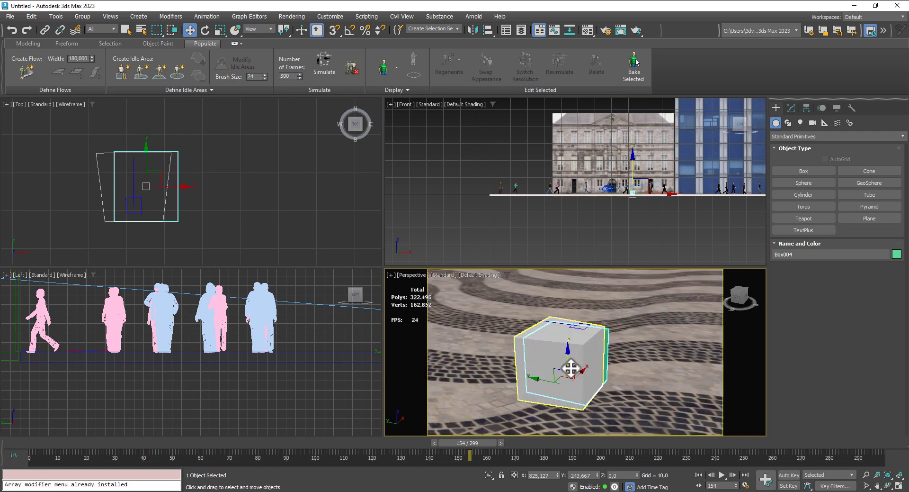
- Undo the last moves of the box
left_click_drag(571, 369, 568, 359)
key("ctrl+z")
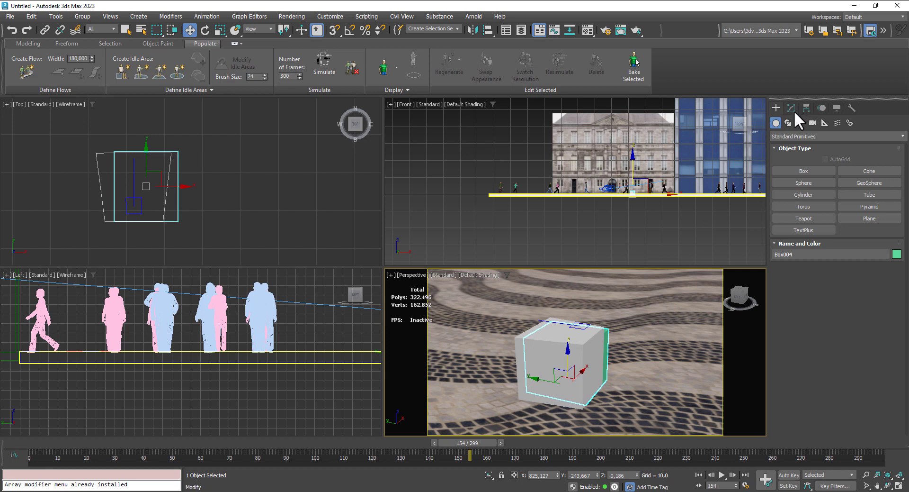
key("ctrl+z")
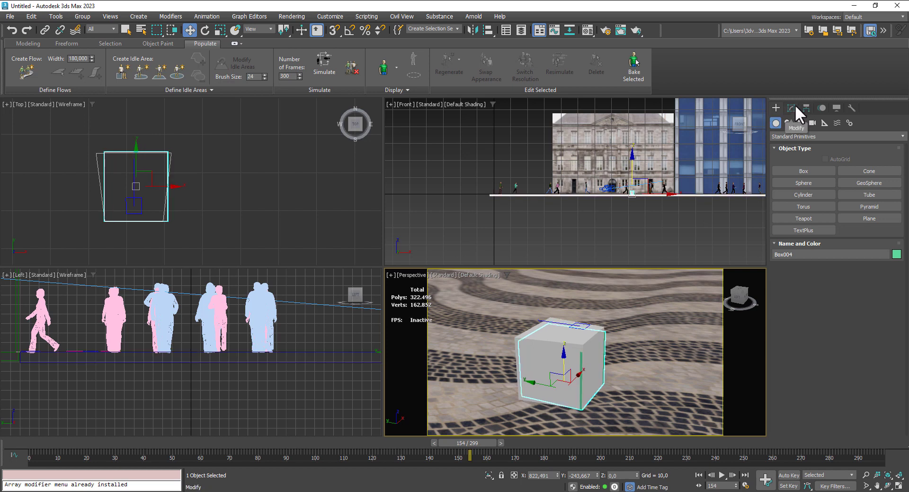
- Increase the selected box's height to about 71.4
left_click(794, 108)
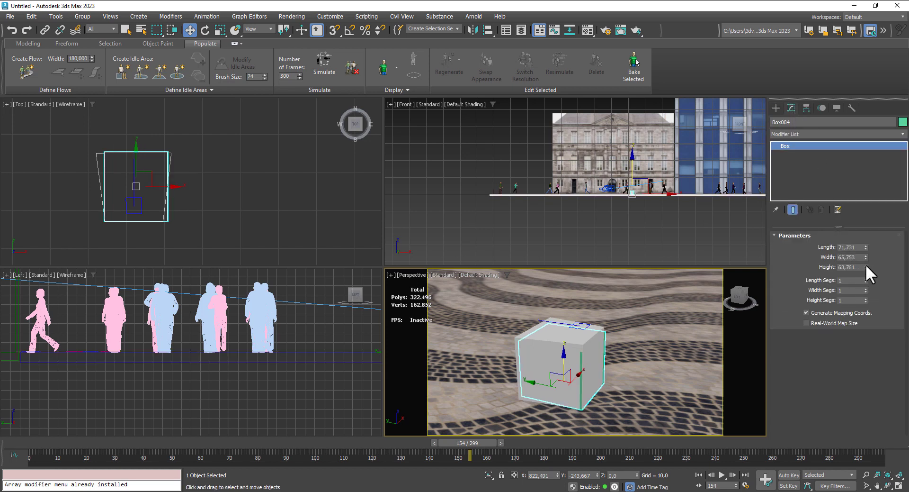
left_click_drag(866, 267, 865, 259)
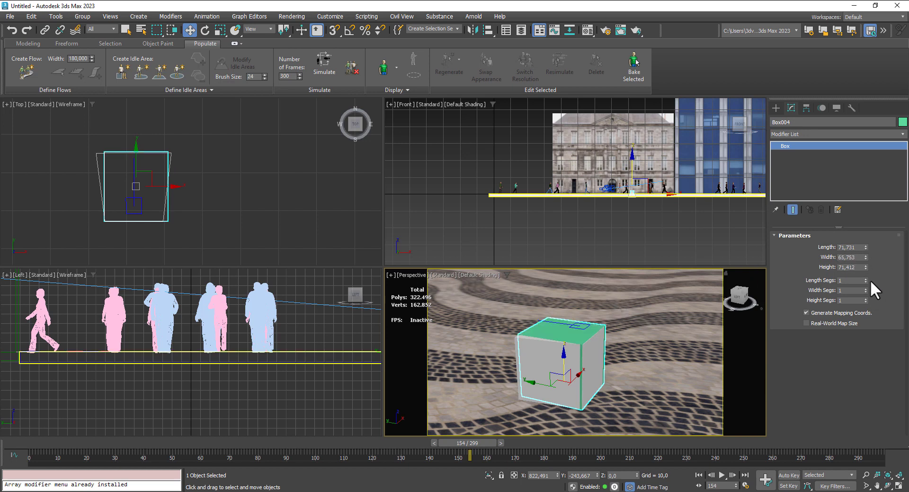
left_click(865, 268)
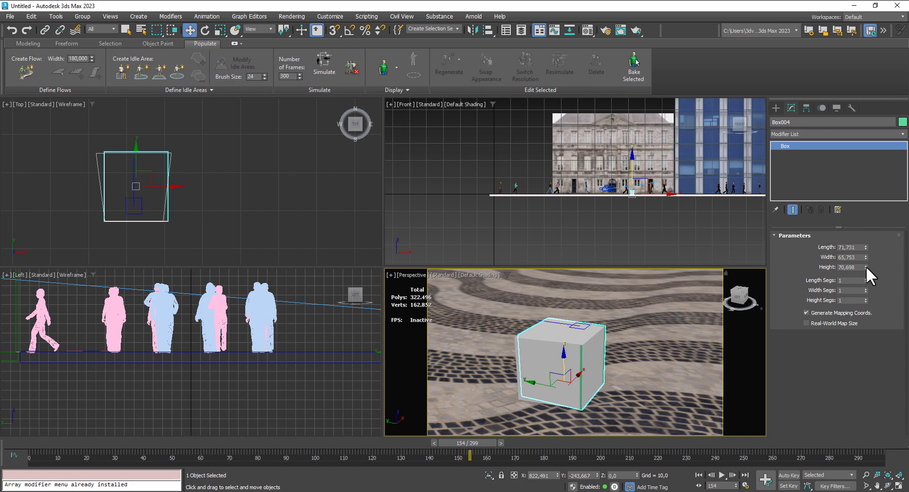
left_click(865, 264)
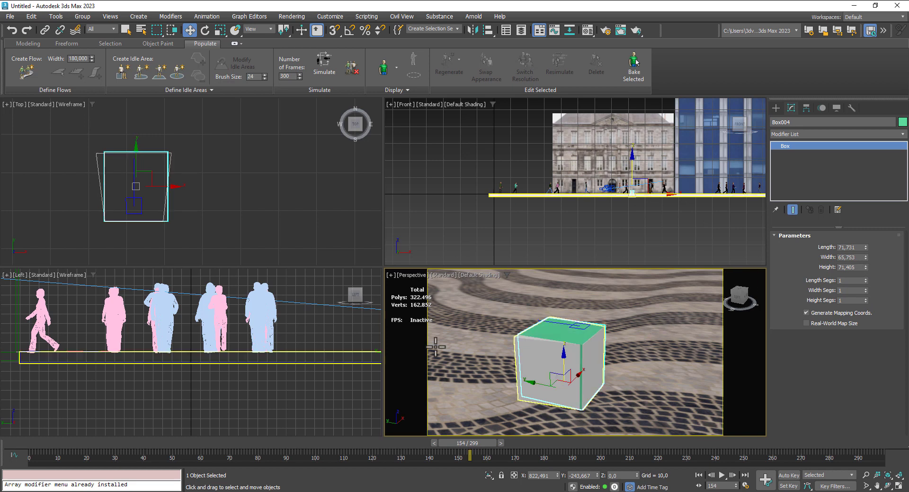
- Move the selected box along X to about 844.1, clear of the seat, and view both objects side by side
right_click(176, 184)
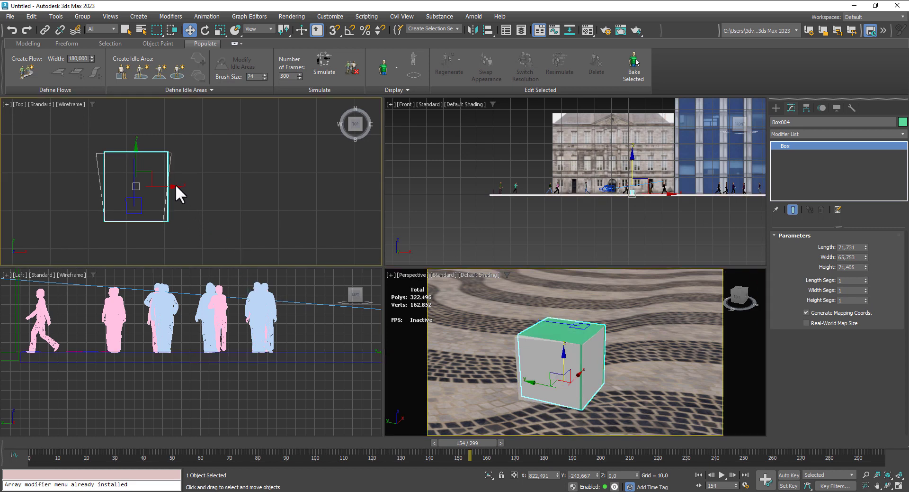
left_click_drag(170, 186, 168, 187)
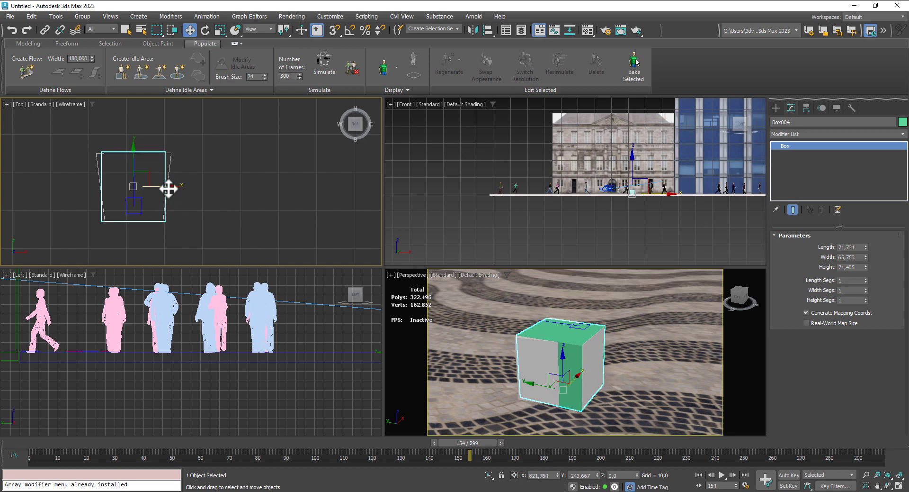
left_click_drag(168, 186, 254, 192, "shift")
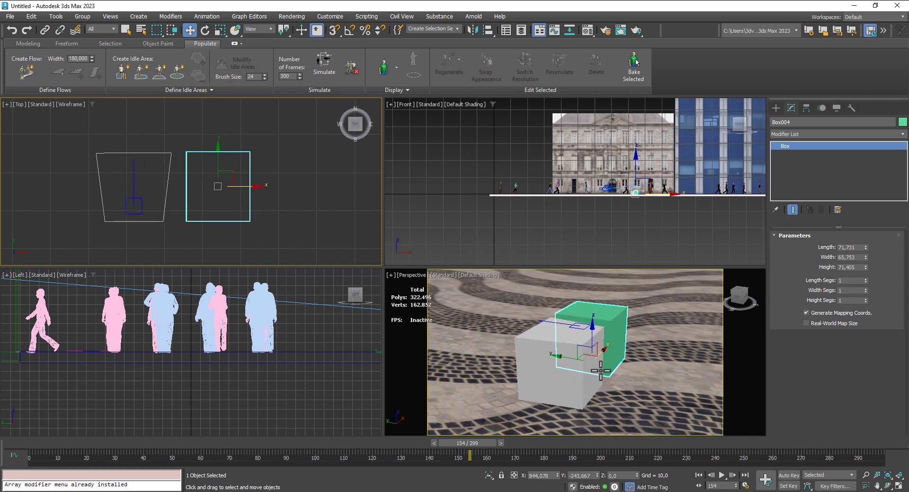
middle_click_drag(601, 370, 542, 384)
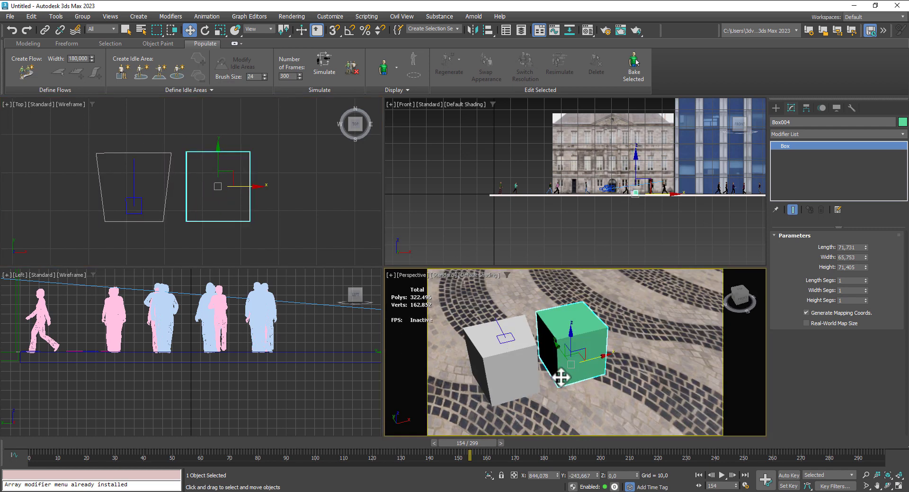
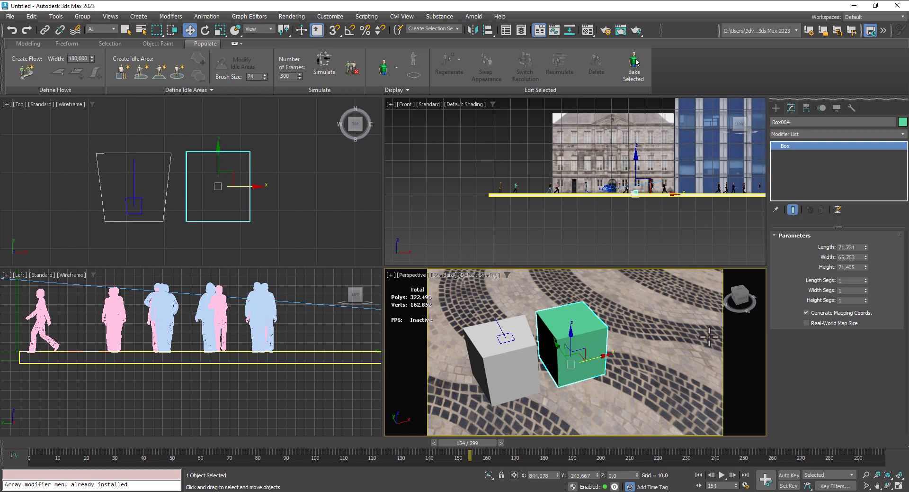
- Show edged faces in the Perspective view and set the green box's height segments to 2
key("F4")
middle_click_drag(671, 342, 667, 340)
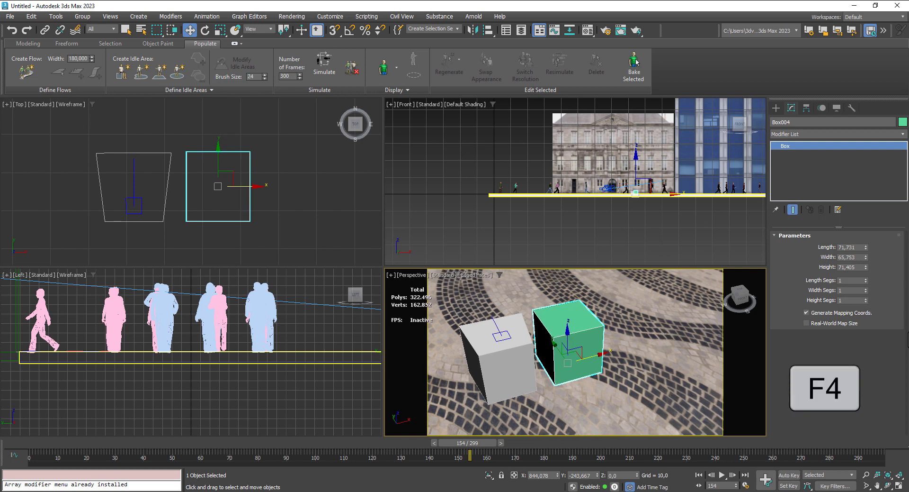
left_click(866, 298)
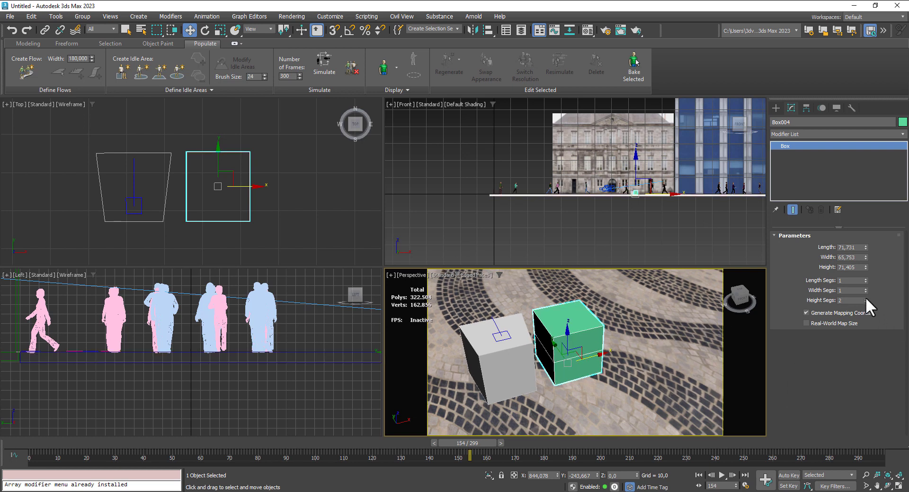
- Convert the green box to an Editable Poly
right_click(574, 331)
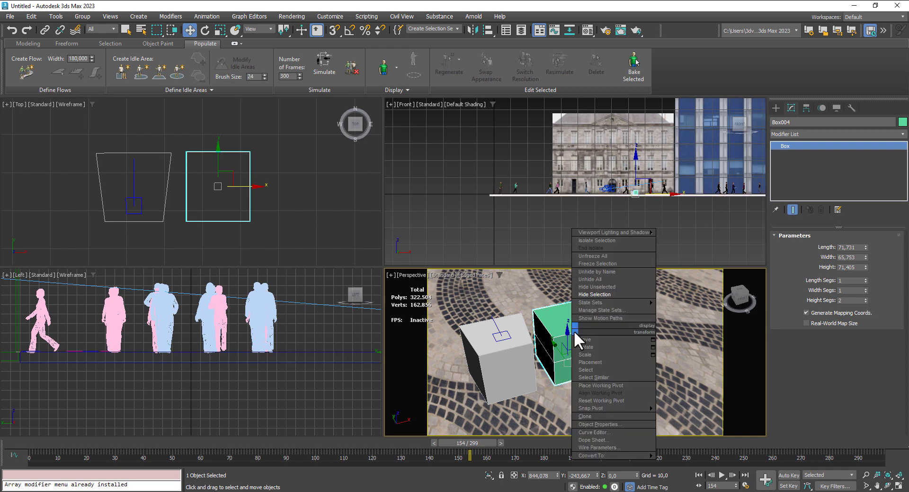
mouse_move(610, 453)
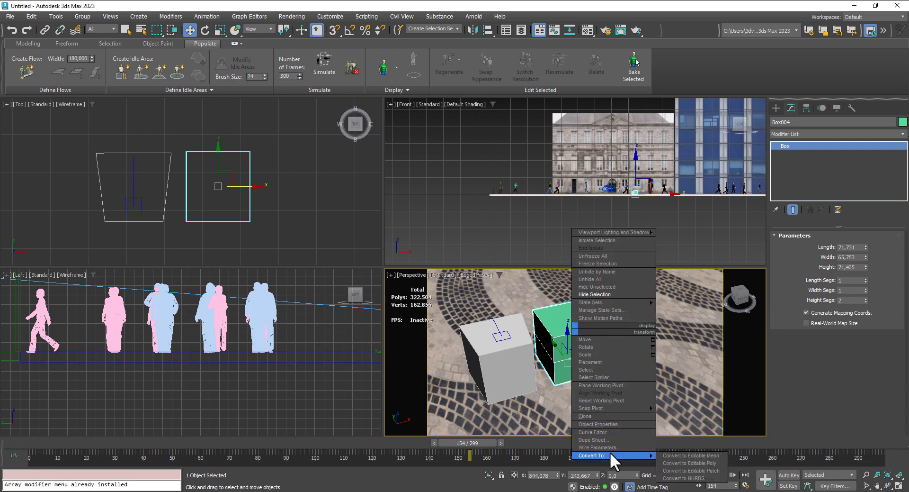
left_click(679, 459)
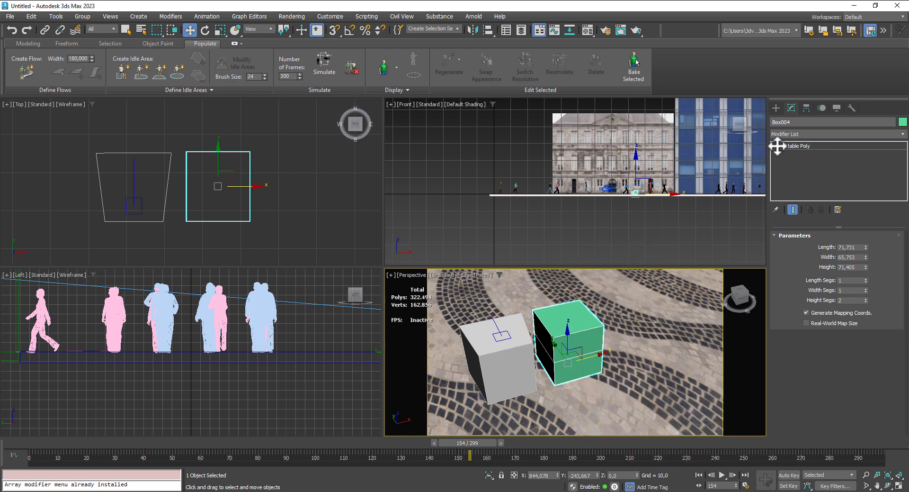
- Select the horizontal edge loop around the middle of the box and raise it to a Z of about 14
left_click(775, 145)
left_click(789, 161)
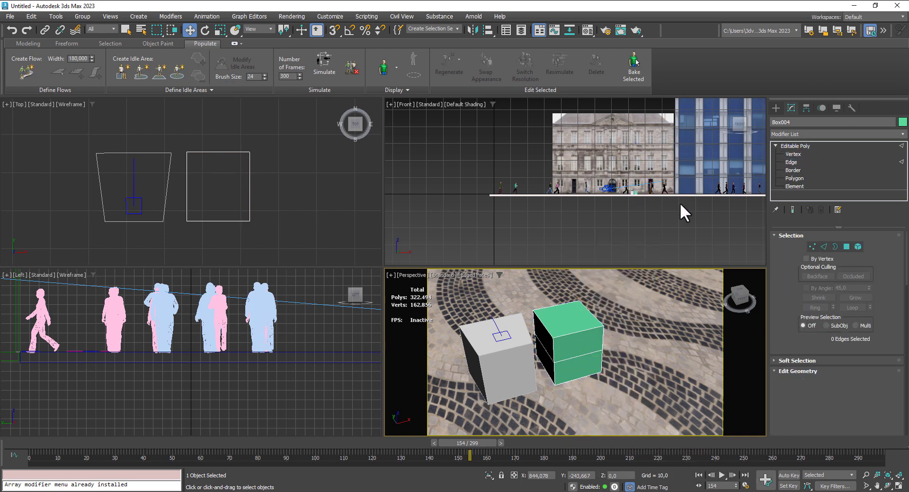
scroll(635, 189, "up", 8)
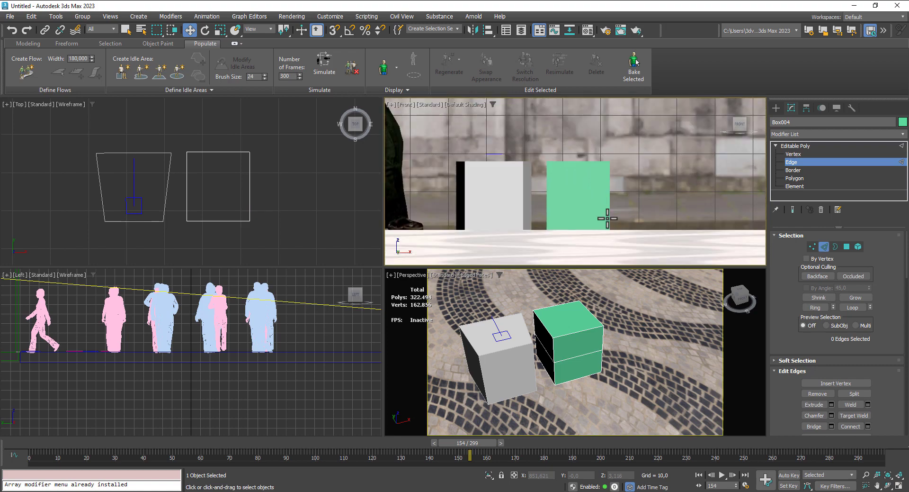
key("F4")
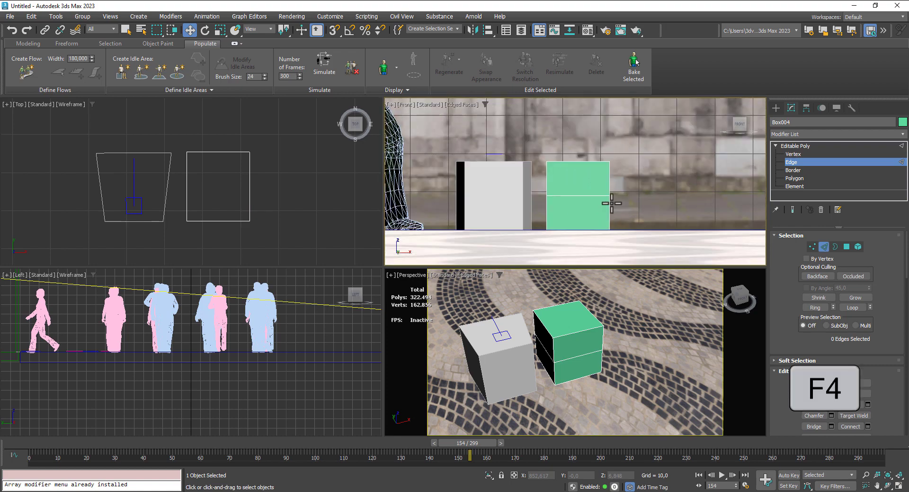
left_click(587, 195)
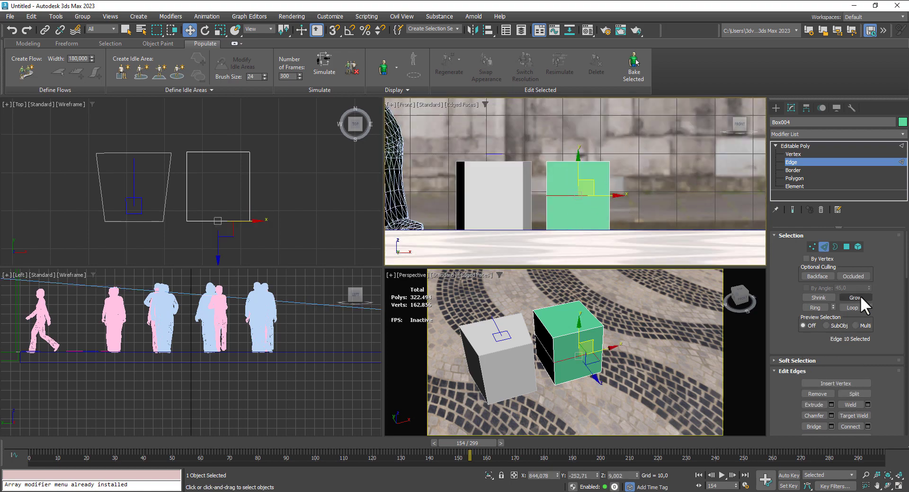
left_click(852, 306)
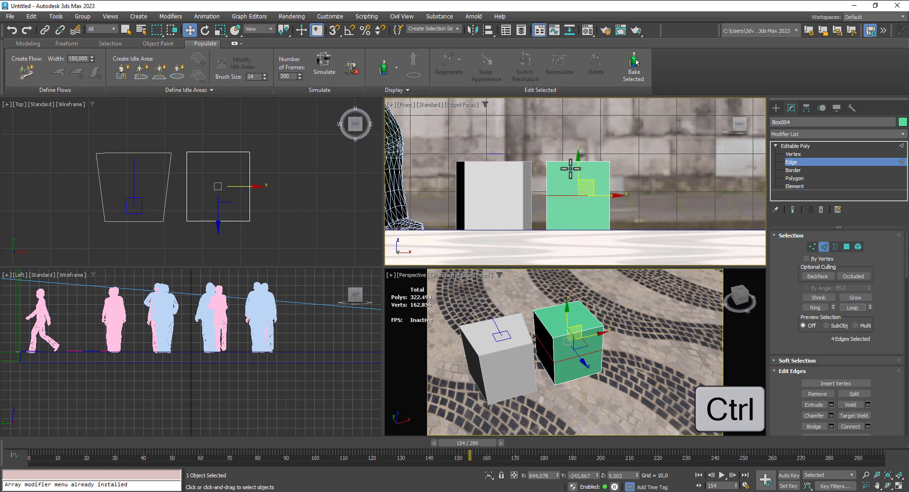
left_click_drag(579, 173, 576, 153)
left_click(794, 145)
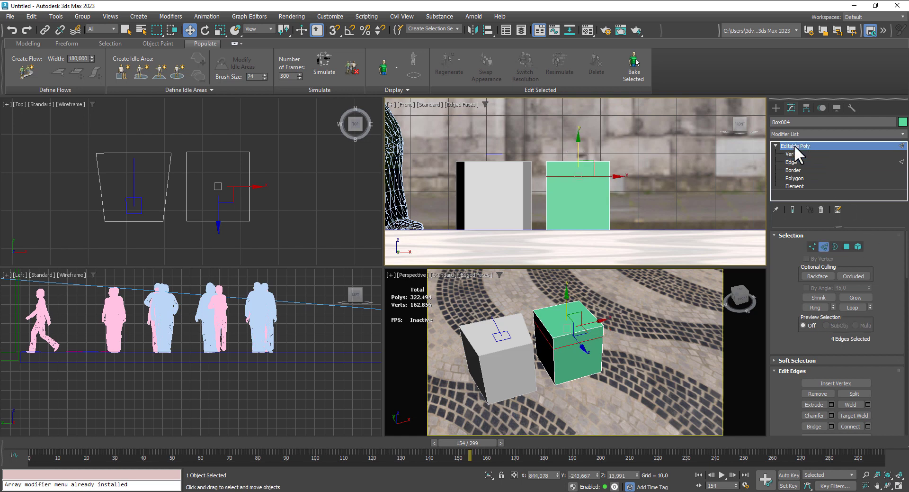
left_click(809, 134)
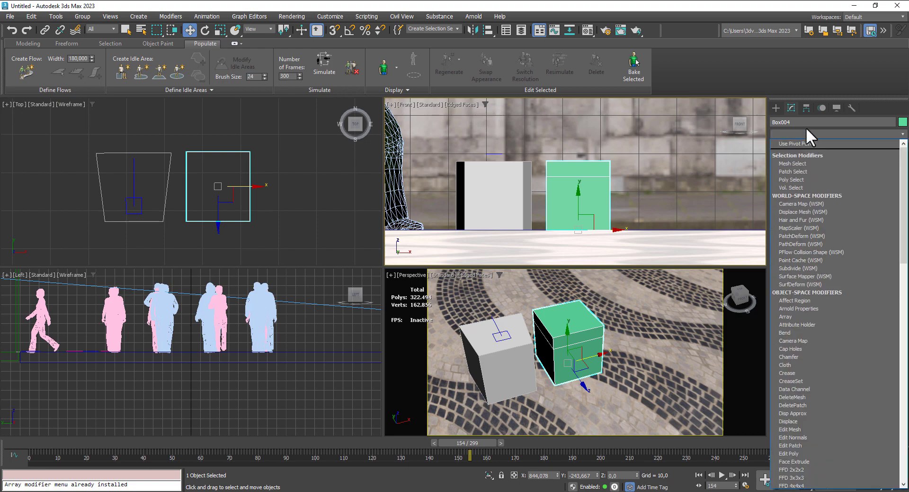
left_click(806, 127)
- Change the fourth sample material, 04 - Default, to an Arnold Standard Surface
left_click(587, 31)
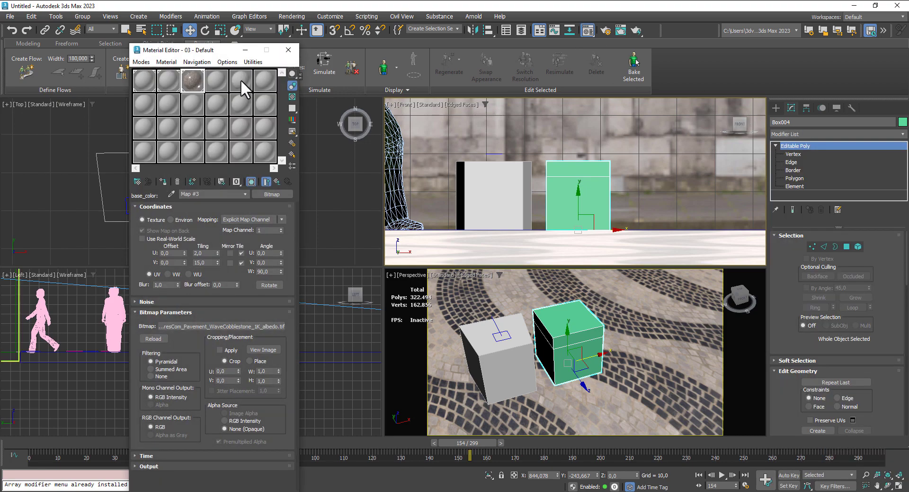
left_click(221, 78)
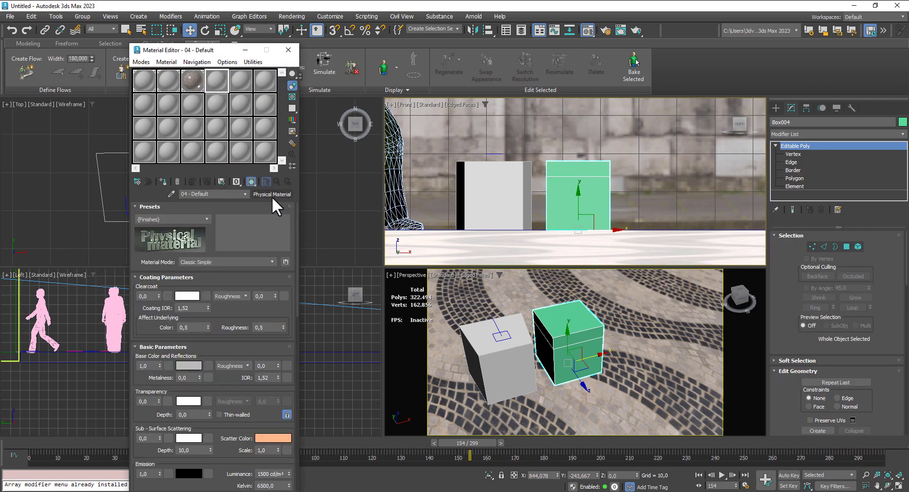
left_click(272, 195)
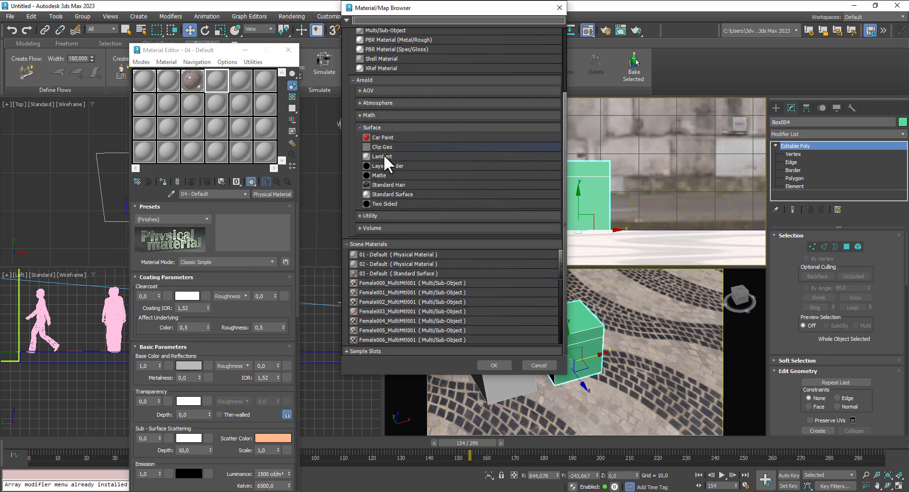
double_click(394, 193)
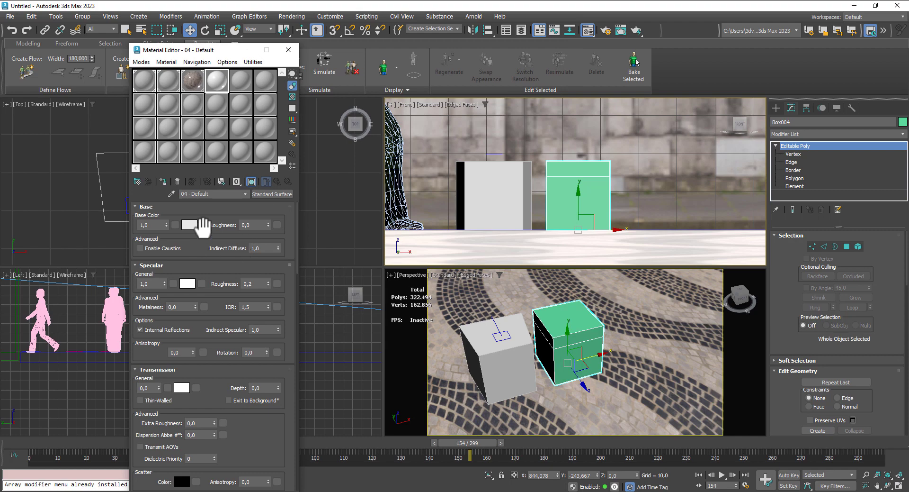
- Load the TexturesCom_Concrete_WW2_2x2_1K_height bitmap as the material's base color and apply the material to the box
left_click(203, 224)
scroll(392, 317, "down", 5)
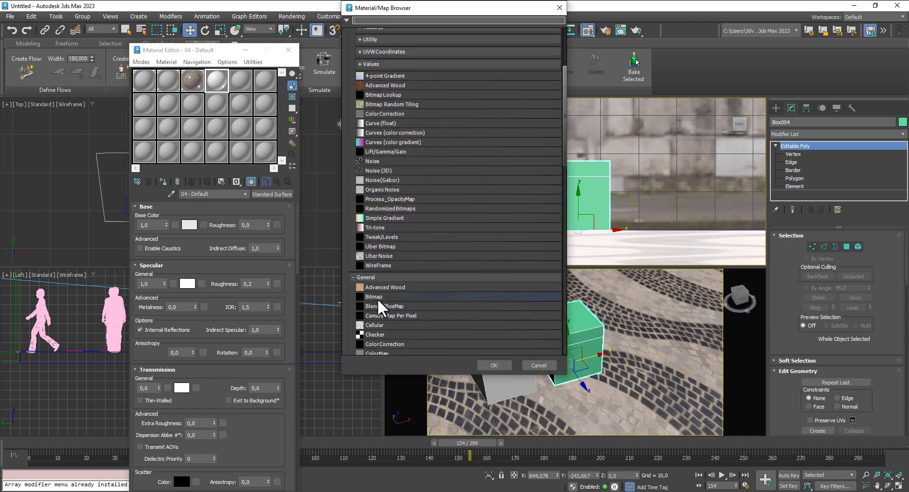
left_click(378, 297)
double_click(377, 298)
left_click(126, 85)
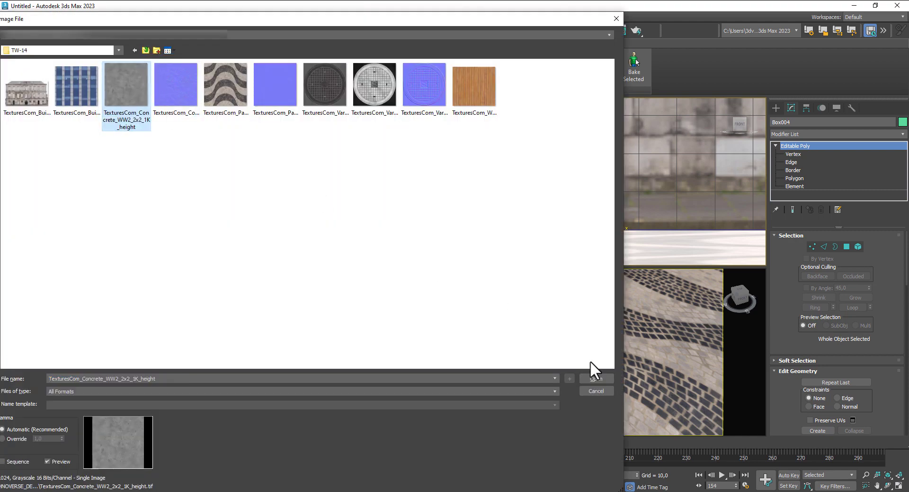
left_click(595, 379)
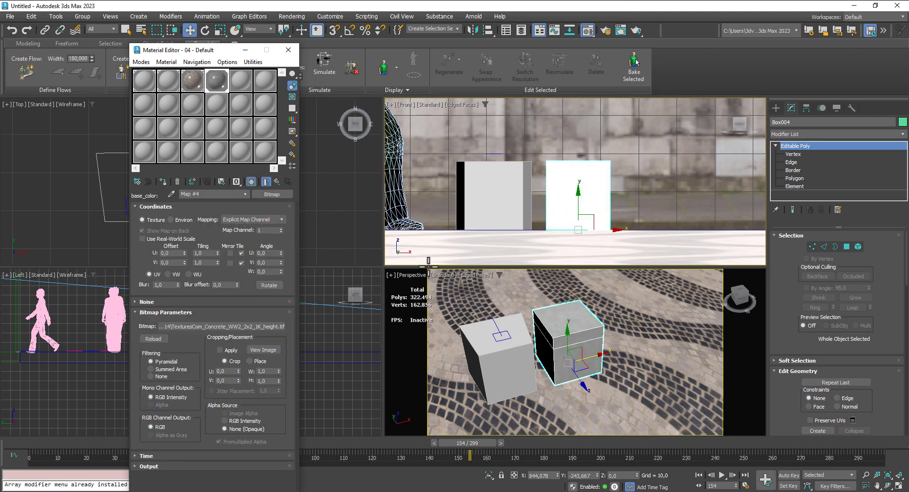
- Slightly increase the concrete map's U and V tiling while viewing the box up close, and return to the parent material
scroll(585, 349, "up", 5)
middle_click_drag(584, 349, 601, 373)
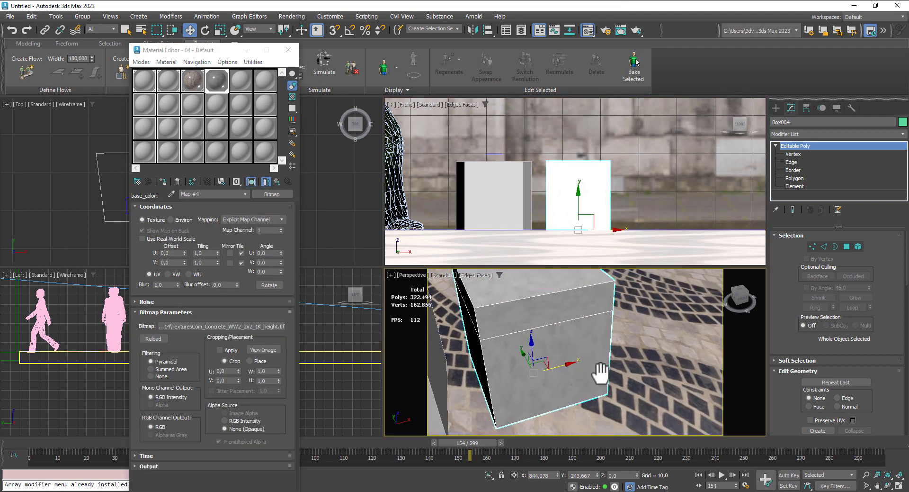
left_click(218, 251)
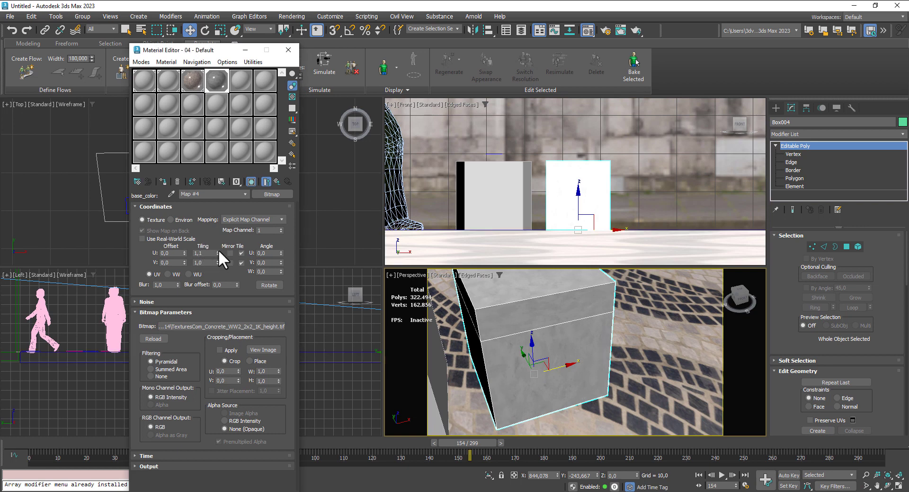
left_click(217, 260)
left_click(217, 260)
left_click(280, 182)
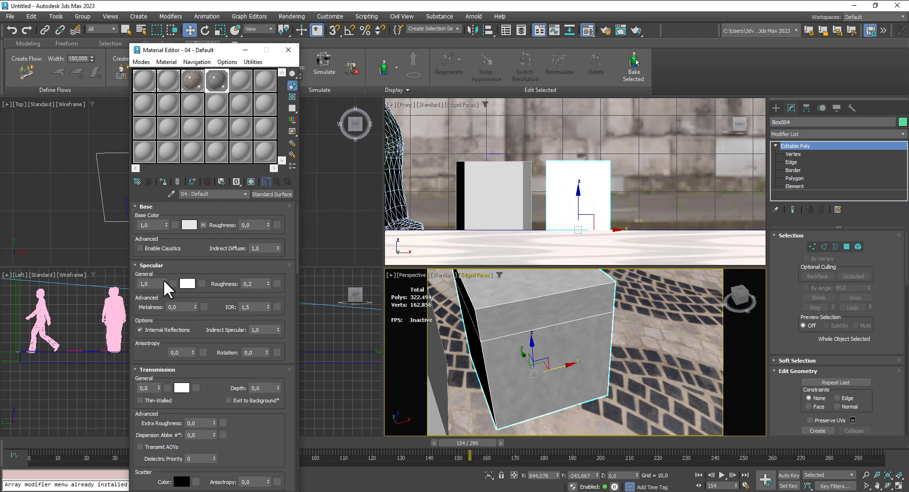
- Set the specular weight to 0 in both the concrete and the cobblestone materials
left_click_drag(166, 282, 165, 353)
left_click(192, 81)
left_click_drag(164, 283, 170, 367)
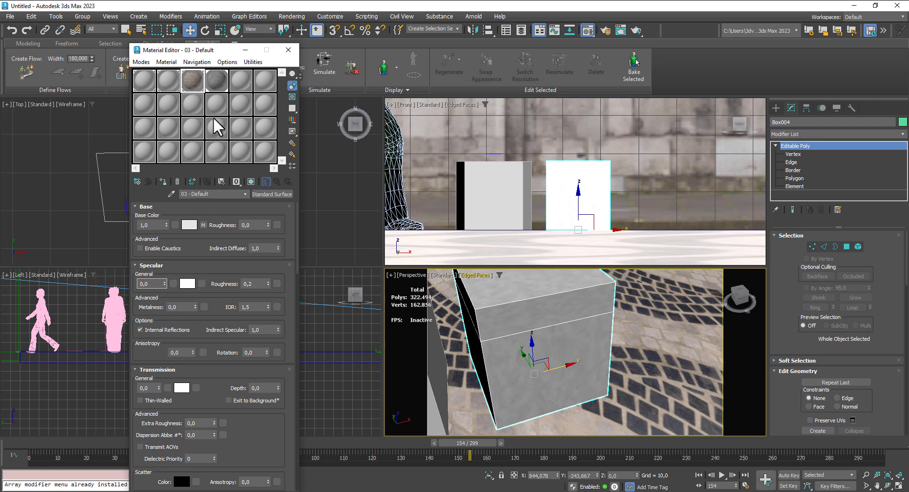
left_click(216, 79)
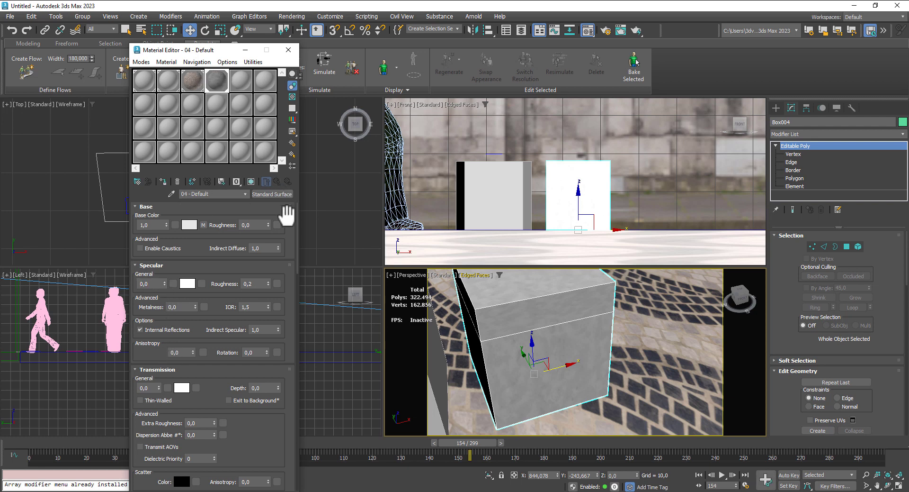
- Add an Edit Mesh modifier to the box and switch to its Polygon level
left_click(814, 128)
left_click(806, 428)
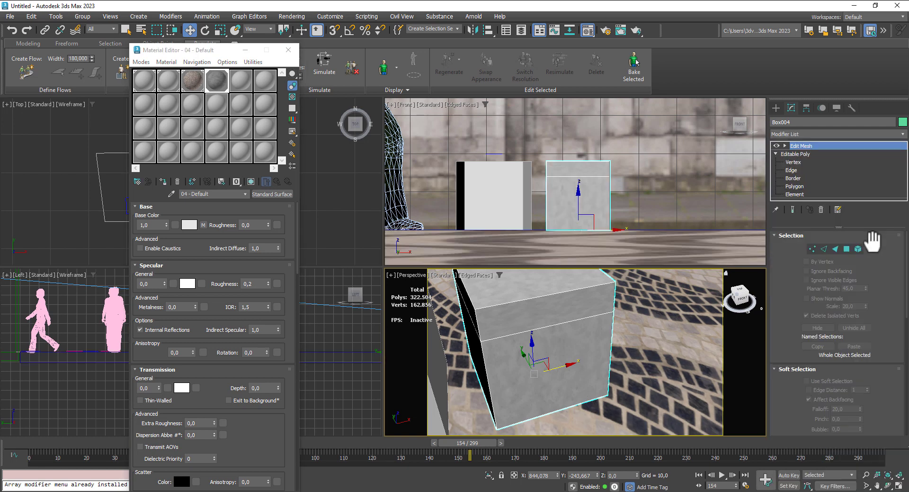
left_click(847, 249)
- Select the top face of the box and all four side faces above the raised edge loop
left_click(512, 320)
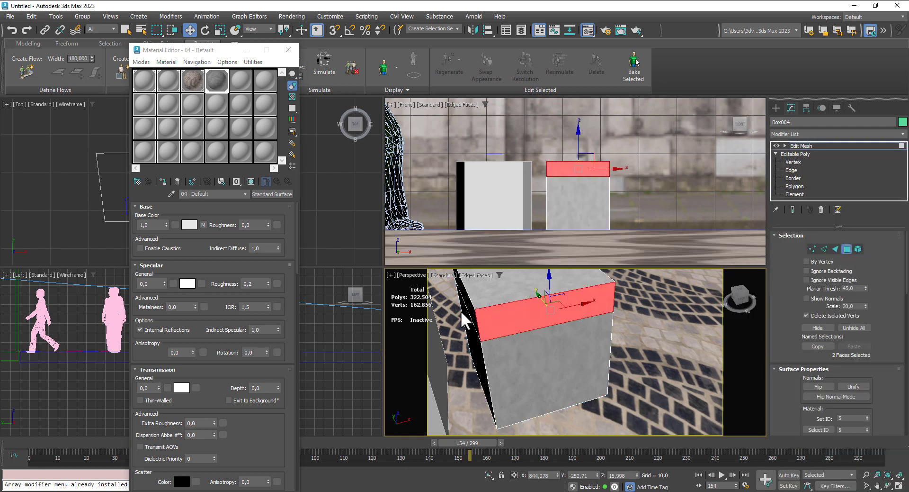
left_click(521, 288, "ctrl")
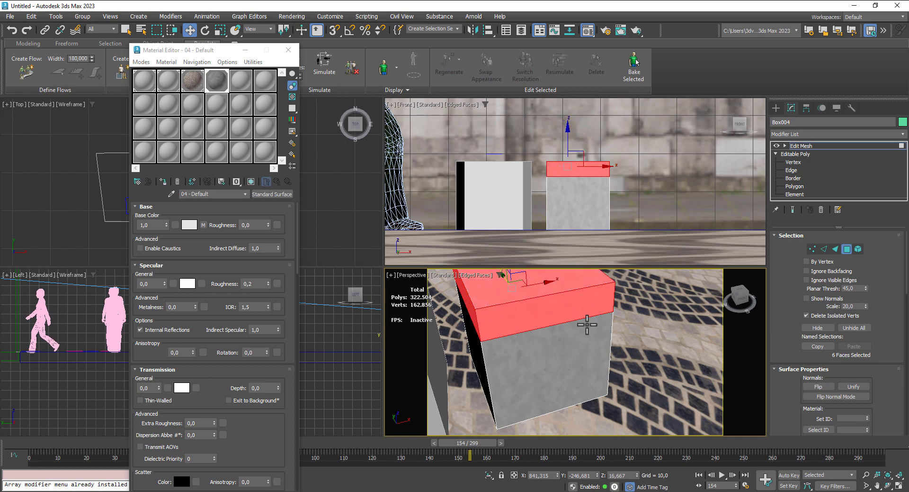
middle_click_drag(587, 321, 537, 327, "alt")
left_click(561, 322, "ctrl")
middle_click_drag(606, 339, 526, 354, "alt")
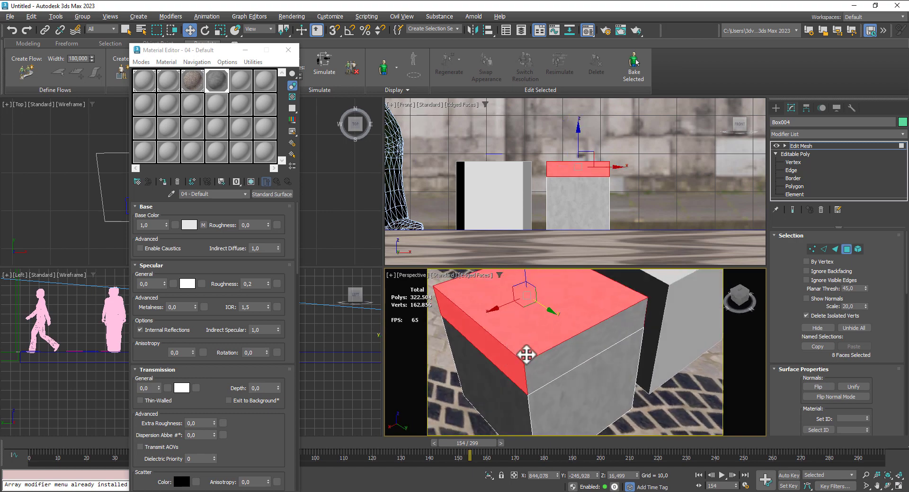
left_click(588, 347, "ctrl")
mouse_move(588, 347)
middle_mouse_down("alt")
mouse_move(568, 337)
mouse_move(579, 350)
middle_mouse_up("alt")
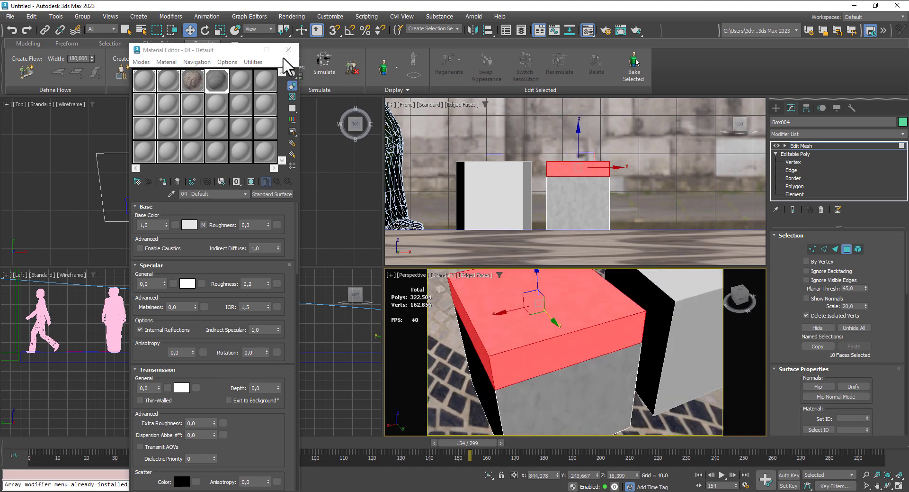
- Change the fifth sample material, 05 - Default, to an Arnold Standard Surface
left_click(241, 76)
left_click(279, 192)
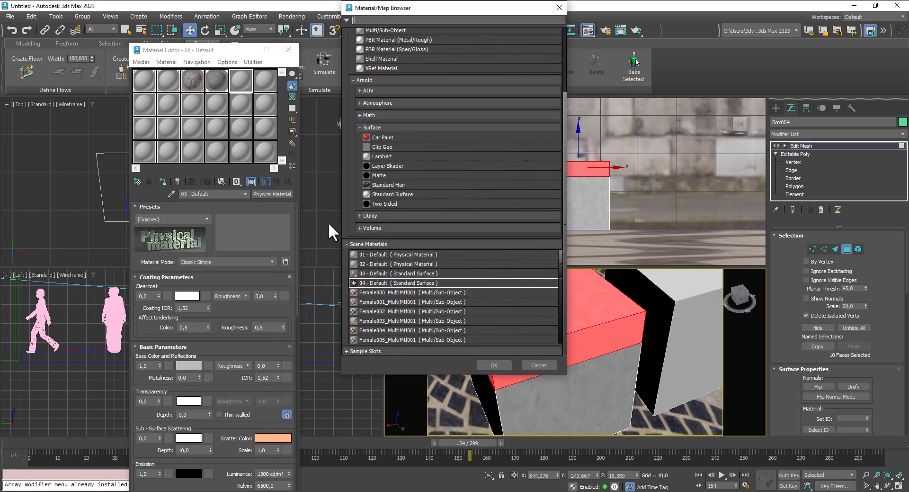
double_click(379, 194)
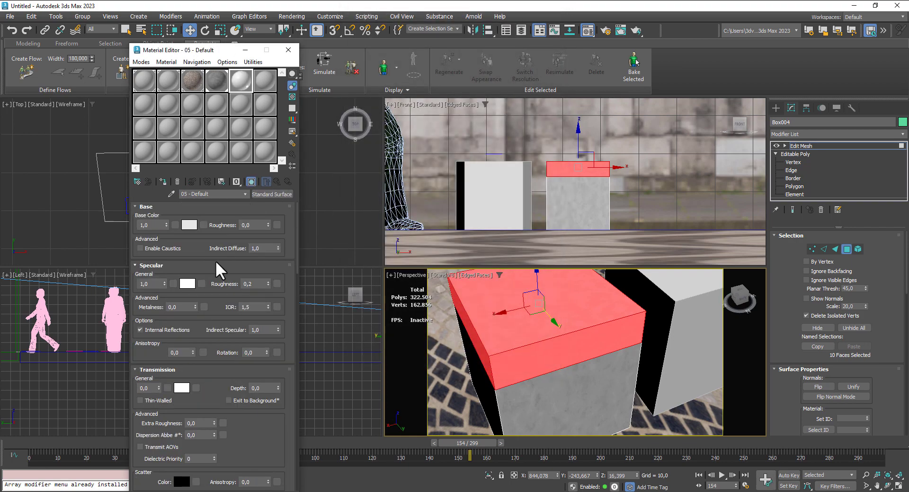
- Load the TexturesCom_WoodPlanksClean0101_2_seamless_S bitmap as the fifth material's base color
left_click(203, 224)
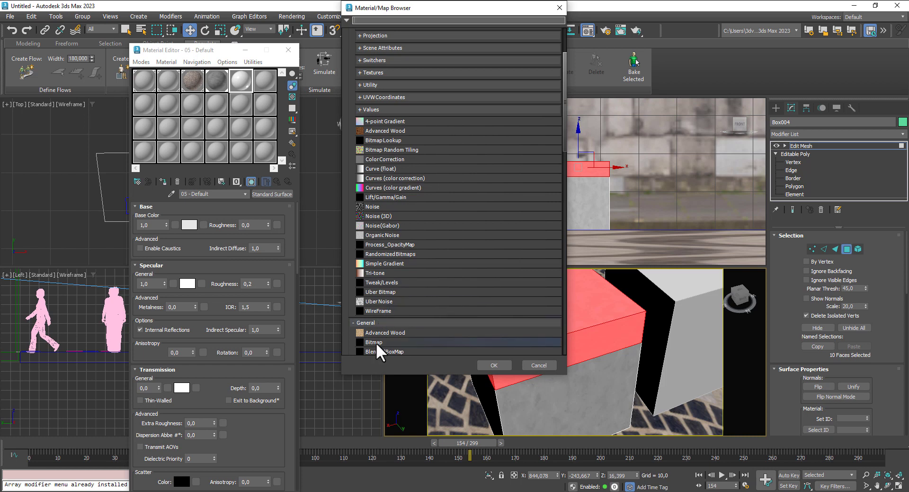
double_click(376, 342)
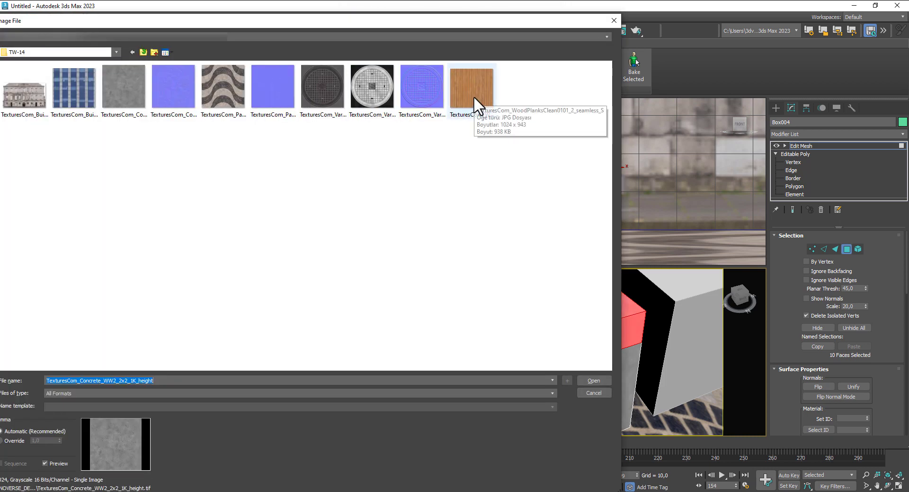
left_click(473, 96)
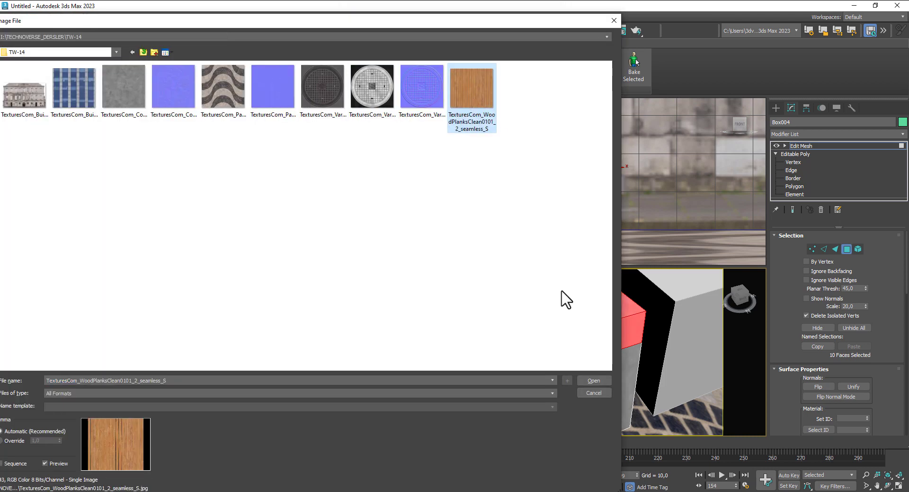
left_click(596, 380)
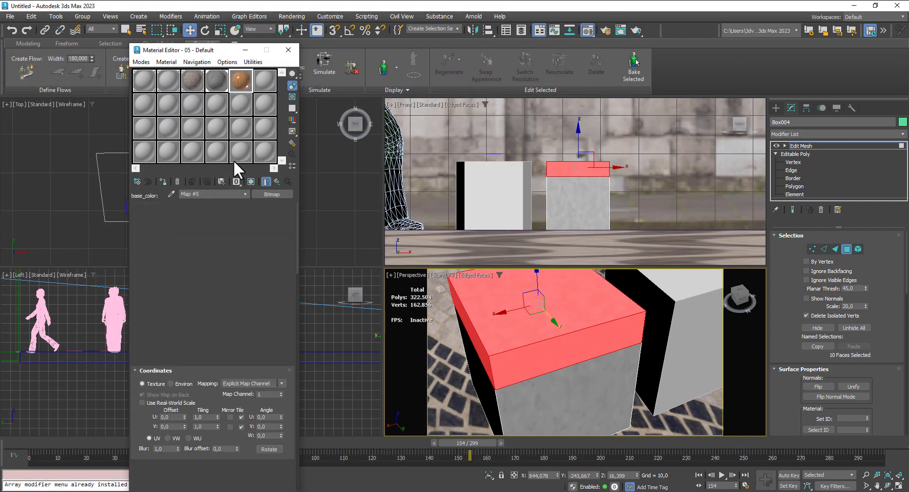
- Assign the wood material to the selected faces with its texture shown in the viewport, and deselect the faces
left_click(163, 180)
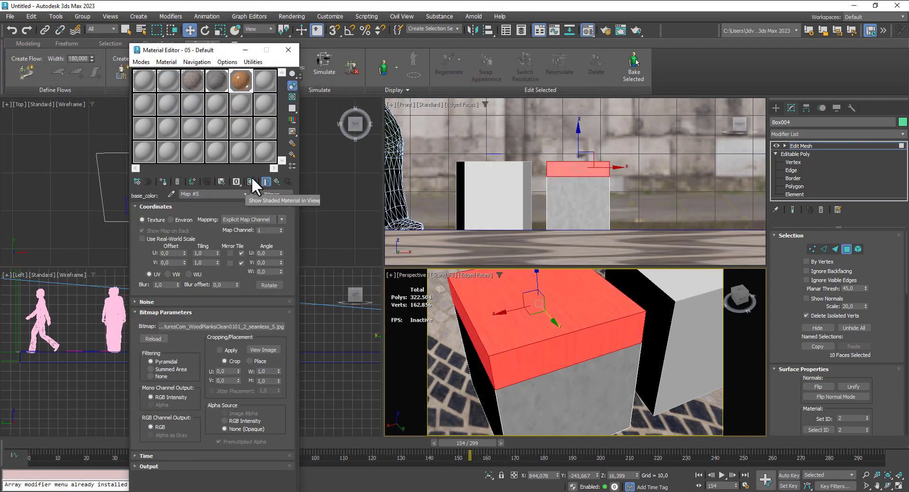
left_click(655, 393)
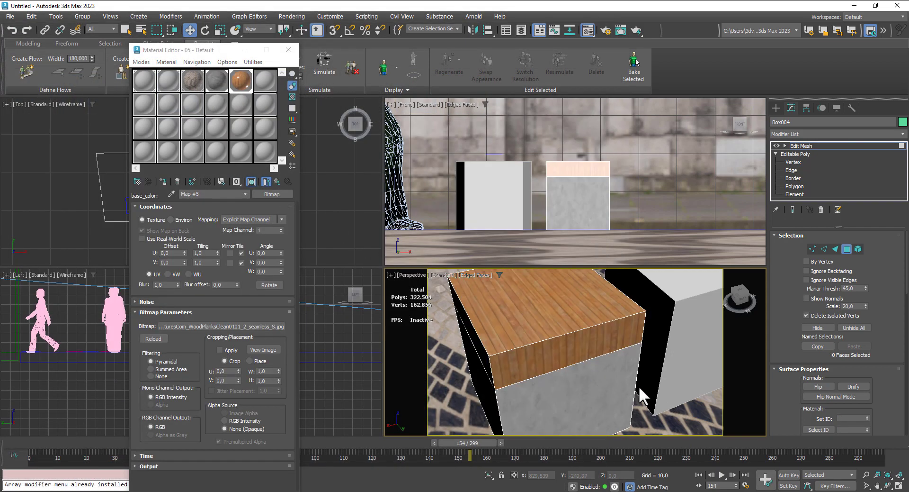
mouse_move(594, 357)
middle_mouse_down("alt")
mouse_move(616, 338)
mouse_move(580, 352)
middle_mouse_up("alt")
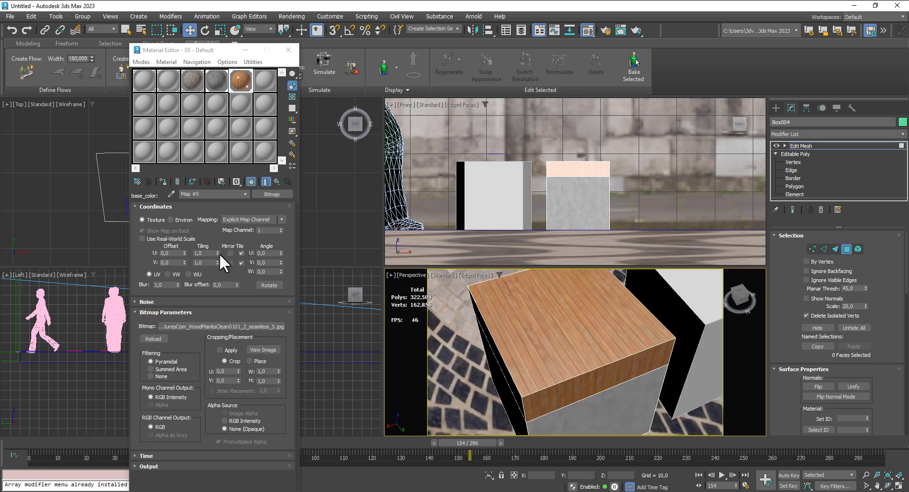
- Set the wood plank bitmap's U tiling to 0,7
left_click(218, 254)
left_click(217, 254)
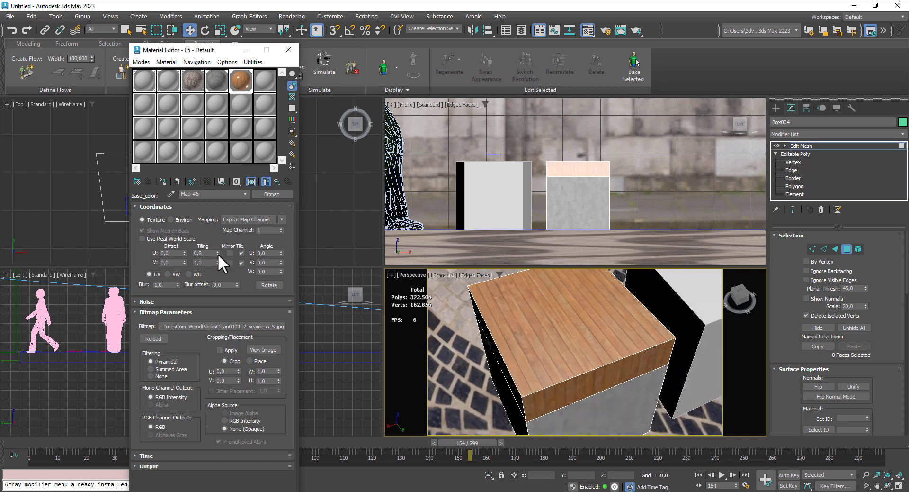
left_click(218, 253)
middle_click_drag(591, 379, 589, 360, "alt")
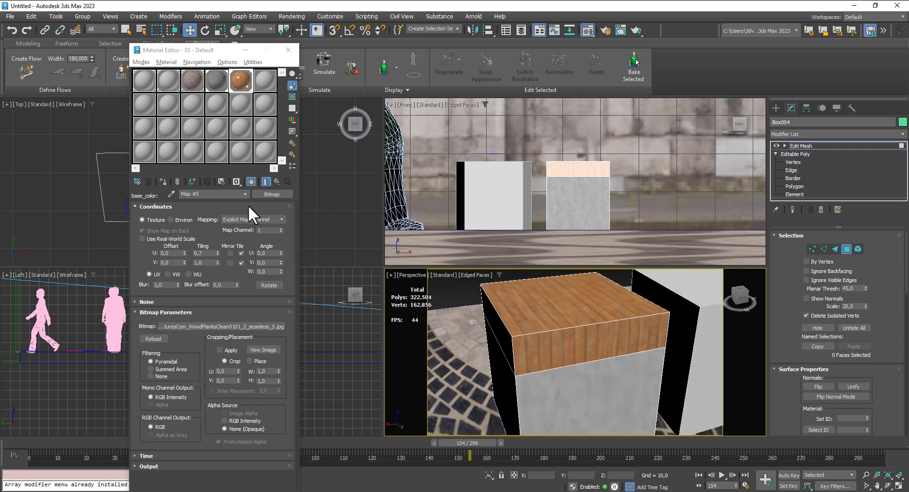
- Return to the wood material's main settings, reset its specular weight and close the Material Editor
left_click(277, 181)
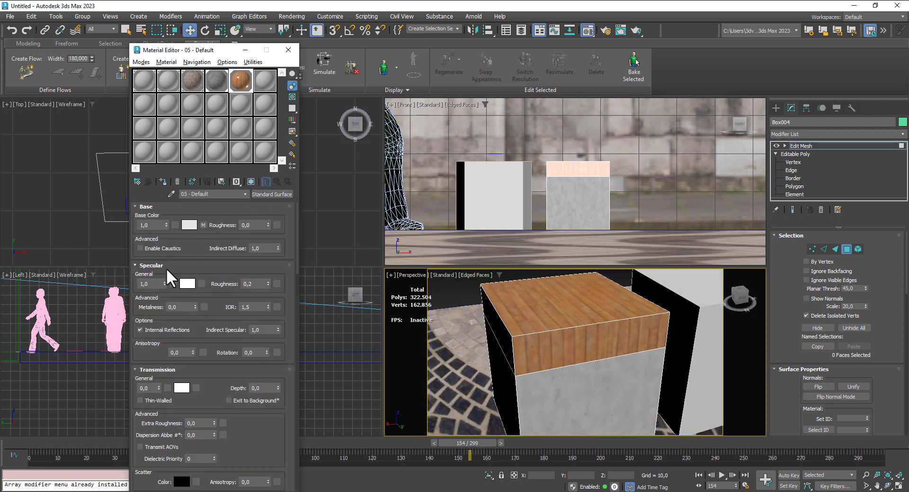
right_click(164, 284)
left_click(288, 51)
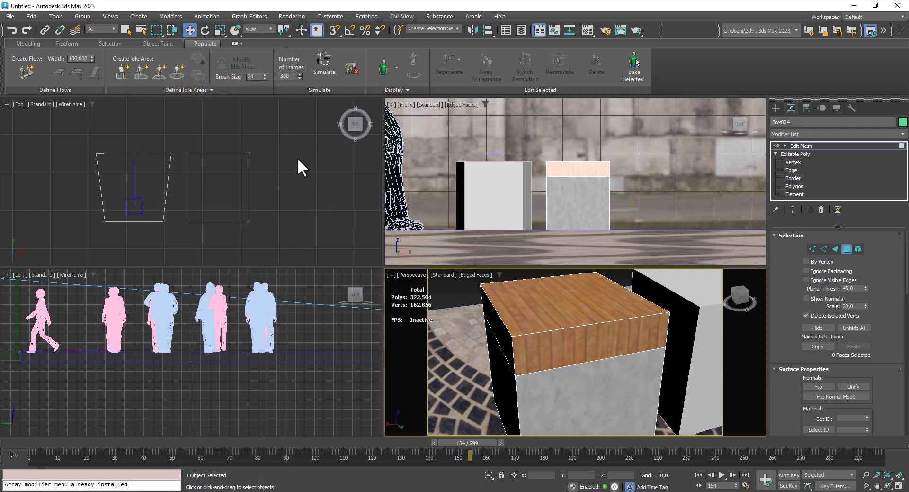
- Leave the Polygon level and move the wood-topped box along X so that it sits inside the seat object
left_click(278, 188)
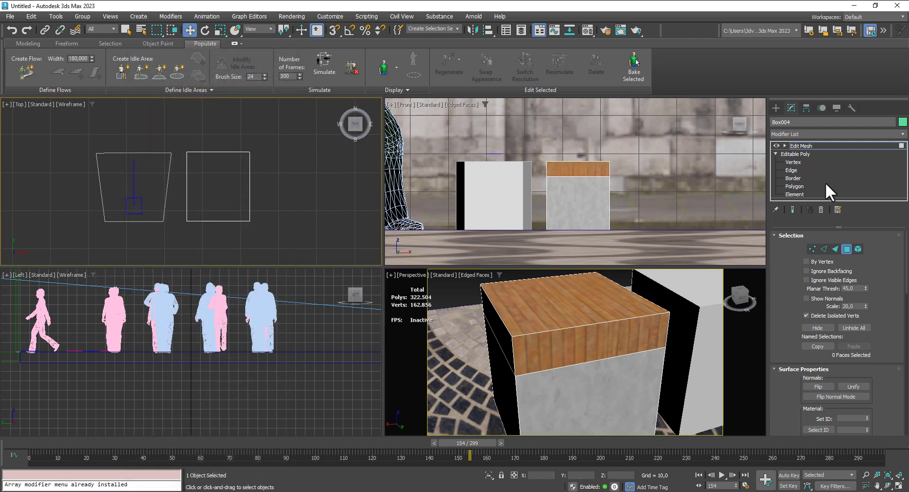
left_click(847, 248)
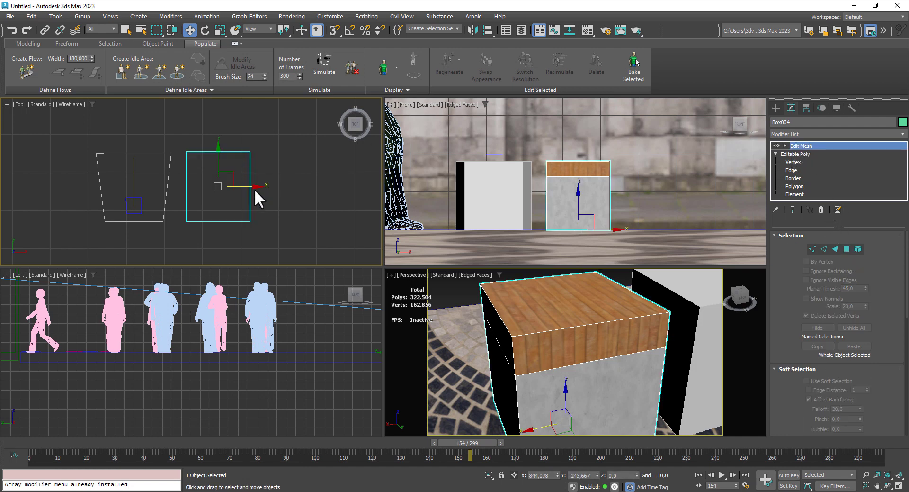
right_click(243, 183)
left_click(247, 187)
left_click_drag(247, 187, 166, 184)
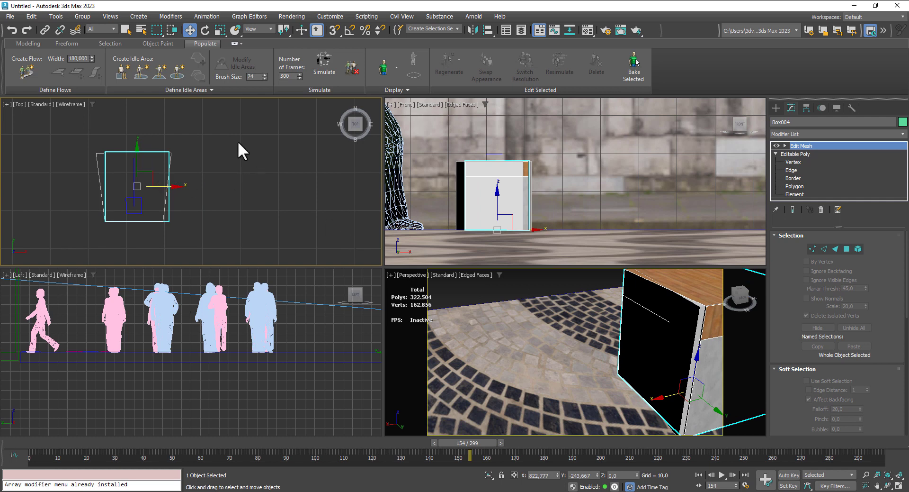
- Show the physical camera view and clone the wood-topped box along X to the opposite side of the camera's foreground
scroll(234, 142, "down", 5)
right_click(601, 335)
key("c")
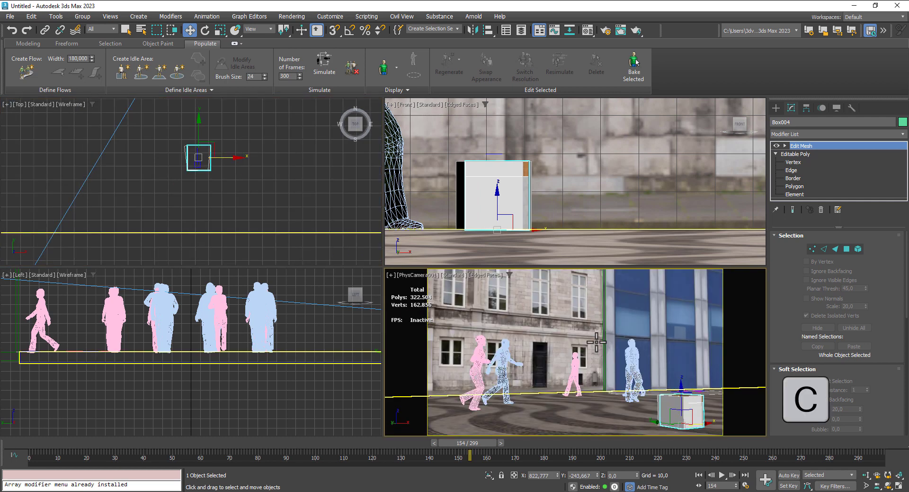
right_click(285, 169)
left_click_drag(230, 157, 64, 156, "shift")
left_click(451, 290)
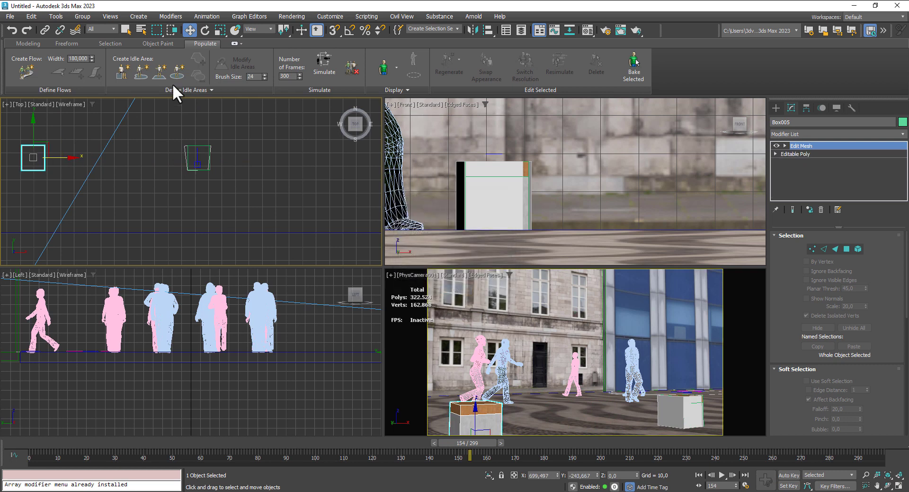
- Place a second Populate seat on the copied foreground box and align it with the box in the top view
left_click(122, 72)
left_click(33, 157)
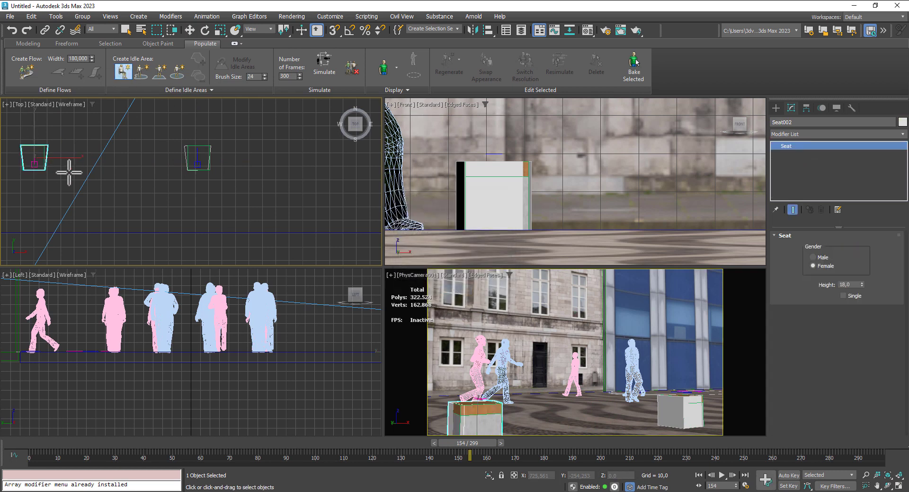
middle_click_drag(75, 162, 112, 163)
scroll(79, 162, "up", 5)
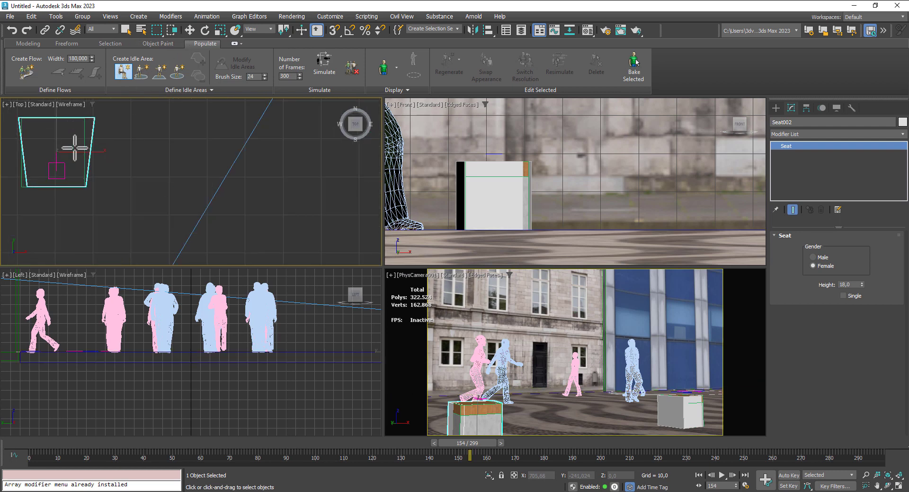
left_click(188, 31)
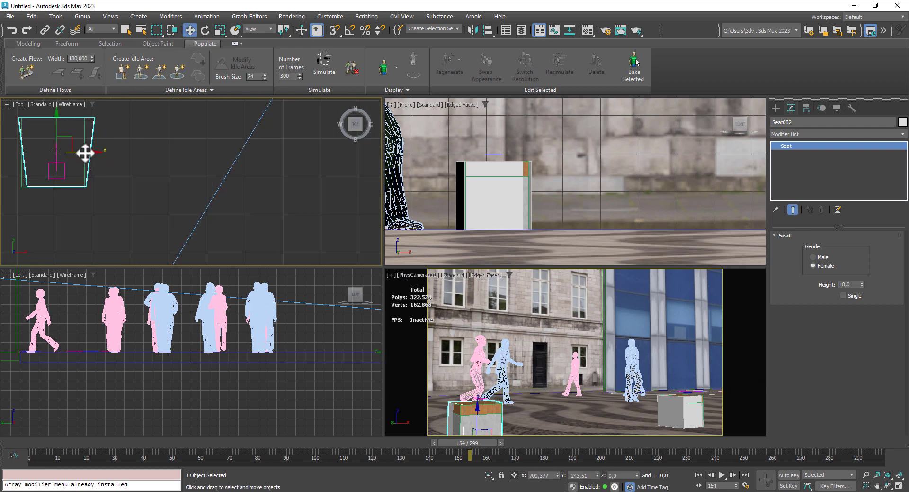
right_click(85, 152)
left_click(54, 125)
left_click_drag(54, 126, 53, 126)
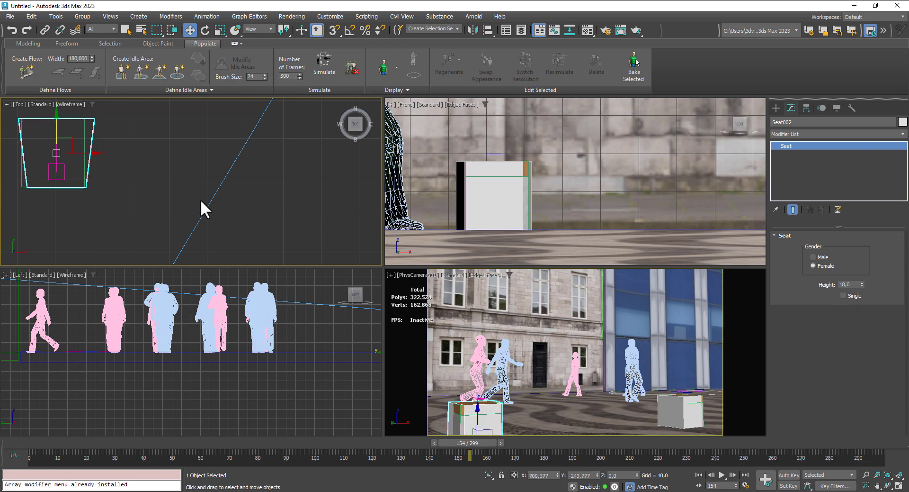
- Clone the first wood-topped box along Y, as a Copy, to a spot among the people farther back
middle_click_drag(193, 160, 163, 229)
scroll(178, 167, "down", 6)
scroll(214, 203, "up", 4)
scroll(319, 199, "down", 5)
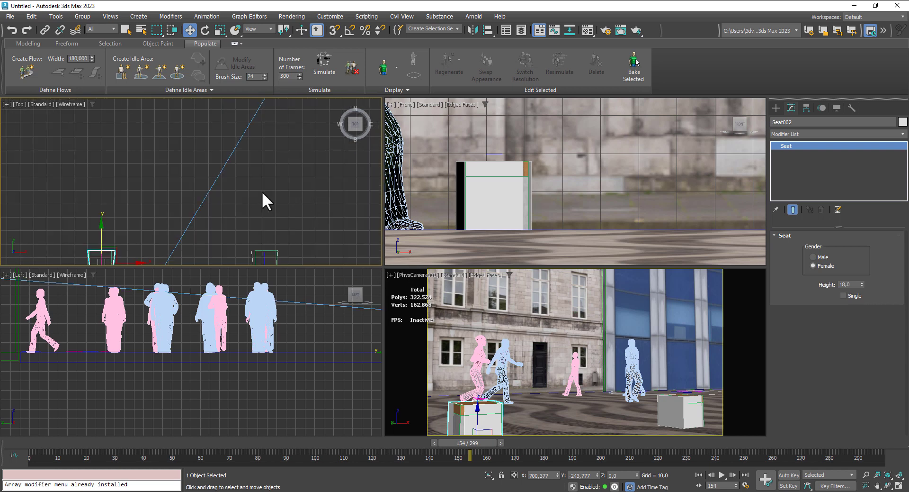
left_click(254, 180)
scroll(254, 180, "up", 3)
middle_click_drag(227, 163, 198, 199)
scroll(219, 188, "down", 5)
middle_click_drag(280, 177, 256, 222)
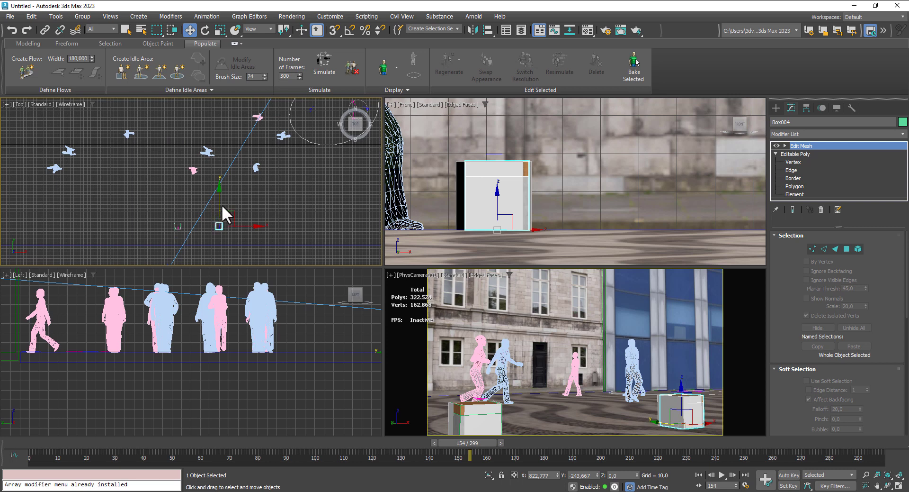
left_click_drag(223, 208, 231, 81, "shift")
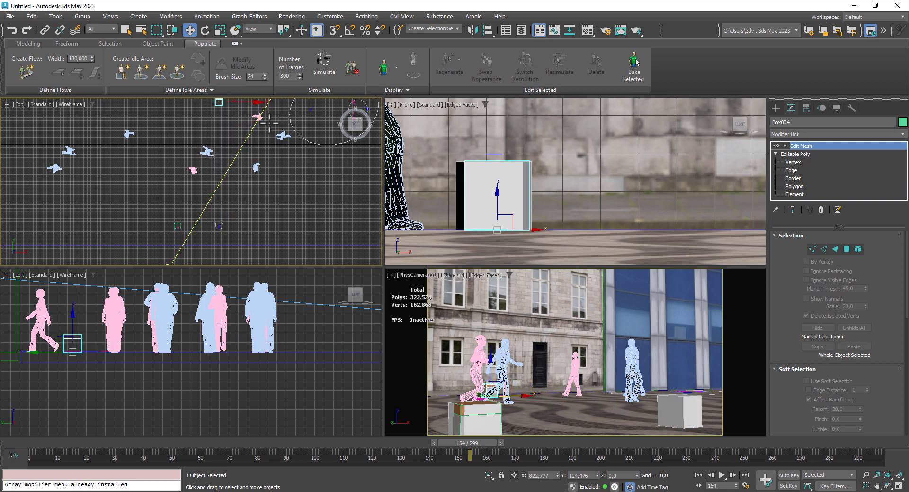
key("ctrl+z")
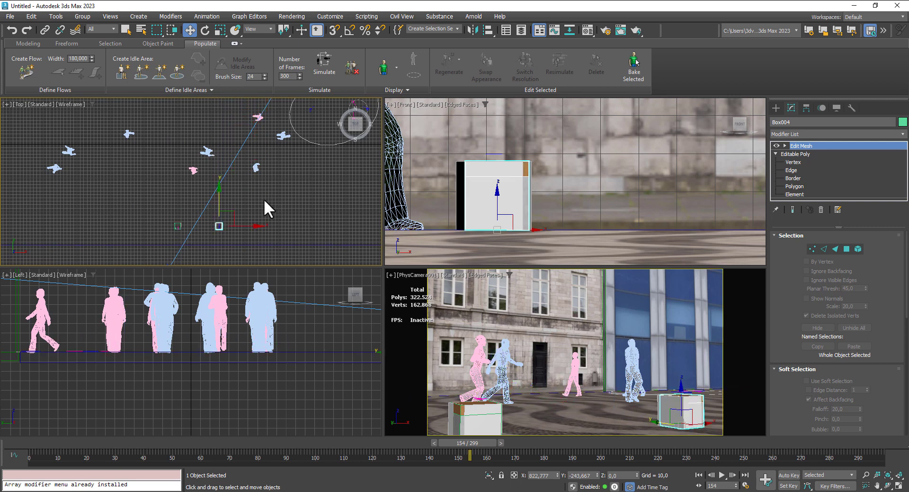
left_click_drag(221, 204, 222, 97, "shift")
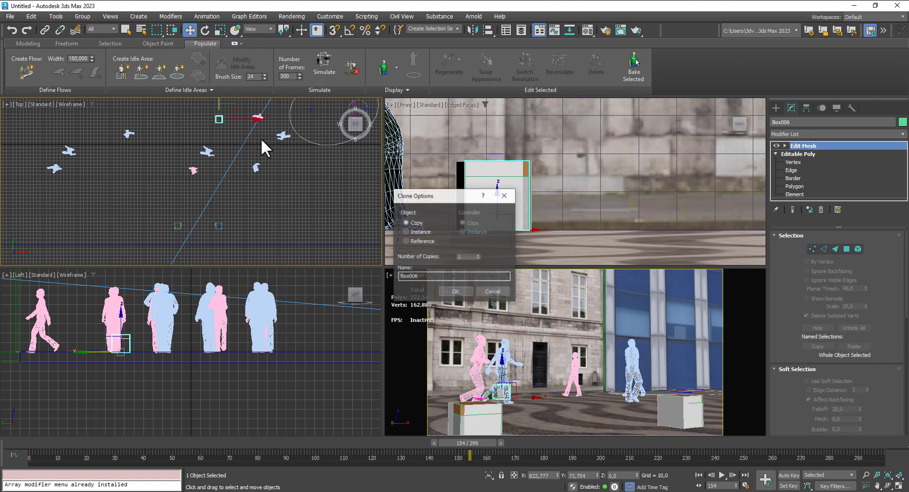
left_click(452, 290)
- Move the new box copy back toward the stone facade, to about X 887,6 and Y 162,8
middle_click_drag(183, 159, 159, 264)
scroll(187, 221, "up", 4)
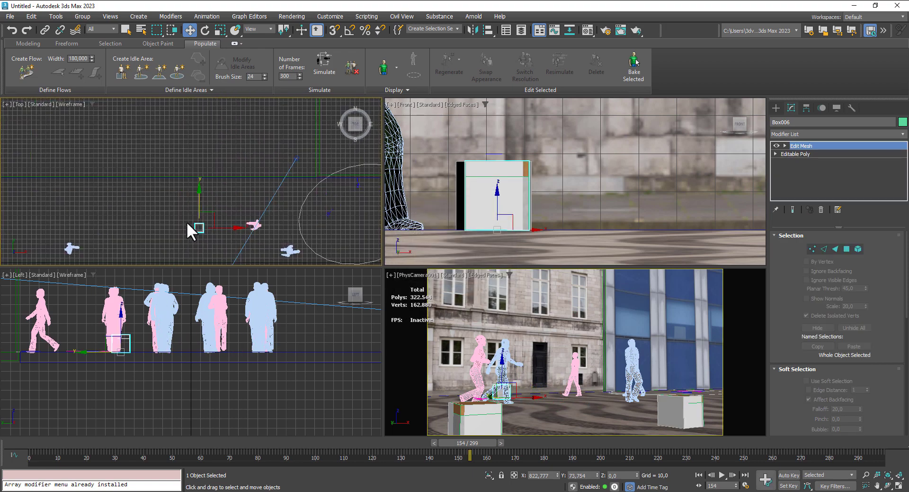
mouse_move(221, 218)
left_mouse_down()
mouse_move(218, 174)
mouse_move(223, 185)
mouse_move(197, 181)
mouse_move(275, 186)
left_mouse_up()
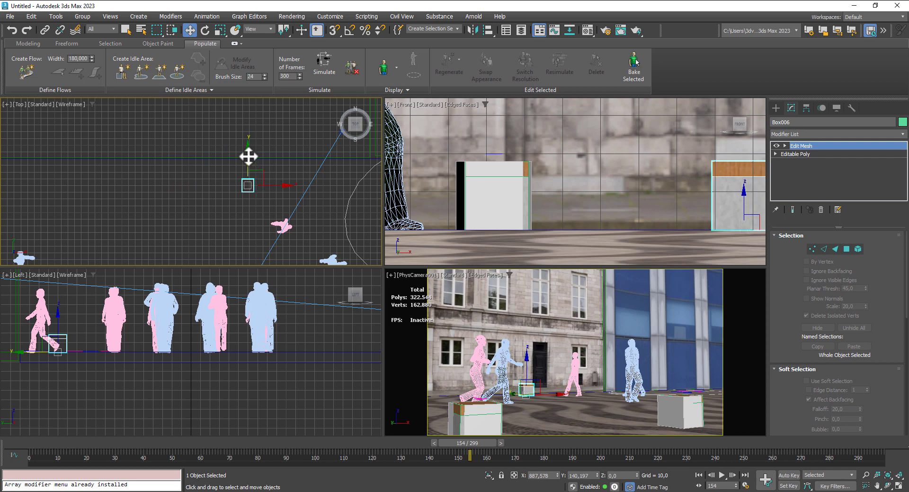
left_click_drag(249, 156, 242, 142)
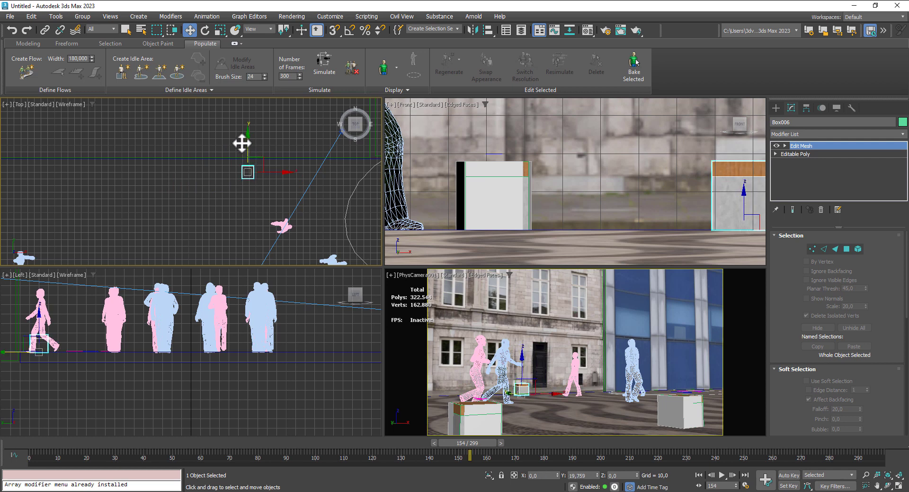
- Place a third Populate seat on the box copy near the stone facade
left_click(122, 71)
left_click(247, 169)
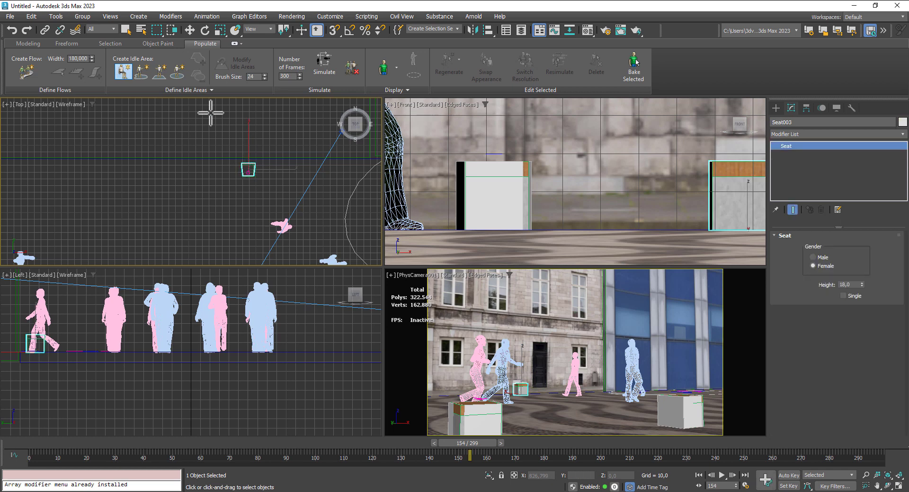
left_click(190, 32)
scroll(247, 201, "up", 5)
middle_click_drag(245, 143, 218, 210)
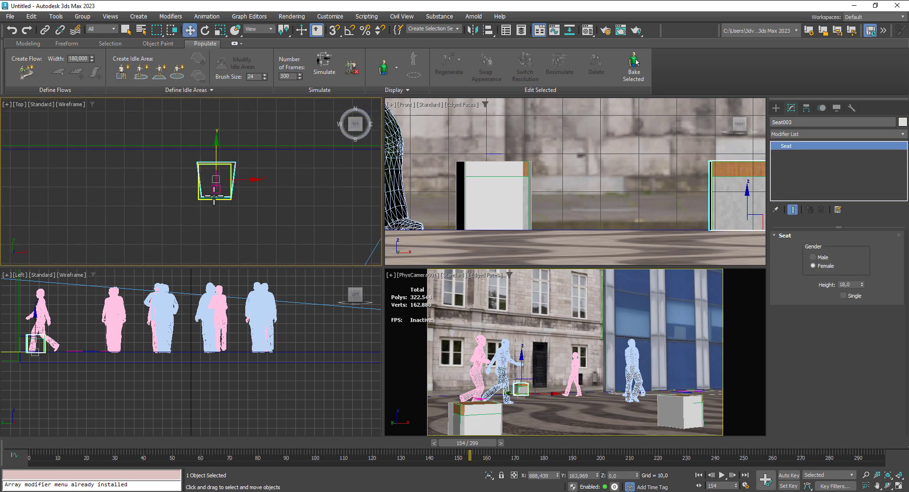
- Rotate the third seat by half a turn and align it with the rear box
left_click(205, 31)
left_click_drag(245, 158, 308, 333)
left_click(191, 33)
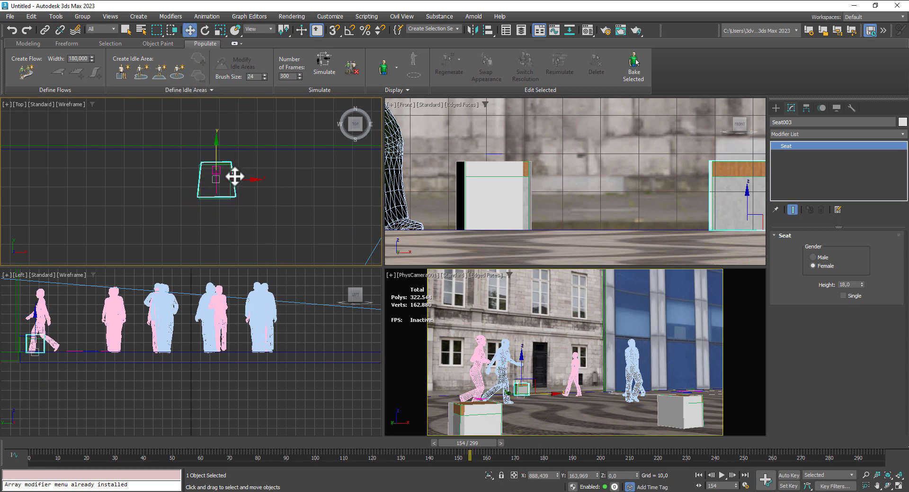
left_click_drag(227, 175, 226, 173)
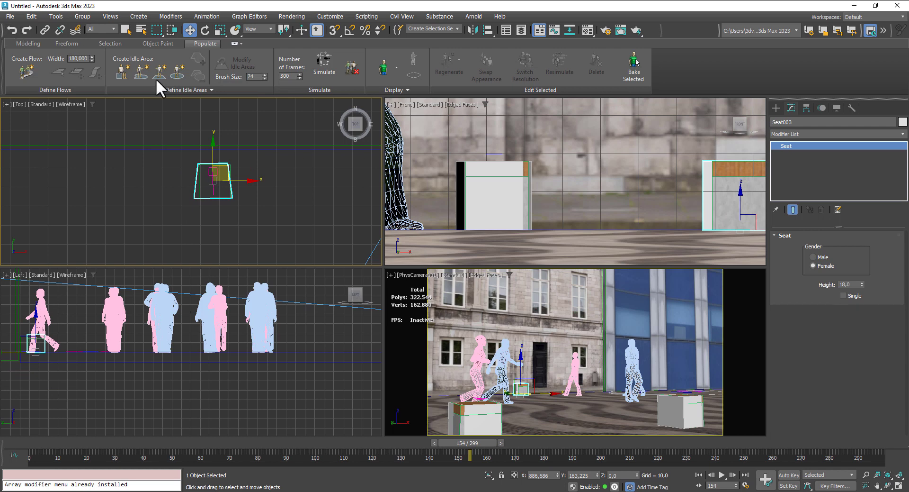
- Simulate the crowd with the new seats and maximize the camera view with edged faces turned off
left_click(329, 67)
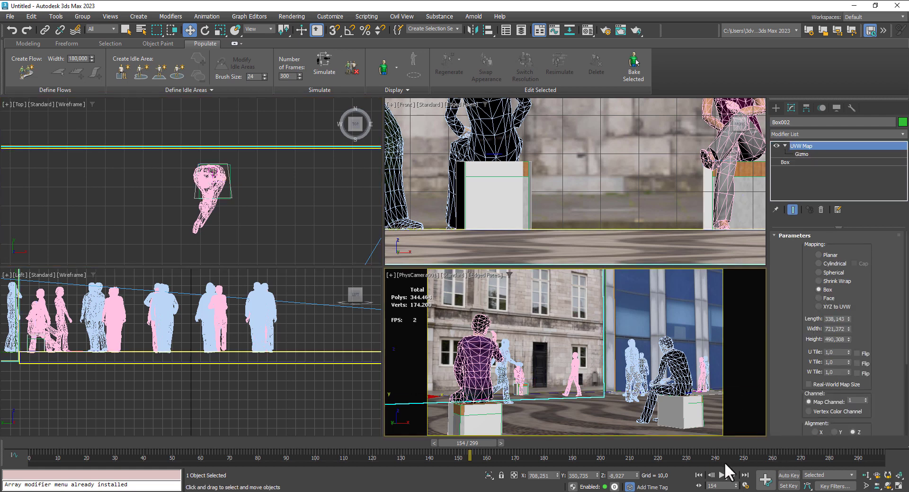
left_click(900, 486)
key("F4")
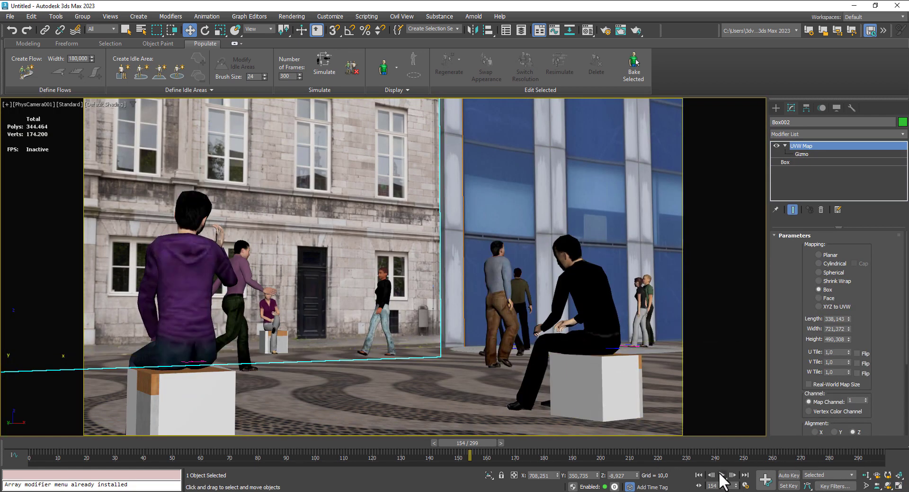
- Play the crowd animation through the camera view and stop it at frame 213
left_click(721, 473)
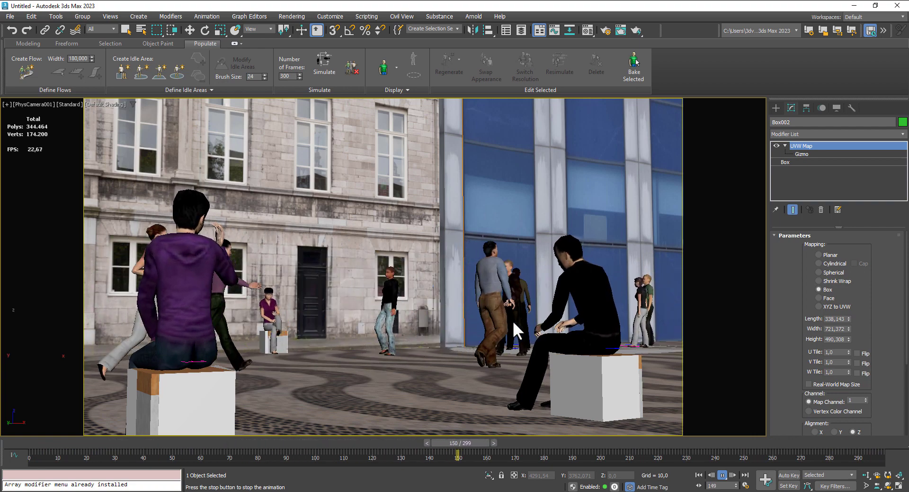
left_click(723, 475)
- Hide the seat objects covering the two wood-topped boxes in the foreground
left_click(597, 377)
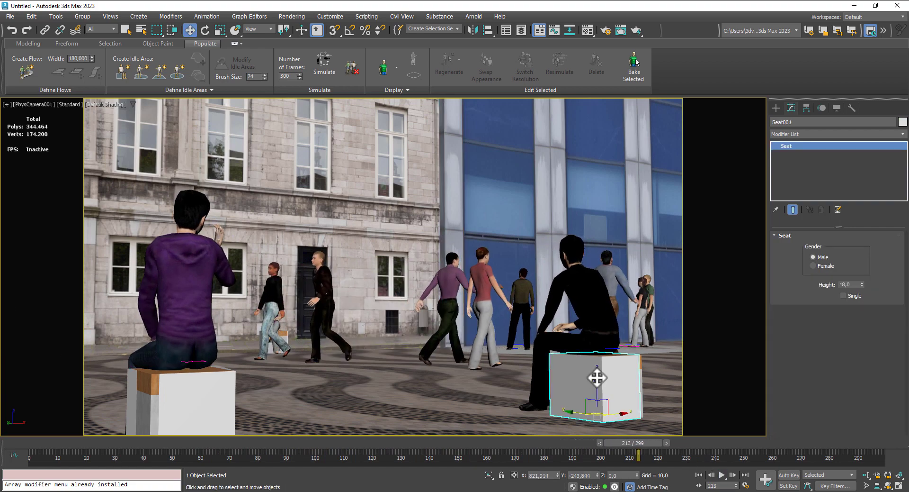
right_click(597, 377)
left_click(610, 329)
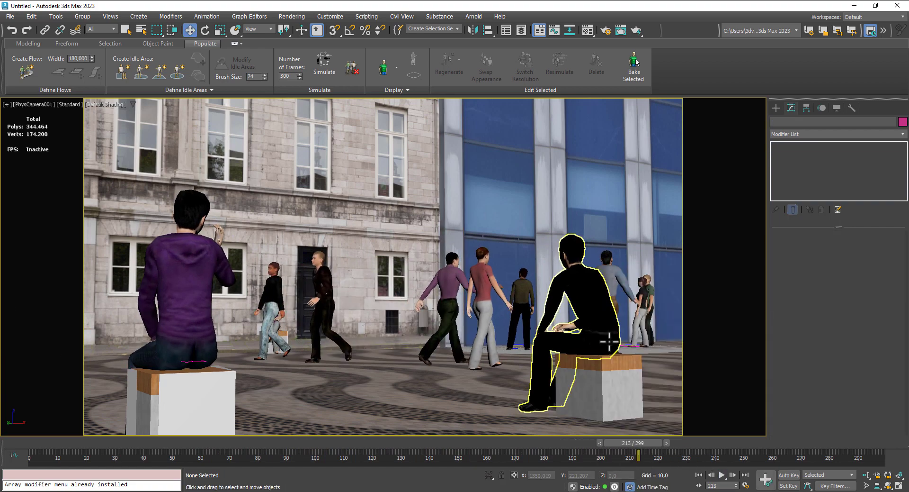
left_click(215, 406)
right_click(215, 406)
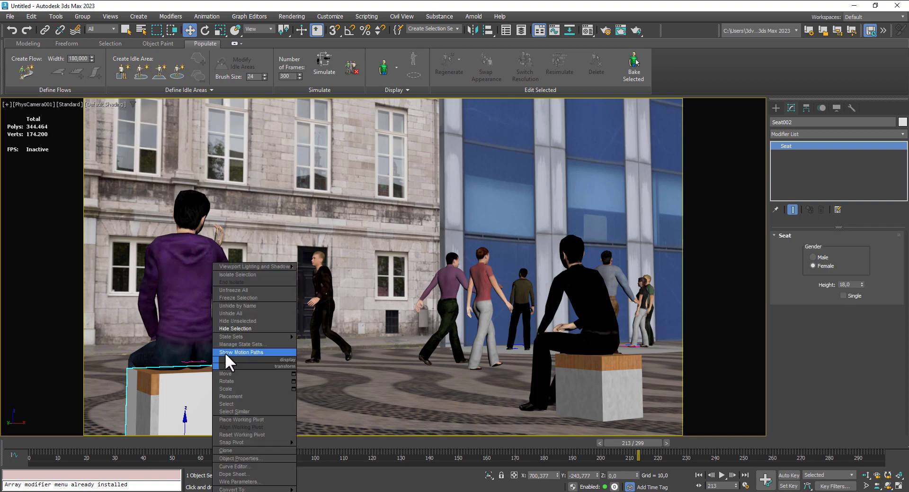
left_click(233, 328)
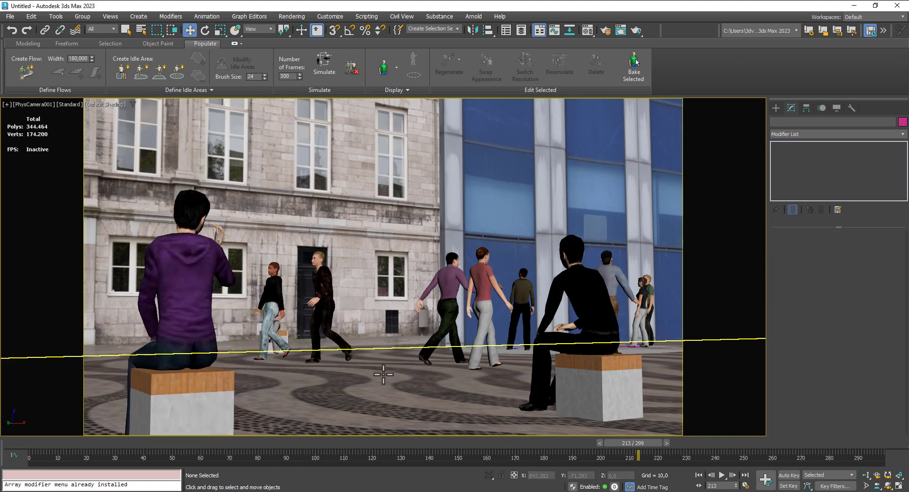
- Hide the seat object covering the rear box near the building facade
left_click(288, 341)
right_click(288, 341)
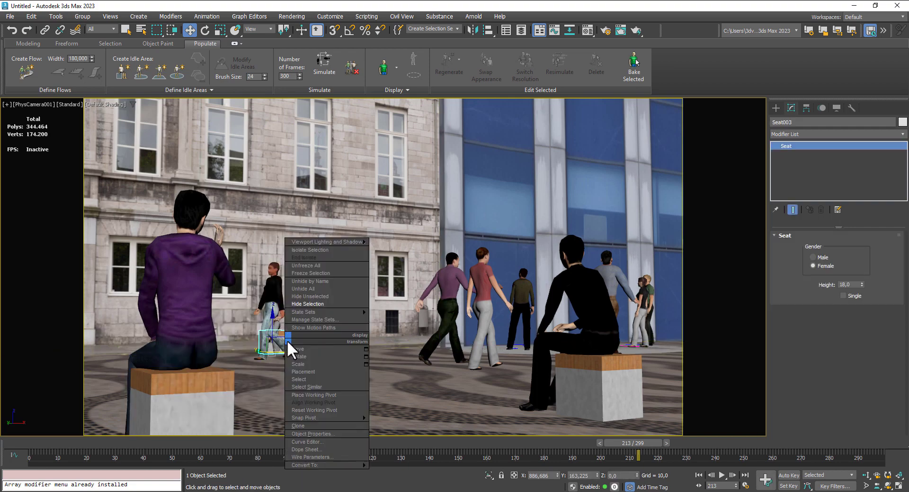
left_click(306, 306)
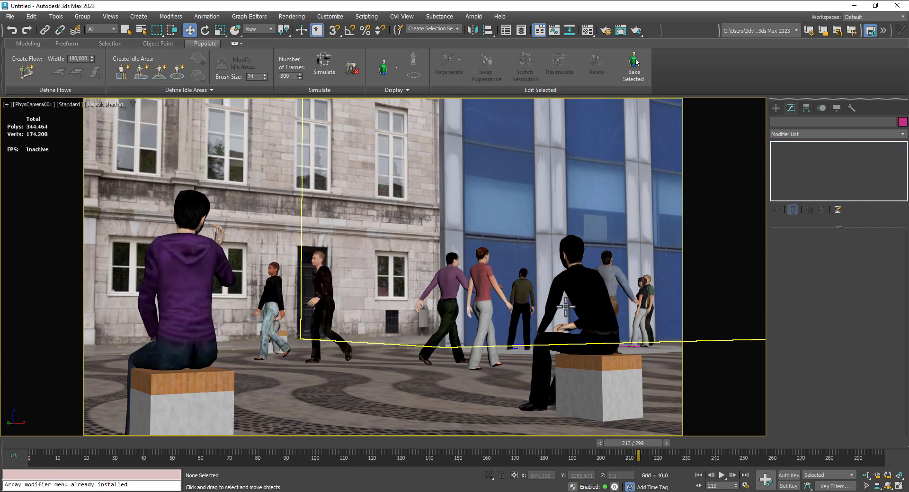
- Restore the four-viewport layout and move the idle area in the top view to about X 1097, Y 82
left_click(899, 485)
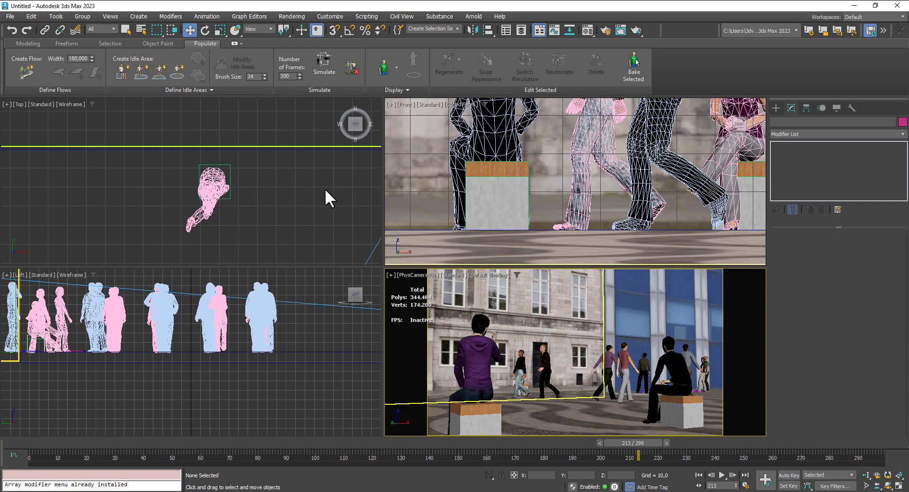
left_click(273, 167)
scroll(235, 181, "down", 4)
middle_click_drag(236, 182, 185, 184)
scroll(195, 179, "up", 4)
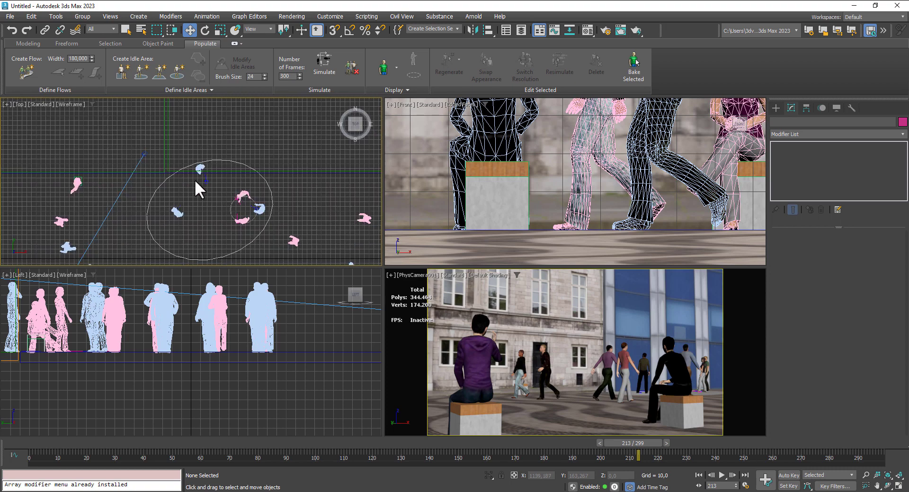
left_click(263, 181)
left_click(205, 30)
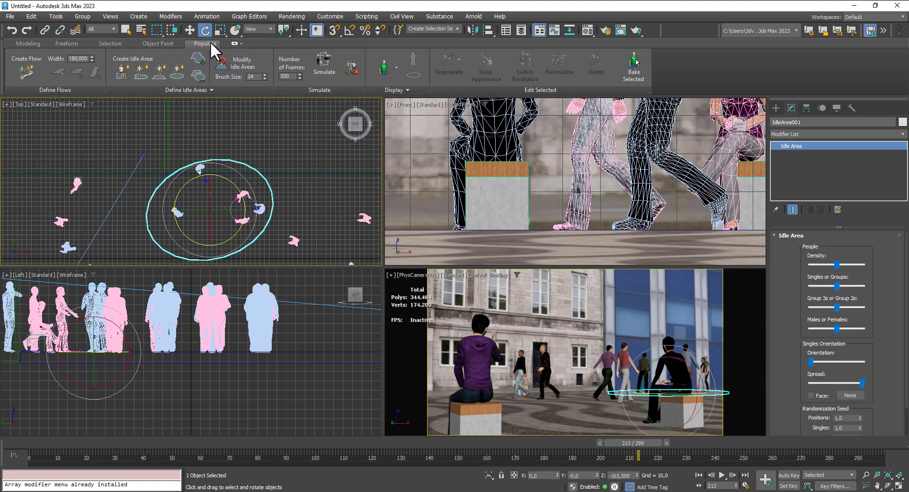
left_click(189, 30)
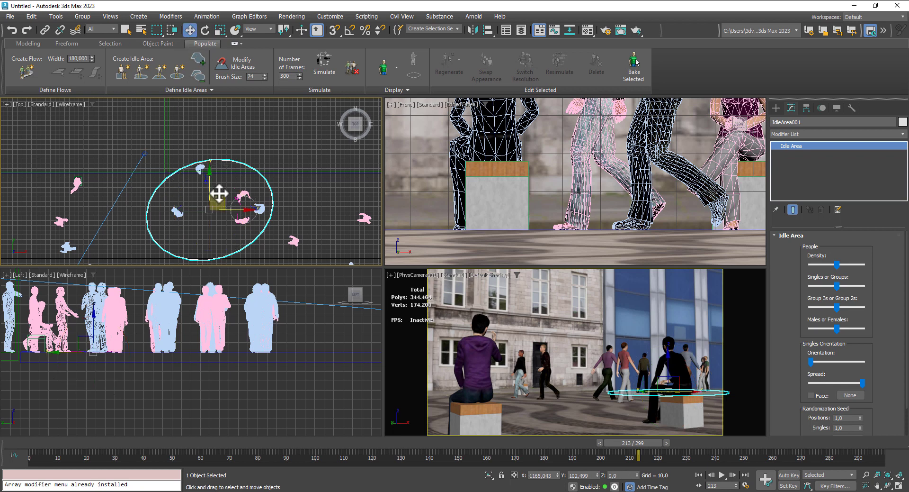
left_click_drag(213, 205, 187, 203)
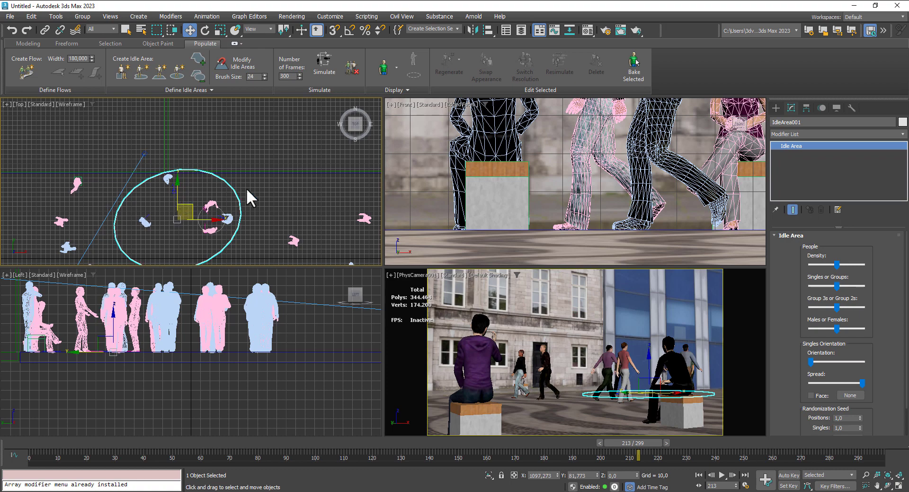
- Unhide all hidden objects in the scene
scroll(246, 187, "down", 3)
middle_click_drag(253, 182, 255, 158)
scroll(283, 176, "up", 3)
scroll(283, 177, "down", 3)
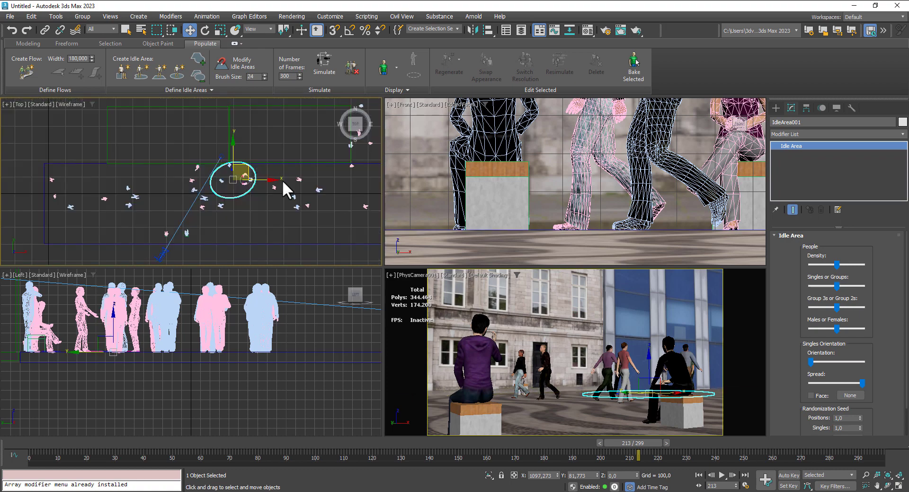
scroll(242, 177, "up", 2)
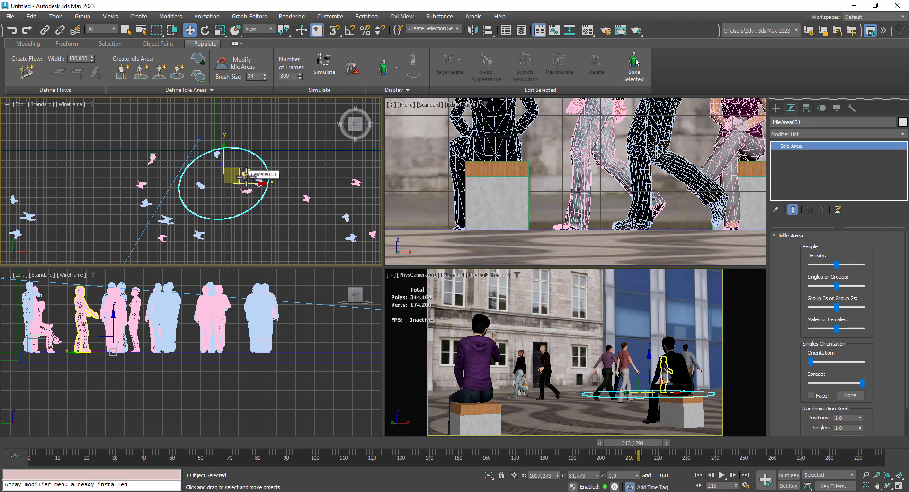
right_click(281, 223)
left_click(297, 171)
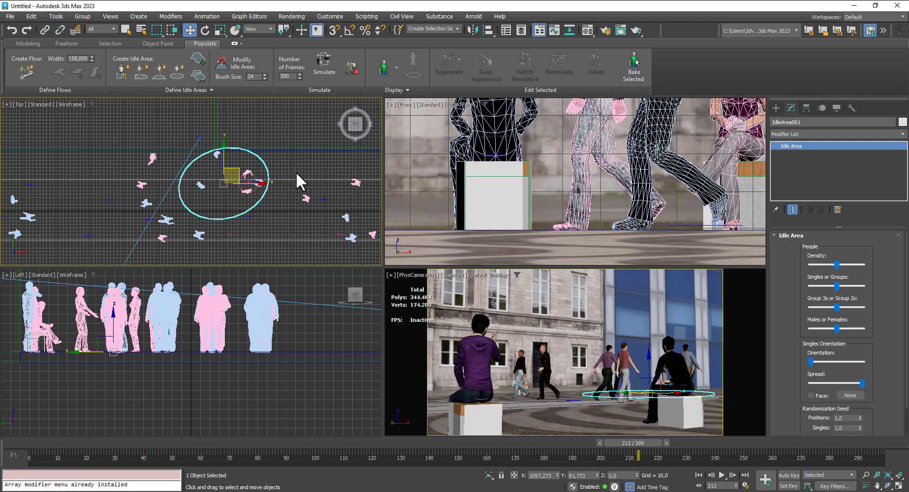
- Move the L-shaped walking flow about 67 units along negative Y, away from the stone building, in the top view
left_click(293, 200)
scroll(277, 199, "down", 5)
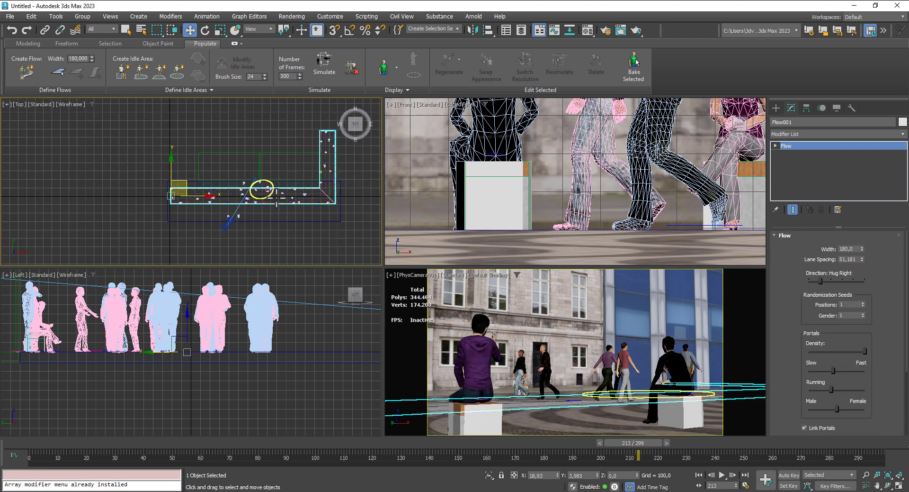
scroll(194, 183, "up", 4)
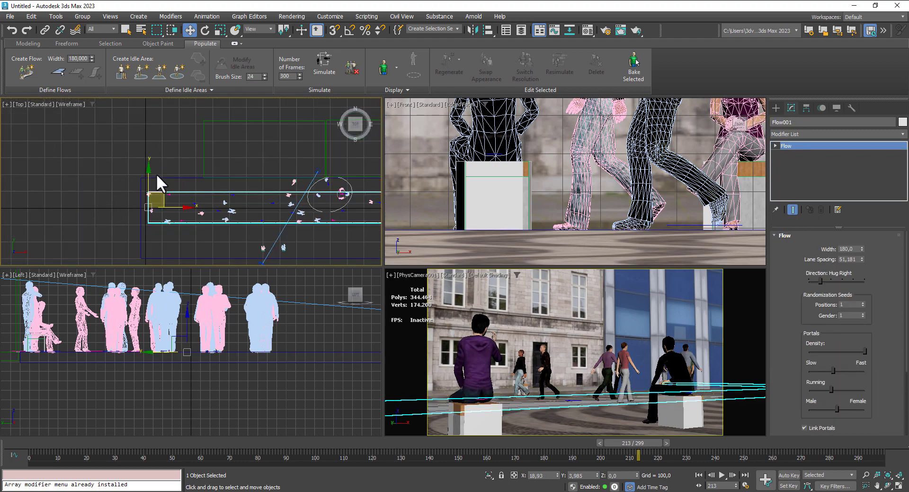
left_click_drag(148, 179, 152, 190)
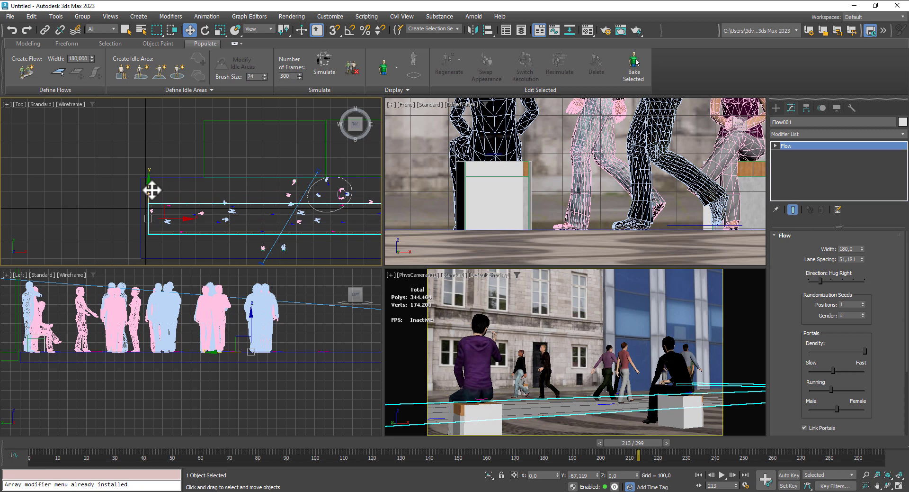
- Hide the L-shaped walking flow
middle_click_drag(252, 205, 166, 175)
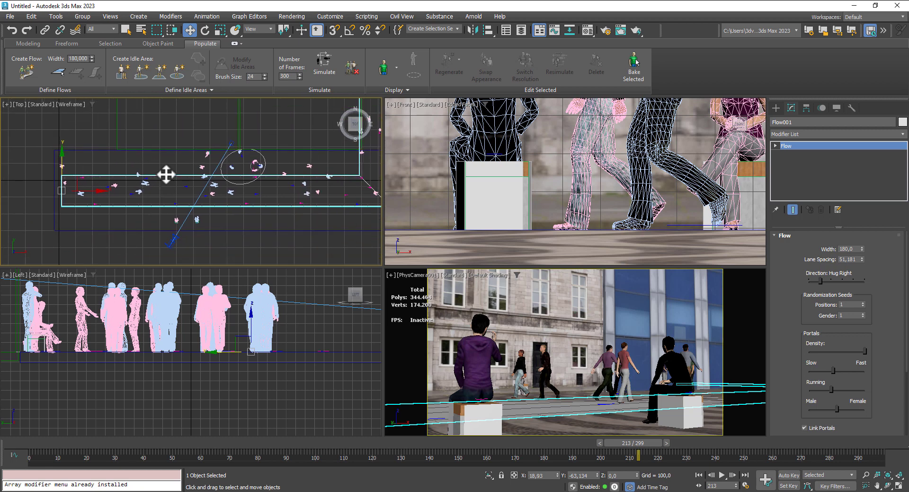
right_click(164, 177)
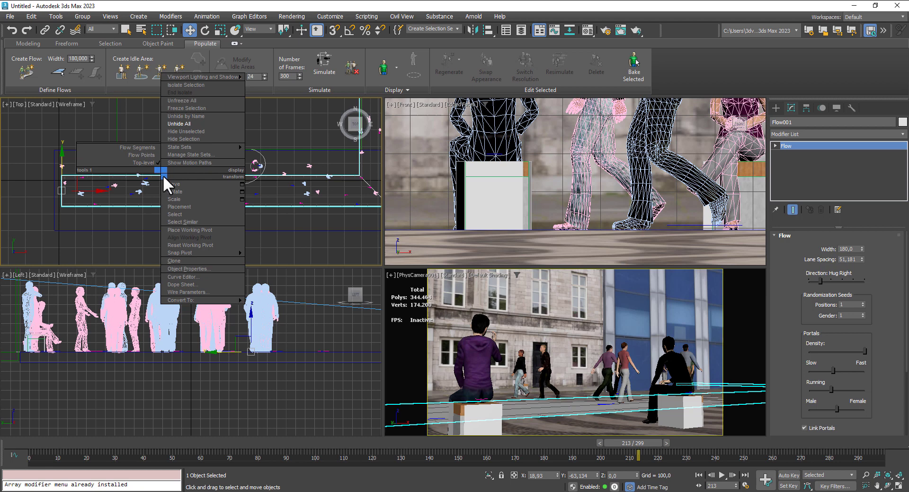
left_click(181, 139)
- Hide the two seat objects covering the wood-topped boxes in the camera view's foreground
left_click(490, 422)
right_click(489, 422)
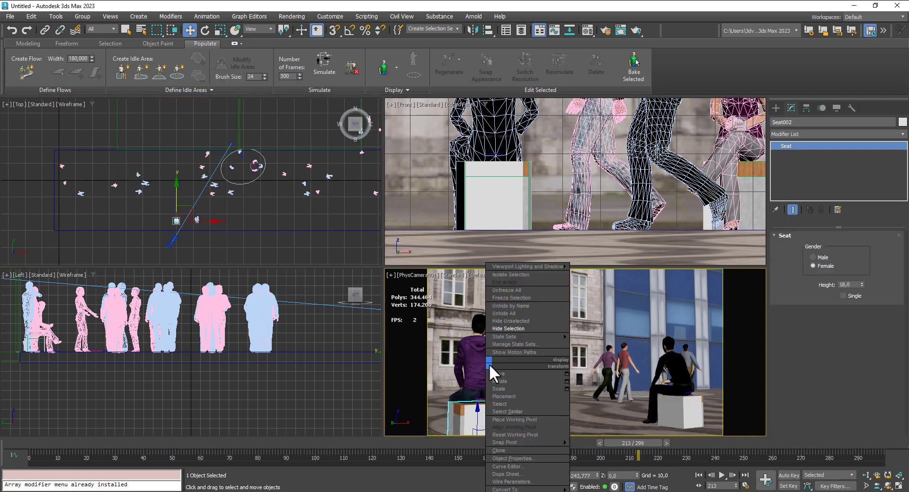
left_click(505, 328)
left_click(675, 408)
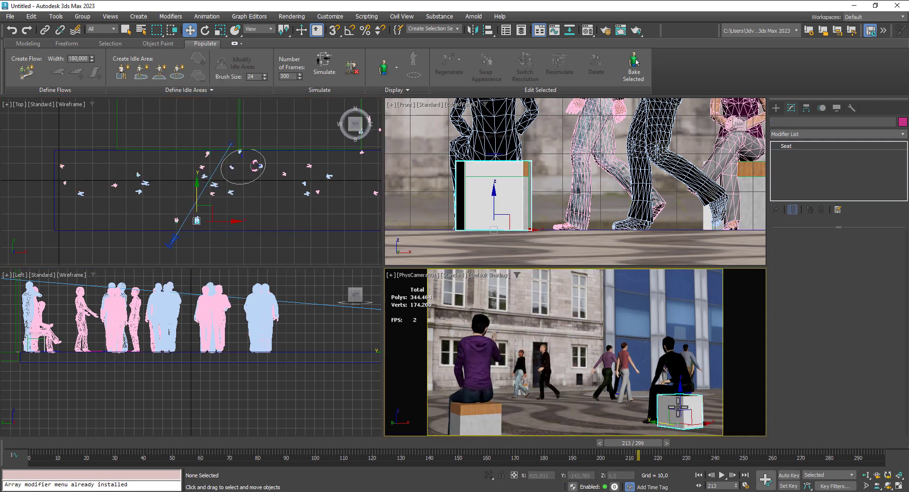
right_click(677, 406)
left_click(689, 327)
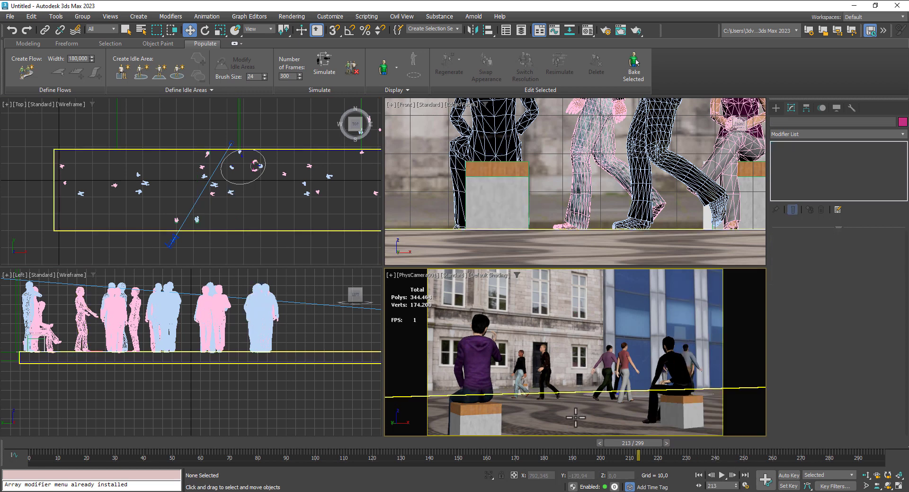
- Hide the seat object over the rear box and select the man walking in front of the building door
left_click(529, 389)
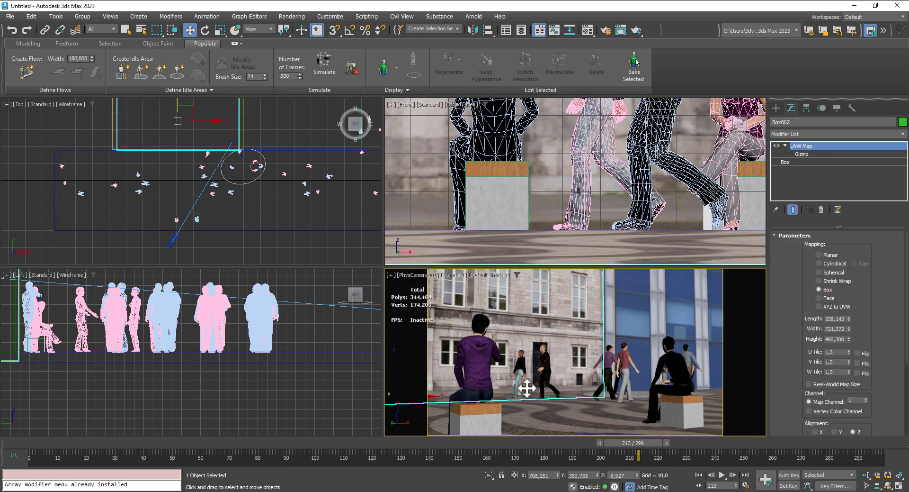
left_click(521, 387)
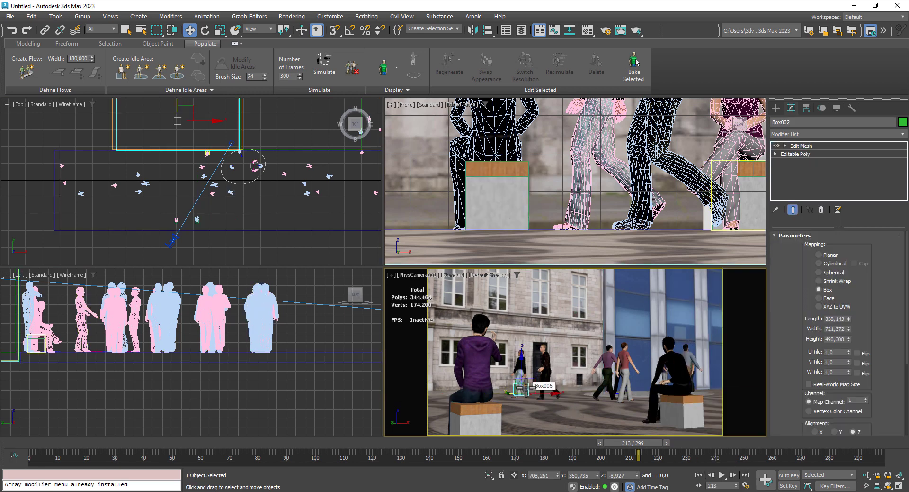
right_click(526, 388)
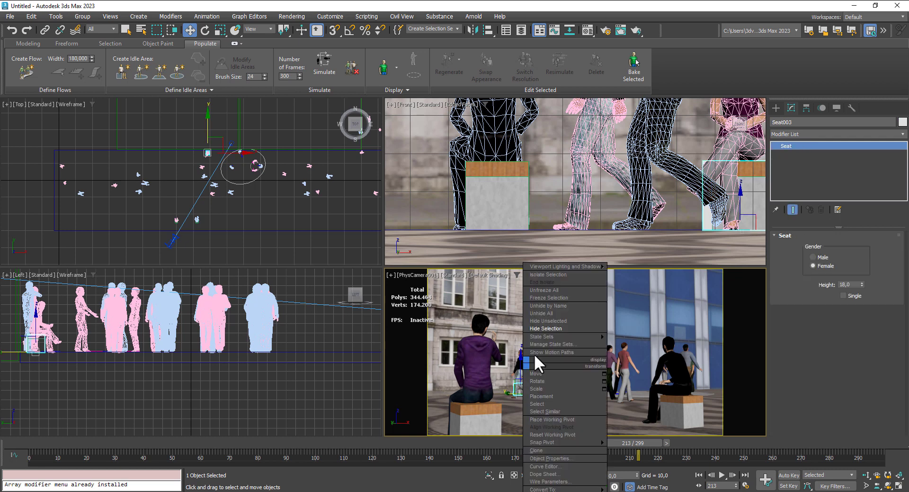
left_click(536, 329)
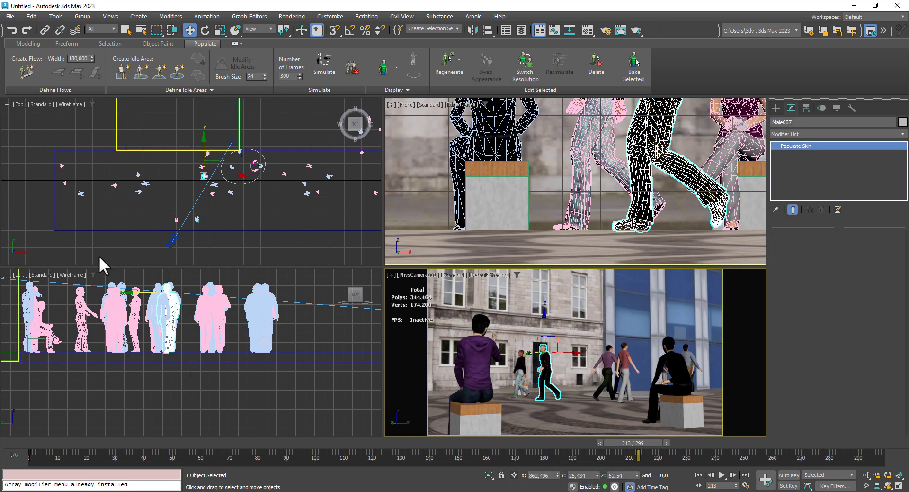
- Switch the selected walking man's mesh resolution and return it to its original level
scroll(242, 181, "up", 3)
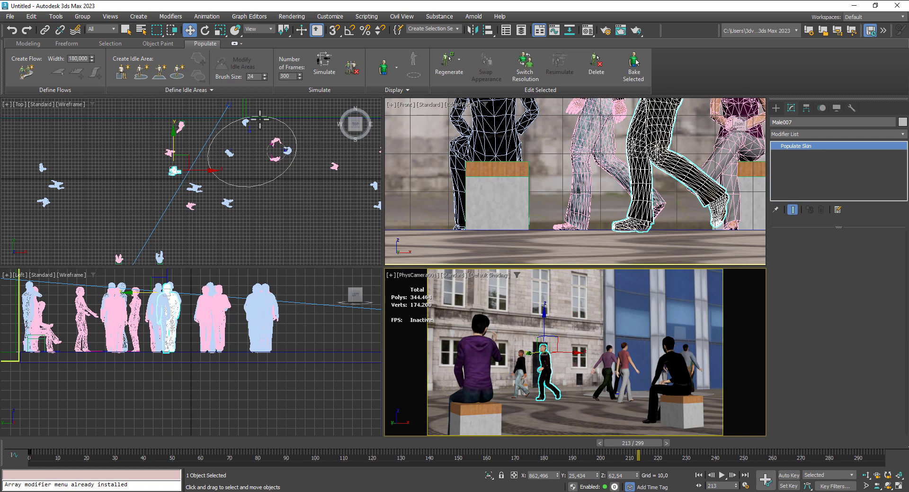
scroll(259, 118, "up", 2)
scroll(260, 118, "down", 3)
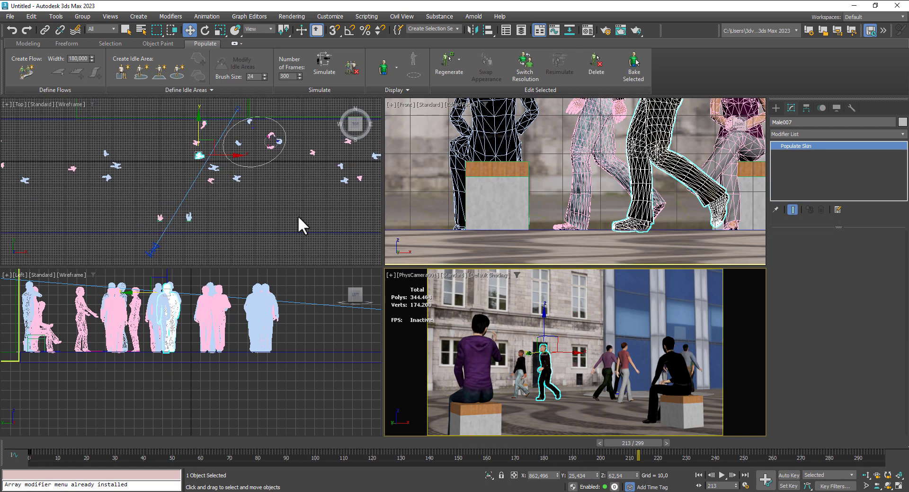
left_click(529, 67)
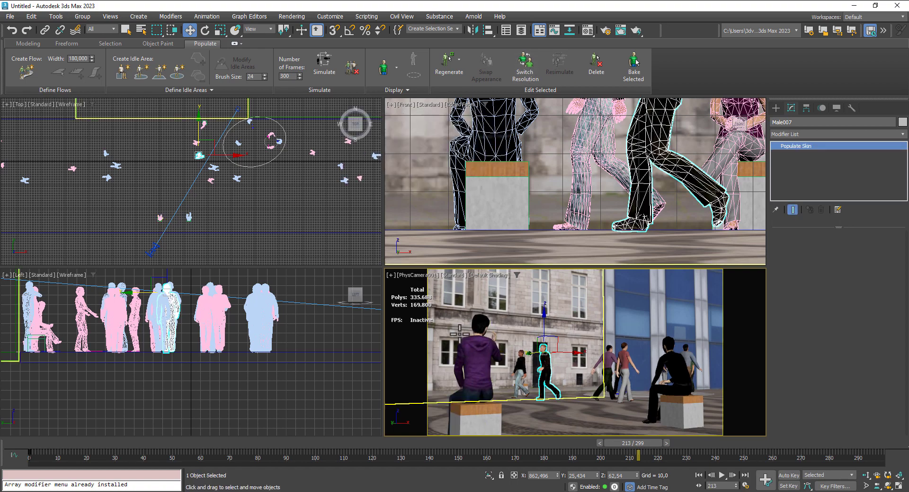
left_click(525, 67)
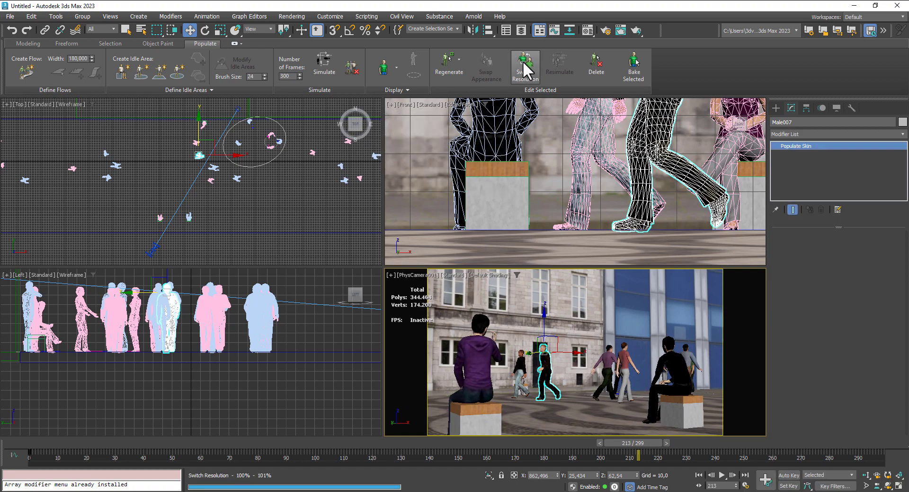
- Simulate the crowd with the moved flow and idle area, and maximize the camera view
left_click(323, 63)
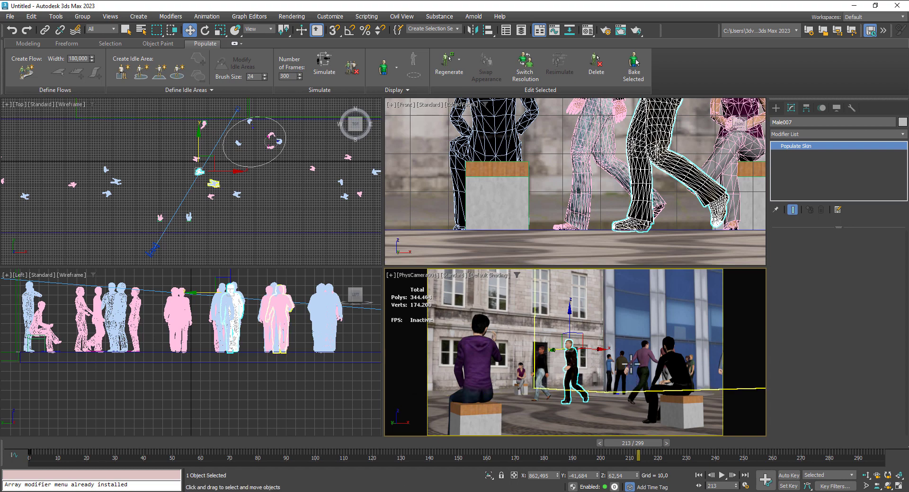
right_click(605, 329)
left_click(743, 385)
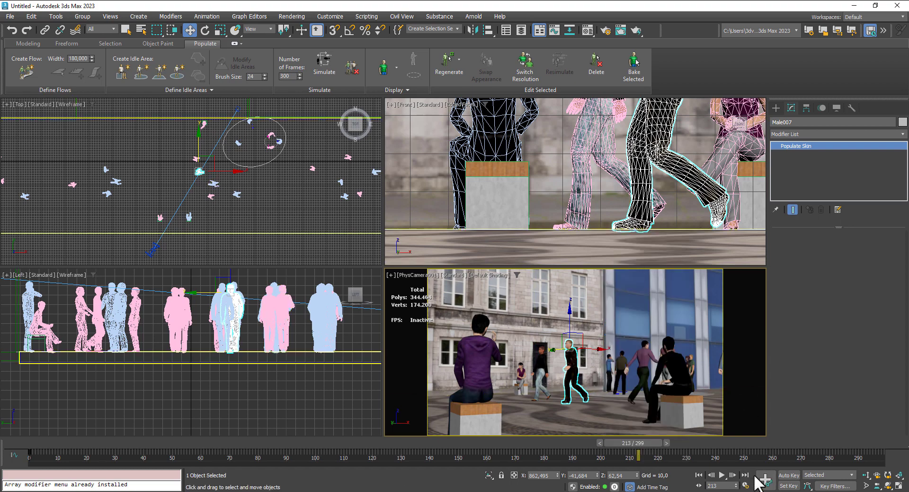
key("alt+w")
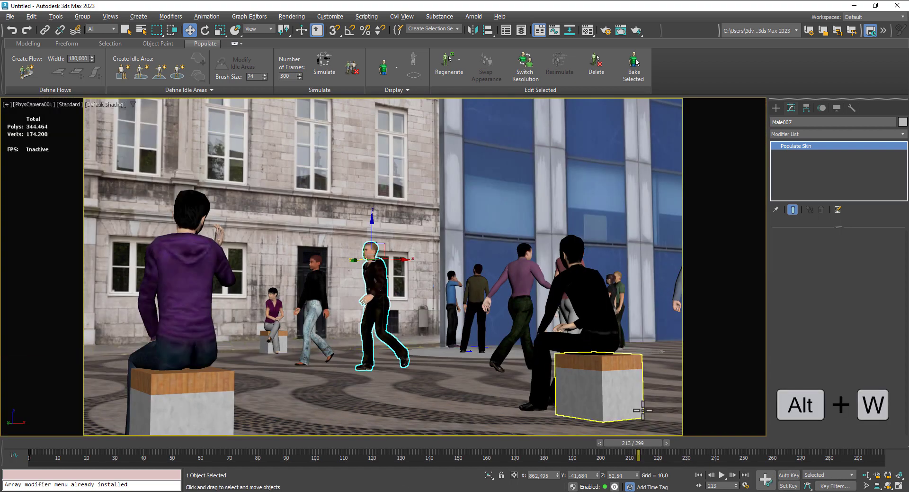
- Play the crowd animation from the first frame through the camera view and stop it
left_click(699, 475)
left_click(722, 475)
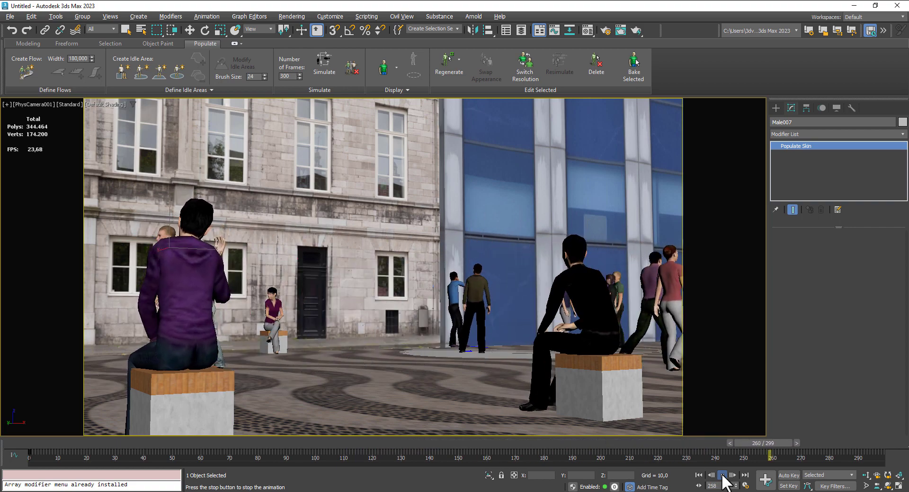
left_click(722, 475)
key("w")
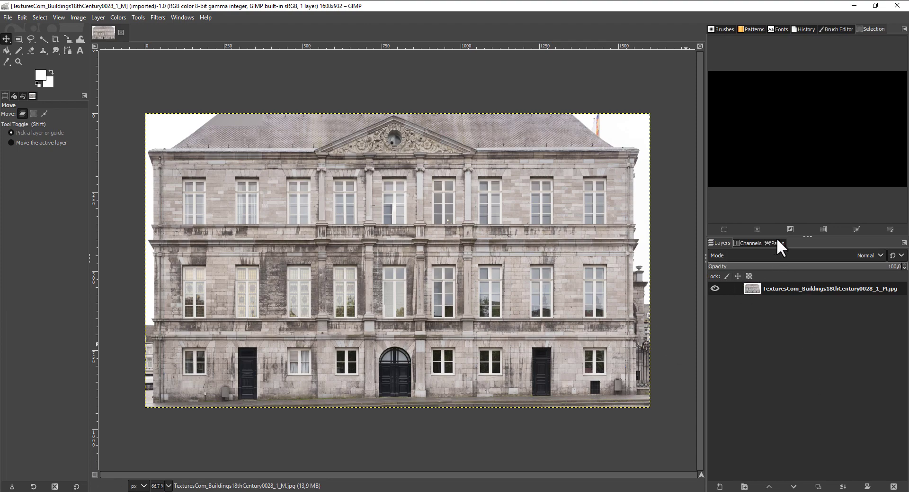
- Switch to GIMP and add a new layer above the building facade texture
left_click(720, 486)
left_click(785, 480)
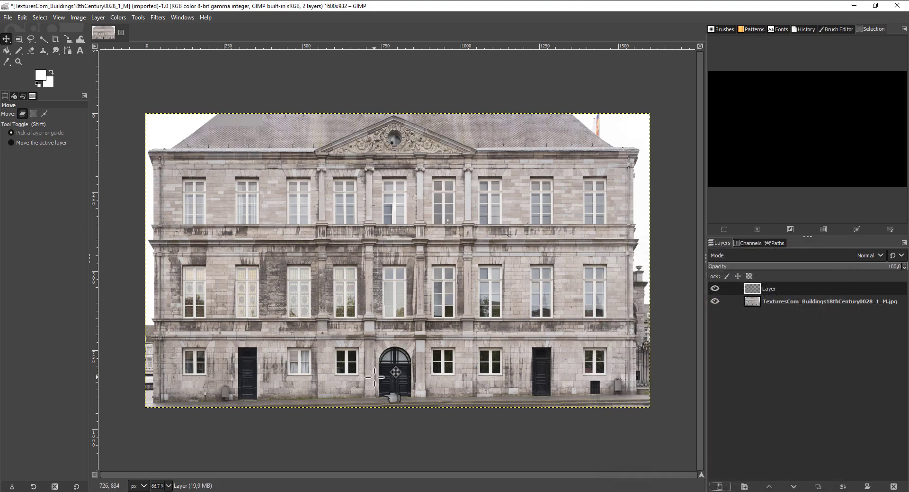
- Fill the two upper panes of the ground-floor window at the facade's far right with white, using rectangular selections of about 26 × 35 px
scroll(598, 355, "up", 3, "ctrl")
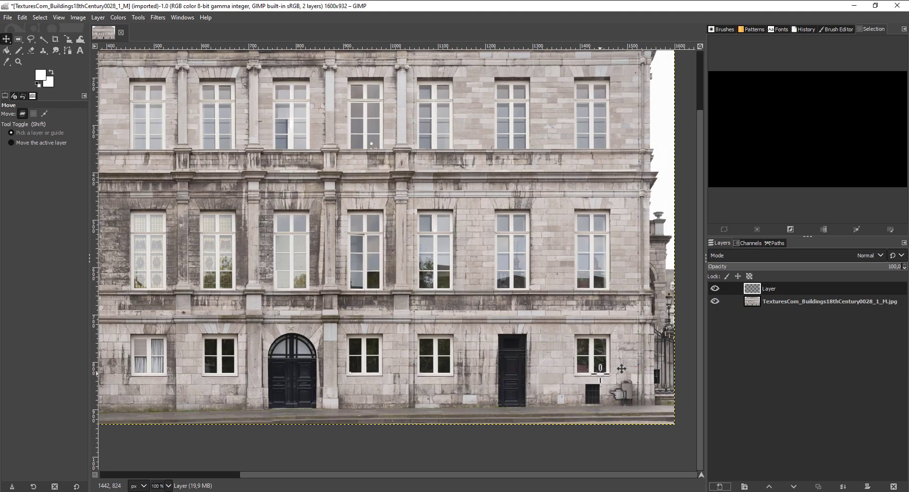
scroll(598, 355, "up", 1, "ctrl")
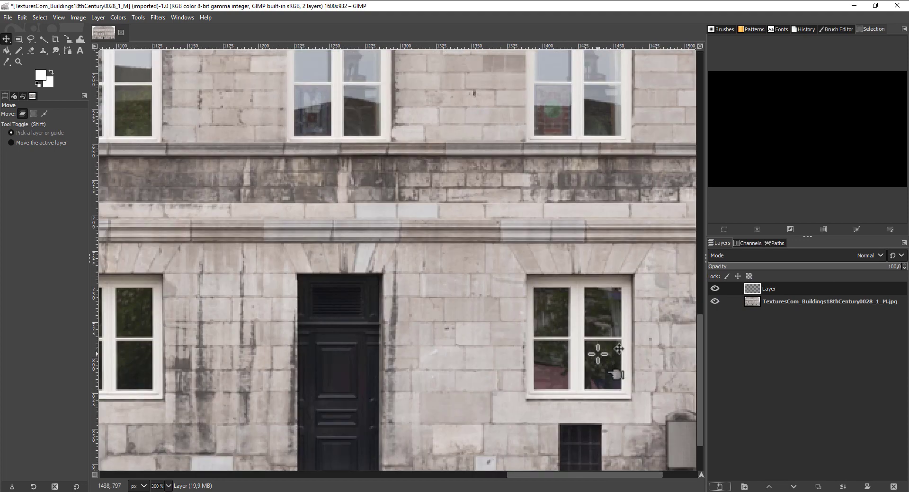
left_click(21, 38)
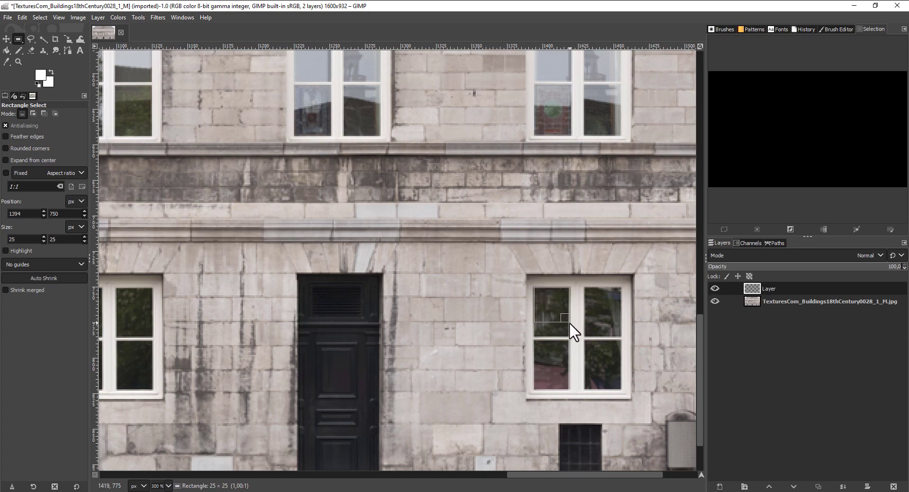
left_click_drag(568, 334, 569, 335)
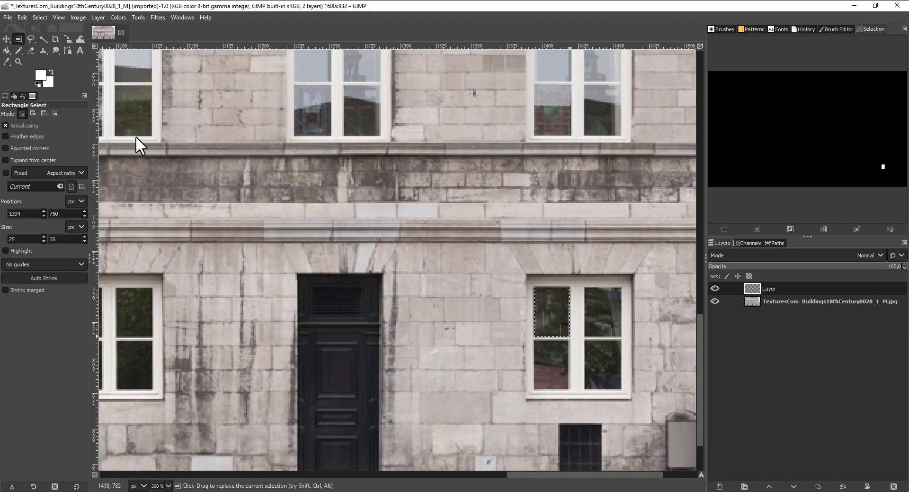
left_click(22, 17)
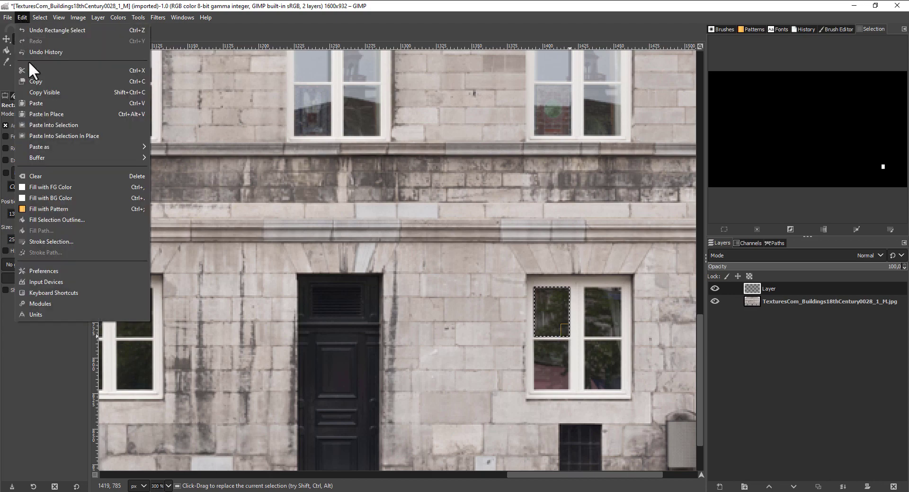
left_click(72, 189)
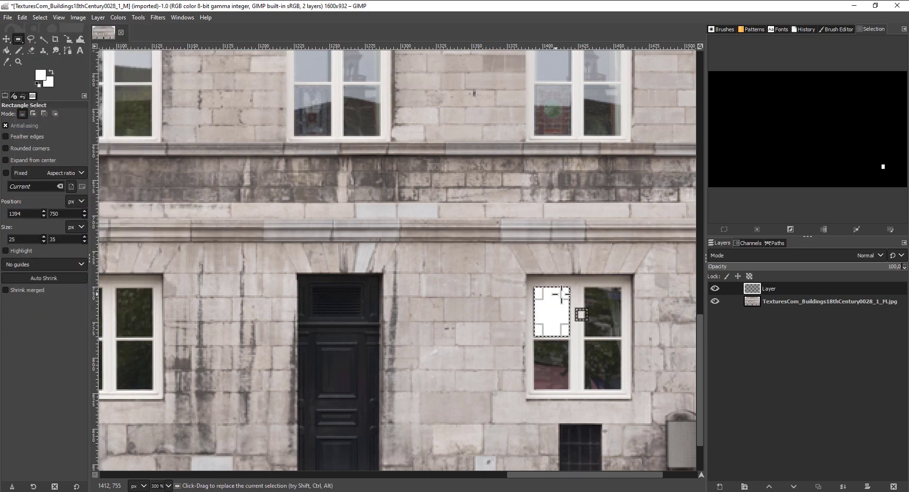
left_click_drag(585, 286, 622, 338)
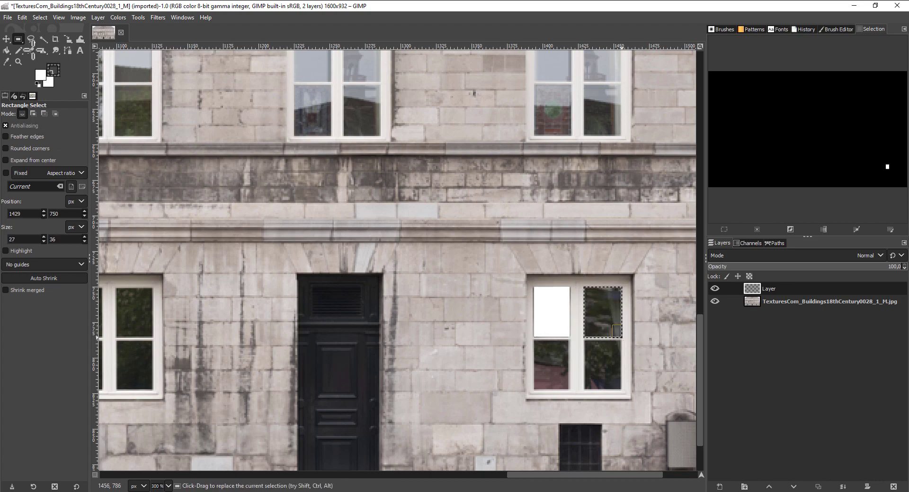
left_click(22, 17)
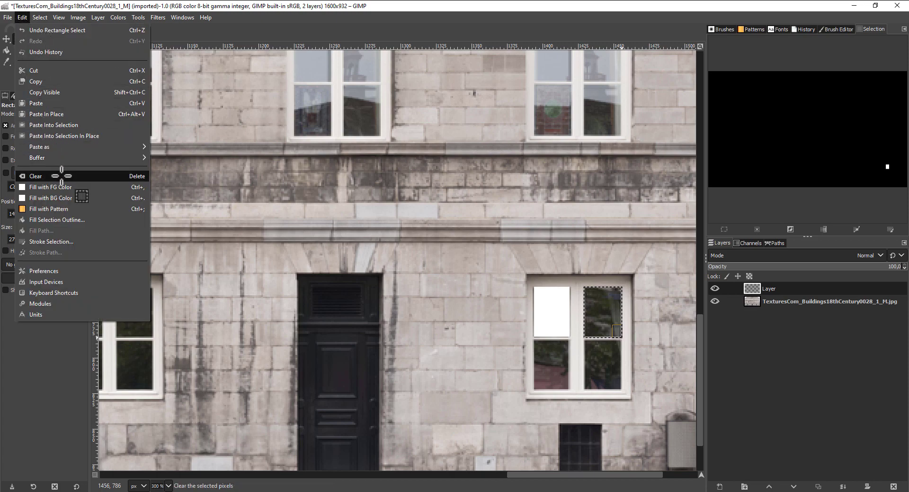
left_click(47, 197)
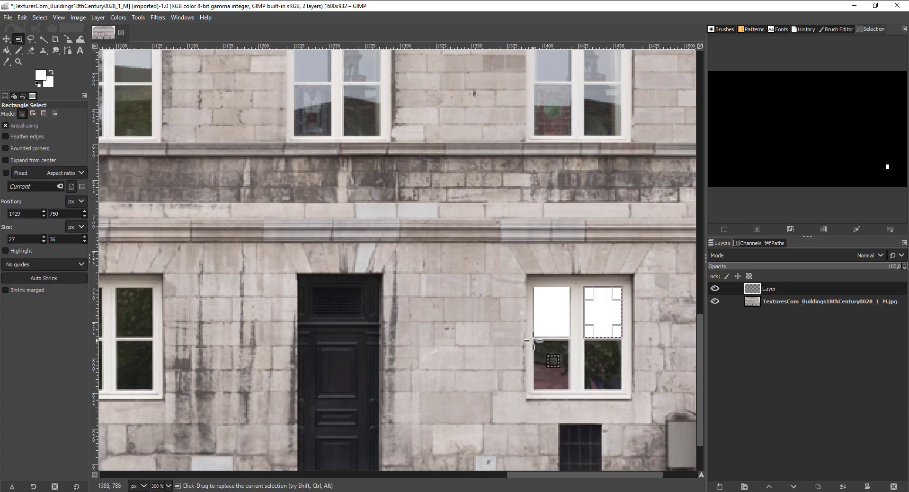
- Fill the two lower panes of the far-right ground-floor window with white and check the foreground color
scroll(546, 350, "up", 3)
middle_click_drag(532, 352, 454, 194)
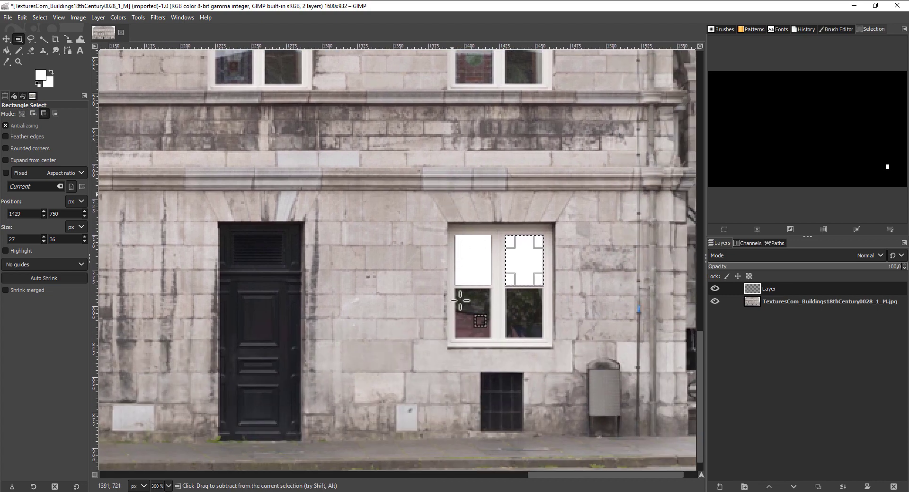
left_click_drag(454, 288, 491, 337)
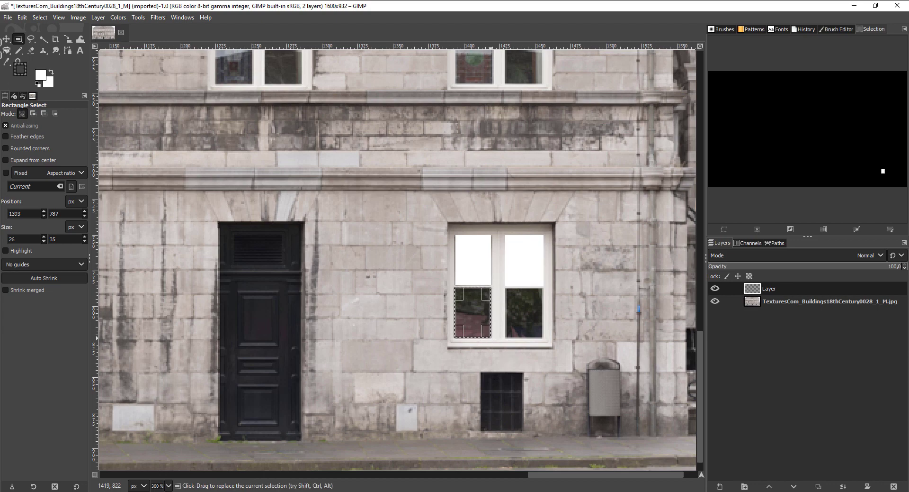
left_click(22, 17)
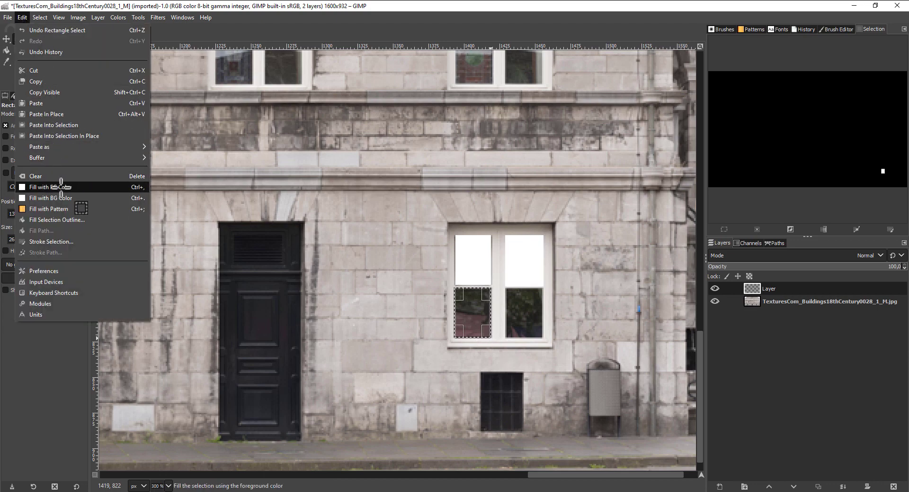
left_click(50, 186)
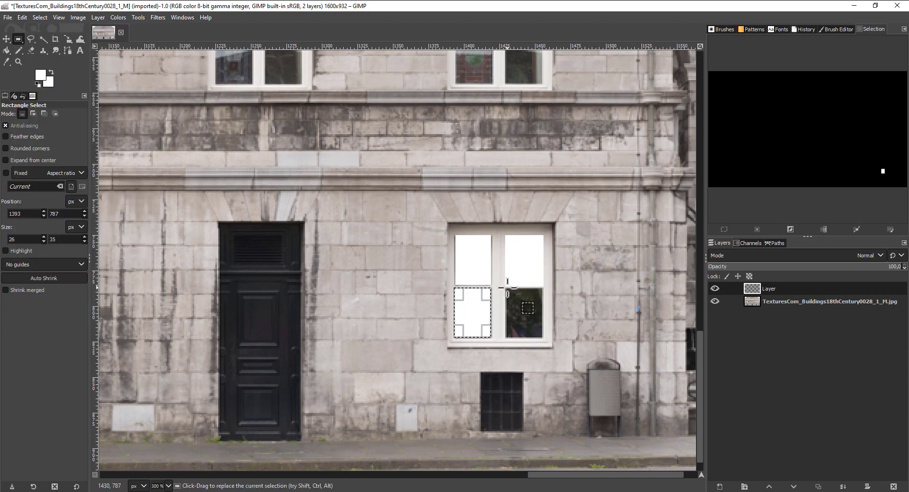
left_click_drag(506, 289, 543, 337)
left_click(22, 17)
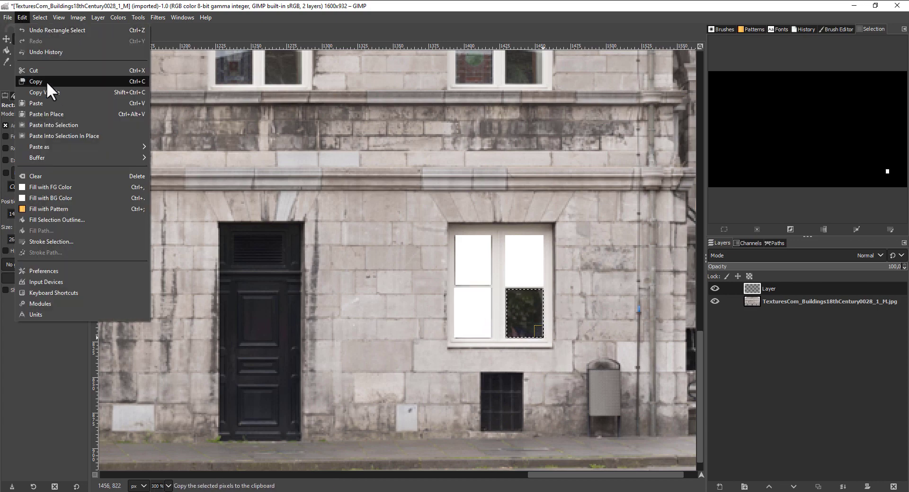
left_click(47, 184)
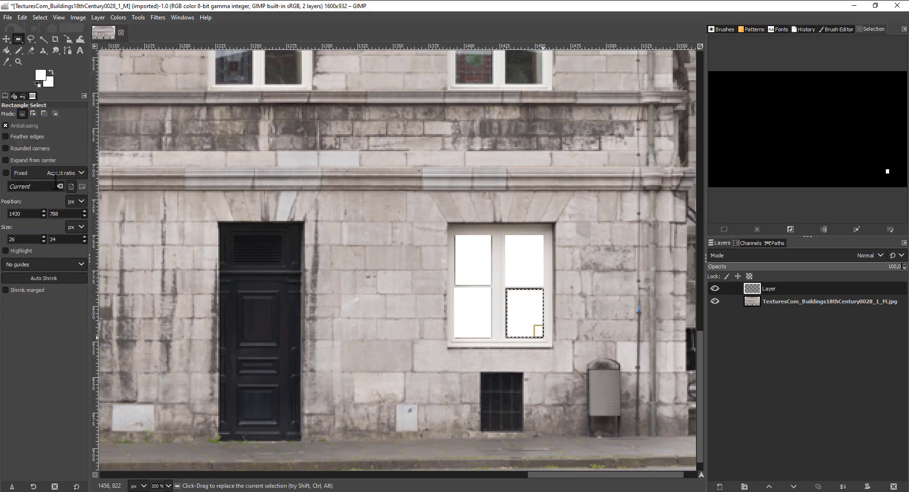
left_click(40, 73)
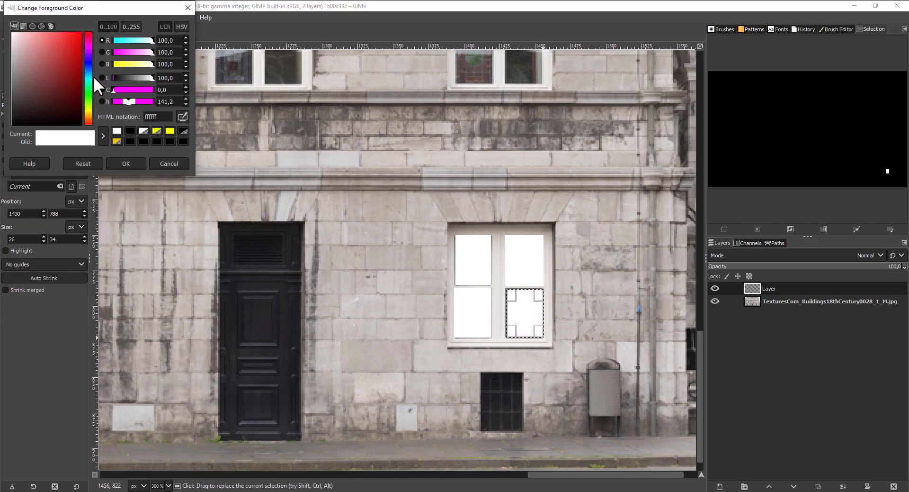
left_click(189, 9)
- Select and fill with white the two upper panes of the ground-floor window just left of the narrow right-hand door
middle_click_drag(337, 286, 316, 230)
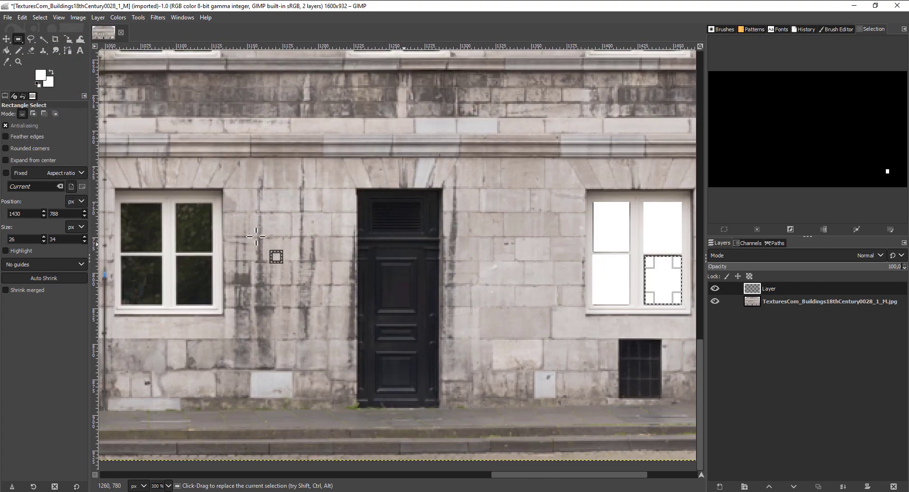
middle_click_drag(255, 236, 416, 255)
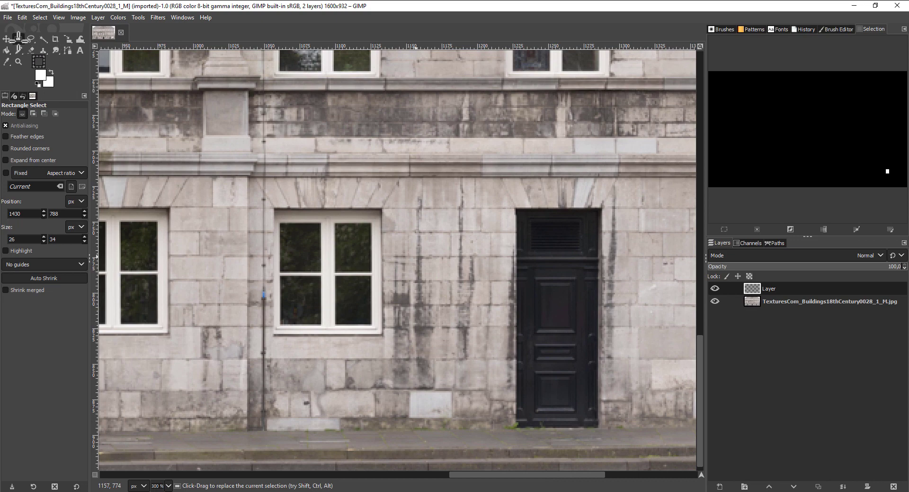
left_click_drag(18, 37, 322, 273)
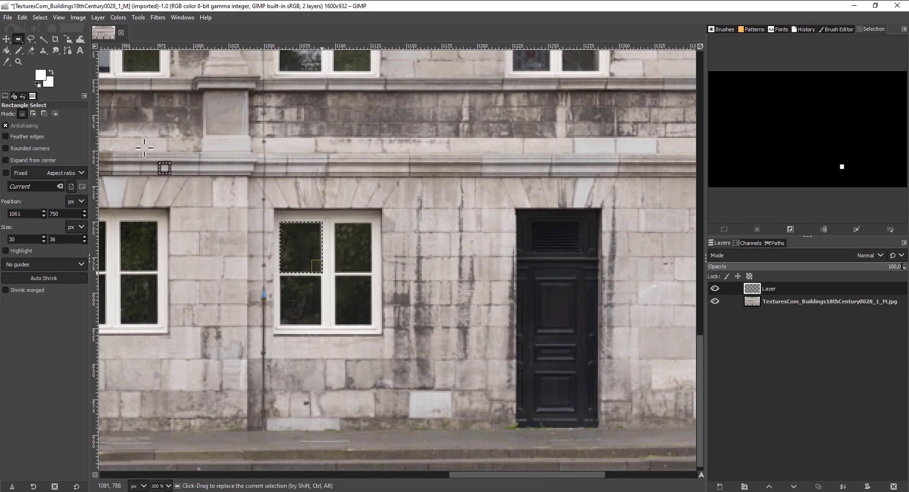
left_click(23, 17)
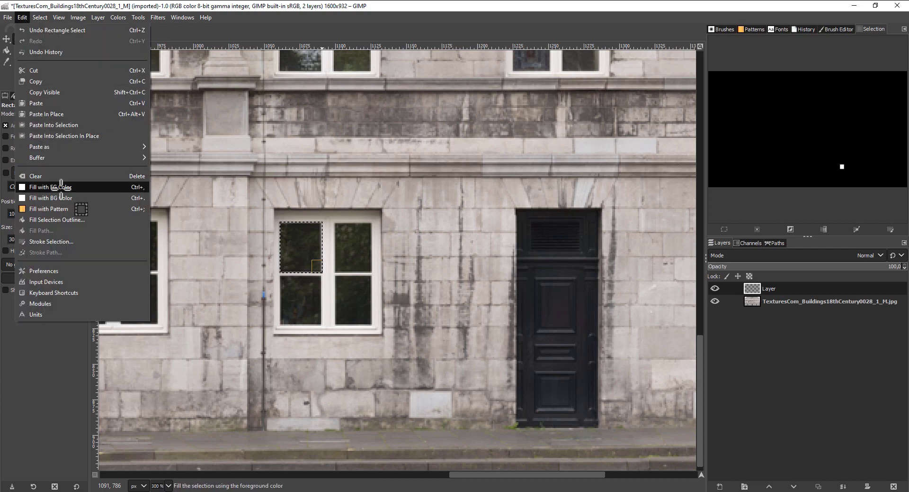
left_click(49, 197)
left_click_drag(335, 221, 373, 272)
left_click(22, 17)
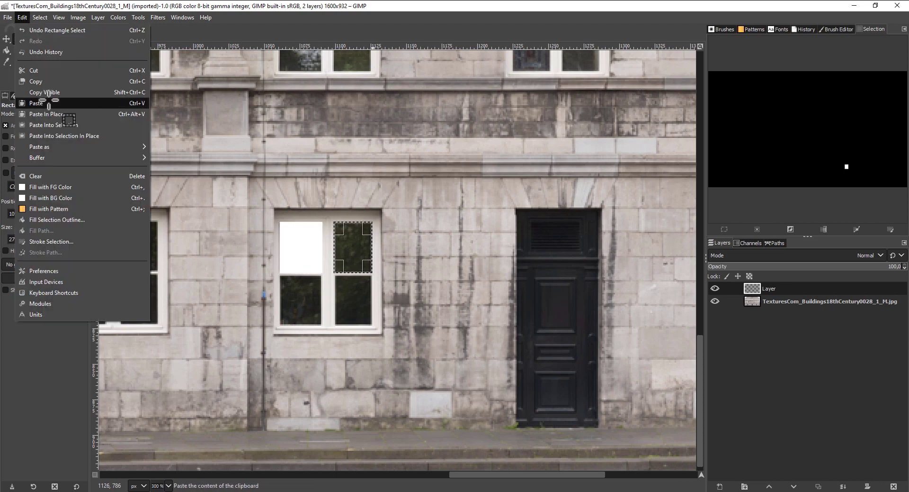
left_click(49, 197)
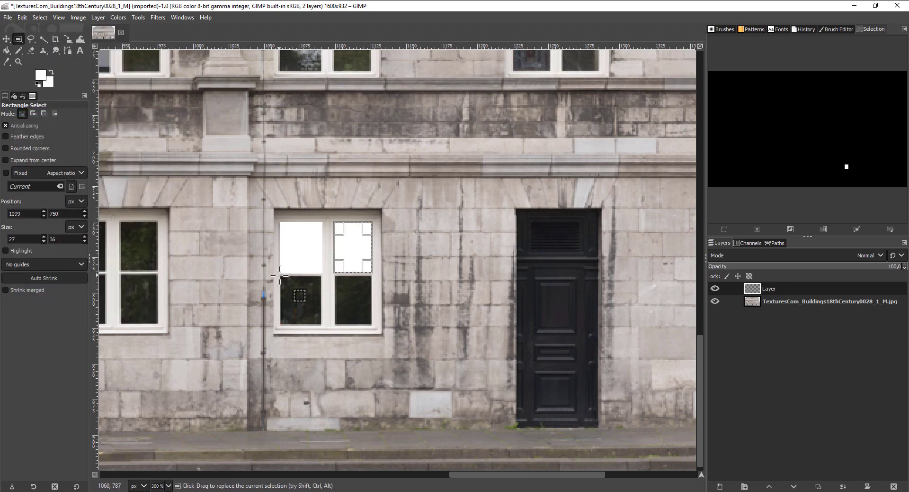
- Select and fill with white the two lower panes of the window just left of the narrow right-hand door
left_click_drag(281, 277, 324, 326)
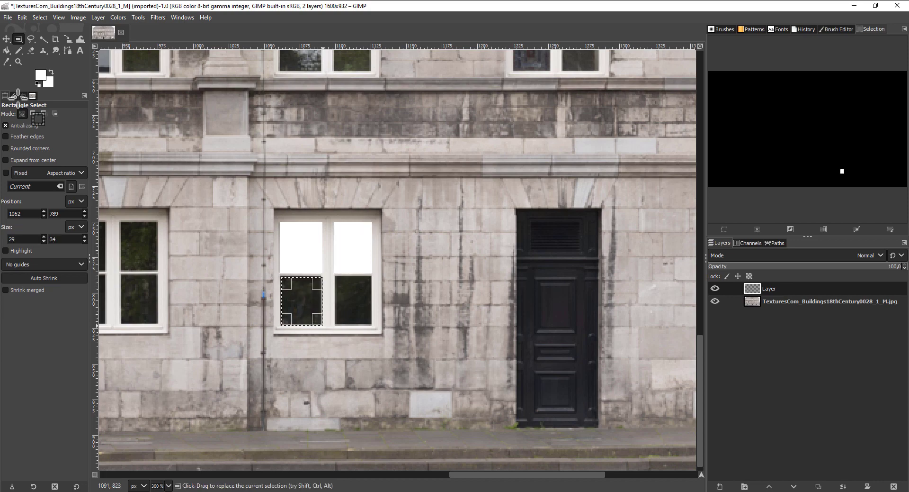
left_click(22, 17)
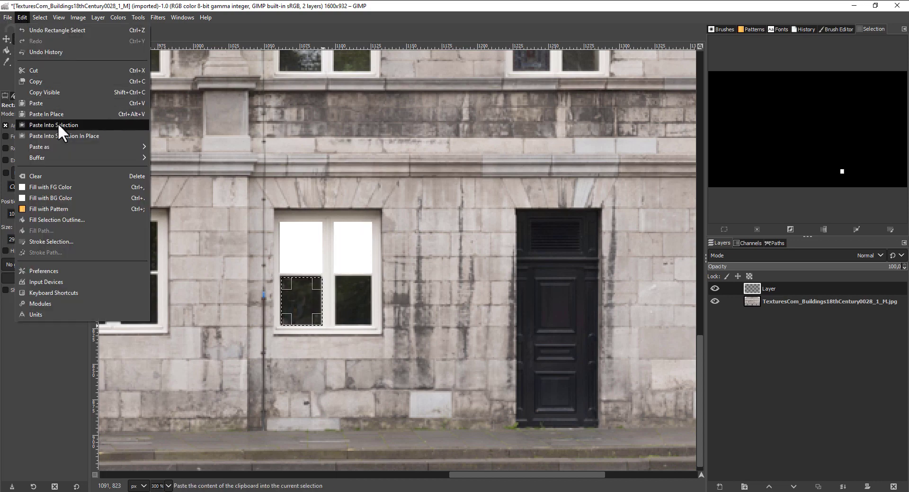
left_click(54, 185)
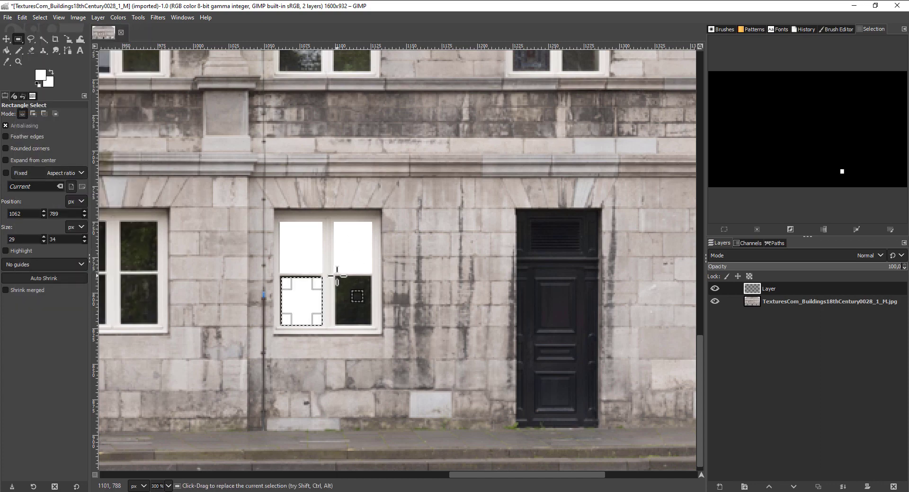
left_click_drag(335, 276, 372, 325)
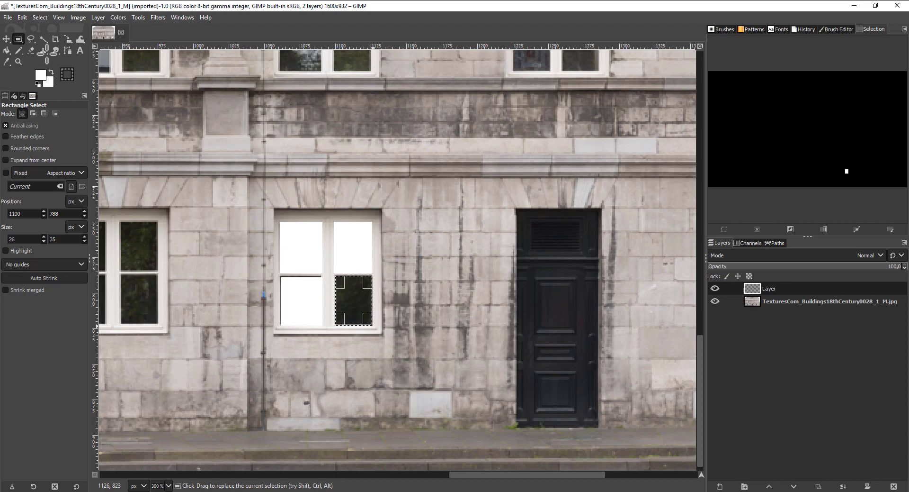
left_click(22, 17)
left_click(50, 186)
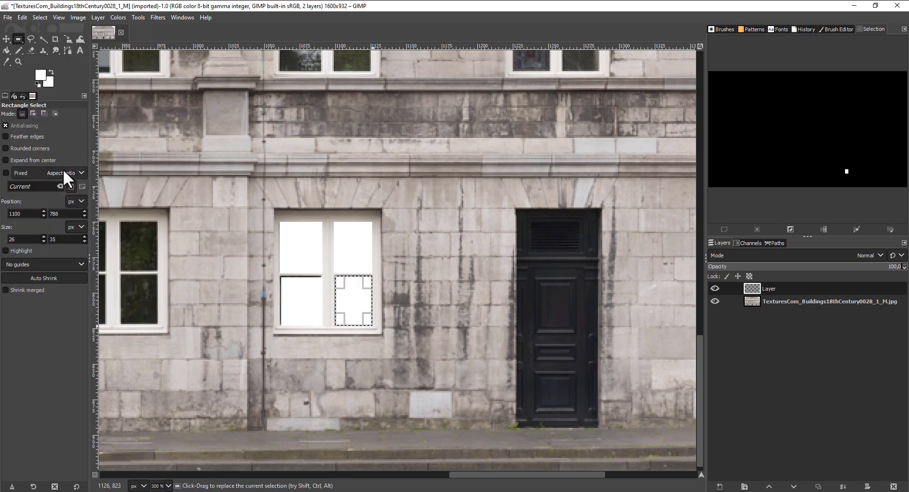
- Fill the two upper panes of the ground-floor window right of the arched door with white, using selections of 27 × 36 px
middle_click_drag(240, 274, 374, 258)
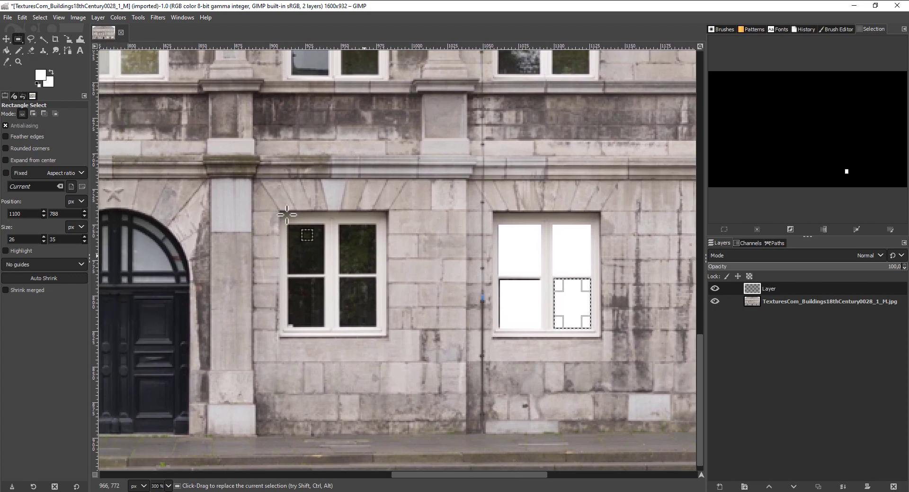
left_click_drag(287, 222, 327, 247)
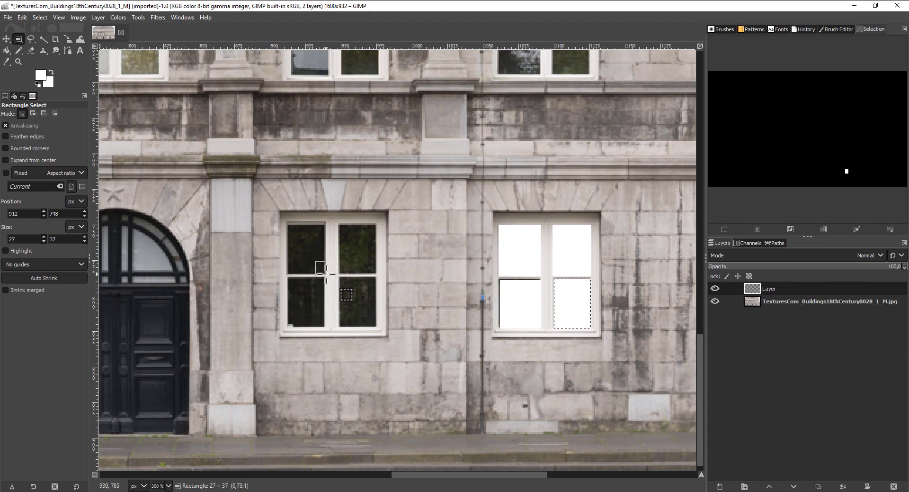
left_click_drag(326, 273, 325, 273)
left_click_drag(339, 223, 377, 273)
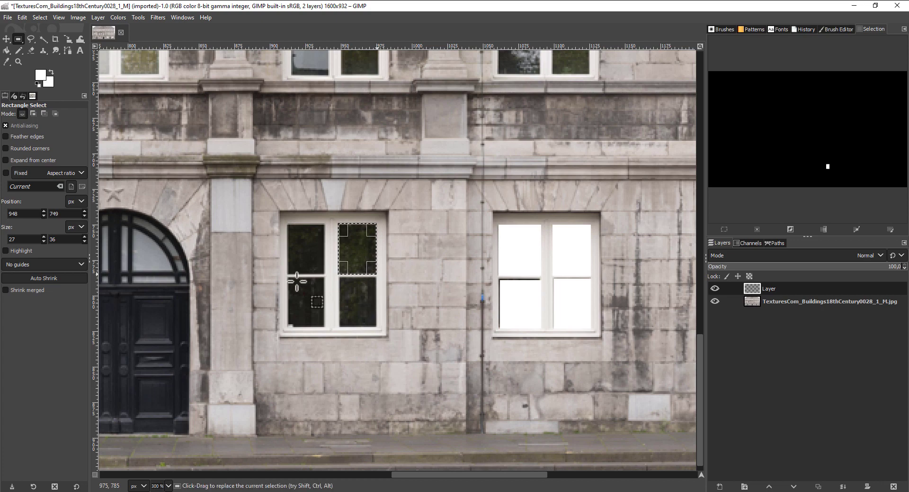
left_click(23, 17)
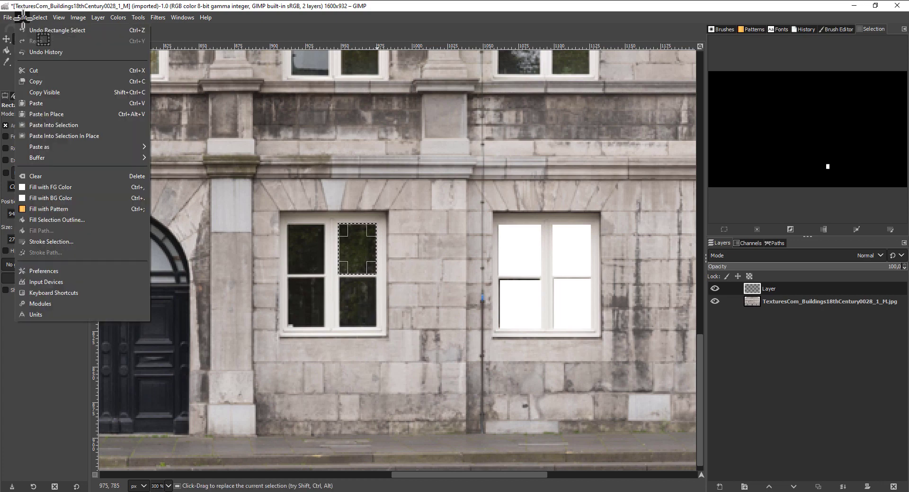
left_click(71, 187)
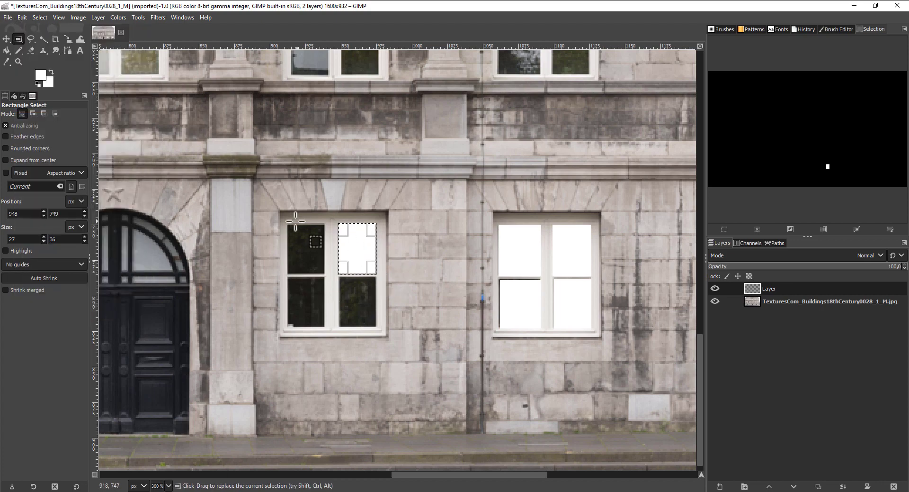
left_click_drag(286, 223, 325, 274)
left_click(22, 17)
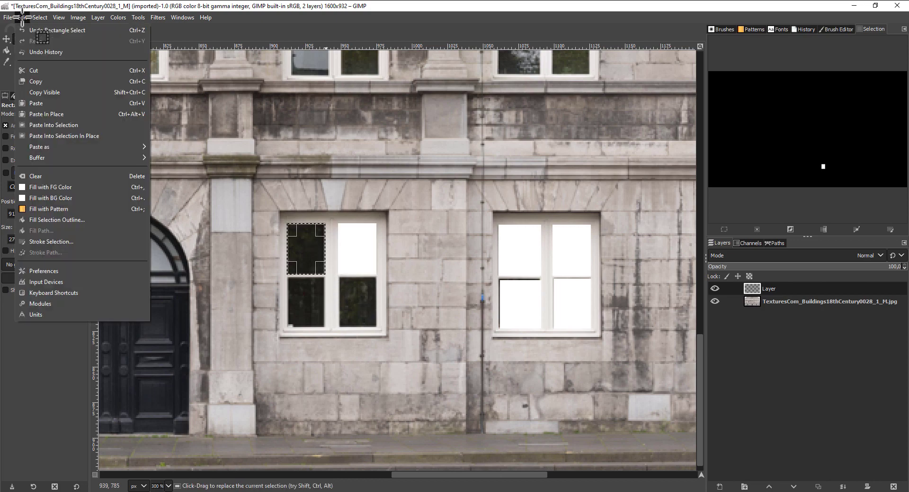
left_click(64, 187)
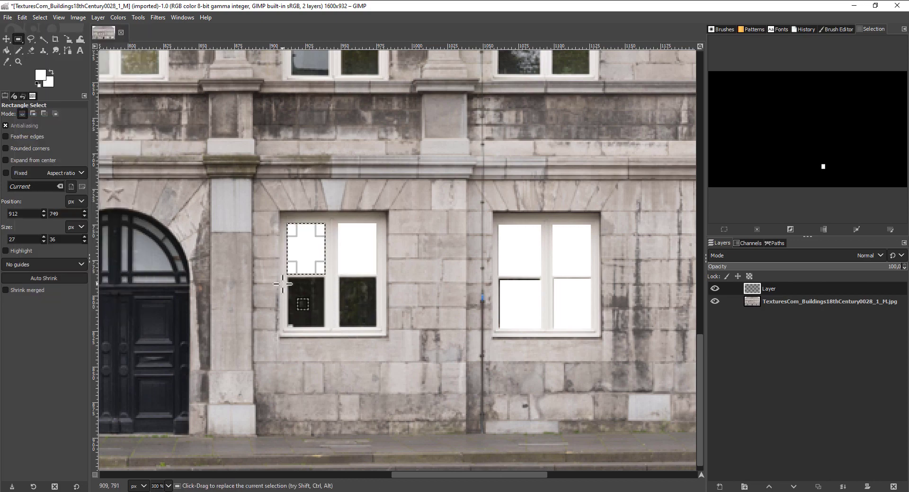
- Fill the two lower panes of the ground-floor window right of the arched door with white, using selections of 28 × 35 px
left_click_drag(289, 280, 326, 326)
left_click(22, 17)
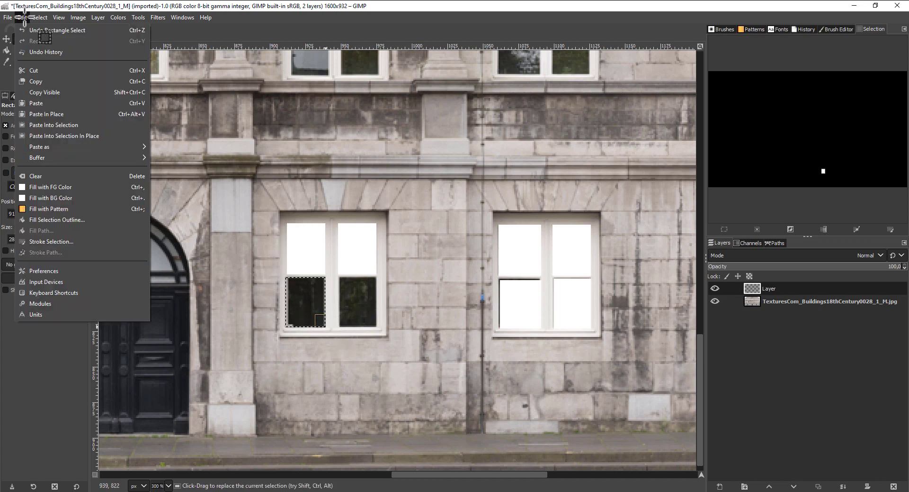
left_click(64, 187)
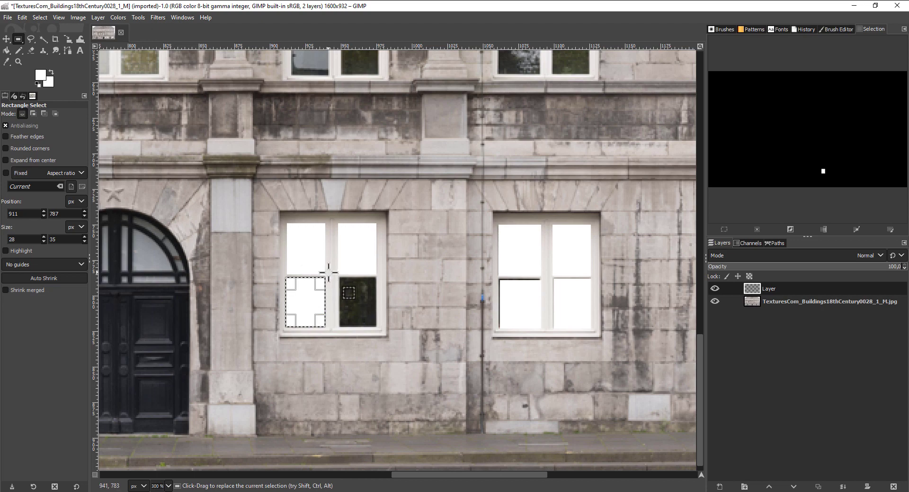
left_click_drag(338, 278, 379, 326)
left_click(22, 17)
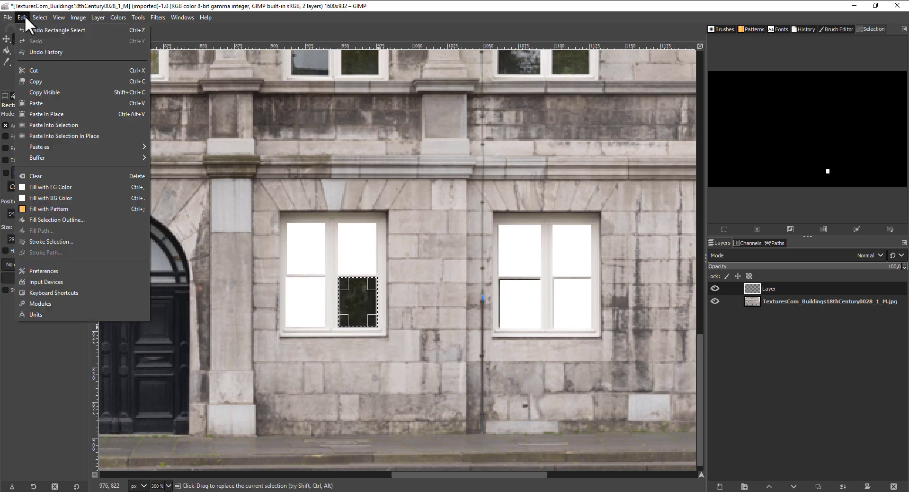
left_click(56, 186)
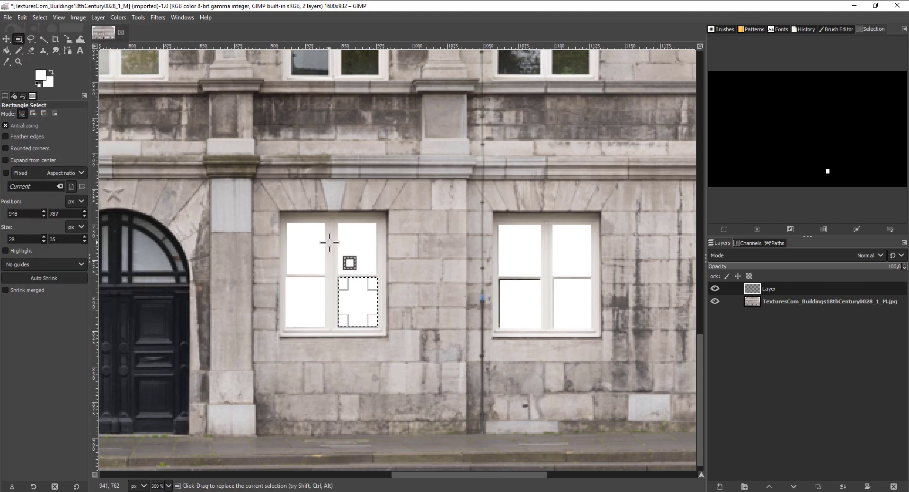
- Clear the selection and add a transparent 1600 × 932 px layer directly beneath the layer holding the white panes
scroll(348, 246, "down", 1, "ctrl")
scroll(347, 247, "down", 1, "ctrl")
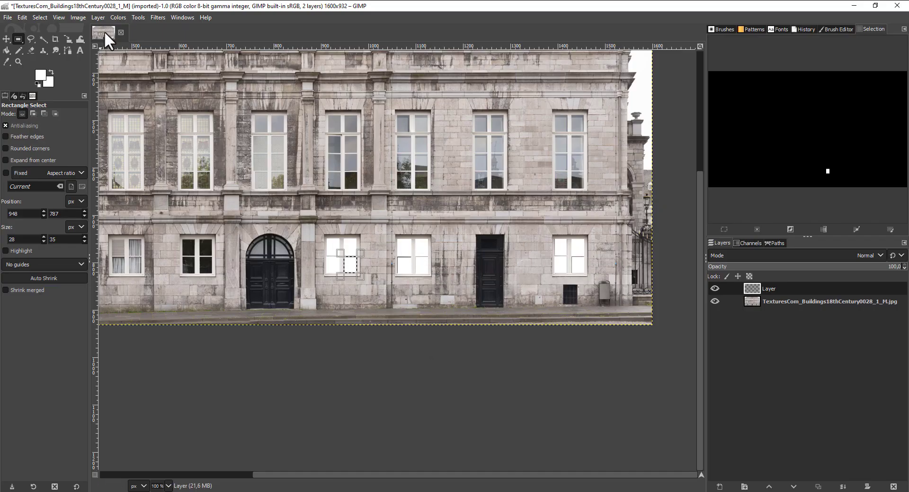
left_click(41, 14)
left_click(48, 37)
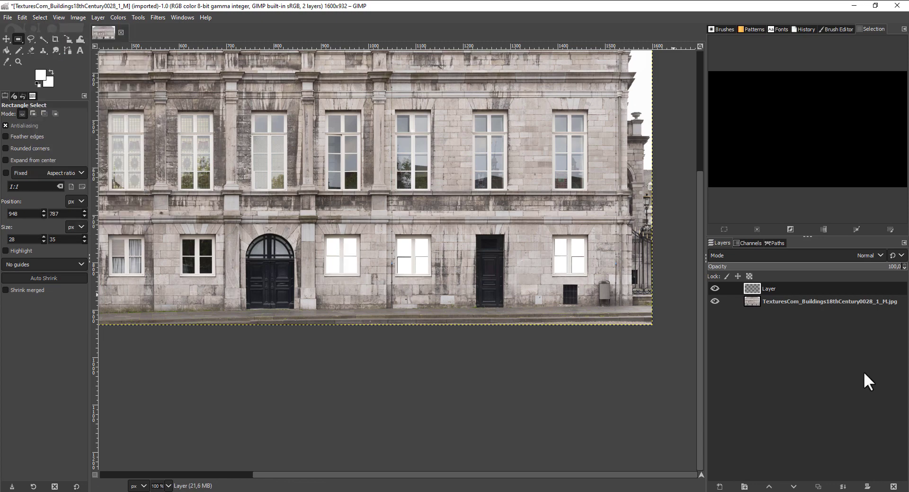
left_click(719, 486)
left_click(725, 451)
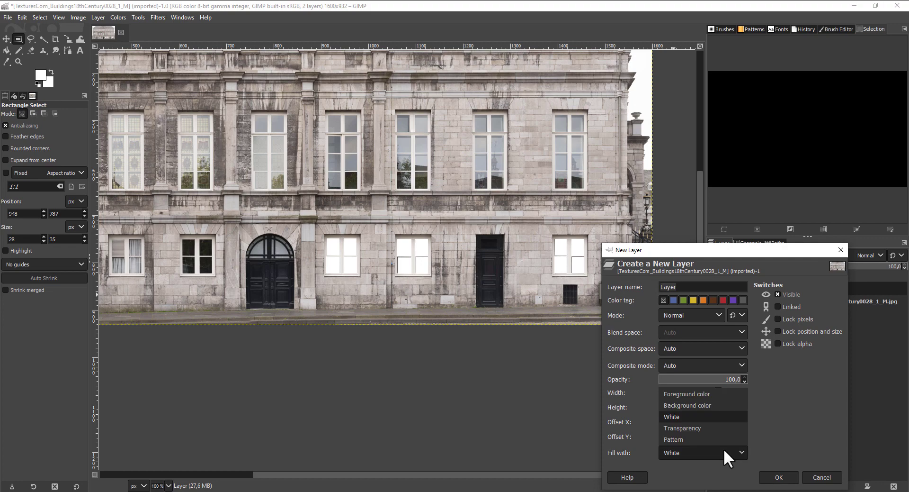
left_click(694, 427)
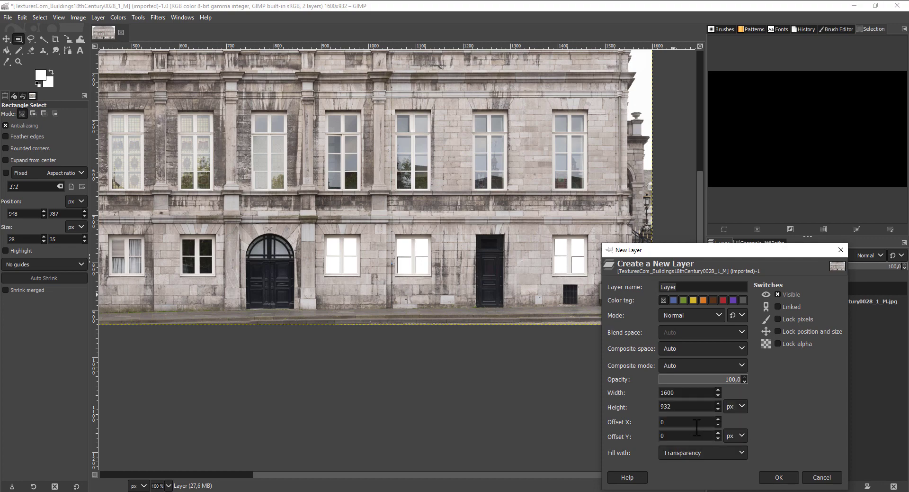
left_click(785, 479)
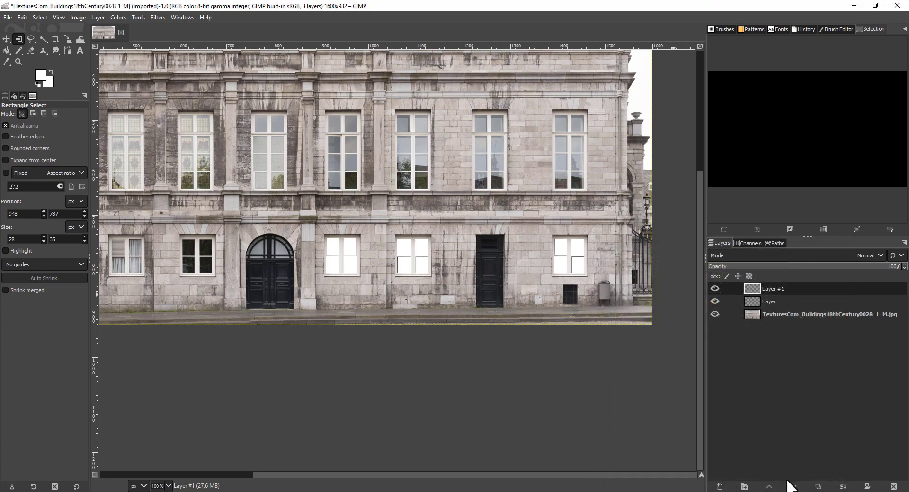
left_click(795, 487)
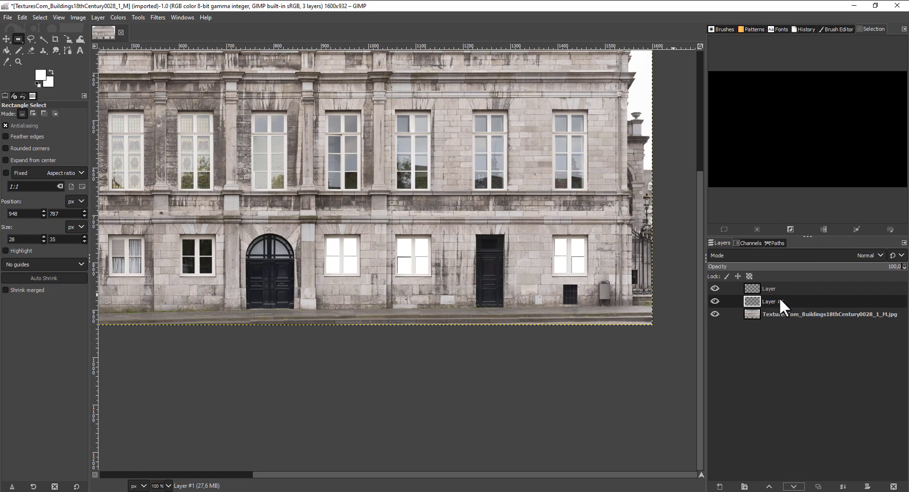
- Set the background color to near-black 0a0101 and fill the new middle layer with it
left_click(50, 81)
left_click_drag(59, 95, 75, 122)
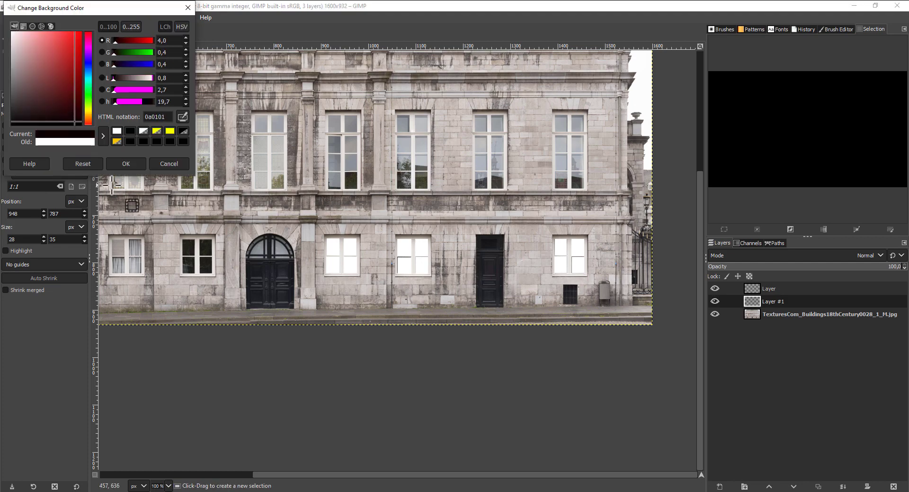
left_click(119, 164)
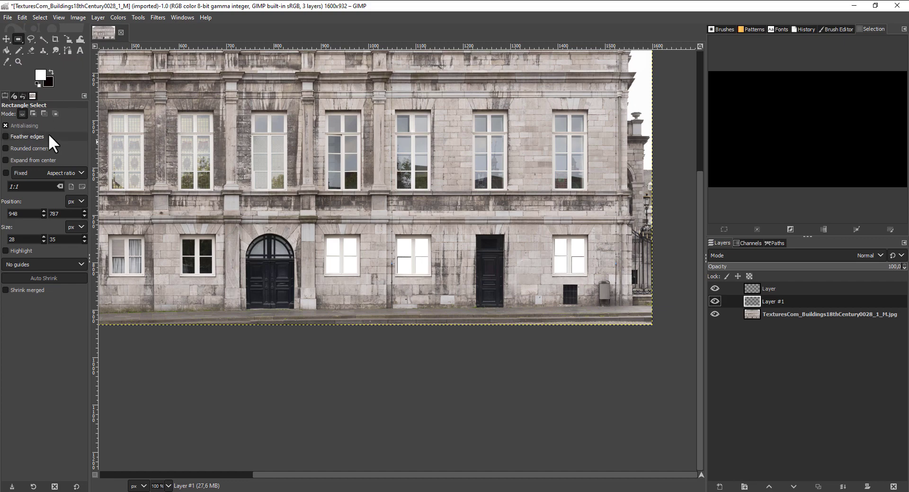
left_click(23, 17)
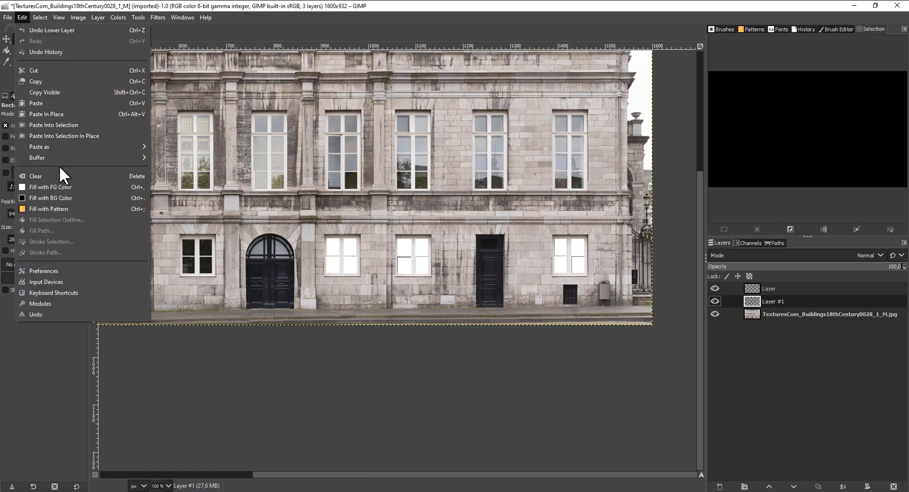
left_click(66, 197)
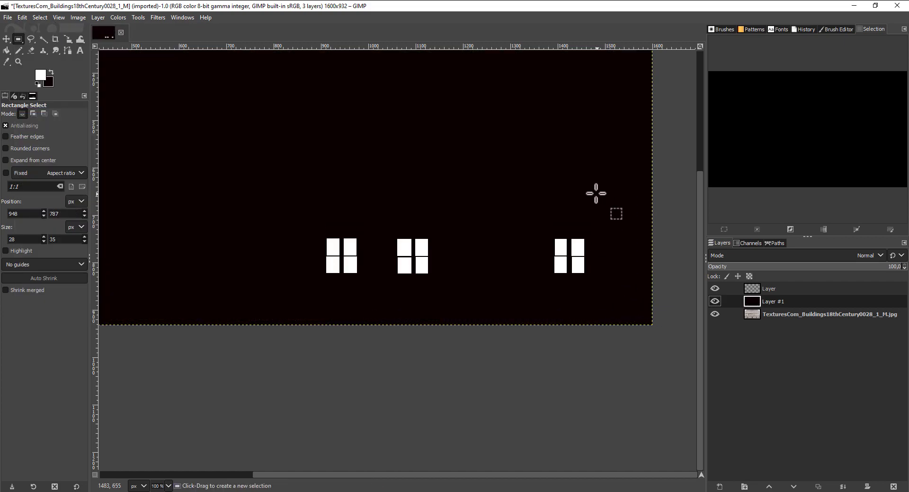
- Compare the window mask with the facade by hiding and reshowing the near-black layer, and start exporting the mask image
key("space")
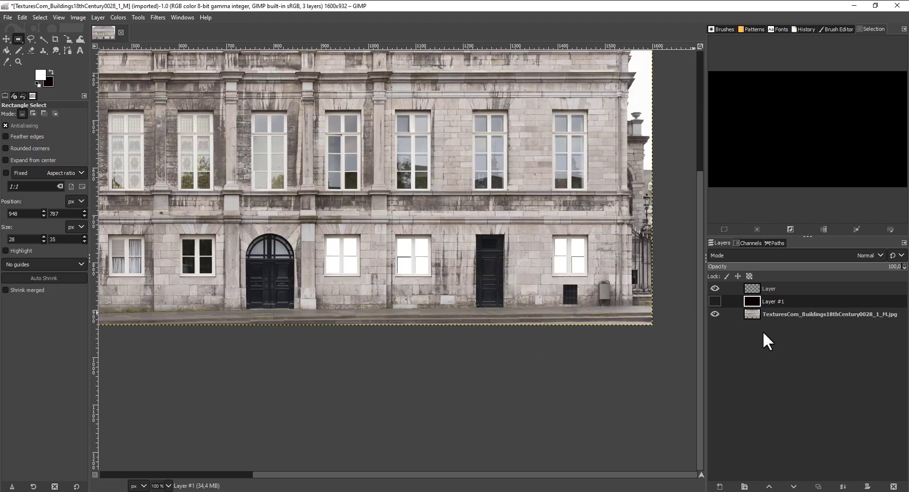
left_click(715, 301)
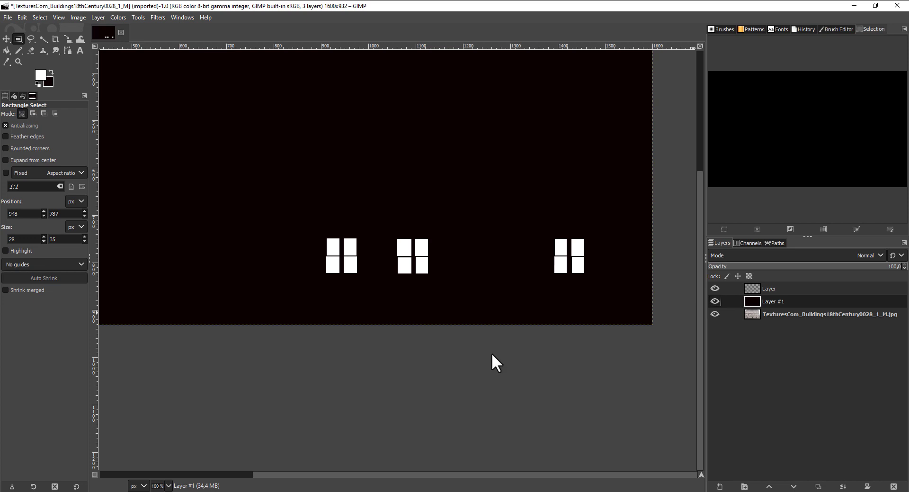
middle_click_drag(492, 354, 522, 402)
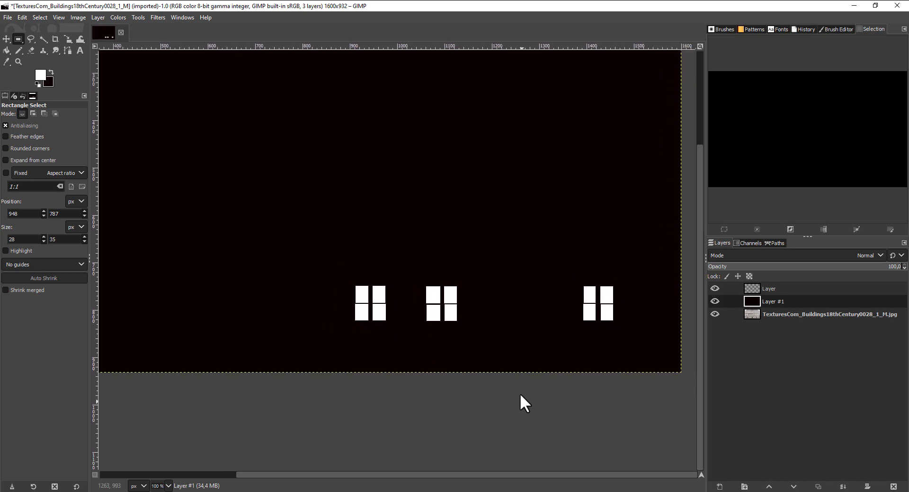
key("ctrl")
left_click(7, 18)
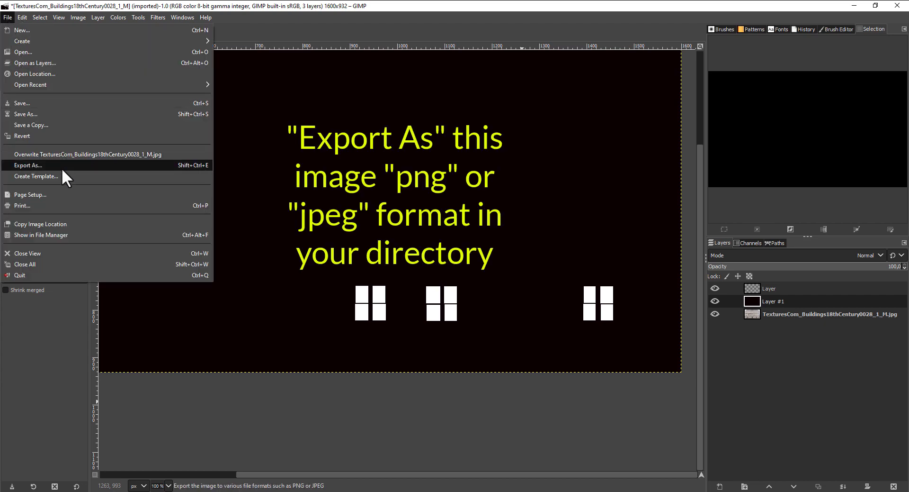
left_click(28, 165)
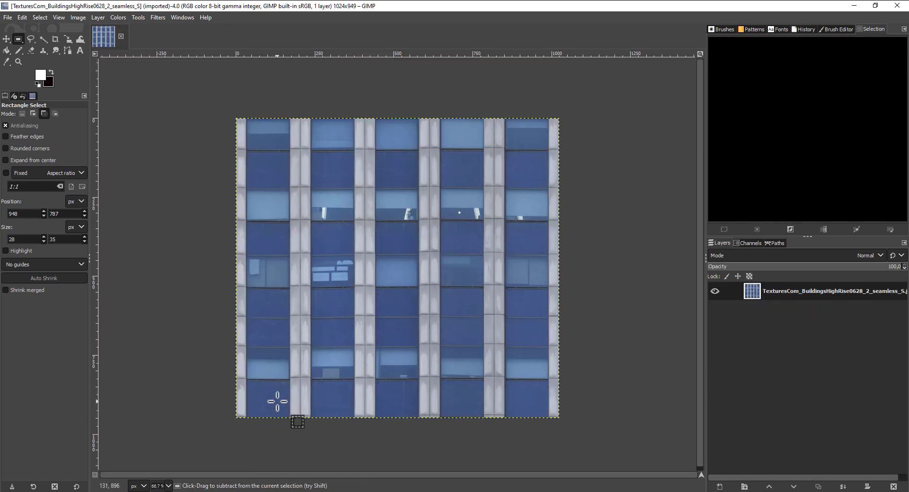
- Add a transparent 1024 × 949 px layer above the blue high-rise facade texture
scroll(279, 397, "up", 2, "ctrl")
middle_click_drag(306, 392, 255, 307)
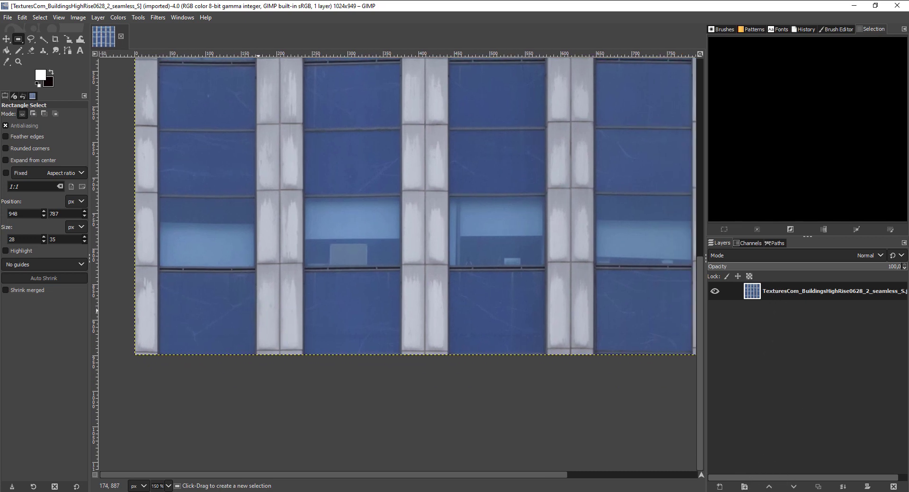
left_click(720, 486)
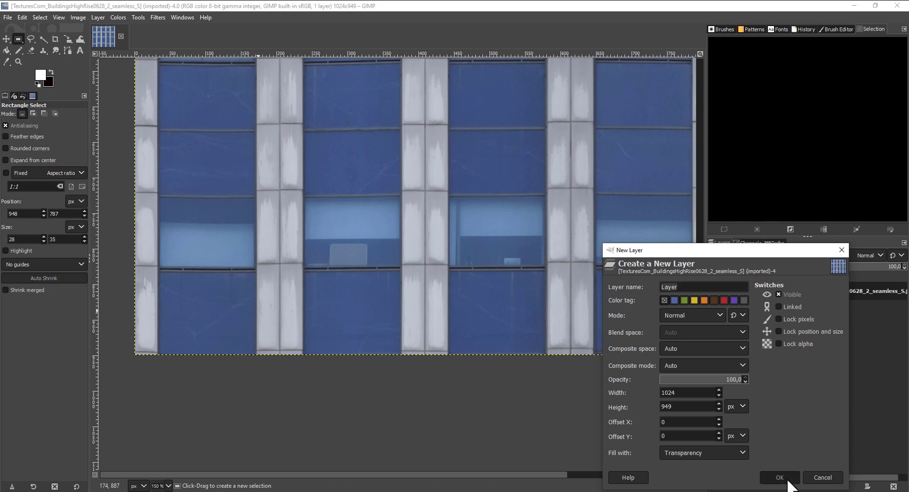
left_click(787, 479)
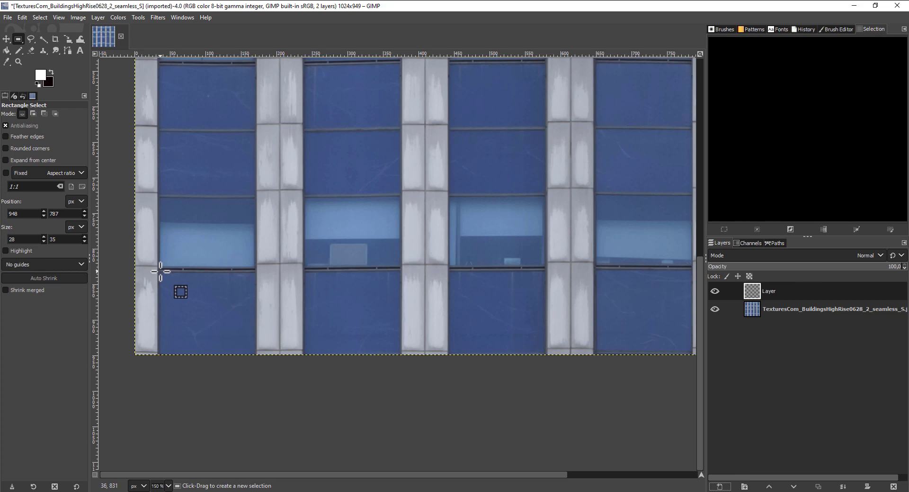
- Fill the first two bottom-row windows of the high-rise with white, using selections of 137 × 120 px
left_click_drag(161, 271, 258, 356)
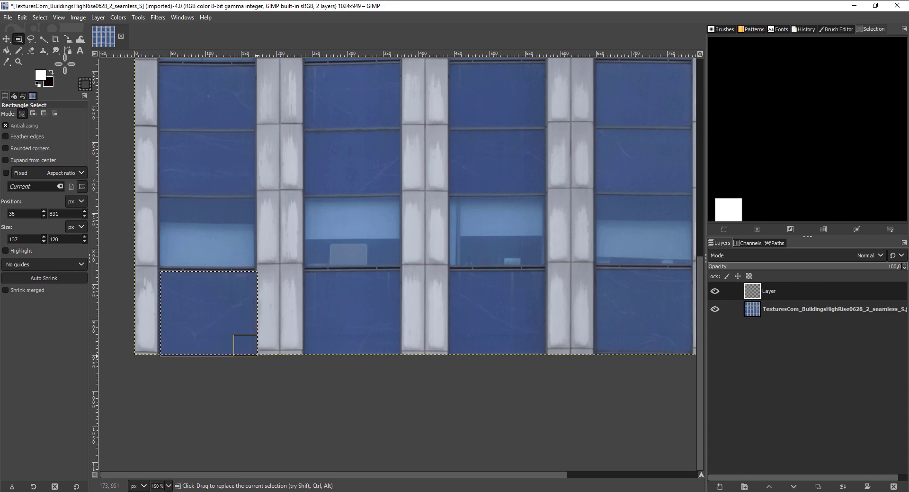
left_click(23, 17)
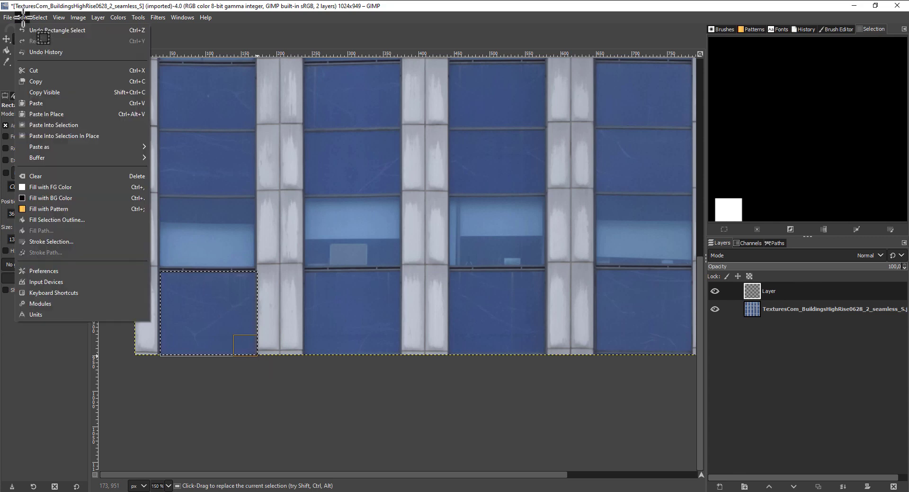
left_click(71, 186)
left_click_drag(304, 270, 402, 354)
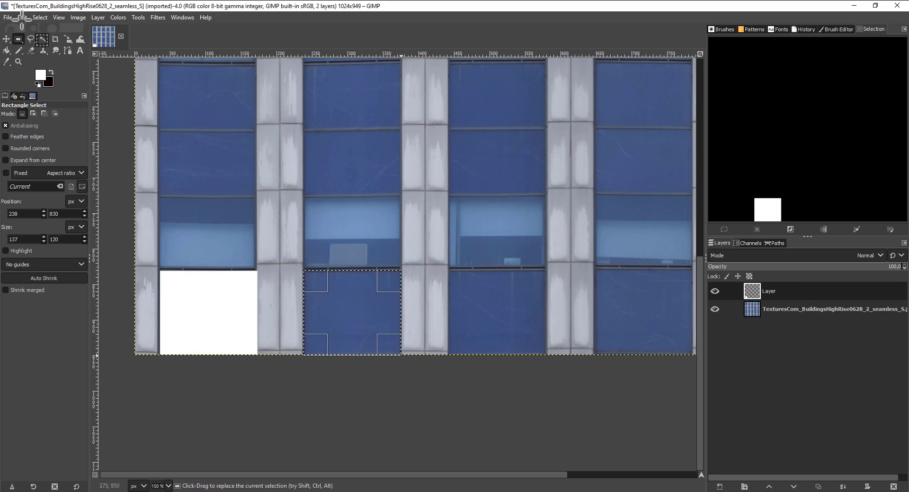
left_click(22, 18)
left_click(87, 187)
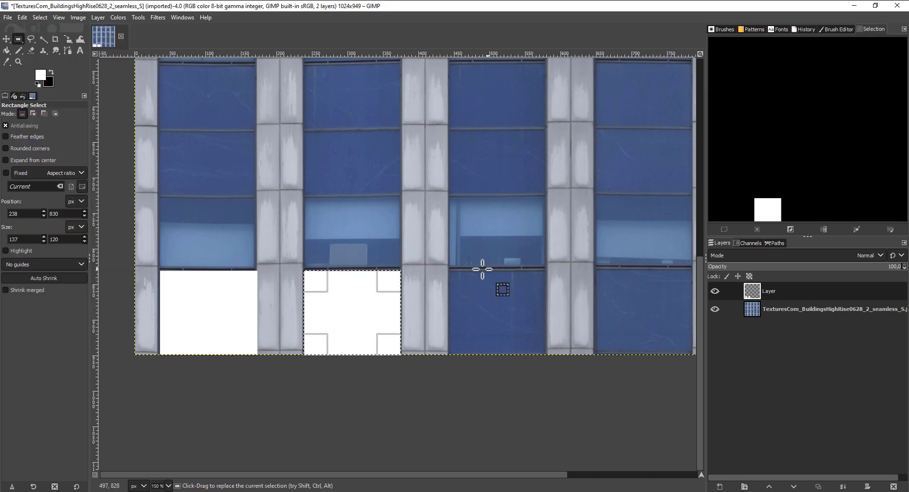
- Fill the third bottom-row window with white in a 137 × 125 px selection and select the fourth window at 137 × 126 px
left_click_drag(449, 271, 547, 360)
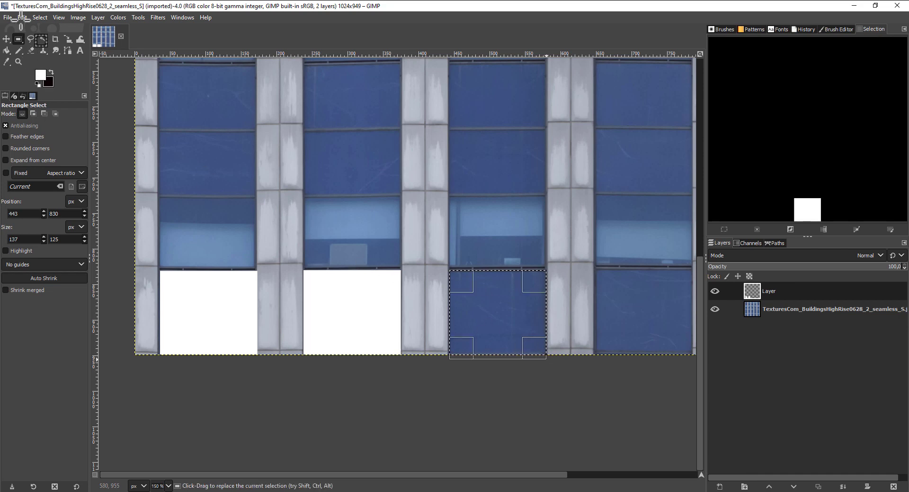
left_click(23, 17)
left_click(57, 186)
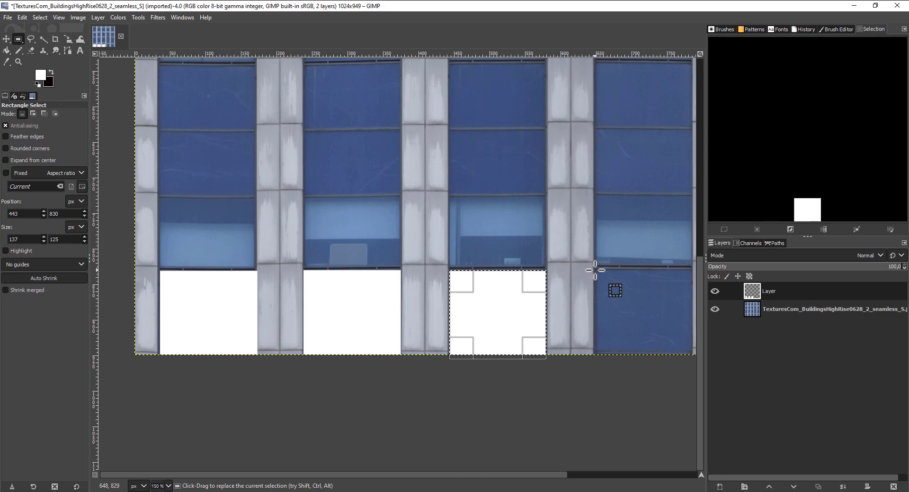
left_click_drag(595, 269, 692, 359)
left_click(22, 17)
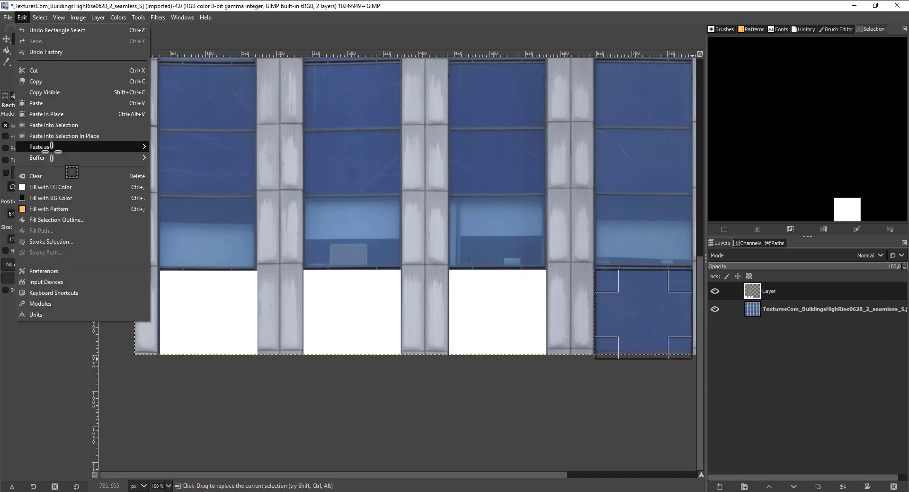
left_click(53, 197)
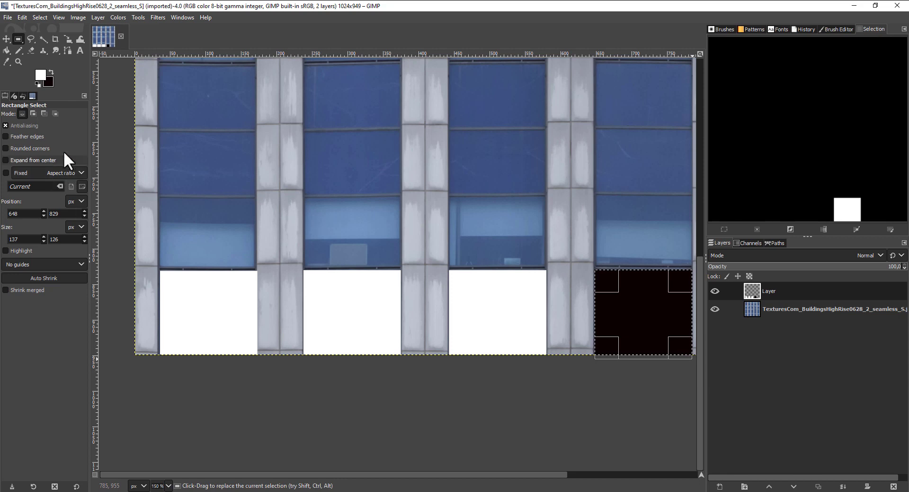
key("ctrl+z")
- Fill the selected fourth bottom-row window with the white foreground color
left_click(20, 15)
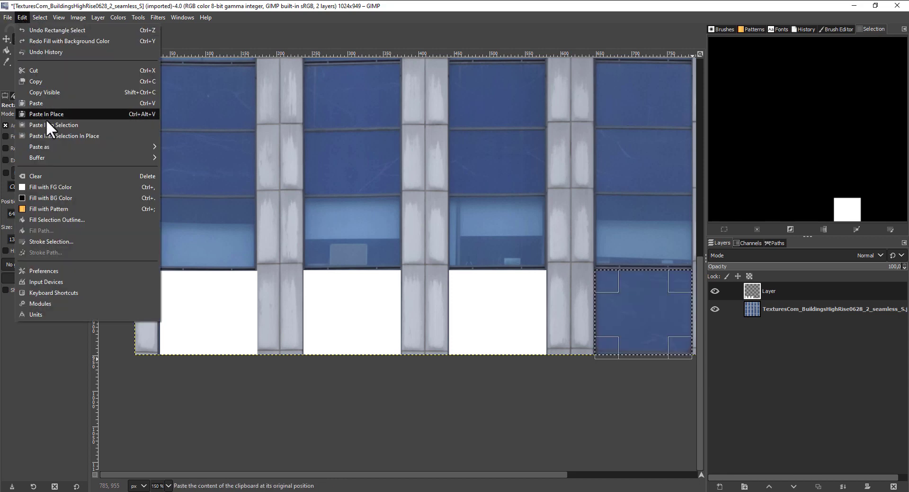
left_click(64, 187)
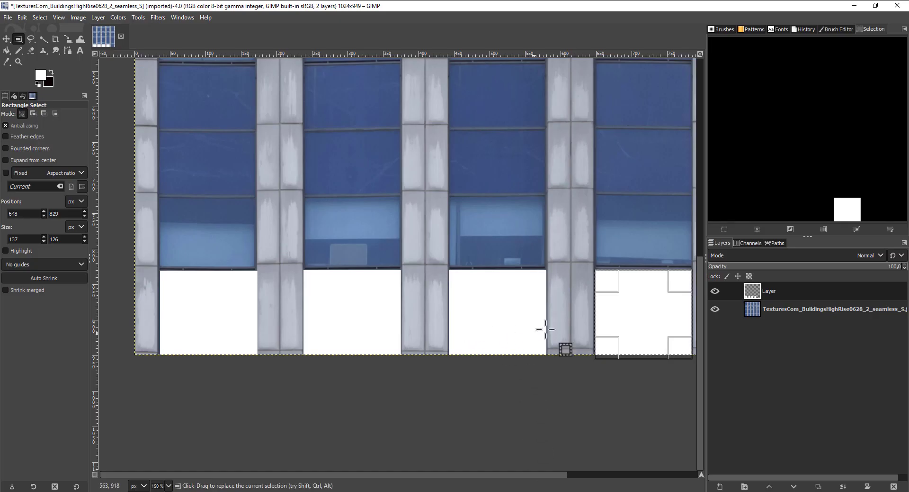
- Add a layer beneath the white-window layer and, with nothing selected, fill it entirely with the near-black background color
left_click(720, 486)
left_click(779, 477)
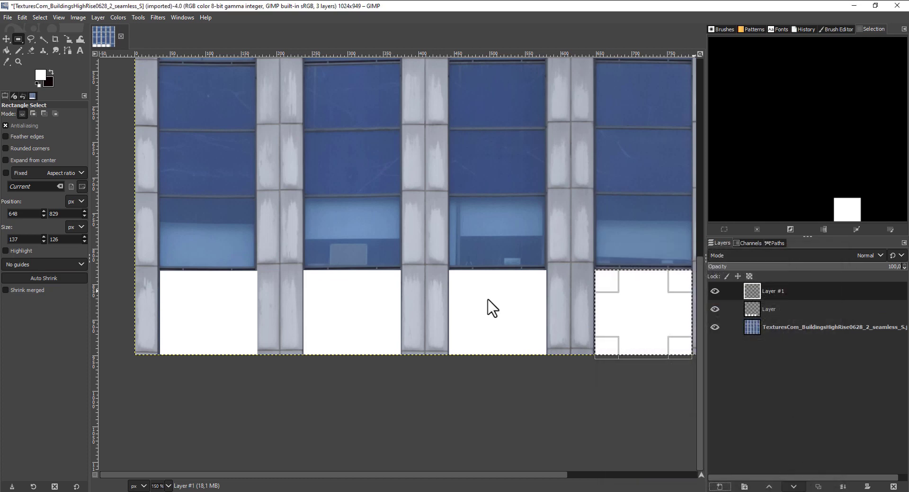
left_click(493, 308)
left_click(22, 18)
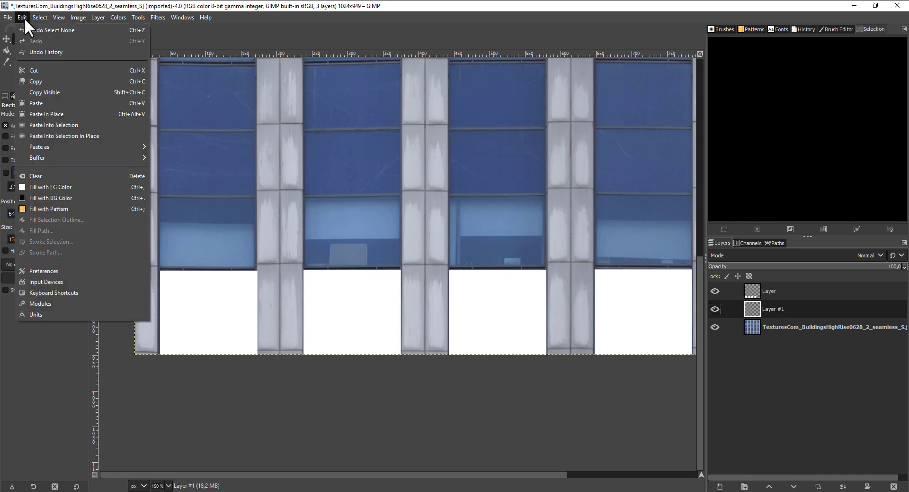
left_click(65, 194)
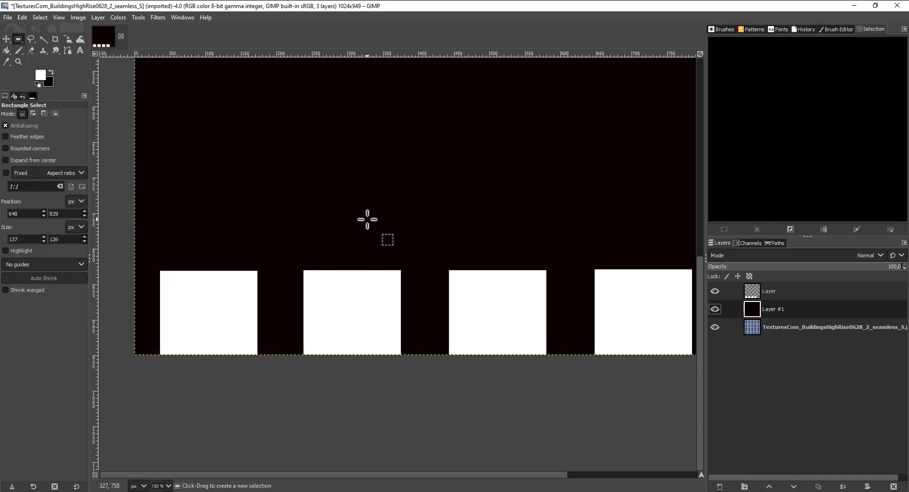
- Switch to 3ds Max and bring up the top-level parameters of material 01 - Default
left_click(7, 17)
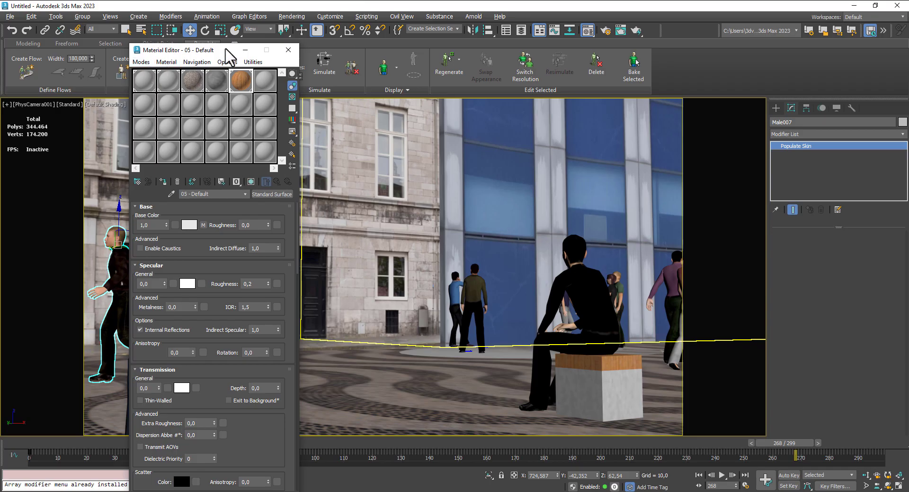
left_click_drag(226, 49, 213, 47)
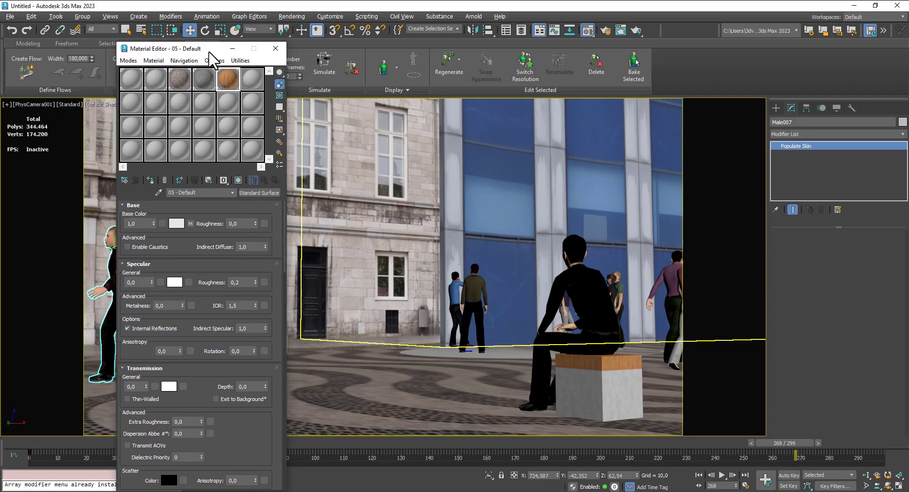
left_click(132, 80)
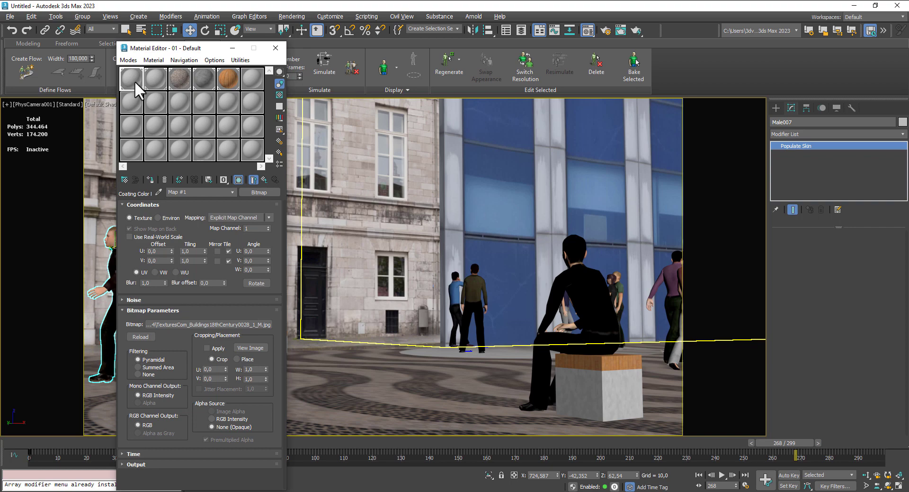
left_click(262, 179)
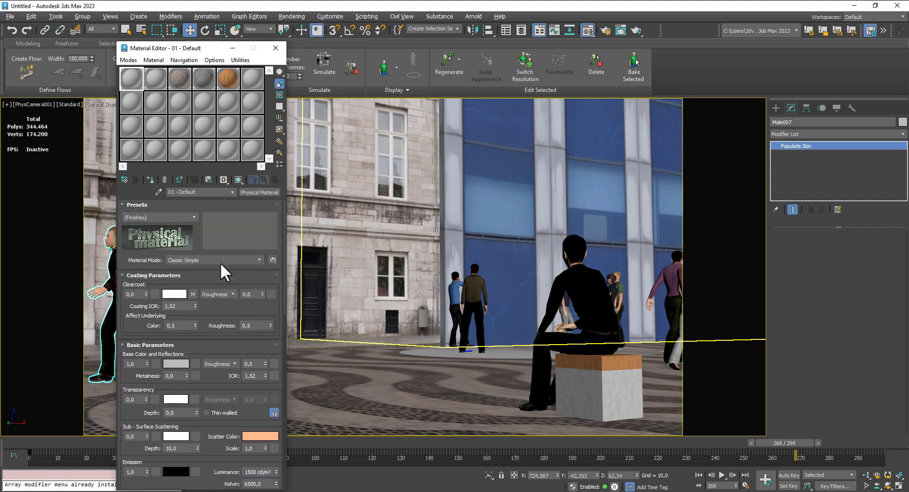
- Assign the ReflectionMask1 image as a Bitmap map to the Reflection Weight of material 01 - Default
left_click_drag(192, 422, 167, 235)
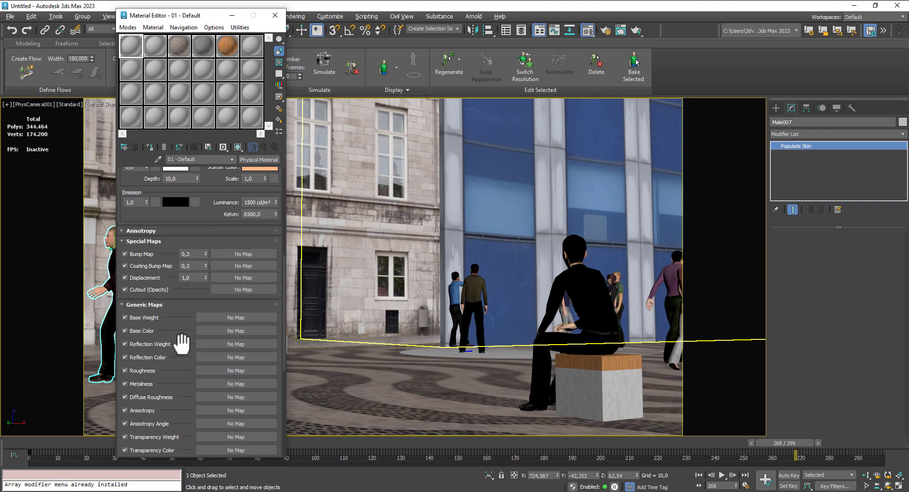
left_click(215, 342)
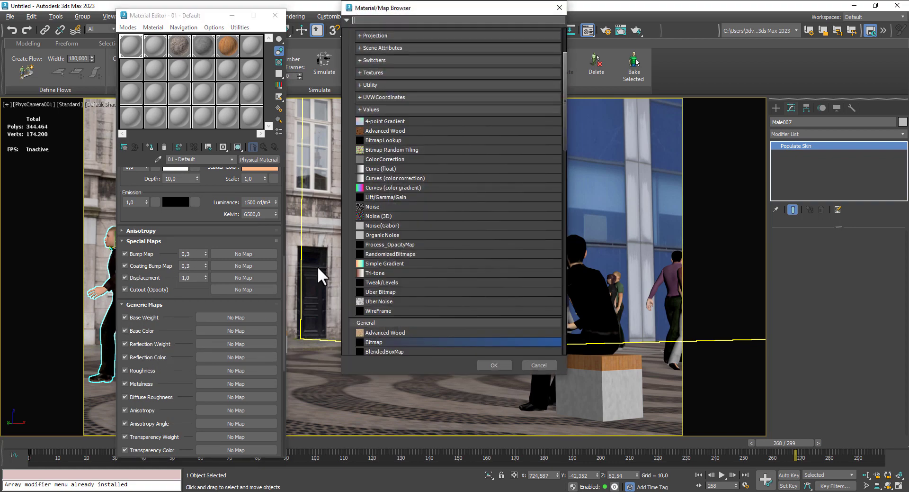
double_click(391, 341)
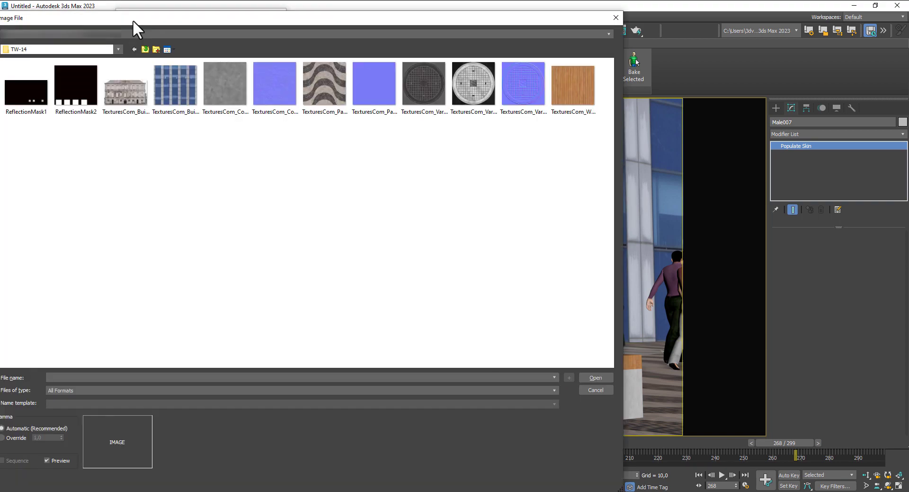
left_click(30, 112)
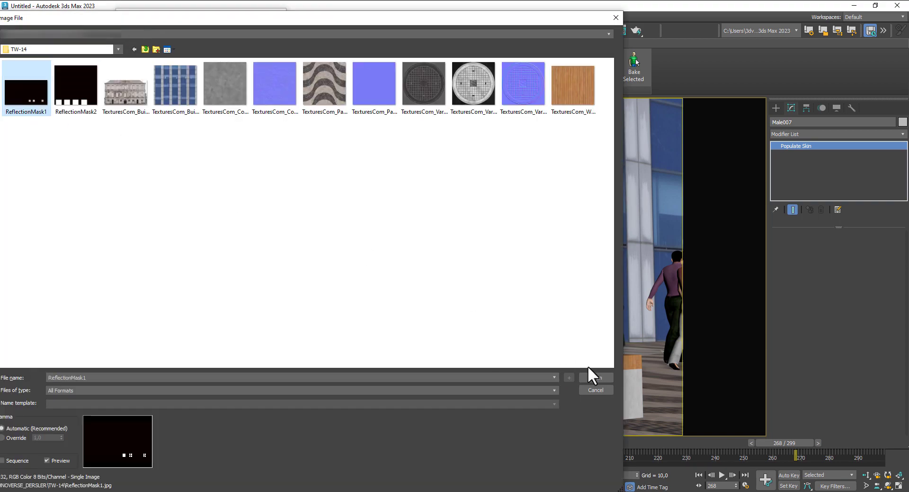
left_click(594, 378)
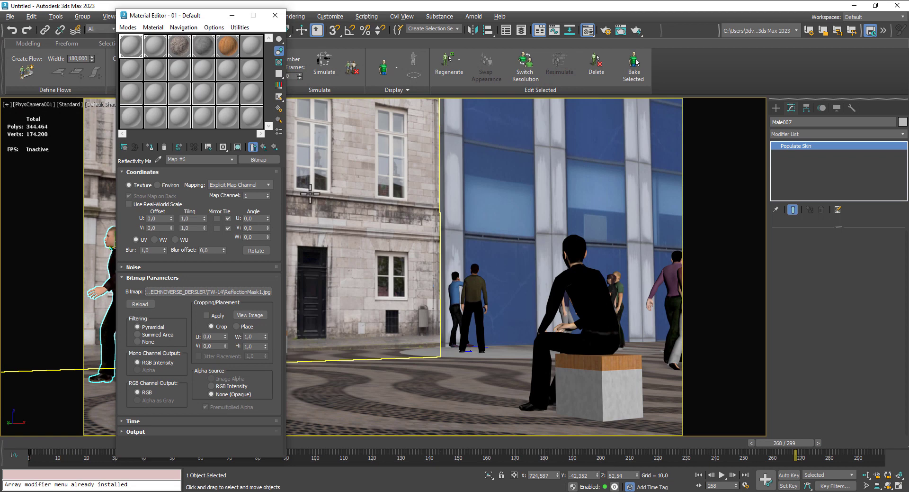
left_click(264, 147)
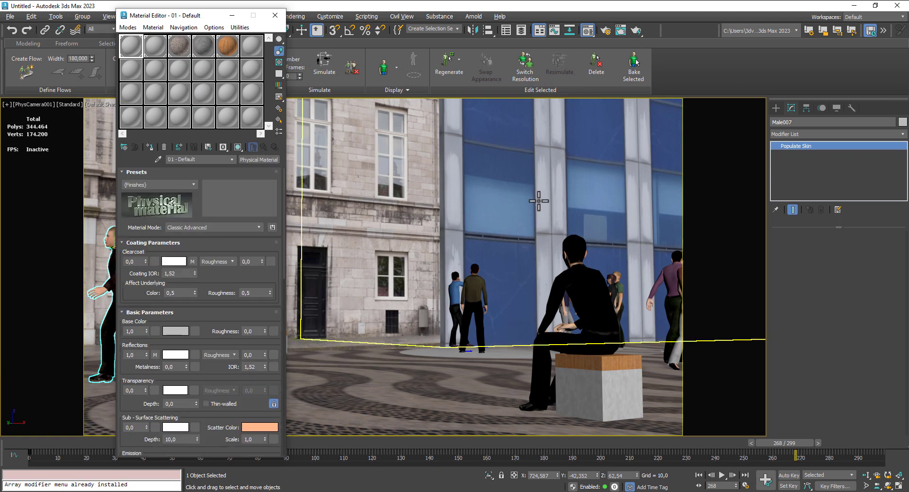
- Assign the ReflectionMask2 image as a Bitmap map to the Reflection Weight of material 02 - Default and close the Material Editor
left_click(155, 44)
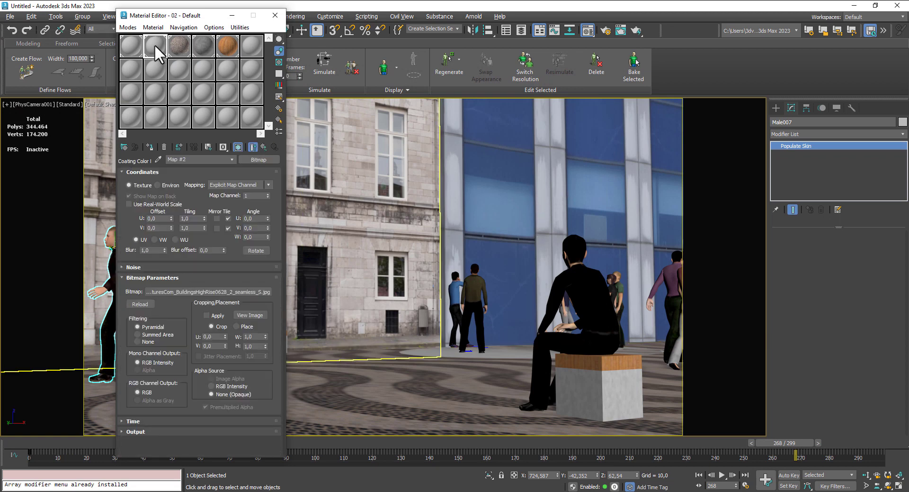
left_click(261, 147)
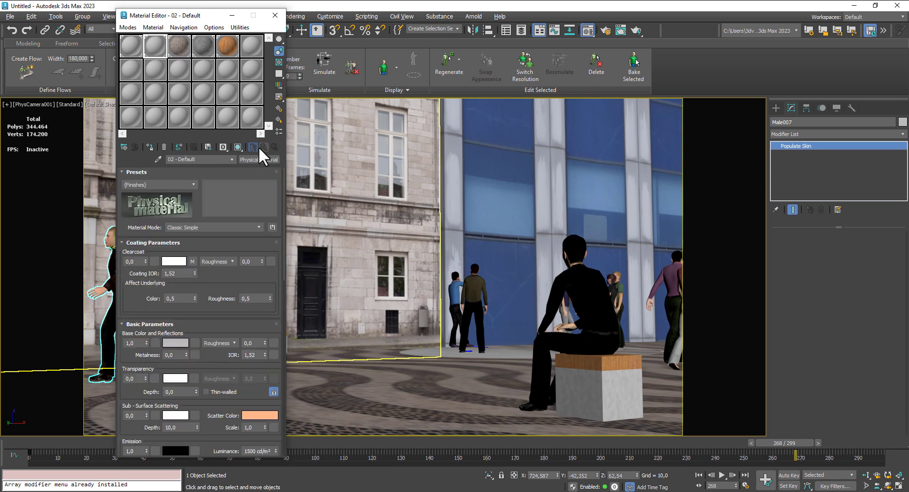
scroll(181, 388, "down", 10)
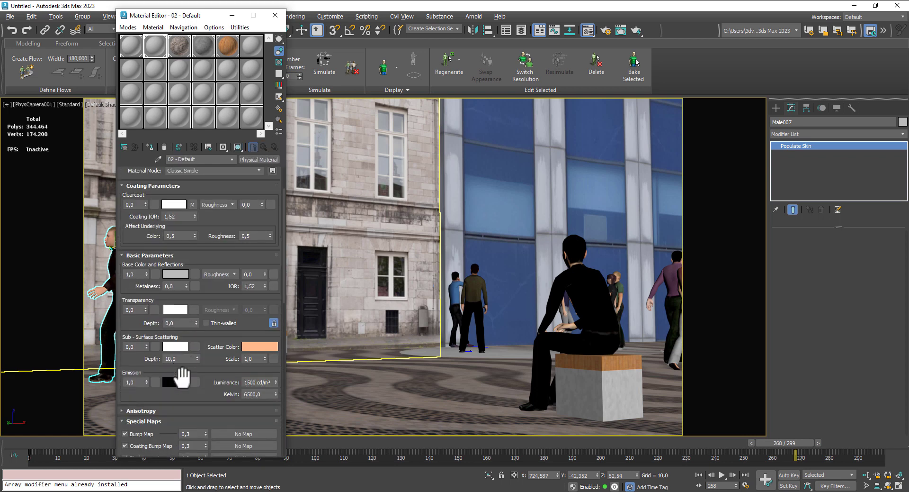
scroll(182, 377, "down", 1)
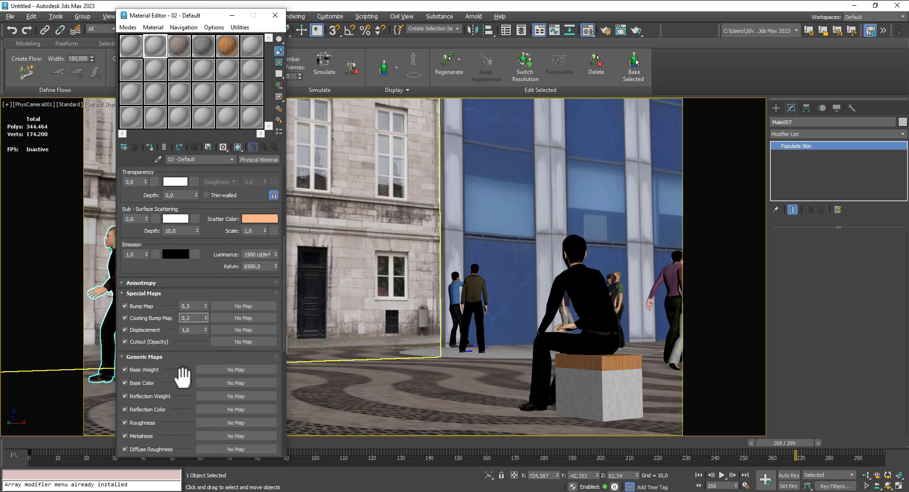
left_click(223, 399)
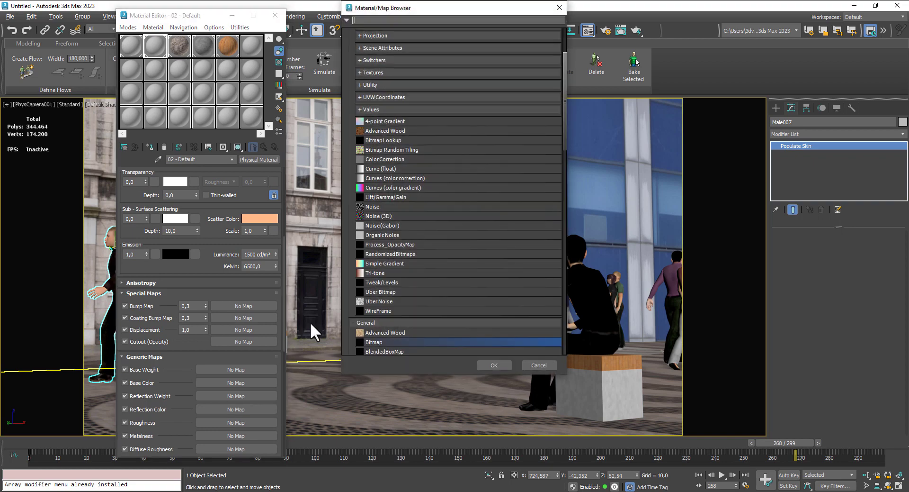
double_click(387, 341)
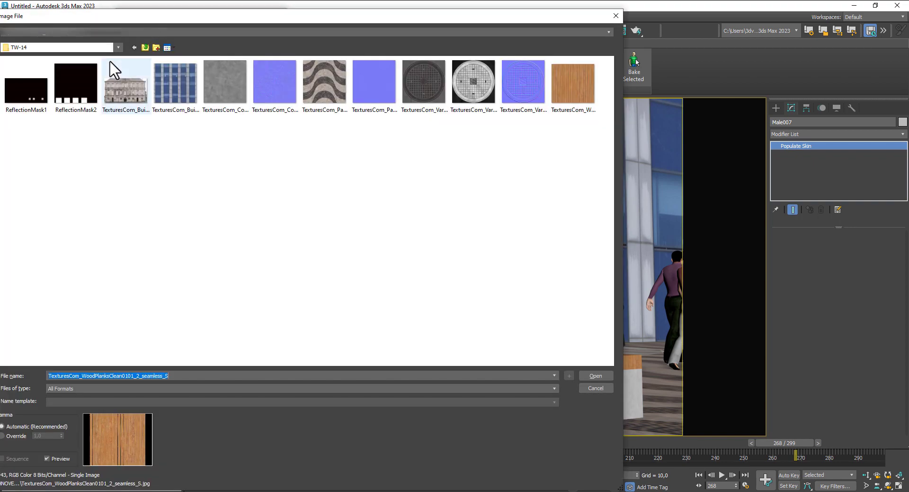
left_click(76, 83)
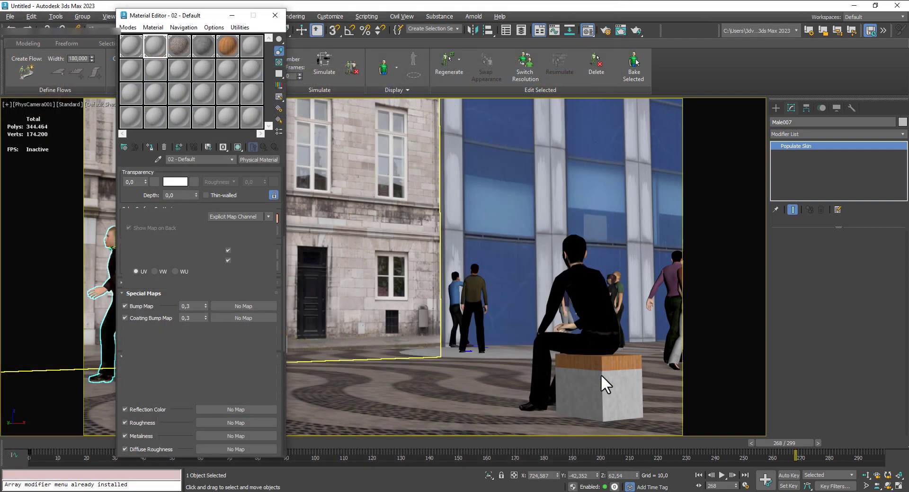
left_click(601, 375)
left_click(503, 359)
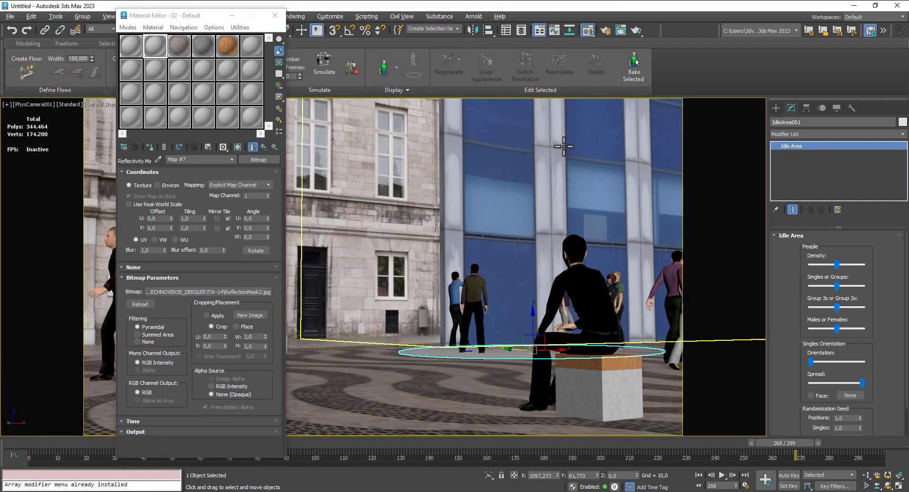
left_click(275, 15)
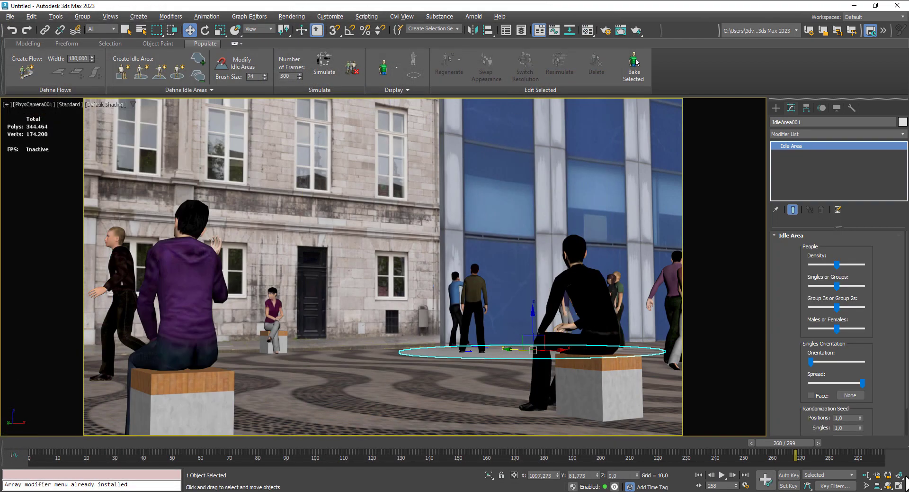
- Switch to the four-viewport layout and create an Arnold Light in the Left view, high above the street and aimed down at the crowd
left_click(899, 485)
scroll(283, 360, "down", 5)
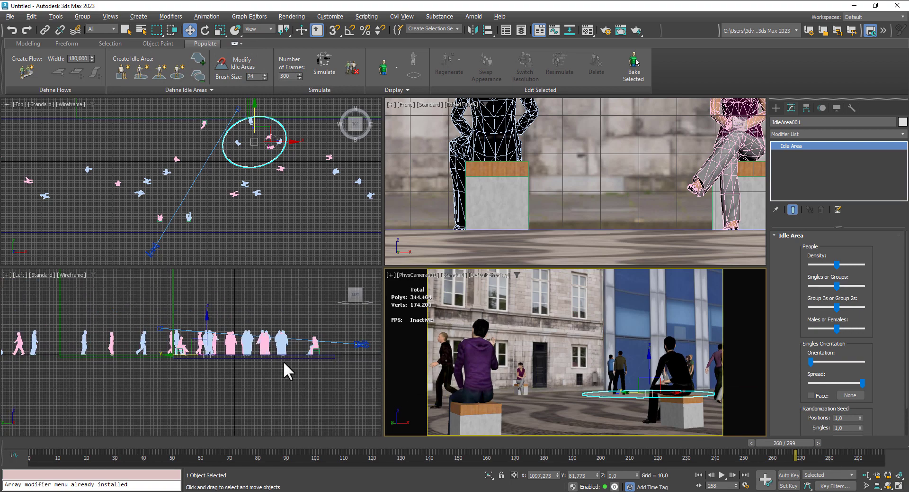
left_click(775, 109)
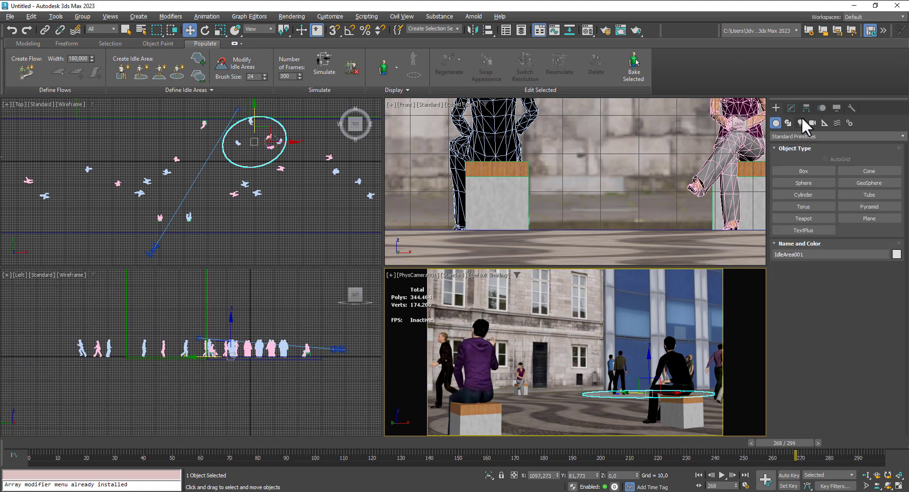
left_click(800, 122)
left_click(802, 136)
left_click(795, 161)
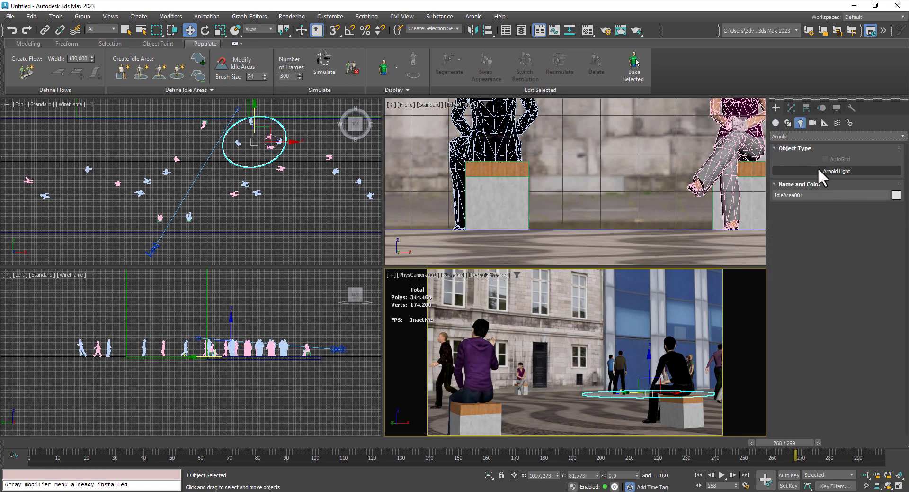
left_click(822, 169)
middle_click_drag(209, 376, 167, 400)
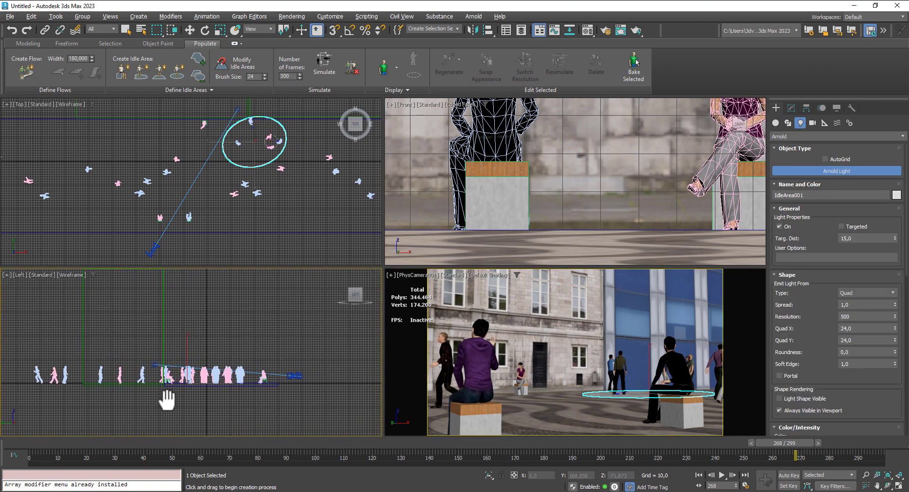
scroll(207, 366, "down", 2)
middle_click_drag(248, 340, 183, 379)
left_click_drag(250, 305, 219, 330)
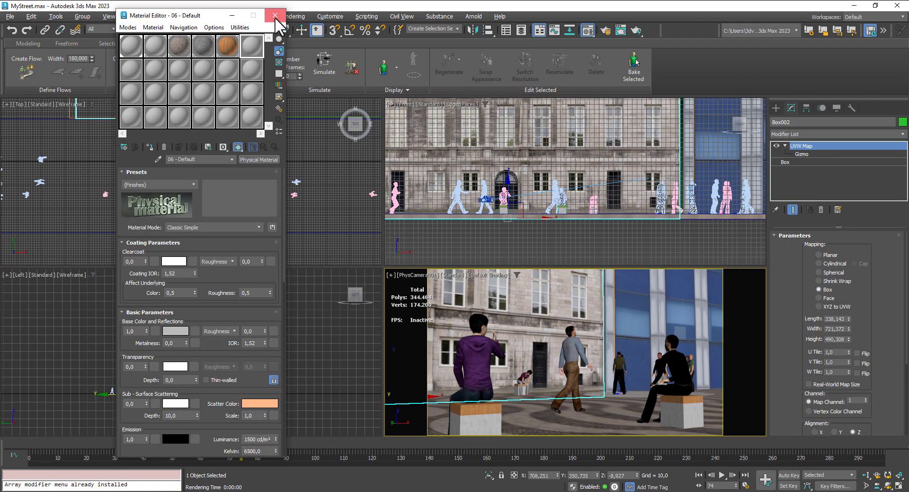
- Load TexturesCom_QuarryB_1K_hdri_sphere_tone as a Bitmap environment map for the scene
left_click(278, 12)
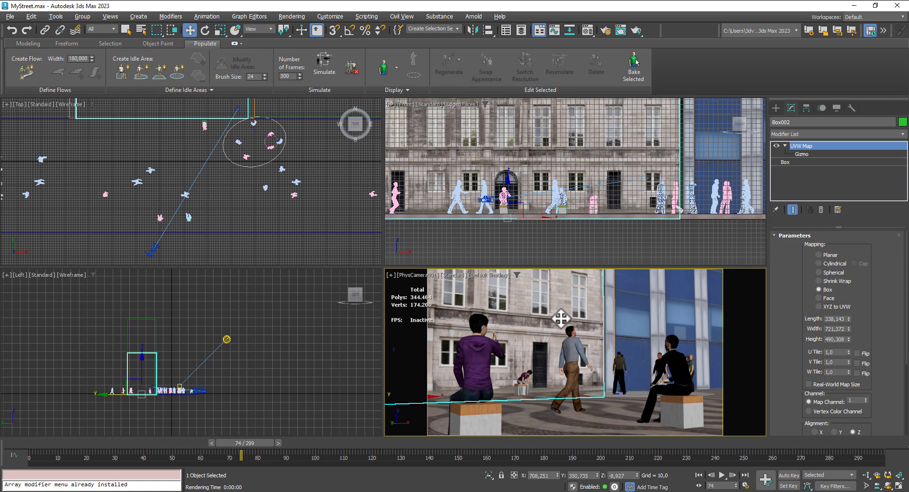
left_click(291, 17)
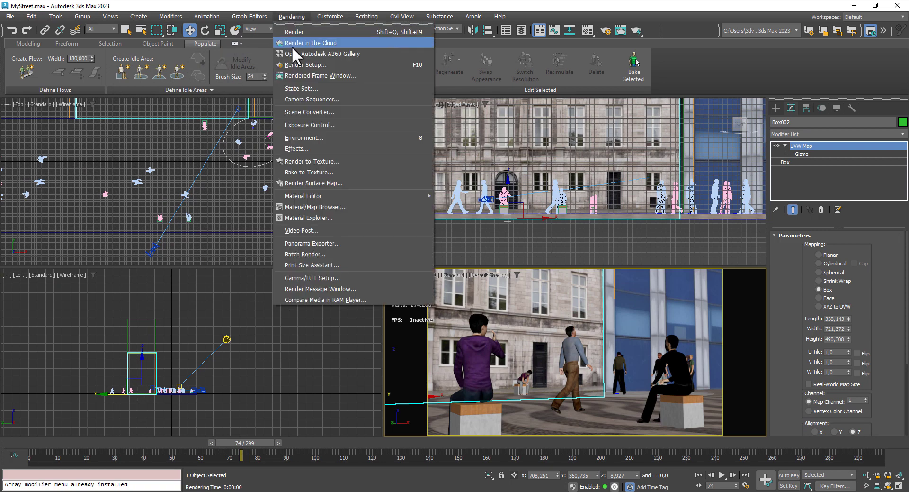
left_click(323, 136)
left_click(413, 99)
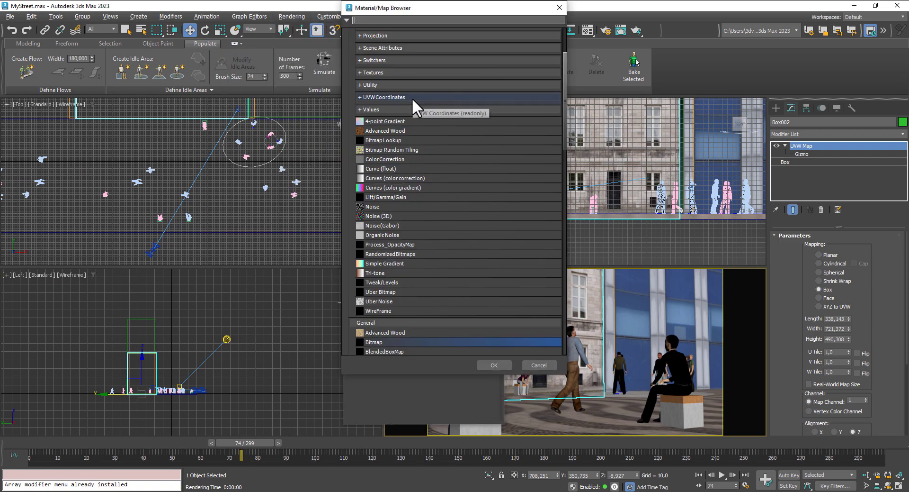
scroll(398, 221, "down", 2)
left_click(374, 296)
double_click(379, 295)
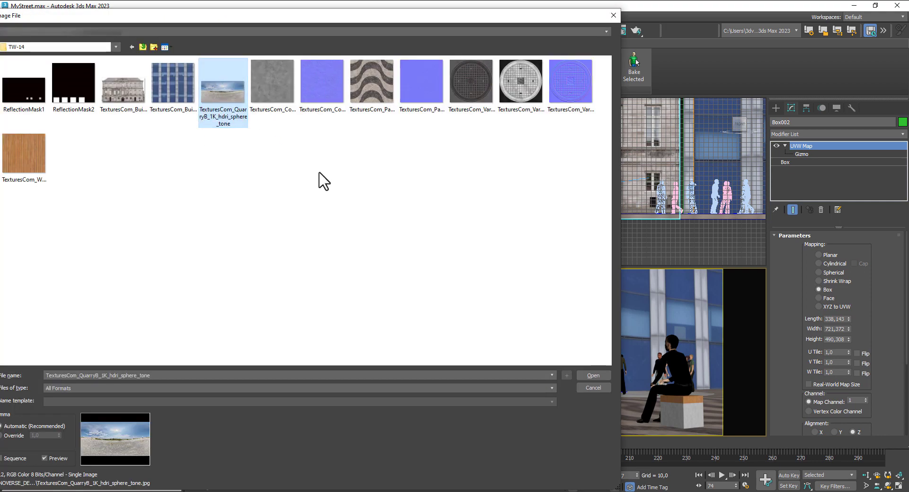
left_click(595, 374)
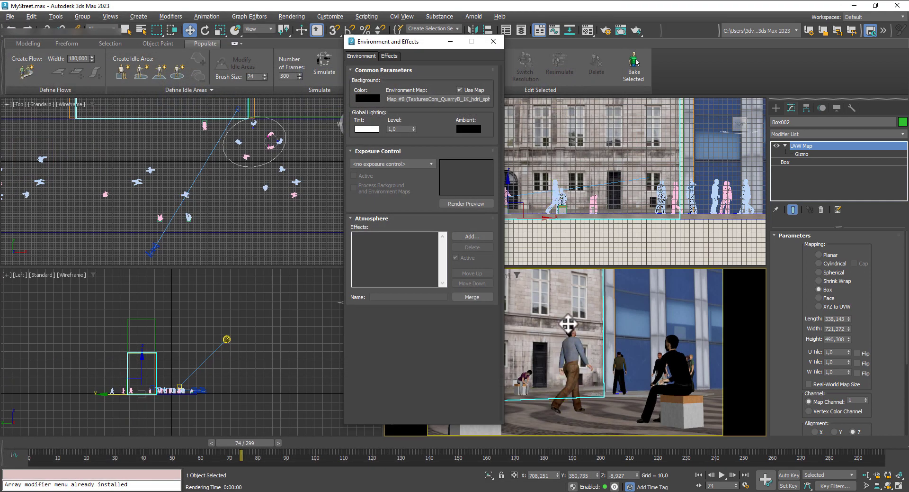
- Test-render the PhysCamera001 view at frame 74, then close the render and the environment settings
key("shift+q")
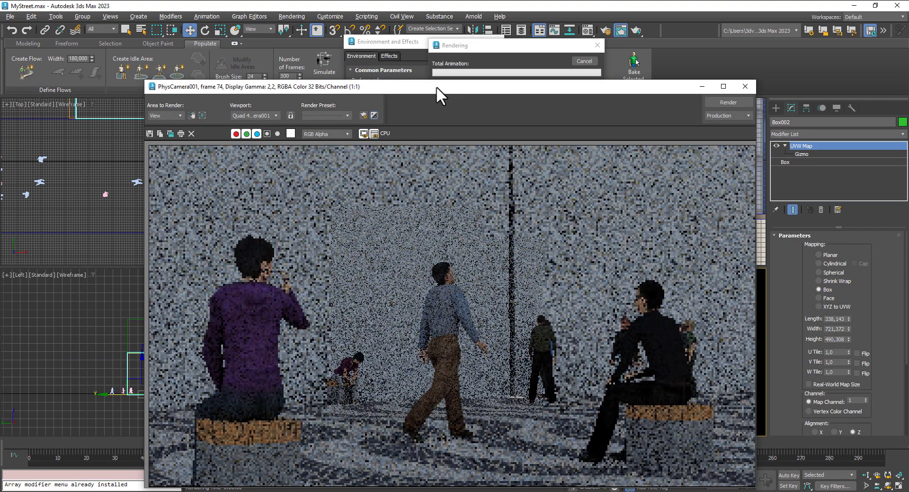
left_click_drag(436, 86, 399, 46)
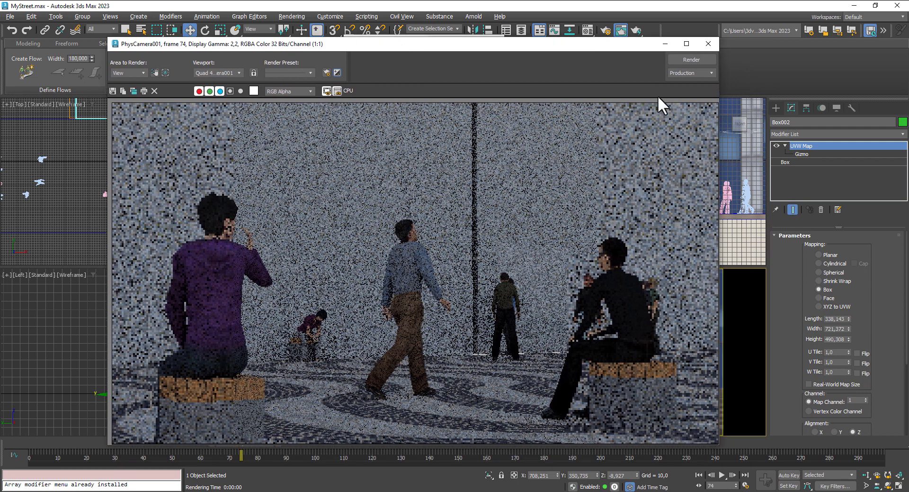
left_click(707, 45)
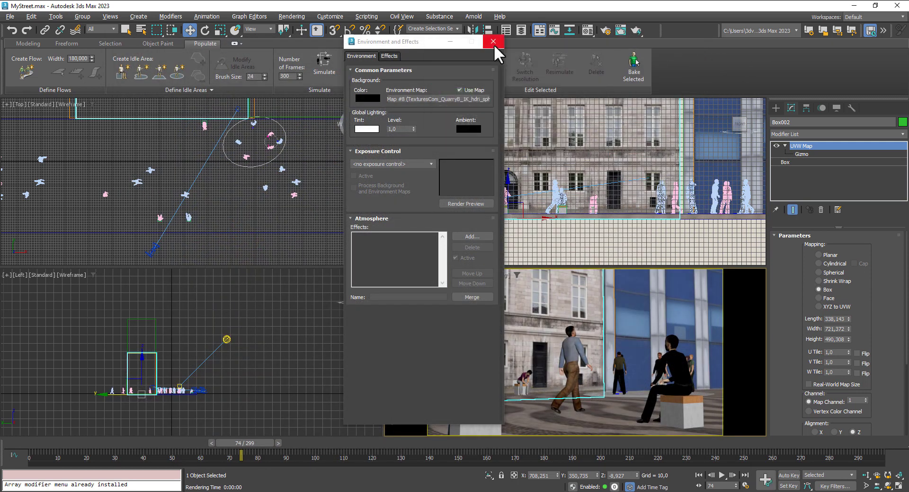
left_click(494, 41)
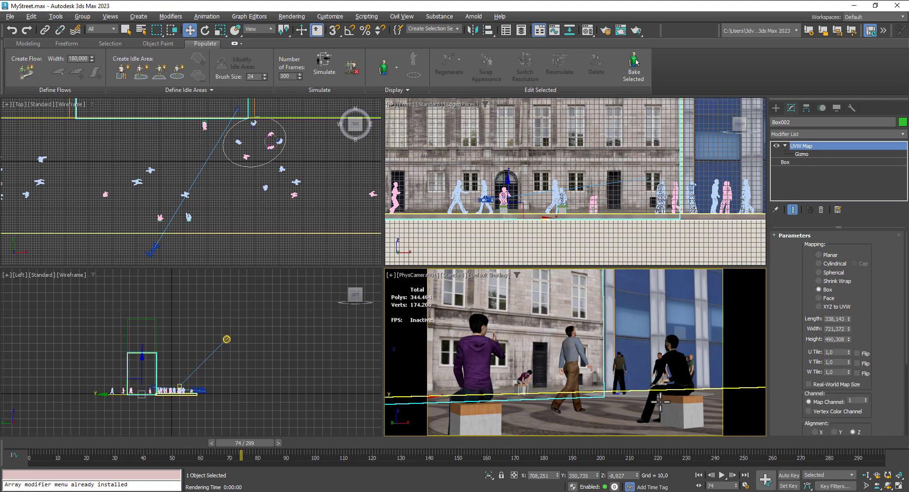
- Select the ground box, go to frame 86 of the animation and render the PhysCamera001 view
left_click(605, 404)
left_click_drag(234, 441, 270, 447)
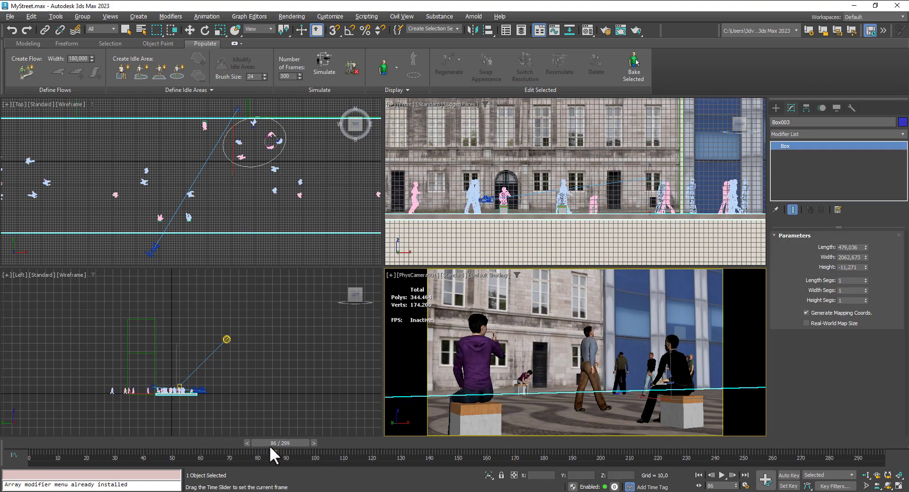
key("shift+q")
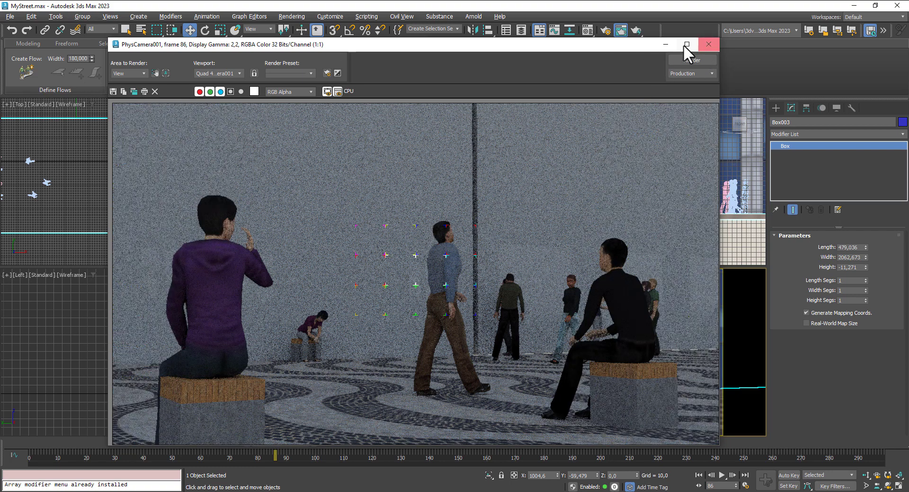
- Move the render window aside and copy the 01 - Default material's clearcoat color map to its base color map in the Material Editor
left_click_drag(617, 42, 513, 139)
left_click(587, 30)
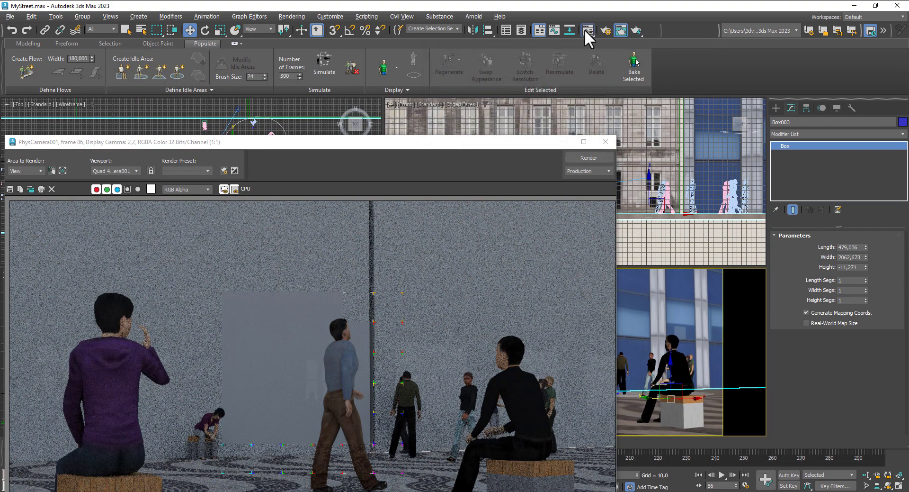
left_click(130, 43)
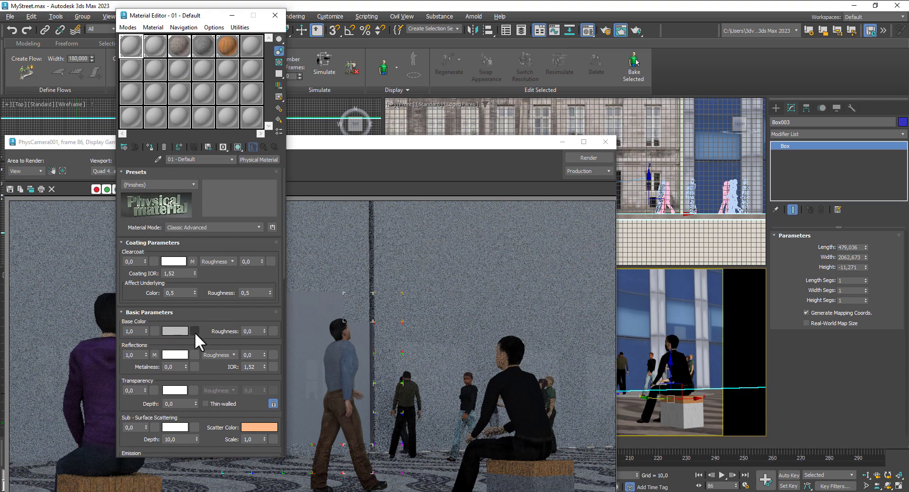
left_click_drag(189, 263, 196, 326)
left_click_drag(195, 329, 195, 330)
left_click(184, 265)
- Return to the top level of the 02 - Default material and copy its clearcoat color map to its base color map
left_click(153, 47)
left_click(264, 147)
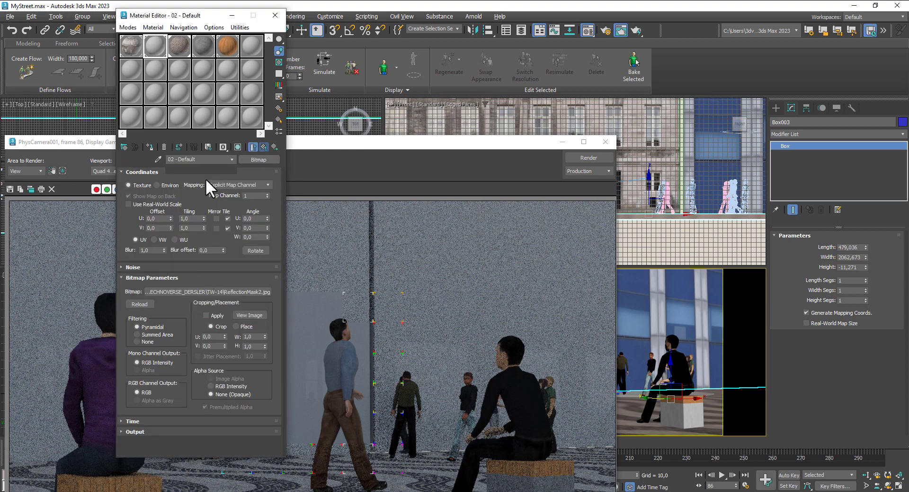
left_click_drag(193, 260, 195, 327)
left_click(186, 266)
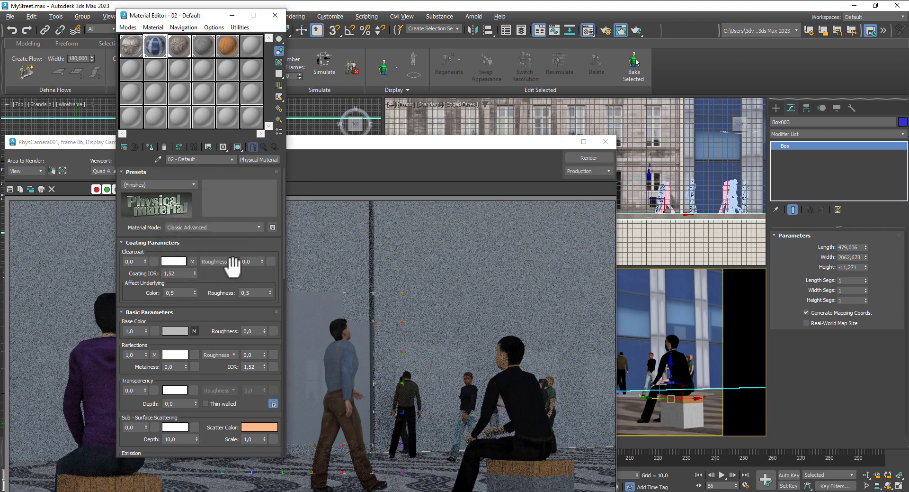
- Close the old render, select the stone building, and test-render the PhysCamera001 view at frame 203, then cancel and close it
left_click(606, 142)
left_click(540, 296)
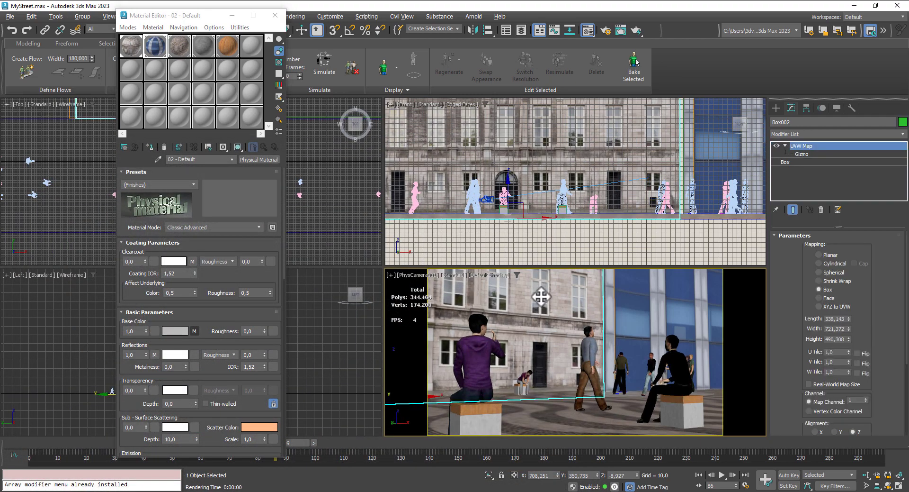
key("shift+q")
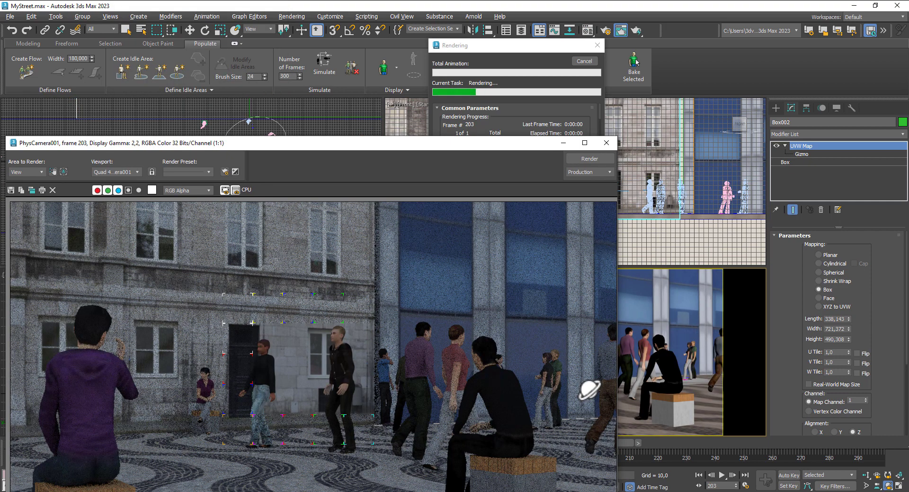
left_click(584, 61)
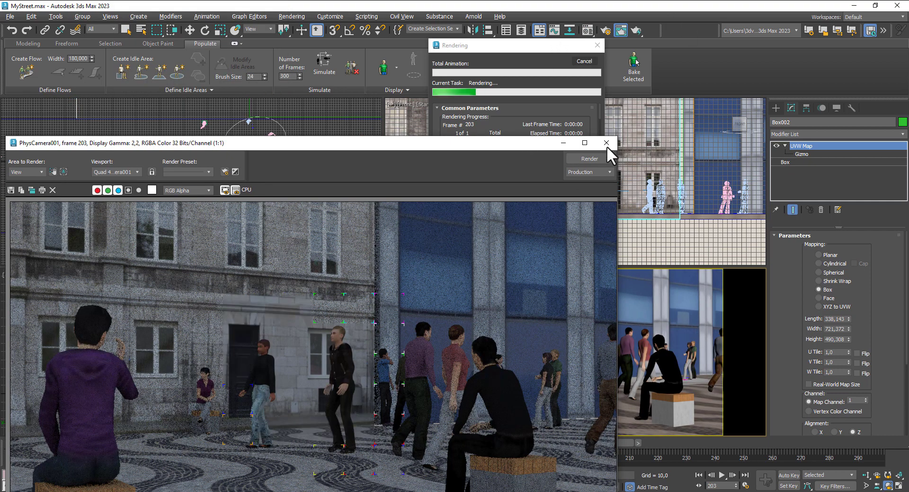
left_click(607, 143)
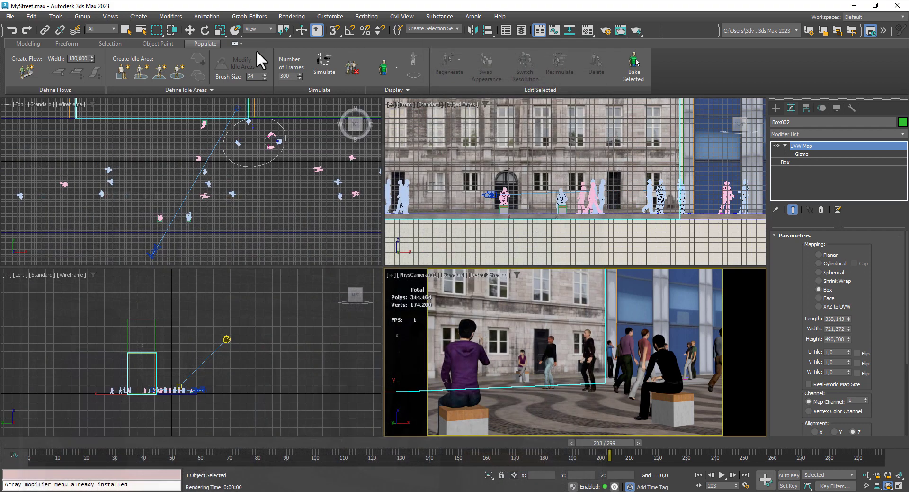
- Set the scene's exposure control to Physical Camera Exposure Control and lower the physical camera EV compensation to about -0.7 EV
left_click(297, 15)
key("Escape")
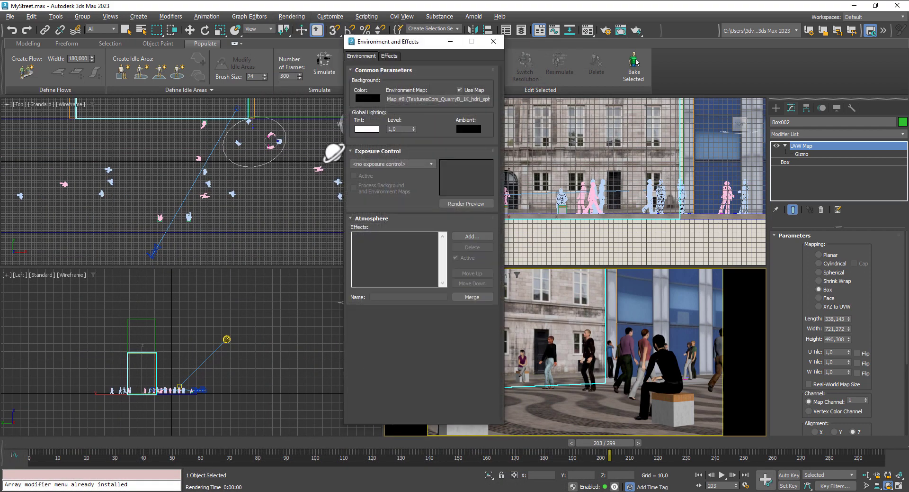
left_click(391, 164)
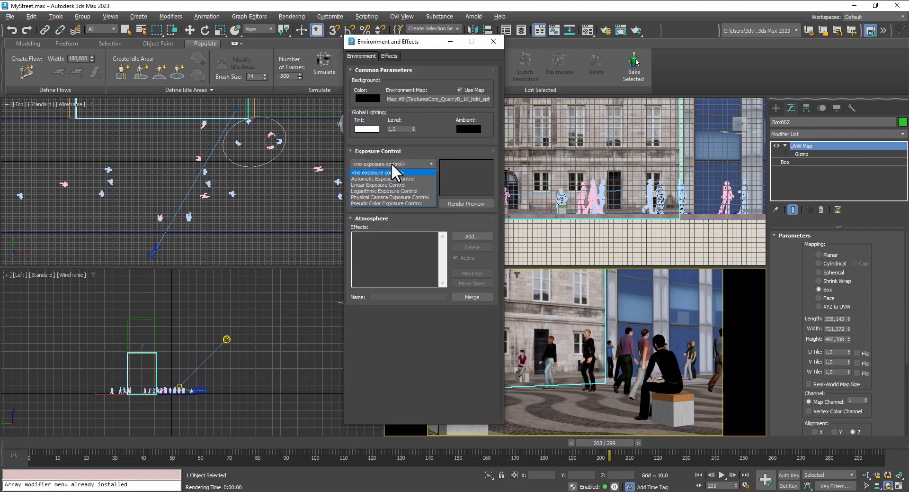
left_click(376, 197)
left_click(488, 249)
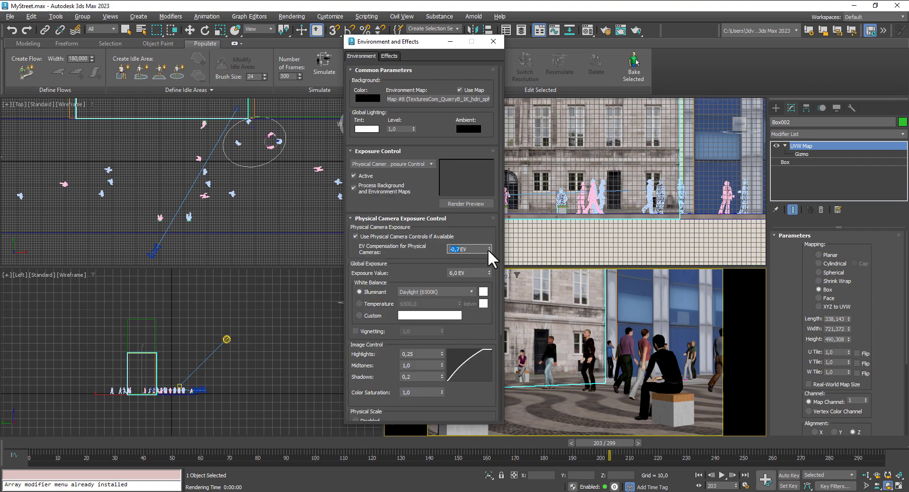
left_click(488, 250)
left_click_drag(475, 274, 363, 267)
- Test-render the PhysCamera001 view at frame 203 with the new exposure, then cancel it and close the render and environment windows
left_click(590, 322)
key("shift+q")
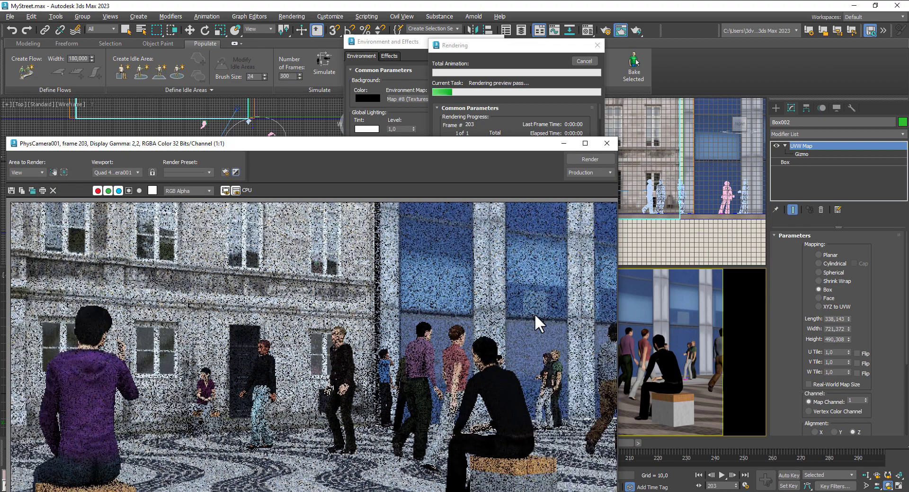
left_click_drag(446, 143, 516, 92)
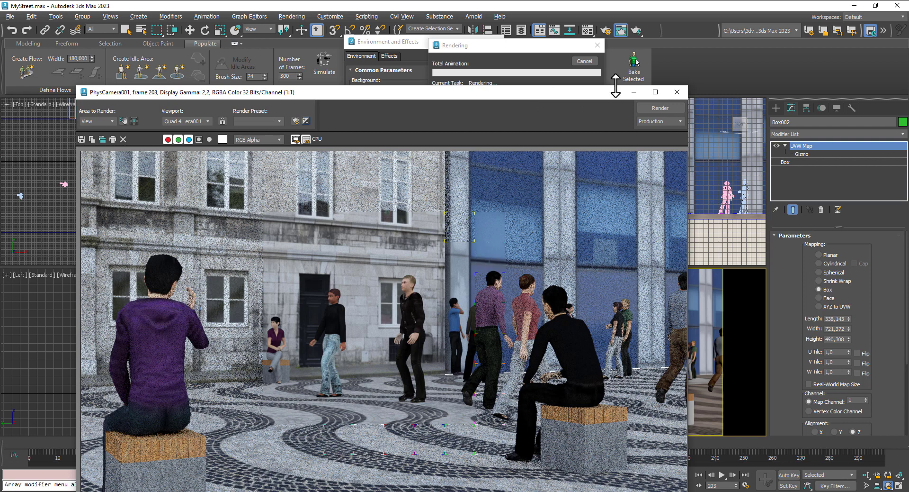
left_click(589, 62)
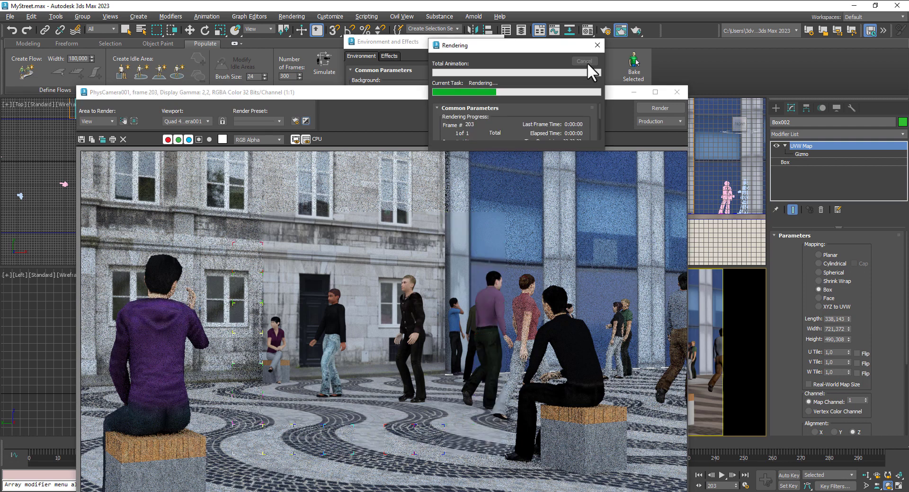
left_click(679, 93)
left_click(493, 42)
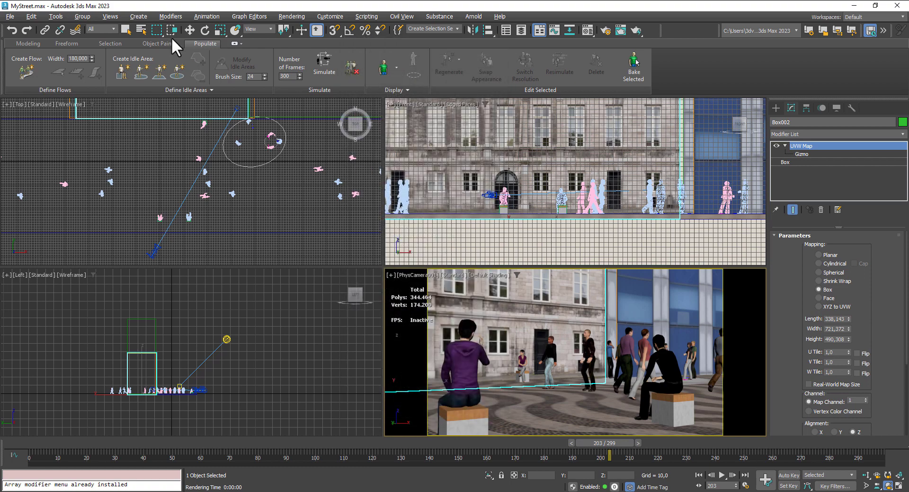
- Lower the stone building slightly in the Front view, to a Z position of about -16
left_click(194, 28)
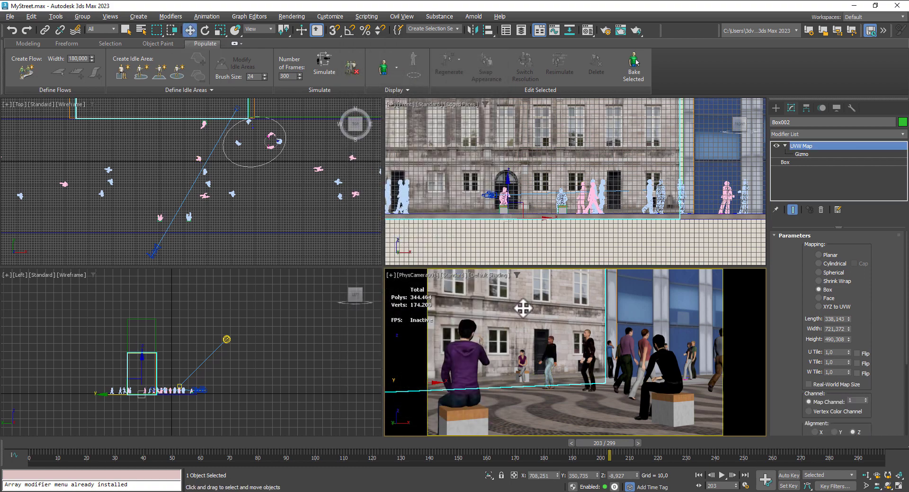
scroll(559, 219, "down", 5)
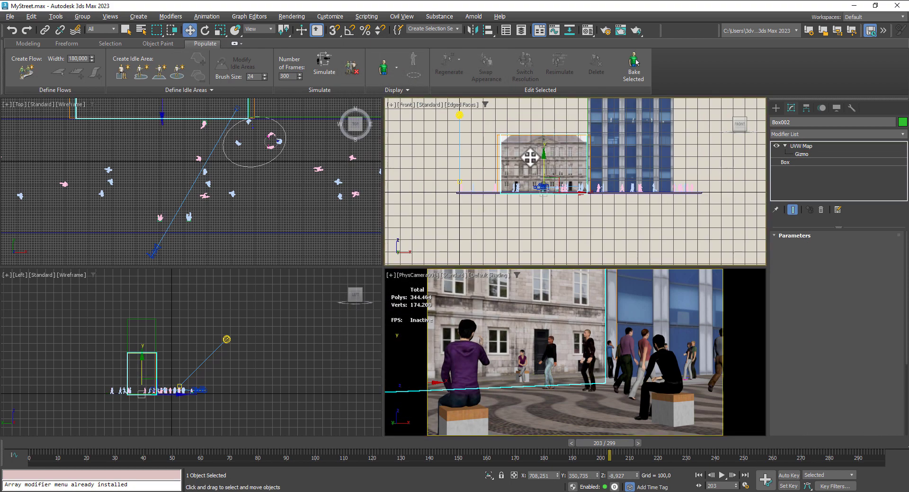
left_click_drag(545, 161, 545, 162)
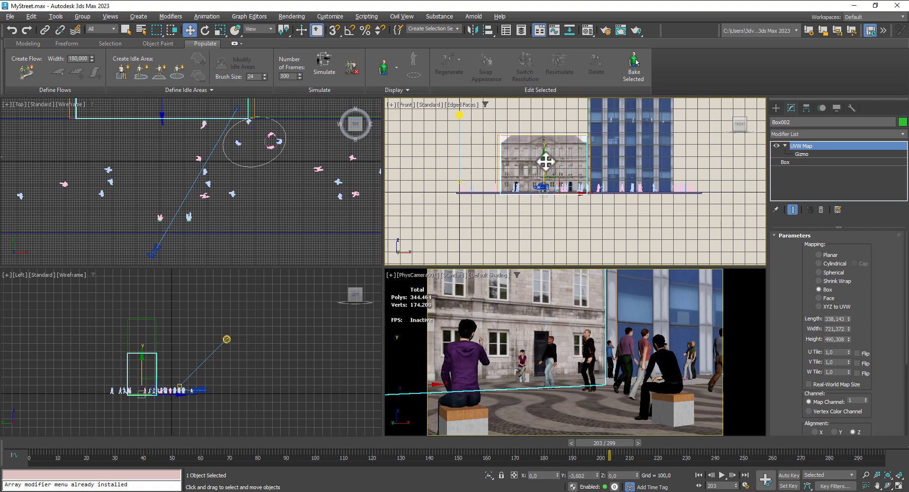
scroll(578, 174, "up", 5)
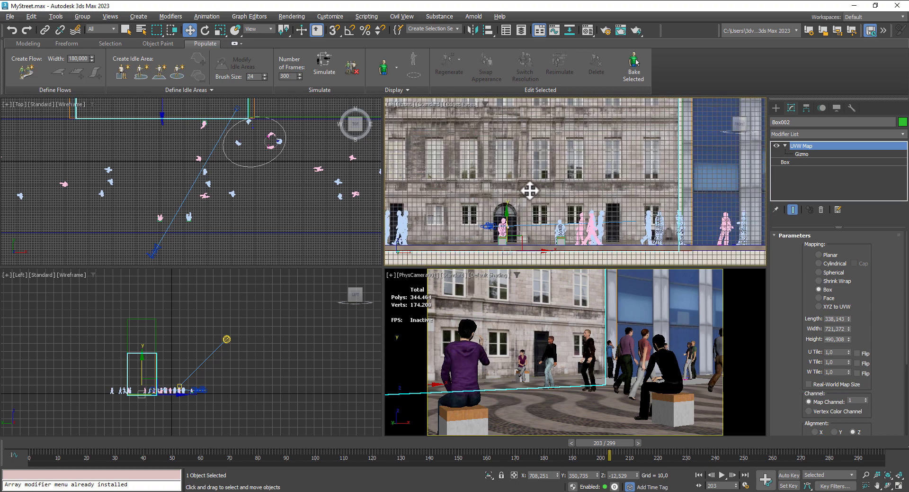
left_click_drag(509, 216, 510, 218)
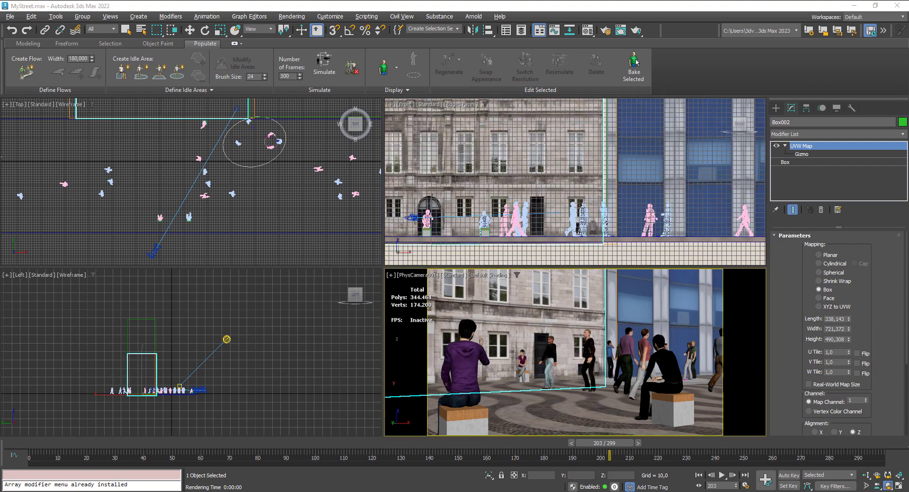
- Move PhysCamera001 along X in the Top view to about X 607, keeping its target in place
left_click(194, 29)
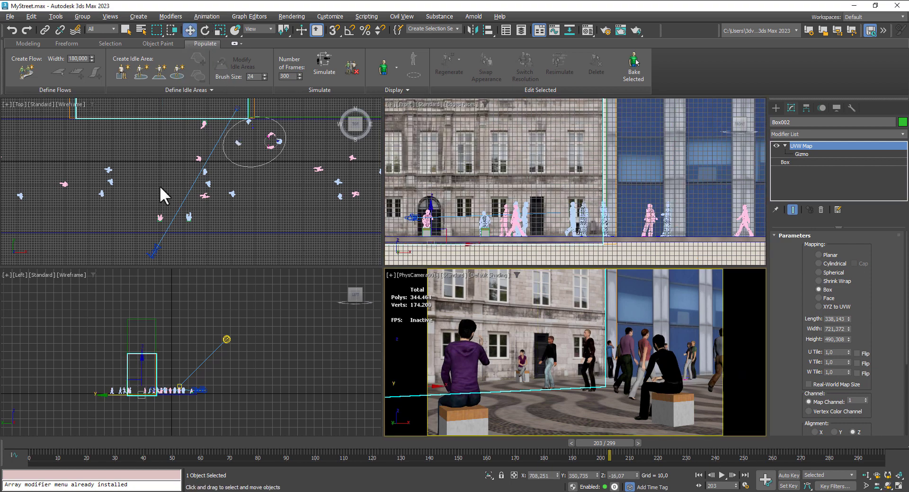
left_click(155, 250)
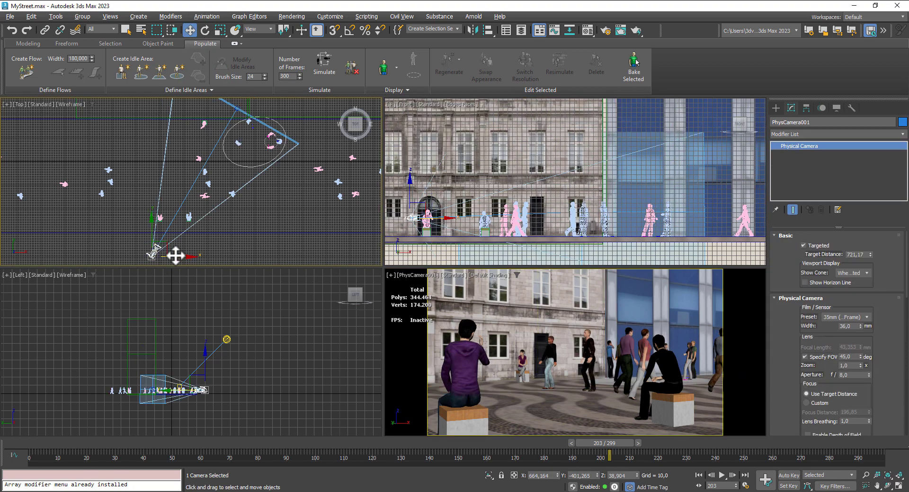
left_click_drag(175, 255, 162, 252)
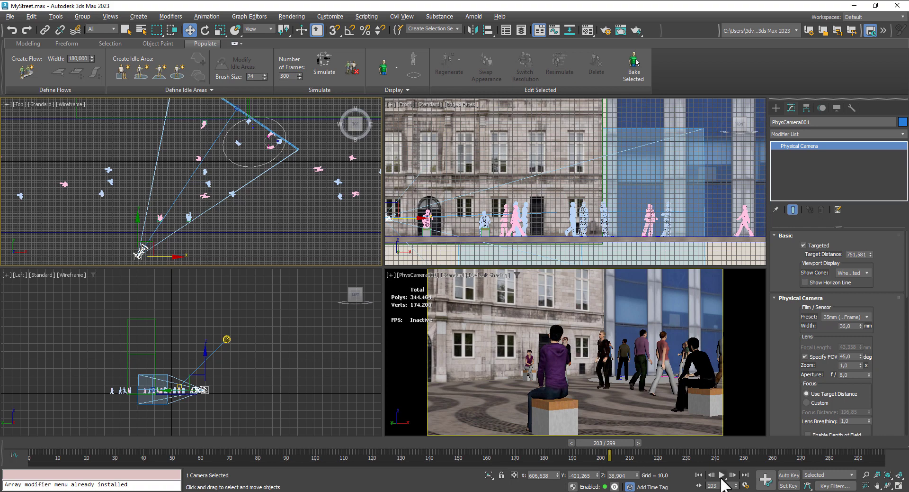
- Turn on Auto Key from frame 0 and, at frame 150, move PhysCamera001 to about X 1249, Y -466 to animate it
left_click(700, 475)
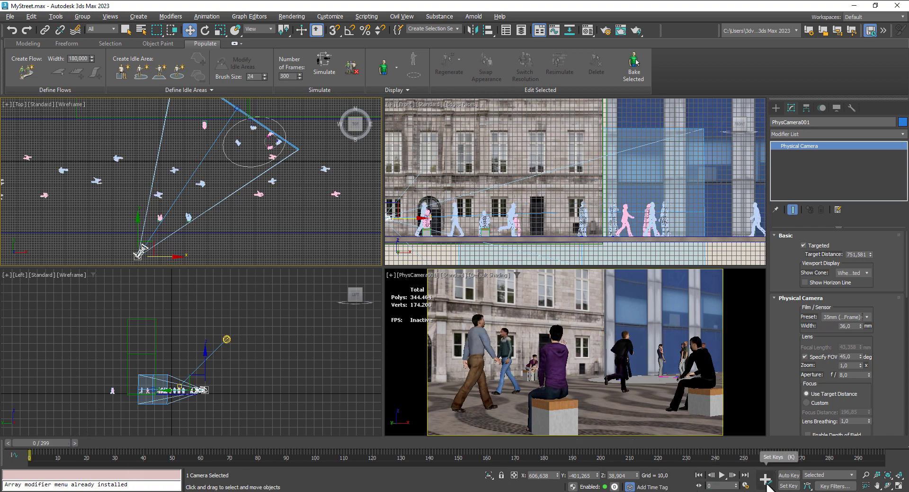
left_click(789, 475)
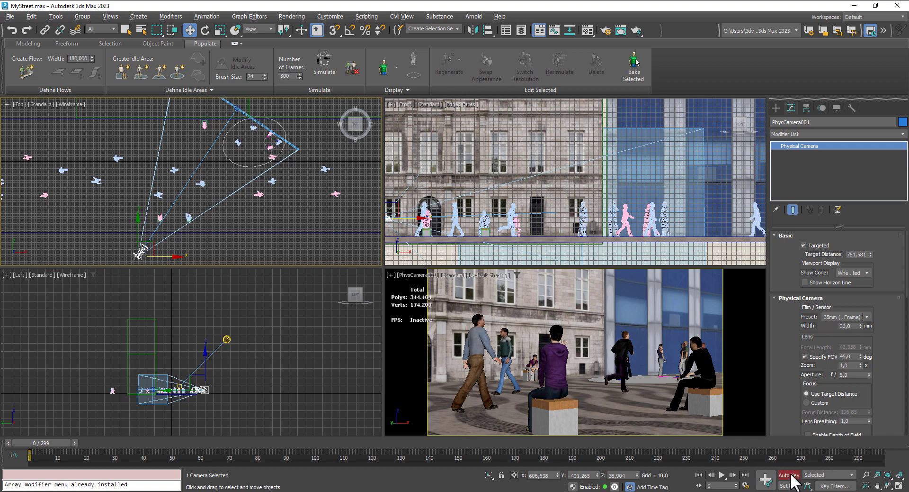
left_click_drag(54, 442, 476, 484)
key("w")
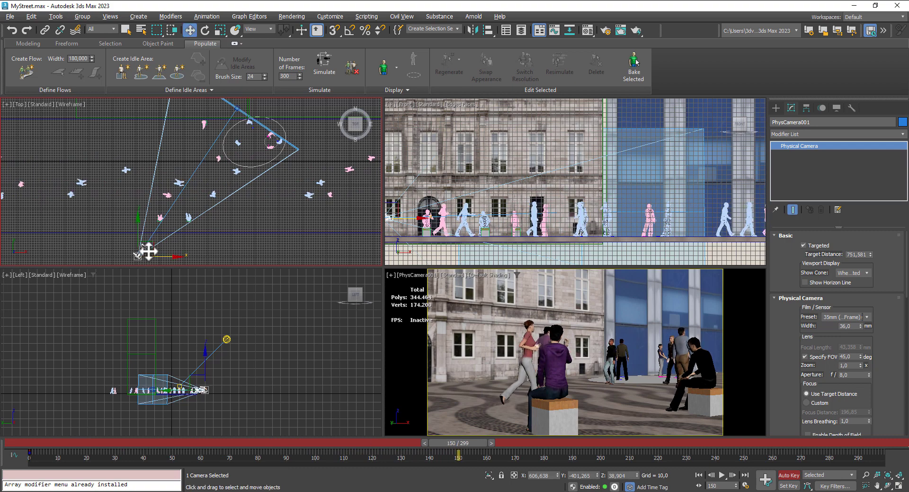
left_click_drag(158, 249, 282, 270)
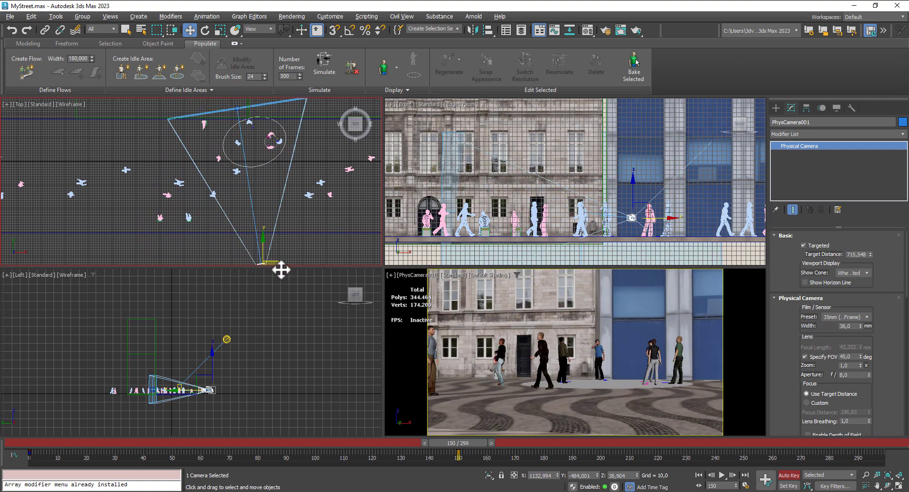
middle_click_drag(579, 367, 516, 366)
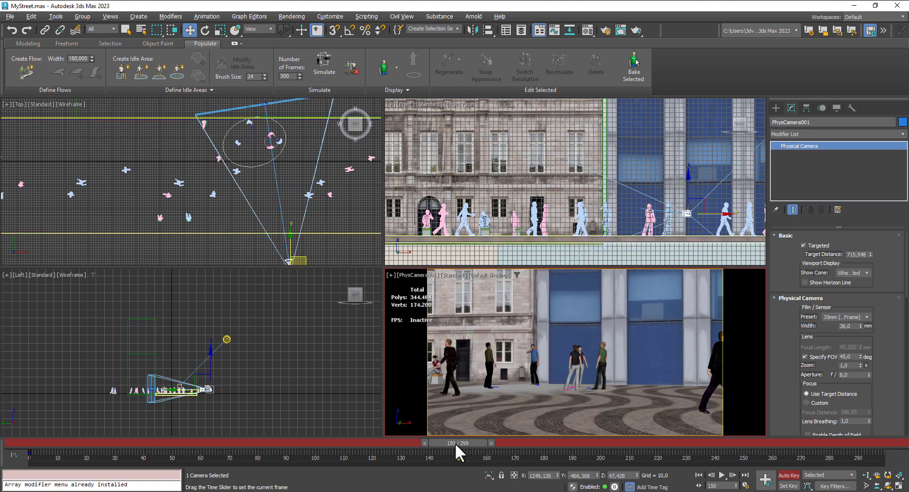
- Go to frame 294 and move PhysCamera001 farther along the street to about X 1495, Y -321 with Auto Key on
left_click_drag(456, 443, 866, 443)
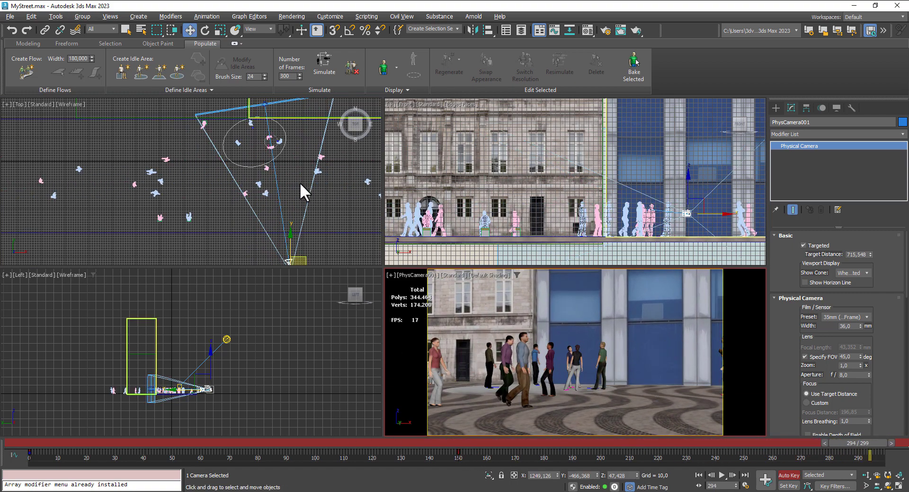
right_click(275, 179)
middle_click_drag(234, 193, 211, 188)
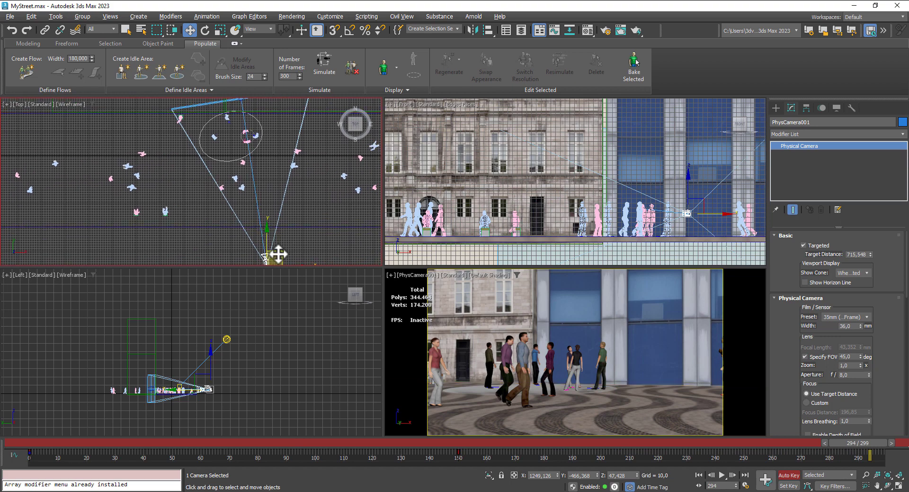
left_click_drag(278, 253, 311, 232)
right_click(556, 341)
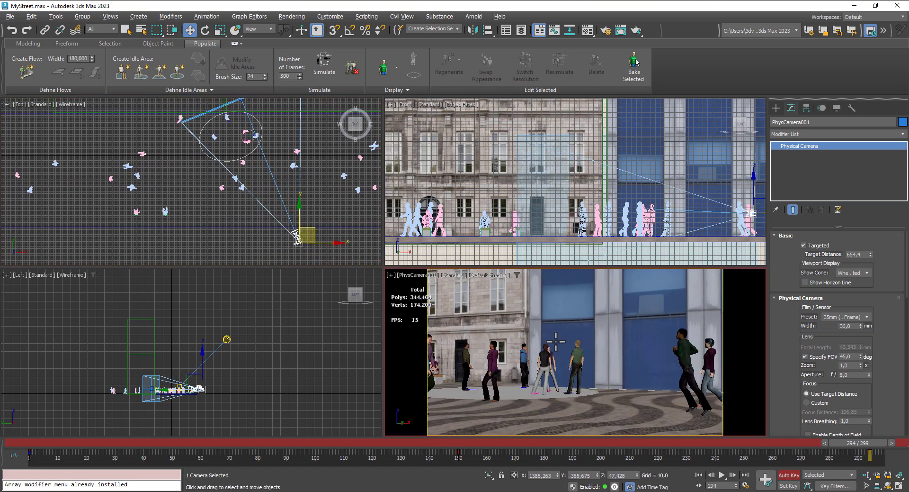
middle_click_drag(556, 341, 516, 338)
- Orbit, truck and dolly PhysCamera001 at frame 294 to look down on the pavement by the blue building, at a target distance of about 748
left_click(890, 486)
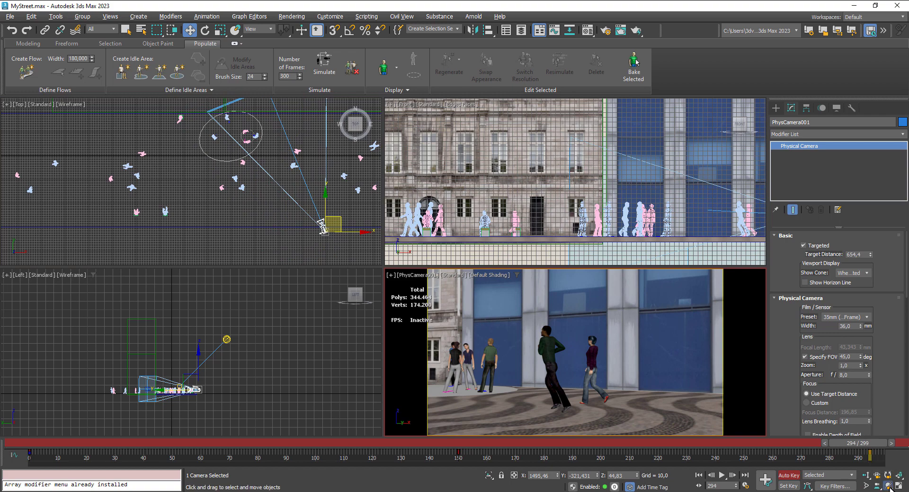
left_click_drag(635, 342, 634, 369)
middle_click_drag(633, 369, 601, 358)
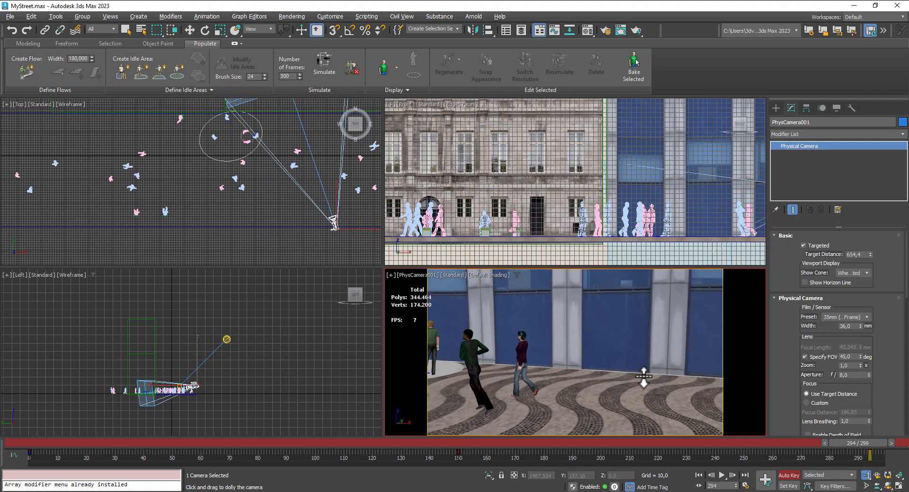
left_click_drag(643, 376, 635, 391)
middle_click_drag(636, 384, 633, 386)
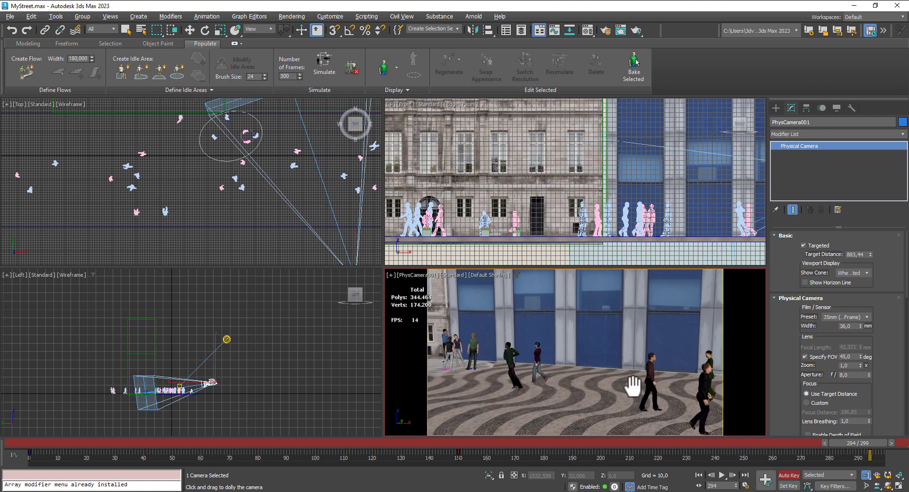
left_click_drag(632, 384, 635, 365)
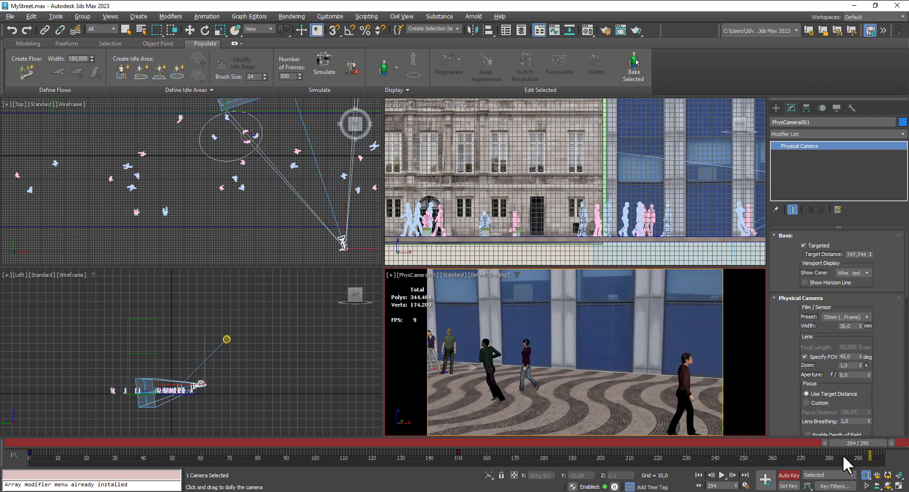
- Orbit PhysCamera001 at frame 294 to a slightly lower viewing angle on the pedestrians in front of the blue building
left_click(887, 485)
left_click_drag(628, 398, 629, 395)
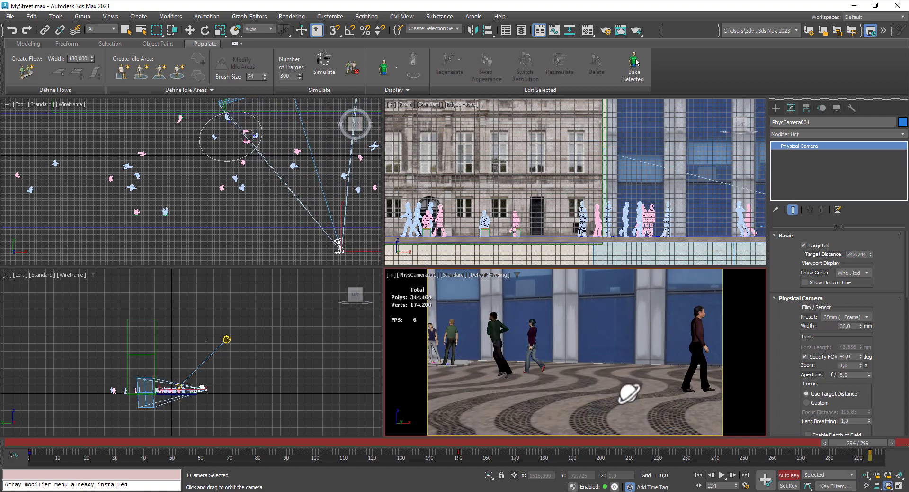
middle_click_drag(629, 393, 624, 398)
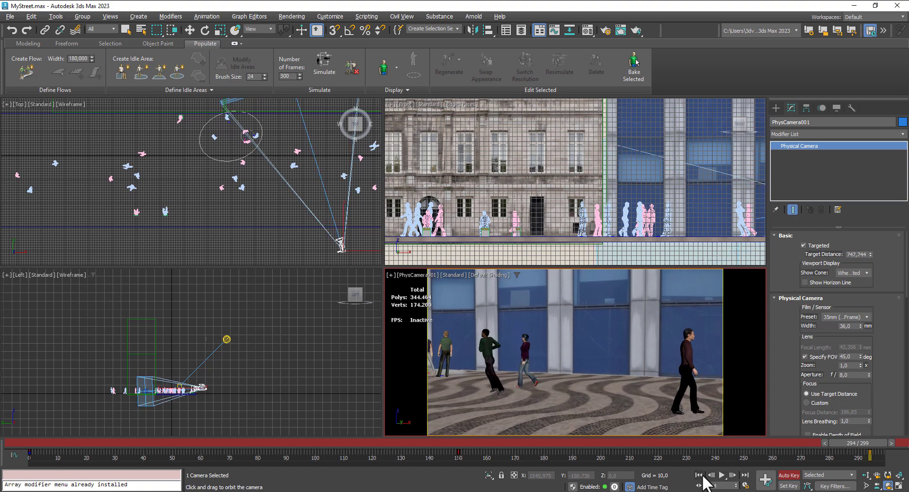
- Play the camera animation from frame 0, stop at frame 272 and turn off Auto Key
left_click(699, 474)
left_click(722, 474)
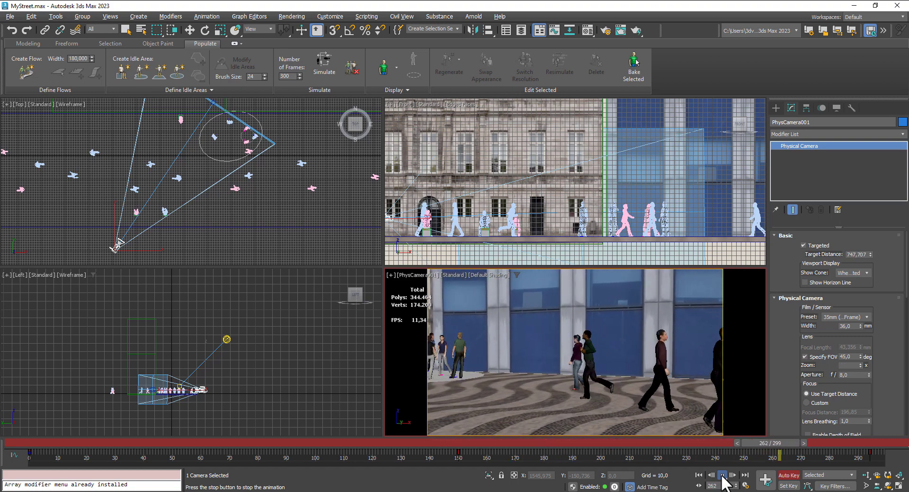
left_click(722, 474)
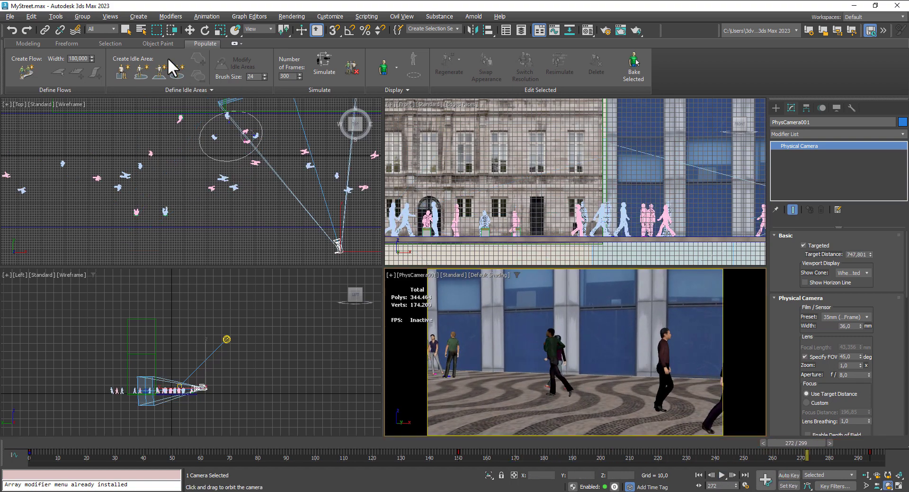
- Move the blue building box along Y in the Top view to about Y 346
left_click(189, 30)
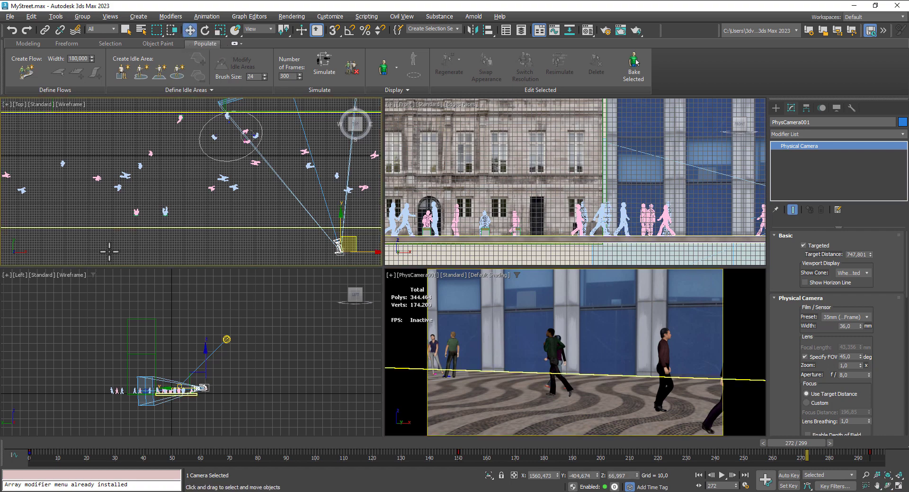
left_click(612, 313)
middle_click_drag(277, 177, 181, 254)
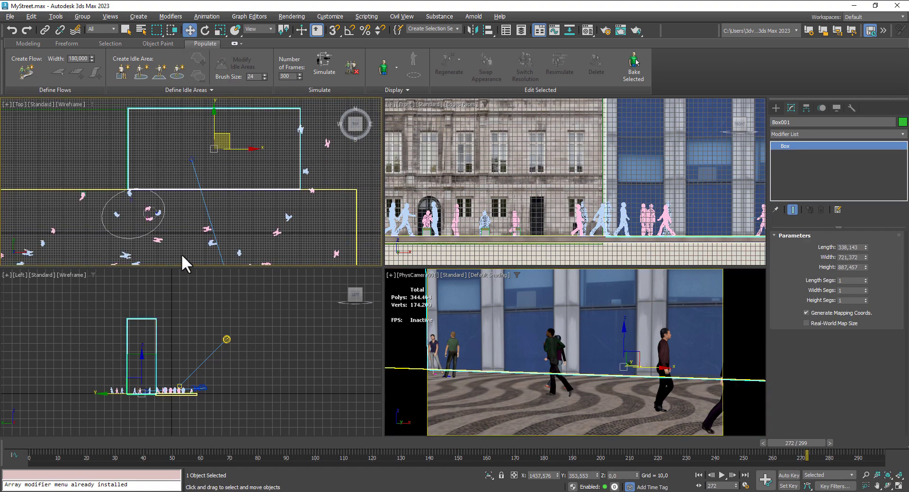
middle_click_drag(258, 155, 229, 160)
scroll(211, 198, "up", 4)
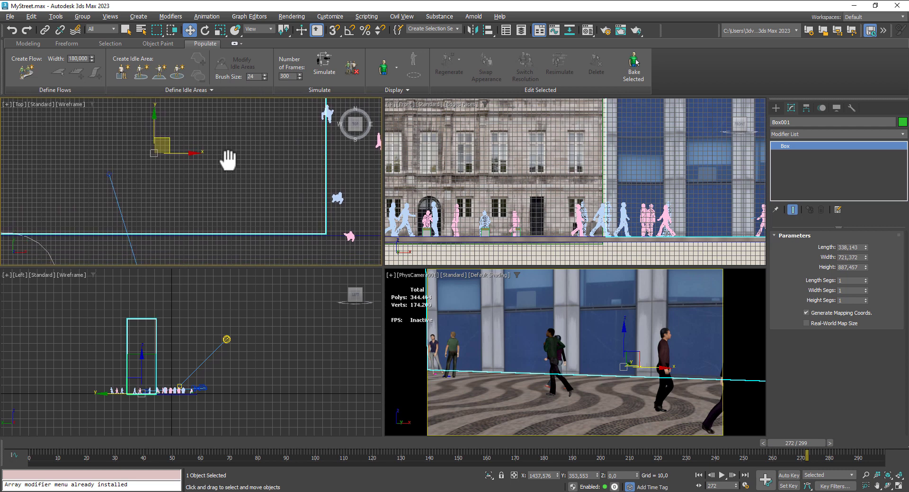
left_click_drag(154, 122, 155, 124)
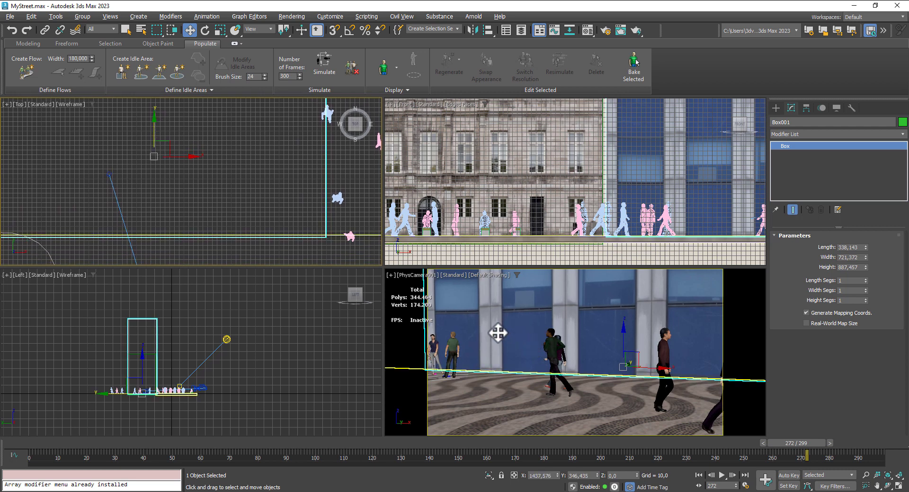
- Move the existing idle area away from the blue building's wall to about X 1086, Y 65, and try to hide it
middle_click_drag(216, 211, 304, 172)
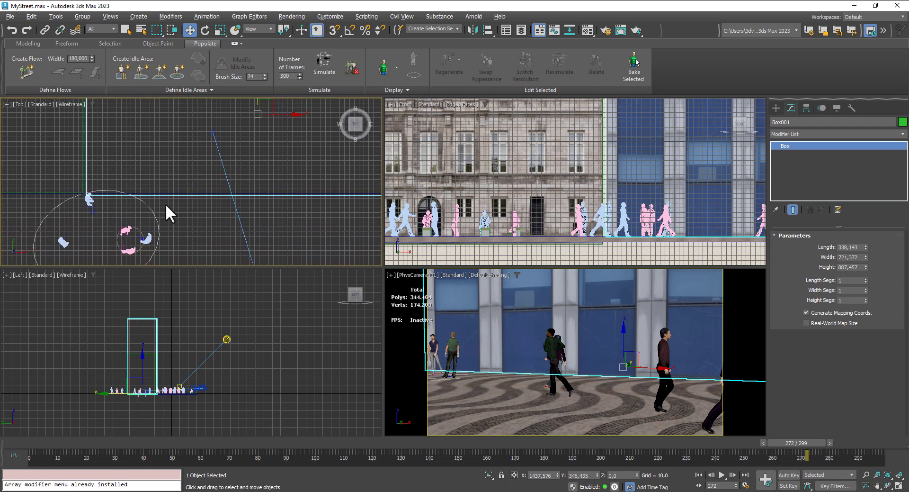
middle_click_drag(166, 203, 177, 179)
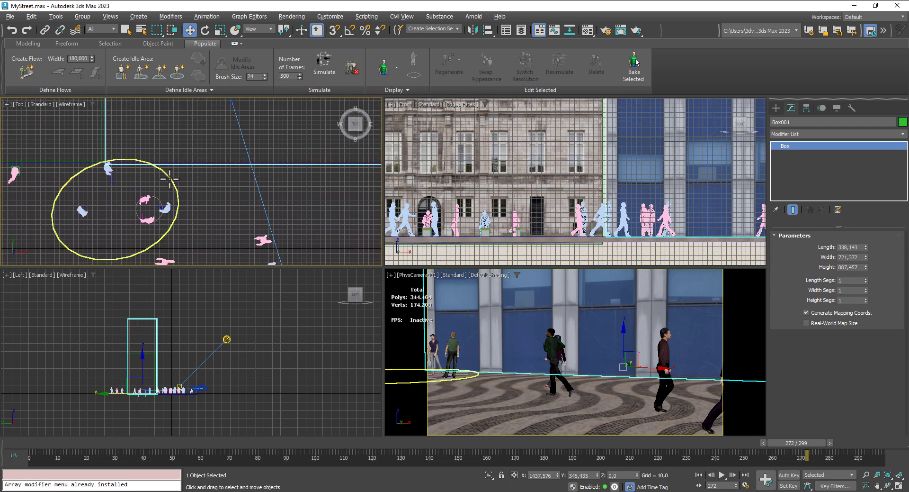
left_click(169, 179)
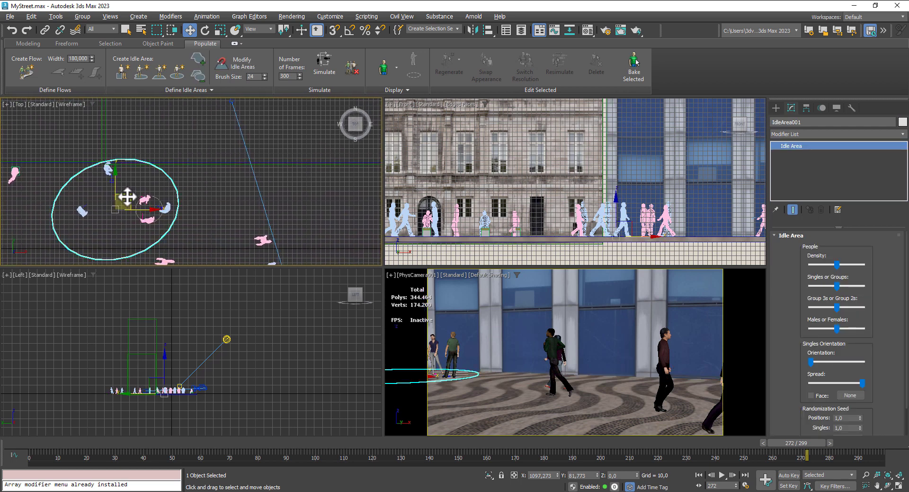
left_click_drag(127, 196, 122, 204)
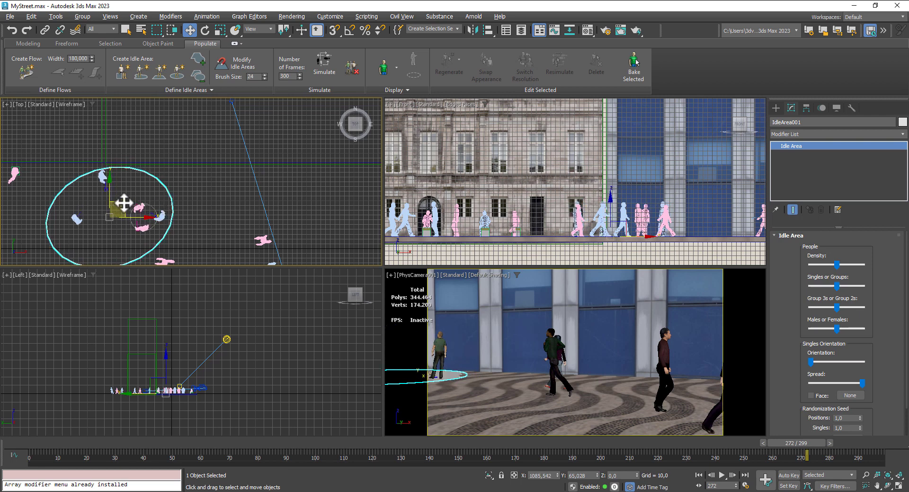
right_click(125, 205)
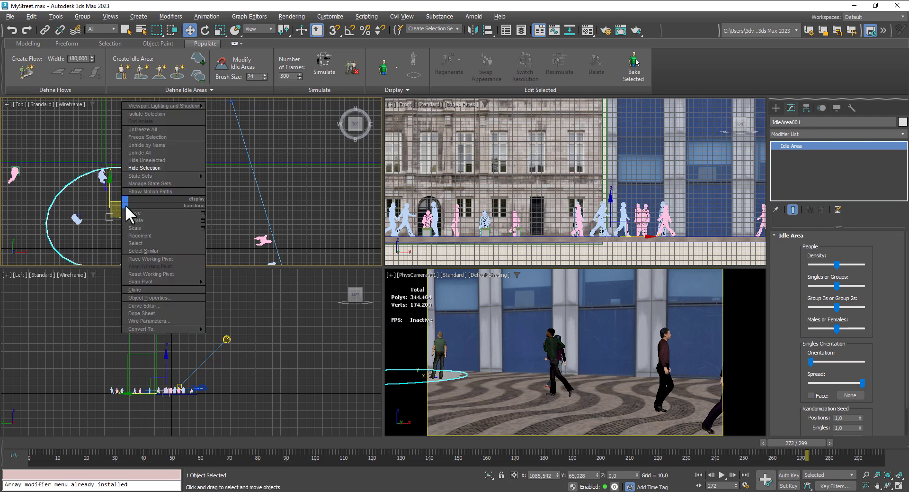
left_click(149, 168)
- Create a second round Populate idle area in the Top view, in front of the blue building and beyond the camera target line
scroll(186, 209, "down", 3)
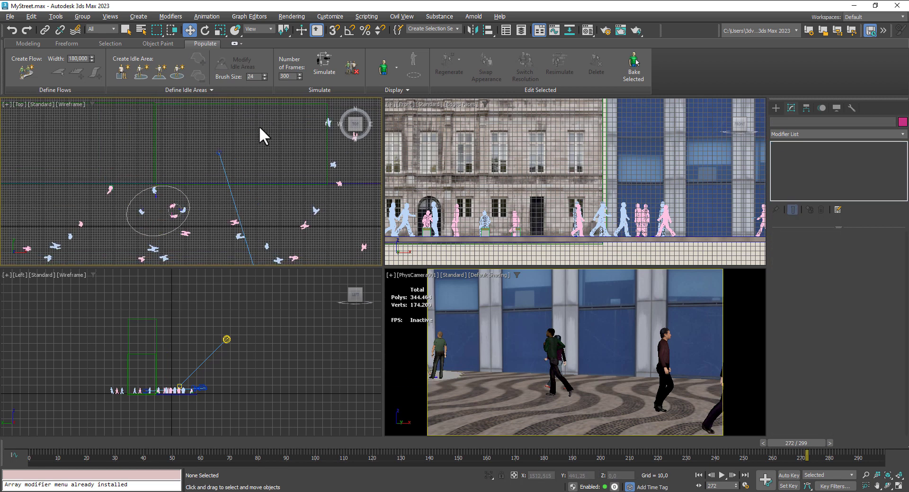
left_click(173, 76)
middle_click_drag(250, 213, 190, 192)
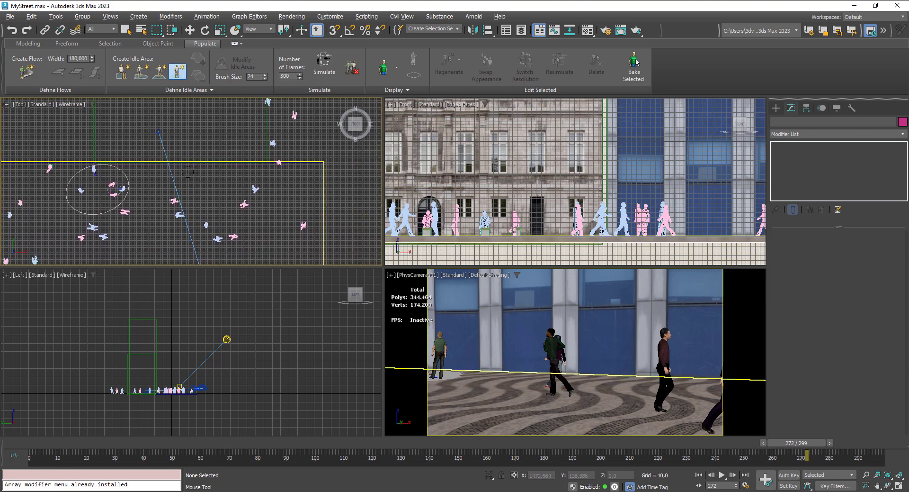
left_click_drag(215, 184, 236, 202)
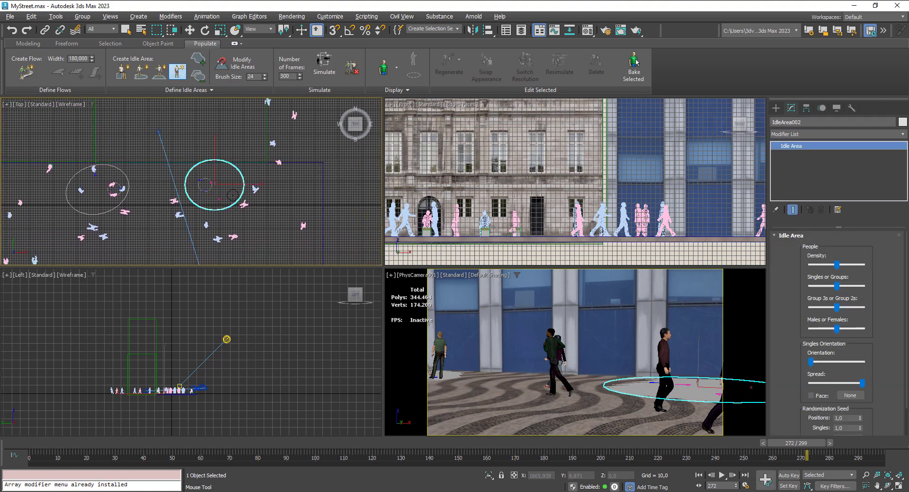
- Rotate the second idle area about -161° around Z and move it to about X 1586, Y 115
left_click(204, 31)
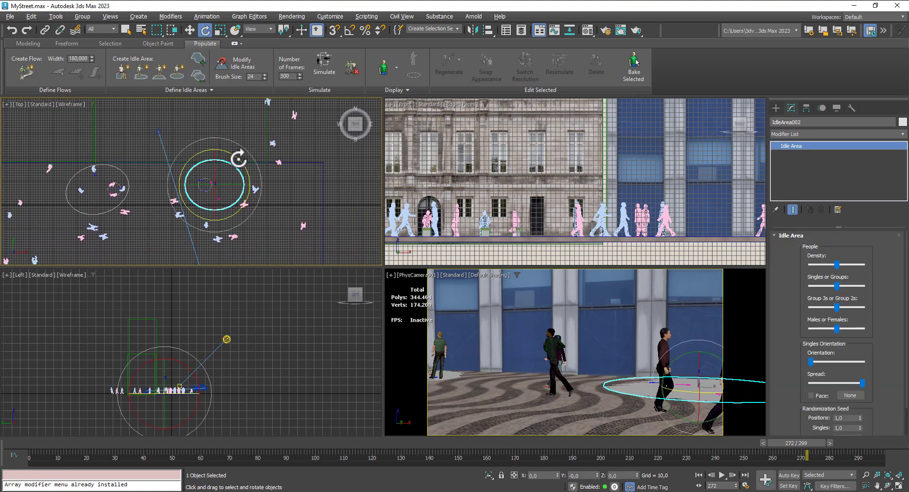
left_click(189, 31)
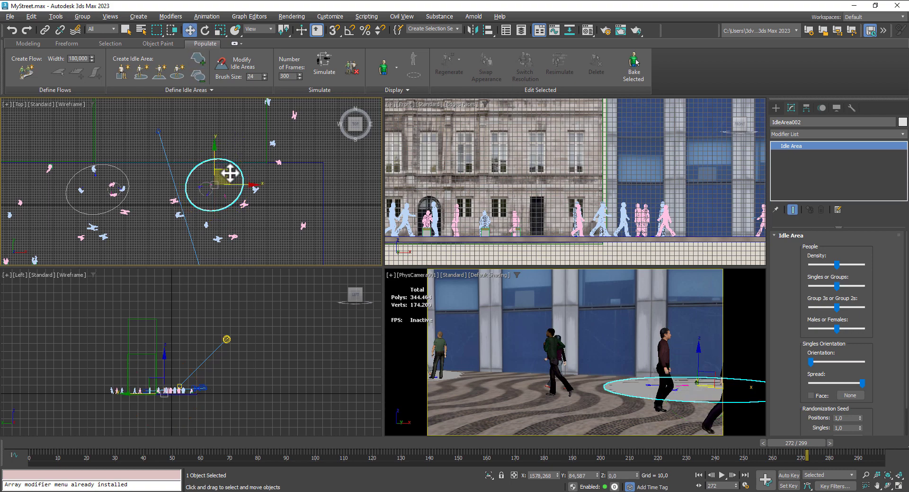
scroll(230, 173, "up", 4)
left_click_drag(211, 183, 251, 314)
left_click(205, 30)
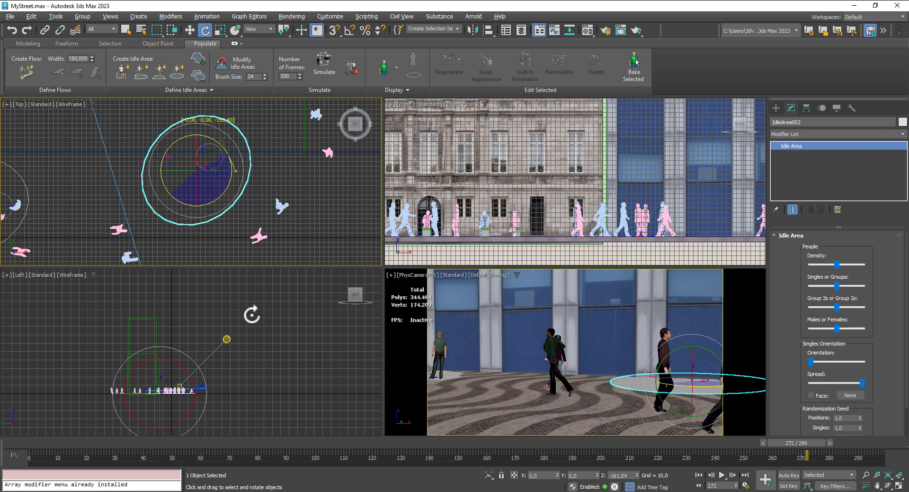
left_click(189, 31)
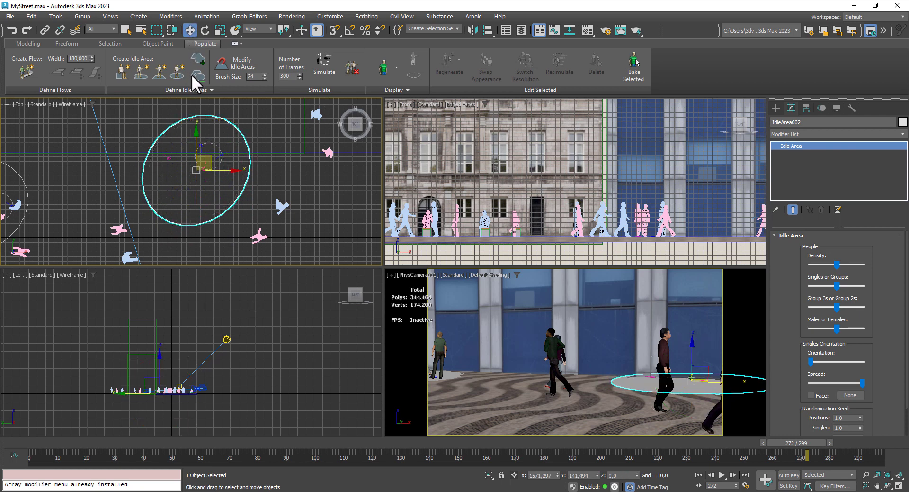
scroll(209, 164, "up", 2)
left_click_drag(209, 163, 219, 182)
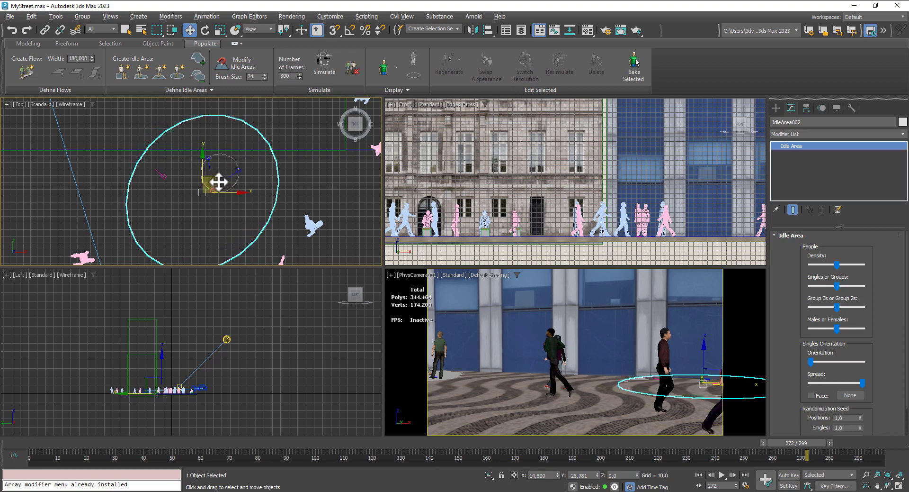
scroll(237, 148, "down", 10)
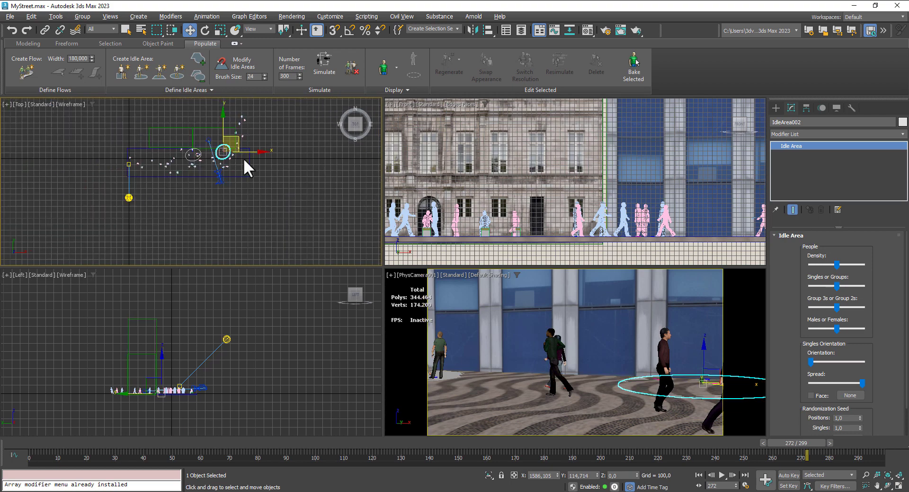
- Return to frame 0 and rerun the Populate simulation to include the second idle area
left_click(604, 341)
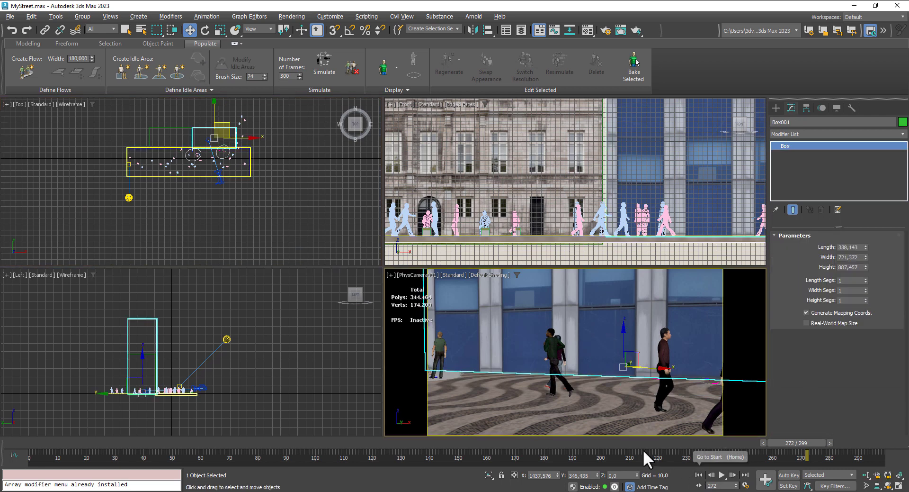
left_click(700, 475)
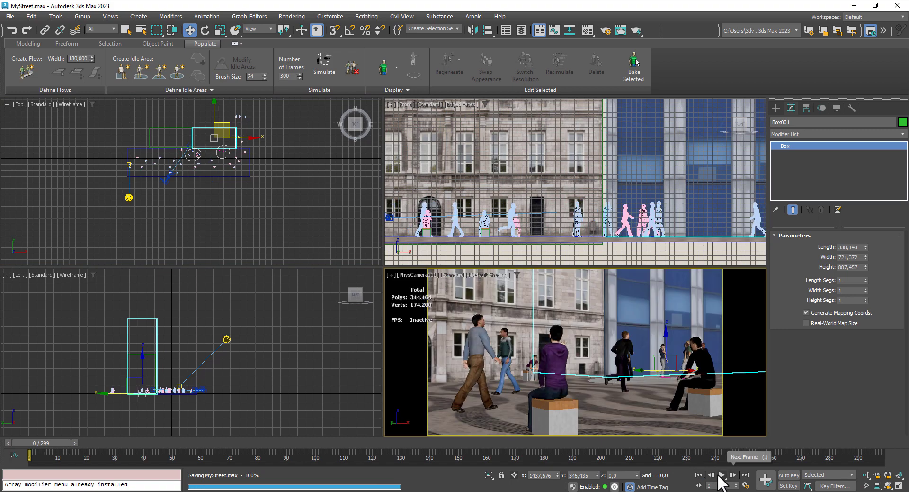
left_click(722, 474)
left_click(698, 474)
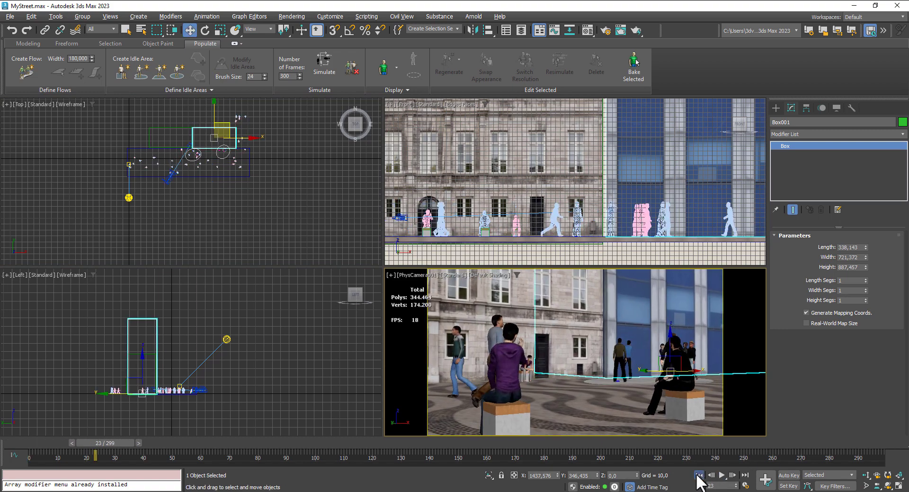
left_click(330, 61)
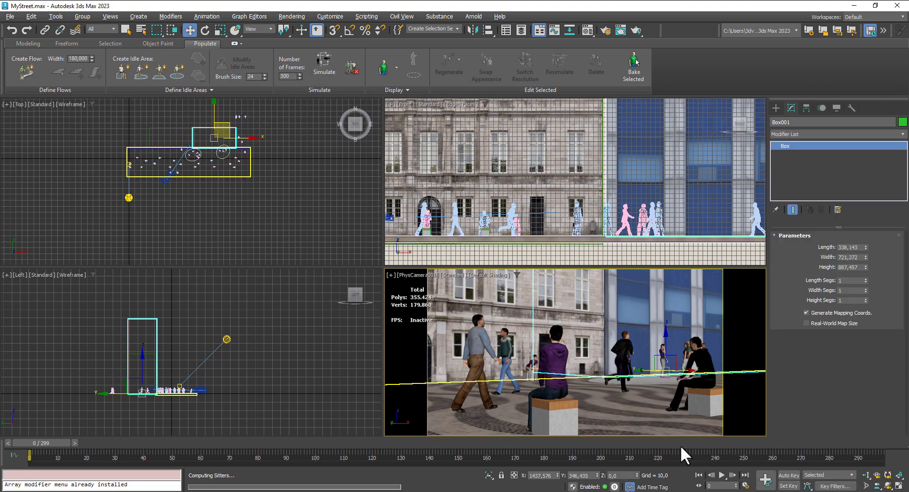
- Maximize the PhysCamera001 view and play the animation from frame 0 to check the simulated crowd, stopping at frame 142
left_click(695, 370)
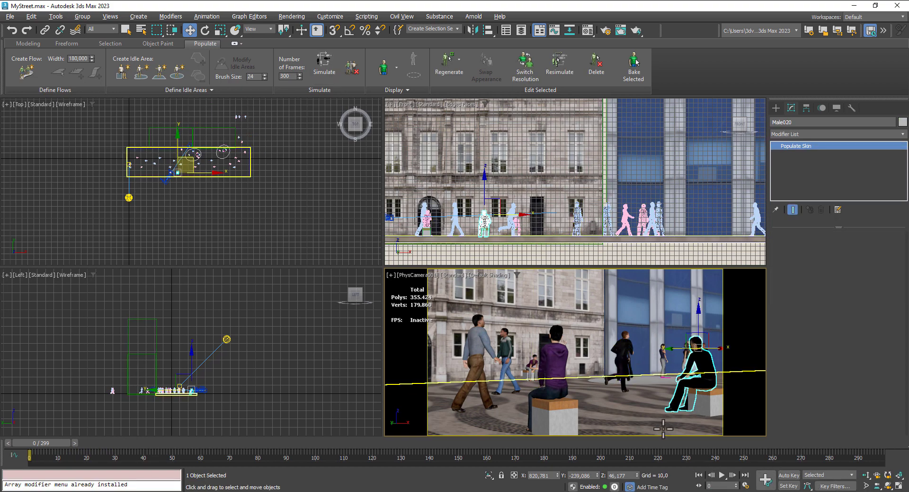
key("alt+w")
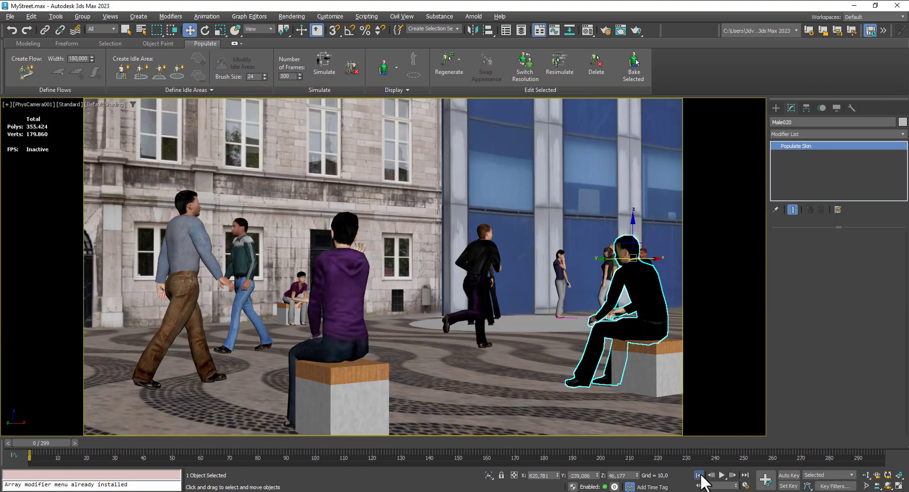
left_click(722, 475)
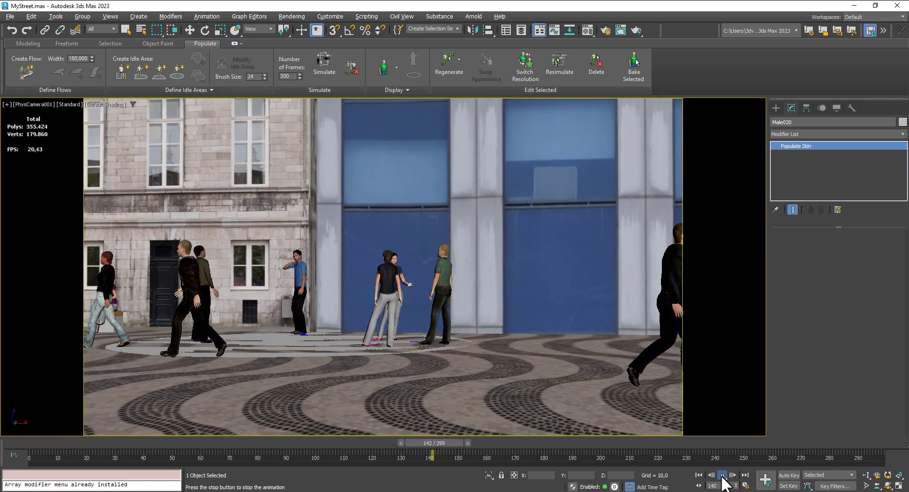
left_click(722, 476)
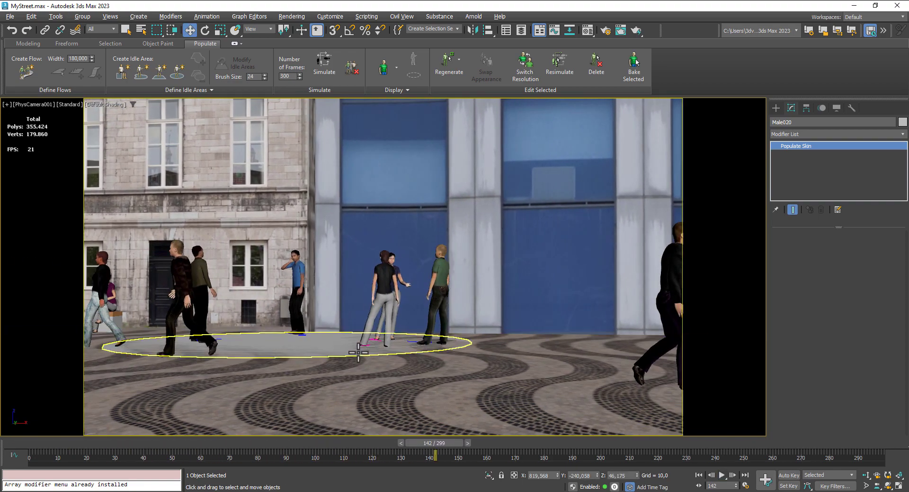
- Restore the four viewports, move the second idle area to about X 1430, Y 104 and rerun the Populate simulation
left_click(899, 486)
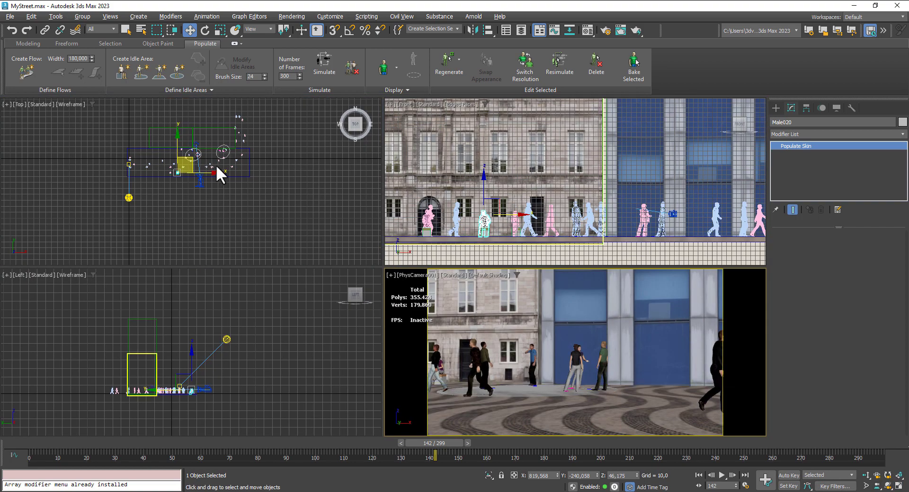
scroll(217, 165, "up", 3)
scroll(248, 122, "up", 2)
left_click(250, 152)
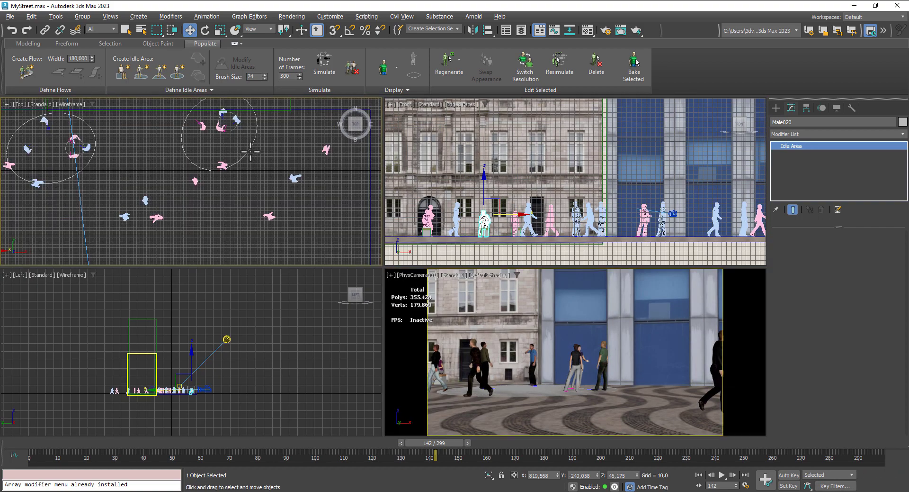
left_click_drag(247, 133, 179, 120)
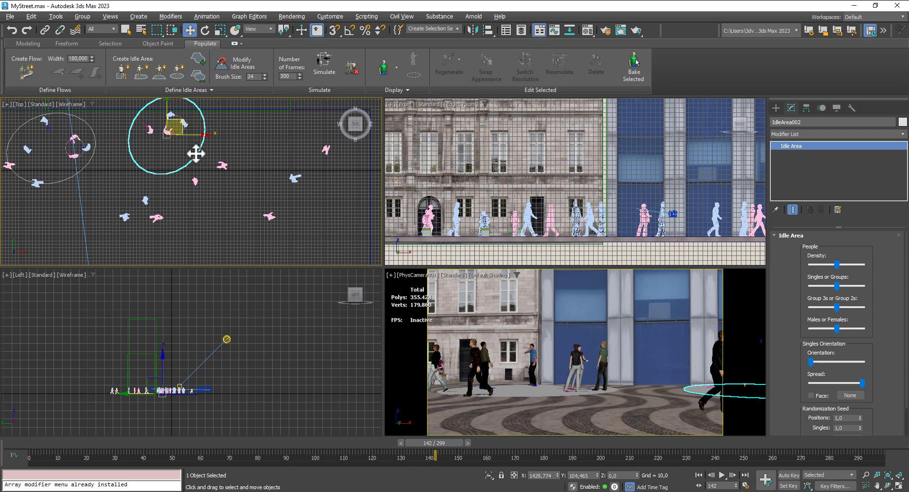
left_click(320, 62)
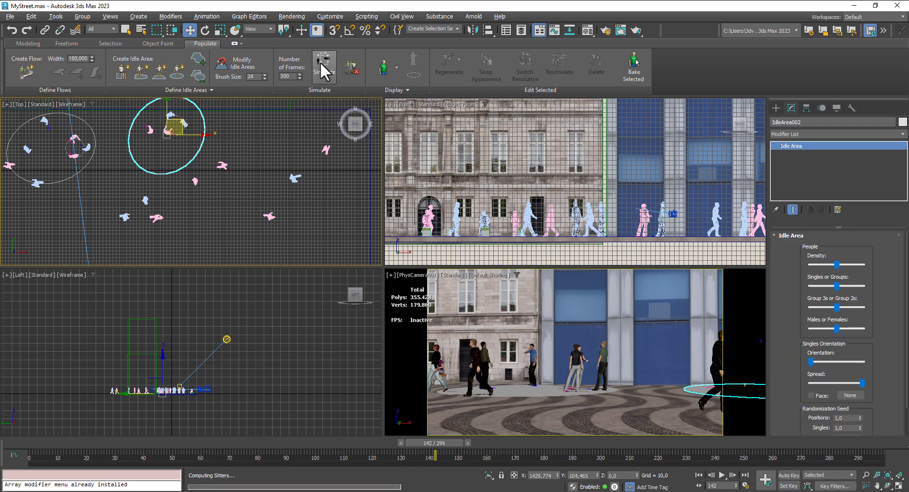
- Hide both idle area shapes so only their people stay in the scene
right_click(195, 160)
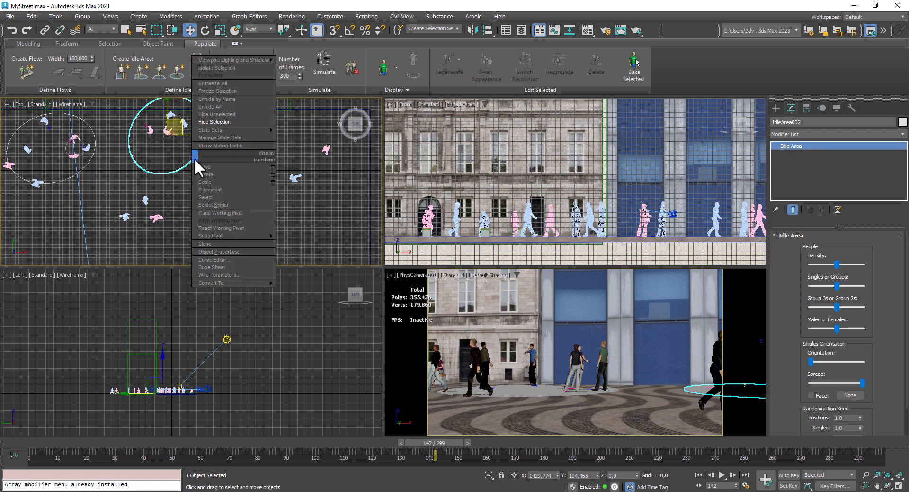
left_click(211, 122)
left_click(86, 162)
right_click(87, 163)
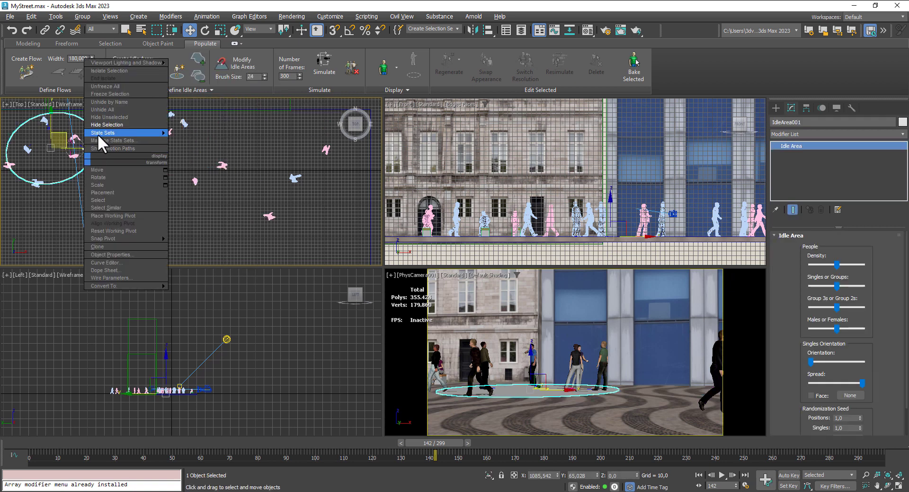
left_click(102, 125)
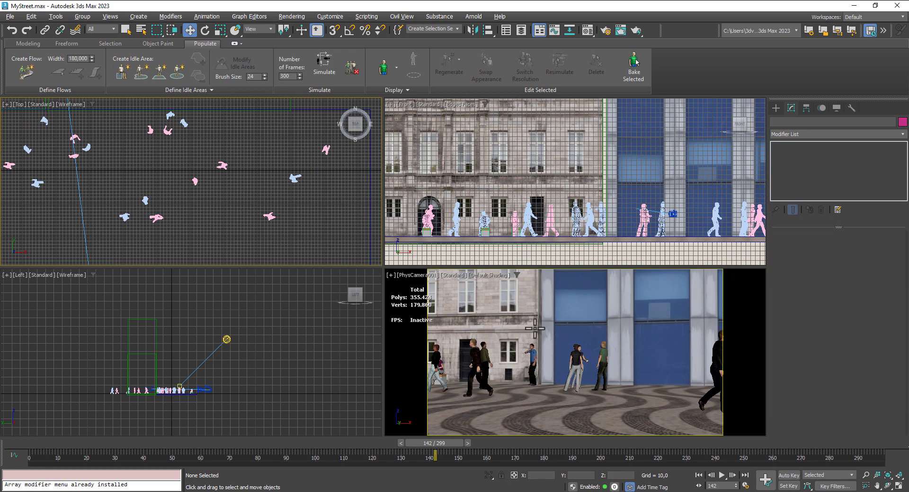
- Play the animation from frame 0 in the maximized camera view, stop at frame 269 and render that frame
left_click(734, 366)
left_click(898, 485)
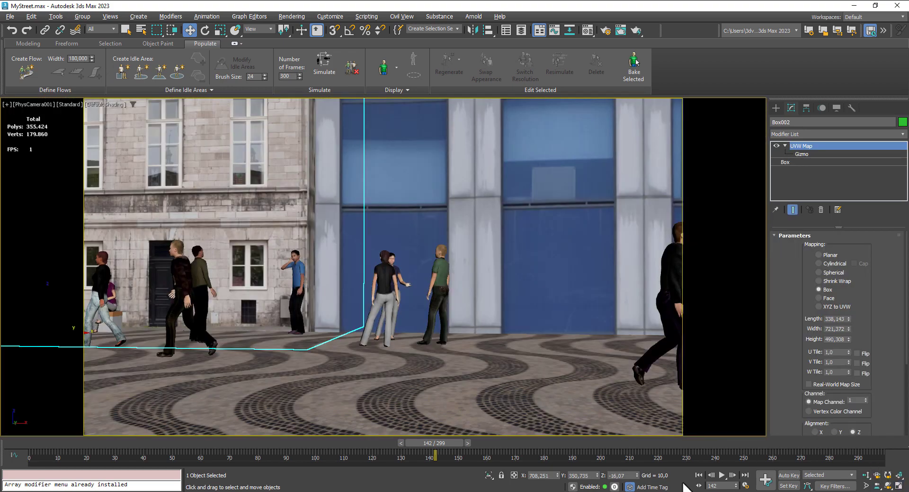
left_click(699, 475)
left_click(721, 475)
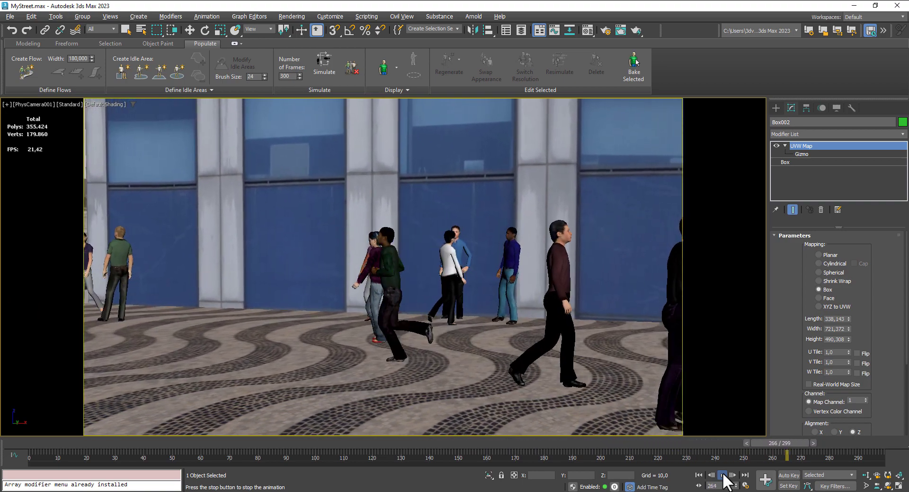
left_click(720, 474)
key("shift+q")
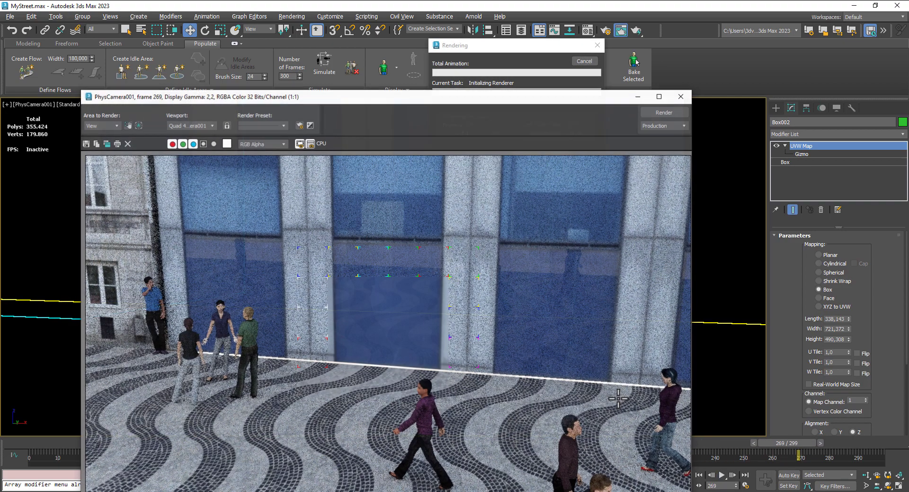
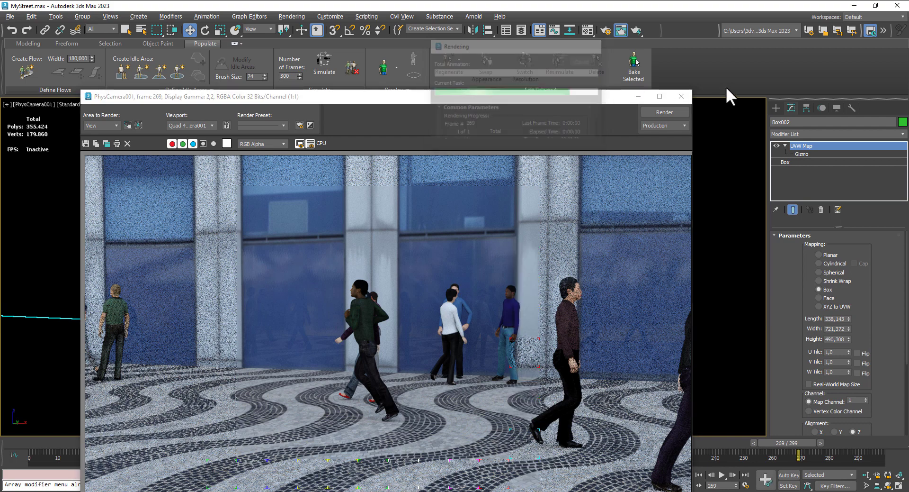
- Close the rendered frame and play the maximized camera view from frame 0, stopping at frame 145
left_click(681, 96)
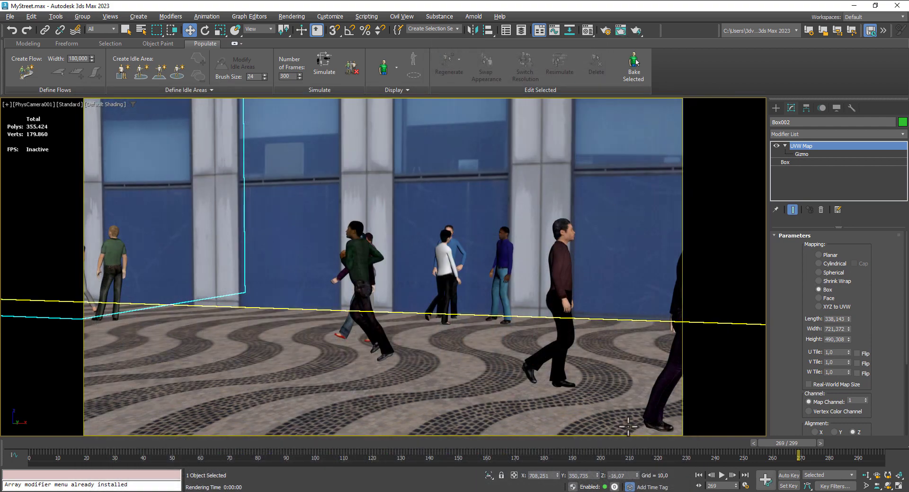
left_click(699, 474)
left_click(722, 474)
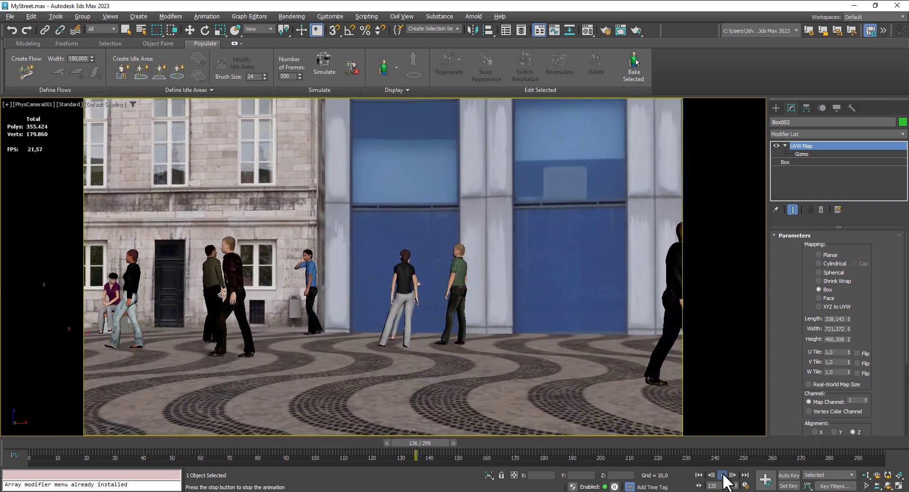
left_click(723, 475)
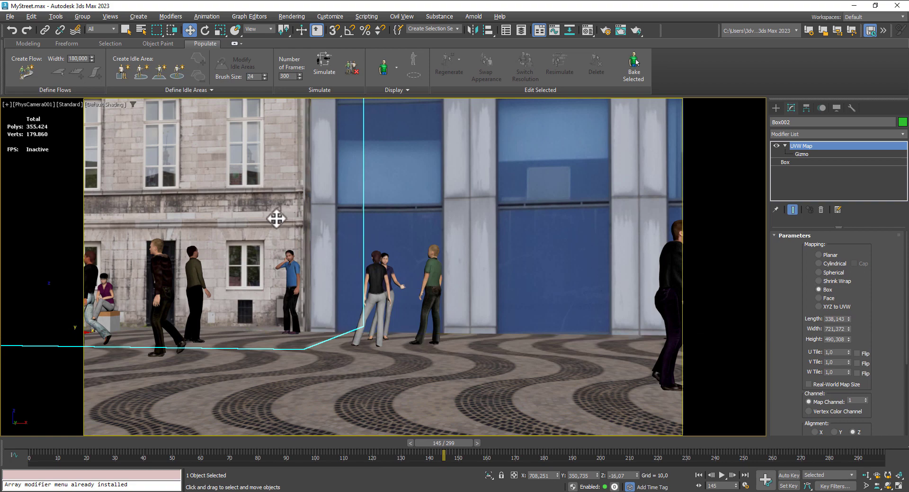
- Restore the four viewports and continue playback from frame 145, stopping at frame 206
left_click(899, 486)
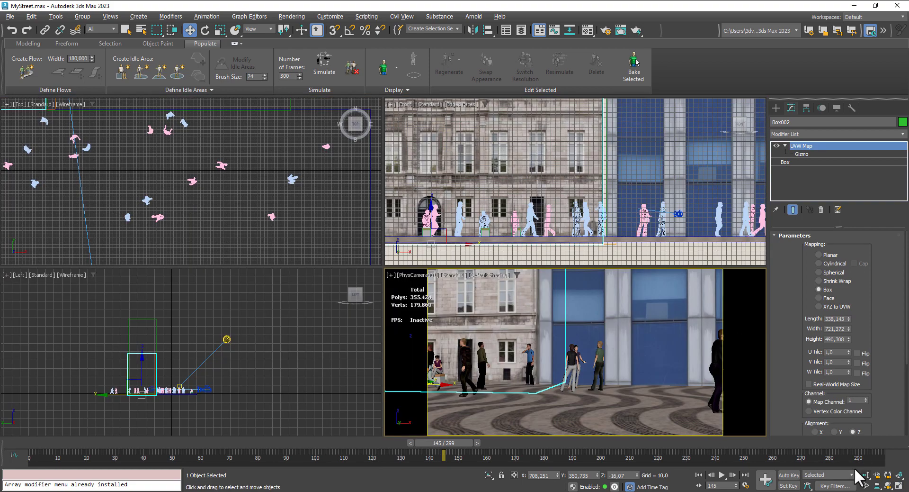
middle_click_drag(274, 211, 259, 249)
middle_click_drag(251, 192, 336, 250)
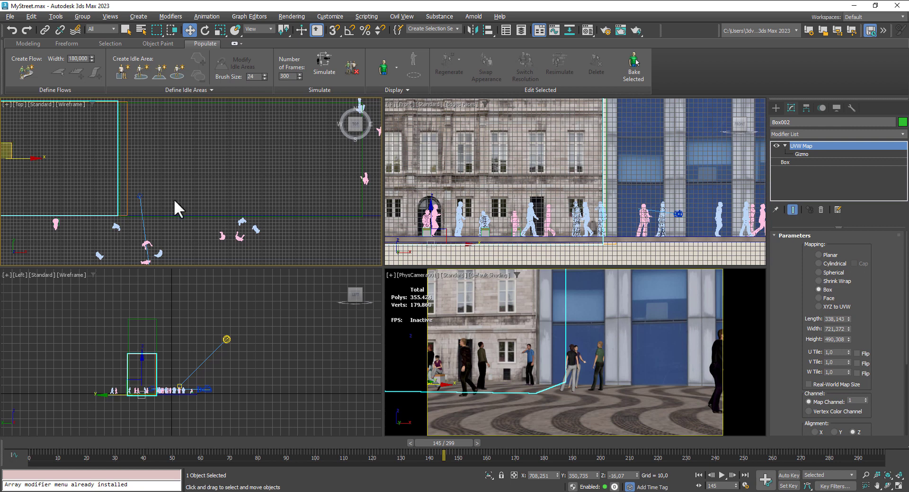
left_click(199, 217)
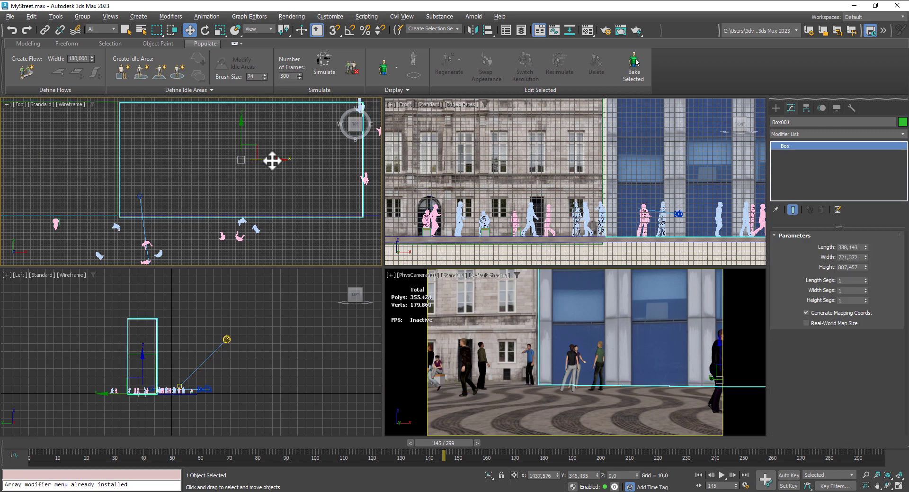
left_click_drag(273, 161, 269, 161)
left_click(463, 296)
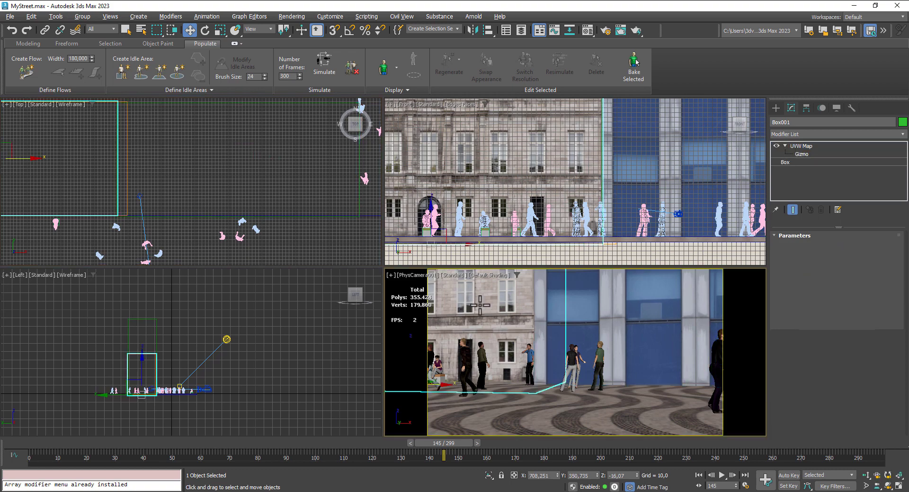
left_click(722, 475)
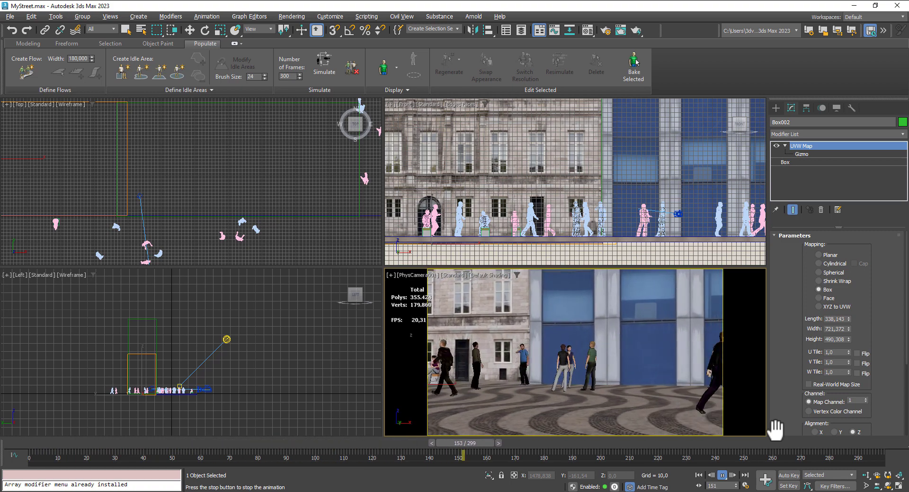
left_click(723, 474)
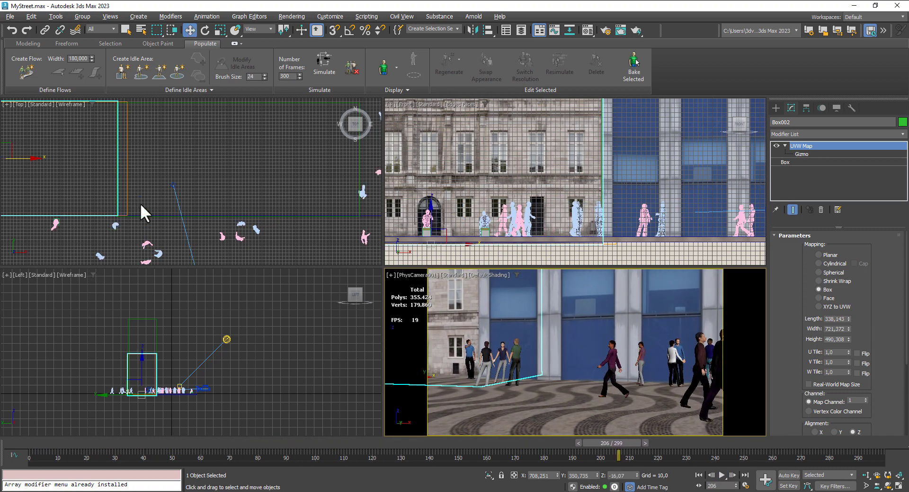
- Examine in the Top view how the people are distributed around the camera and across the street at frame 206
middle_click_drag(166, 198, 301, 168)
scroll(205, 194, "down", 3)
middle_click_drag(207, 195, 203, 154)
scroll(204, 199, "up", 2)
scroll(211, 194, "down", 3)
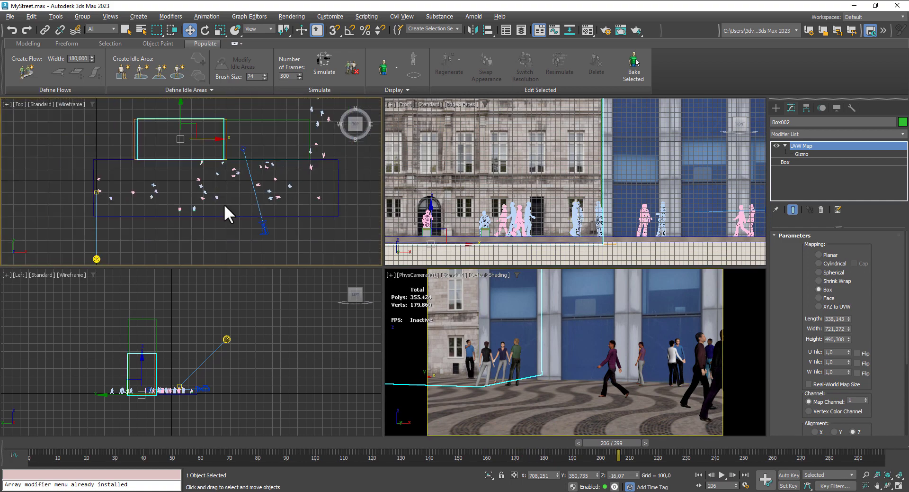
middle_click_drag(224, 204, 225, 188)
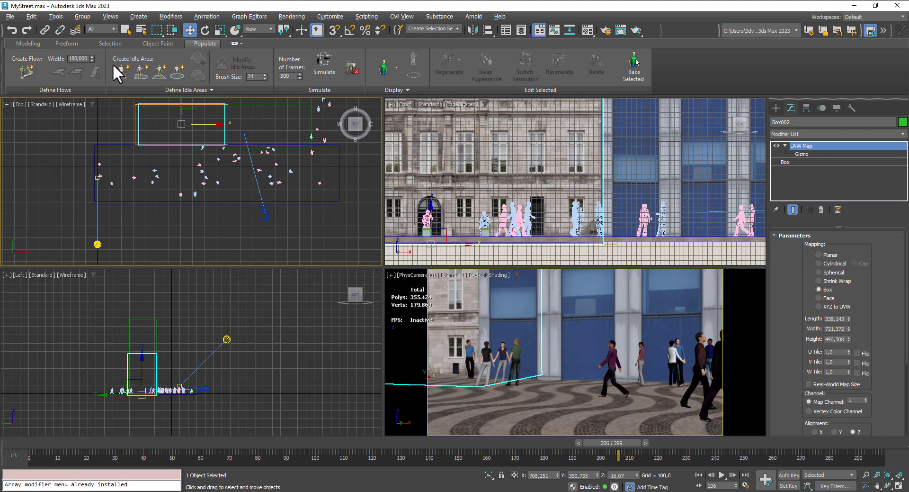
scroll(145, 182, "up", 3)
scroll(139, 170, "up", 2)
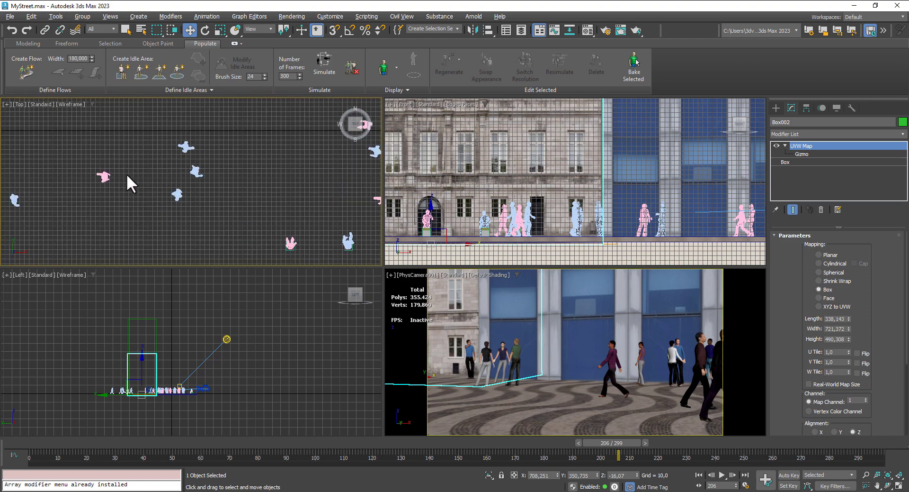
middle_click_drag(126, 175, 256, 197)
right_click(171, 182)
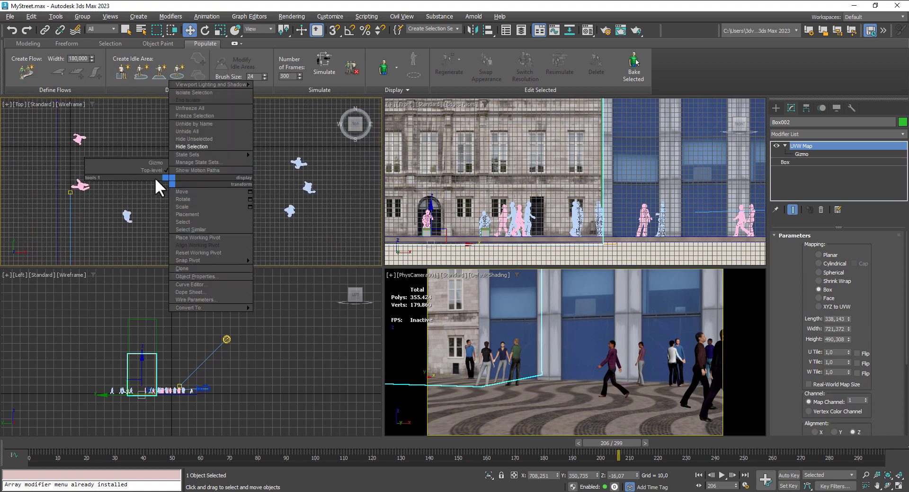
left_click(166, 198)
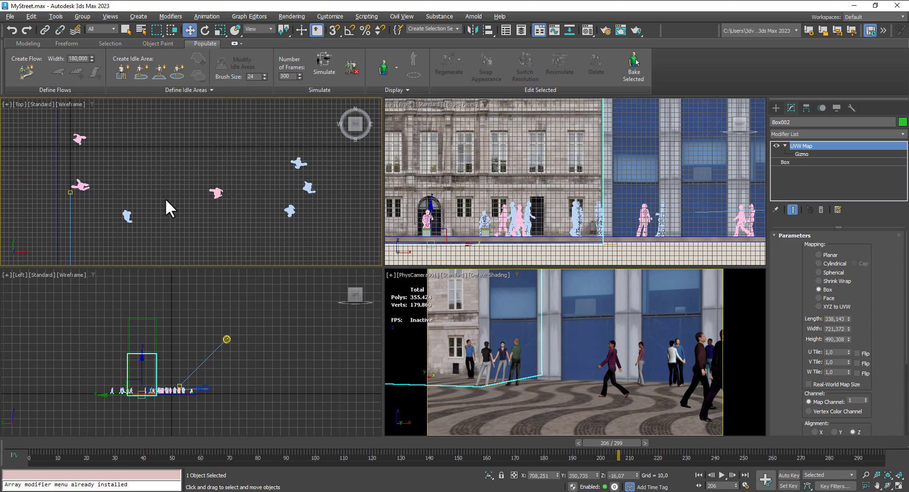
middle_click_drag(225, 226, 213, 183)
scroll(260, 189, "down", 3)
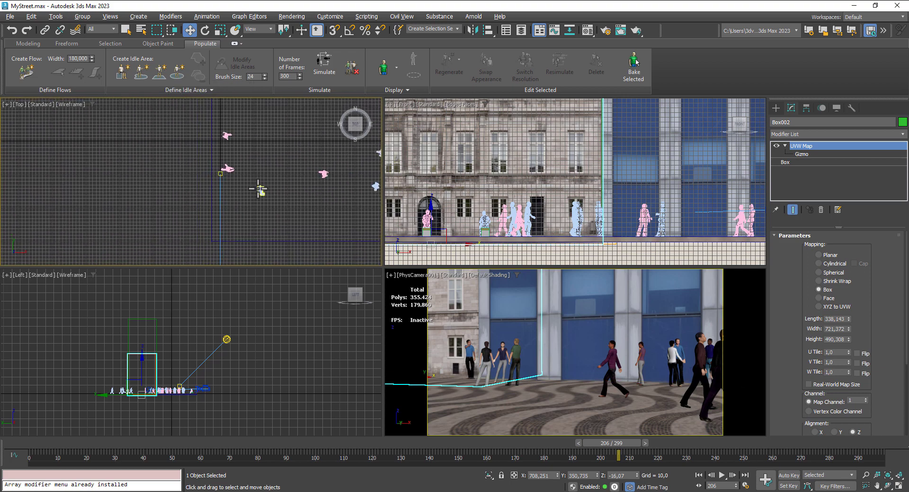
- Return to frame 0 and select the seat block under the sitting person nearest the camera in the Top view
left_click(699, 475)
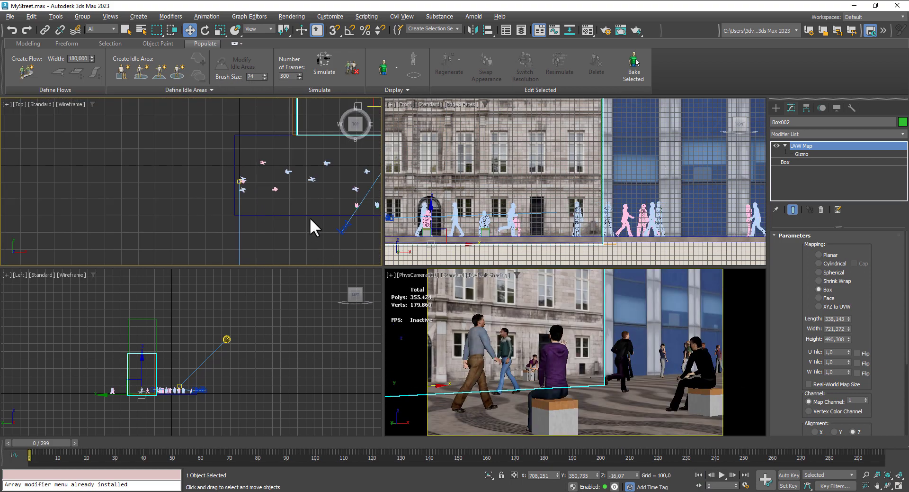
middle_click_drag(310, 217, 209, 184)
scroll(209, 184, "up", 5)
scroll(212, 176, "down", 5)
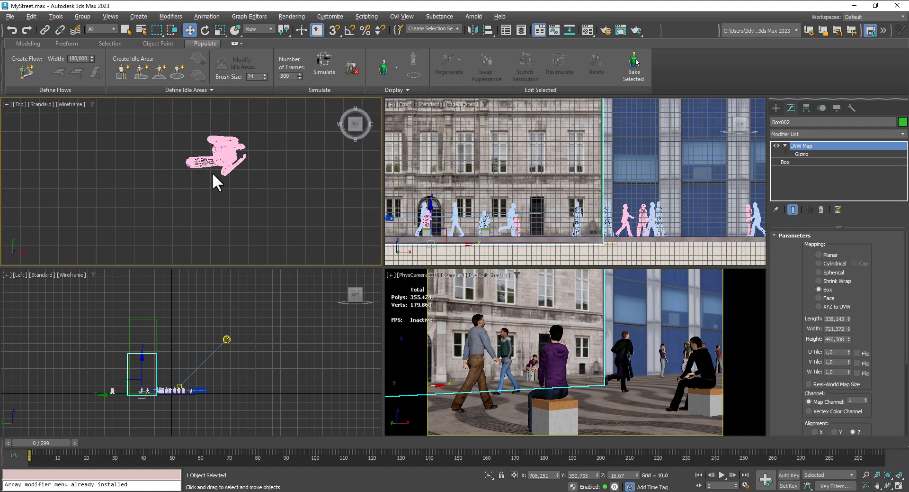
middle_click_drag(284, 223, 194, 144)
scroll(305, 164, "up", 5)
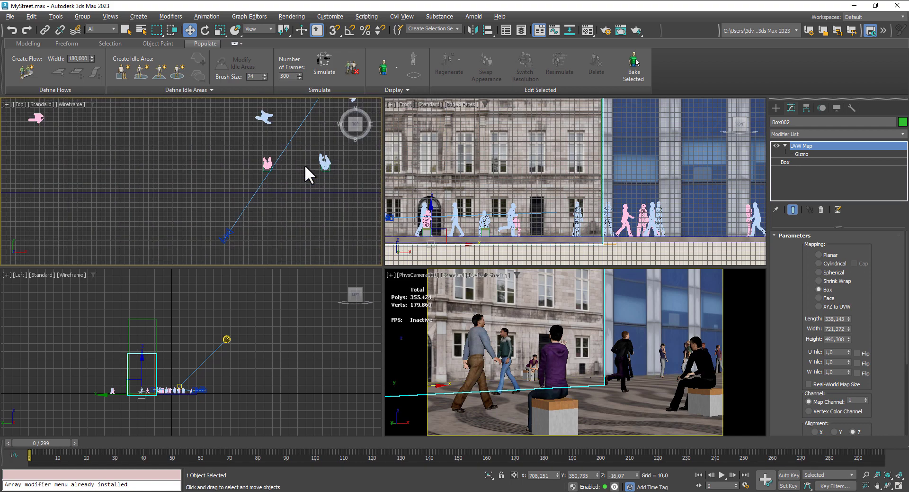
left_click(243, 177)
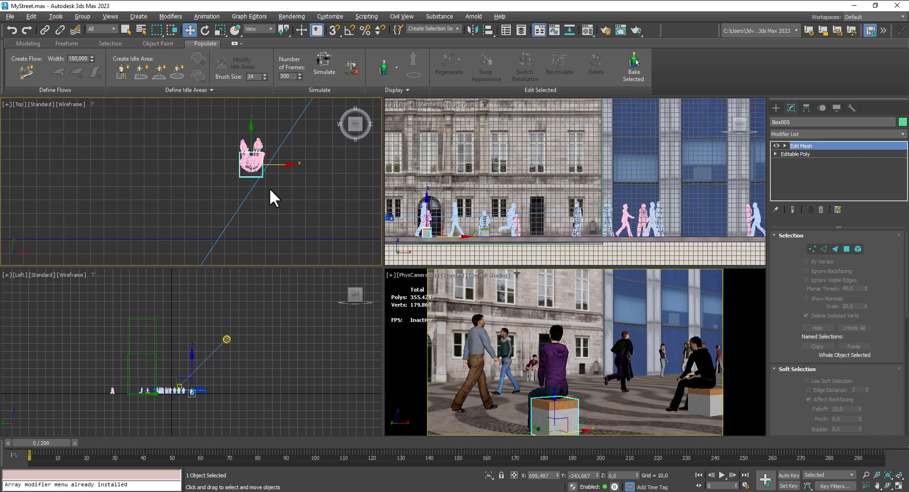
- Clone the seat block as one independent copy along the X axis and place it at about X 1070, Y -244
scroll(270, 187, "down", 5)
middle_click_drag(291, 191, 106, 158)
scroll(102, 157, "down", 5)
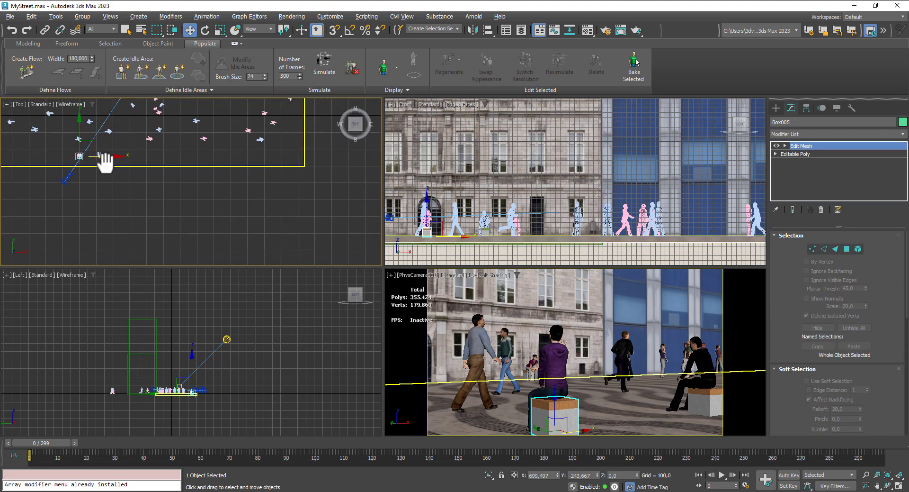
mouse_move(115, 158)
left_mouse_down("shift")
mouse_move(183, 158)
mouse_move(254, 176)
left_mouse_up("shift")
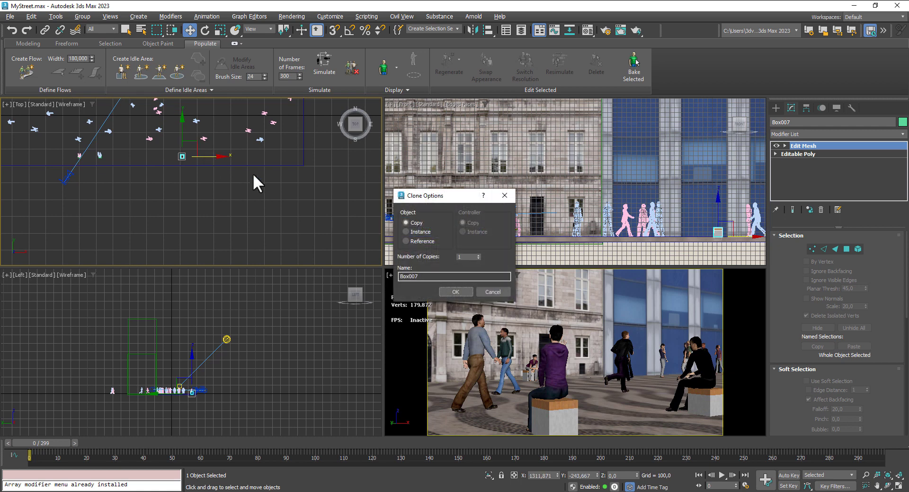
left_click(453, 289)
middle_click_drag(232, 180, 176, 183)
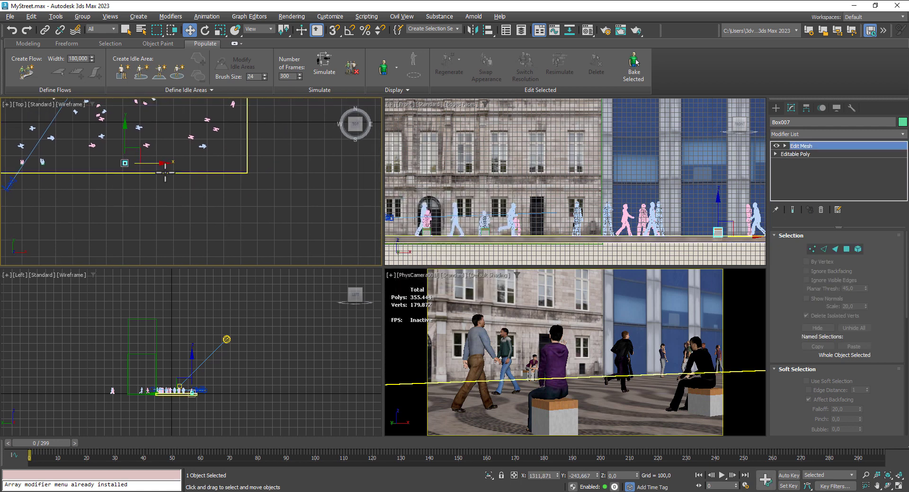
left_click_drag(153, 162, 138, 162)
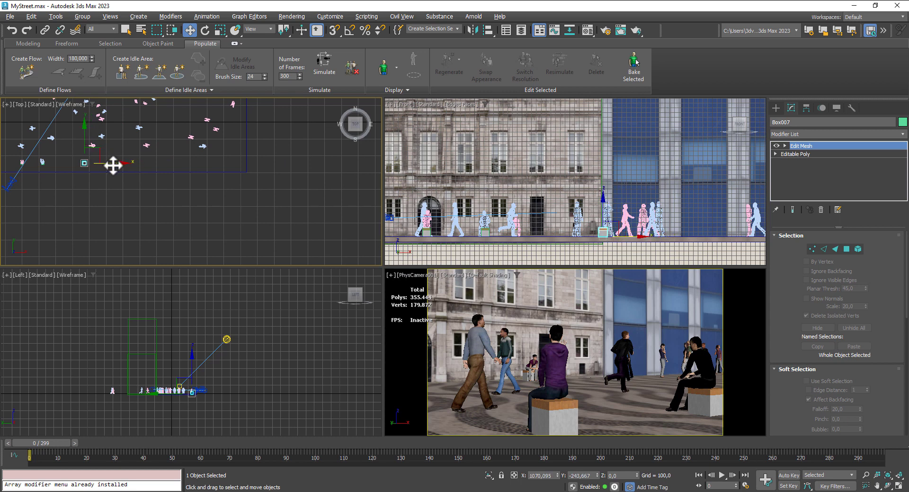
- Clone another independent seat block along X and place it at about X 1216, Y -244, within the camera view at frame 144
left_click_drag(113, 165, 180, 166, "shift")
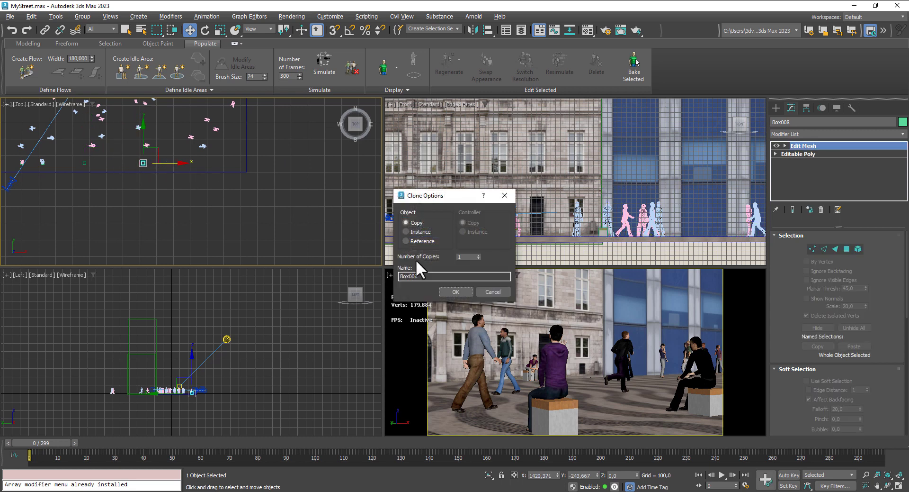
left_click(455, 291)
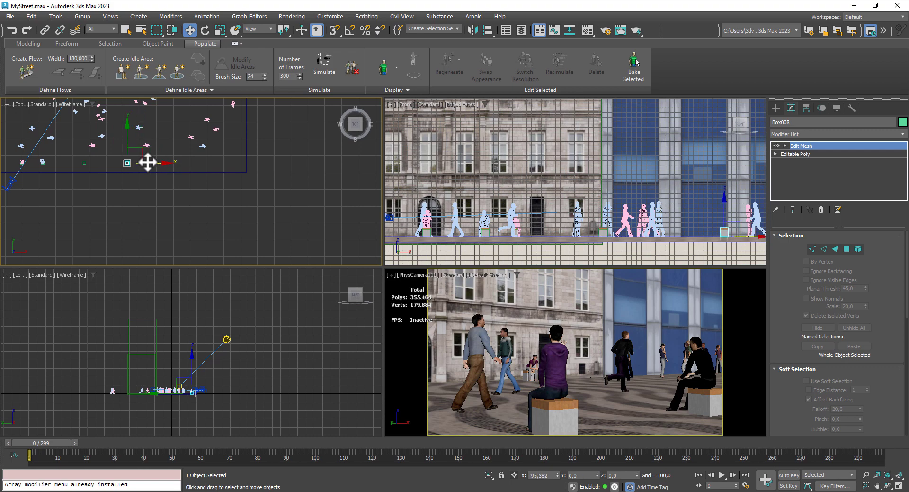
left_click_drag(46, 441, 437, 456)
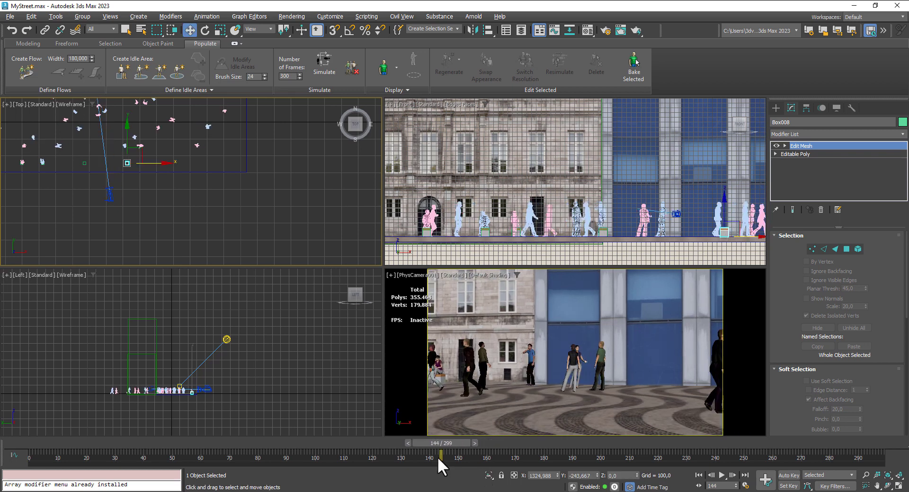
left_click_drag(160, 163, 141, 165)
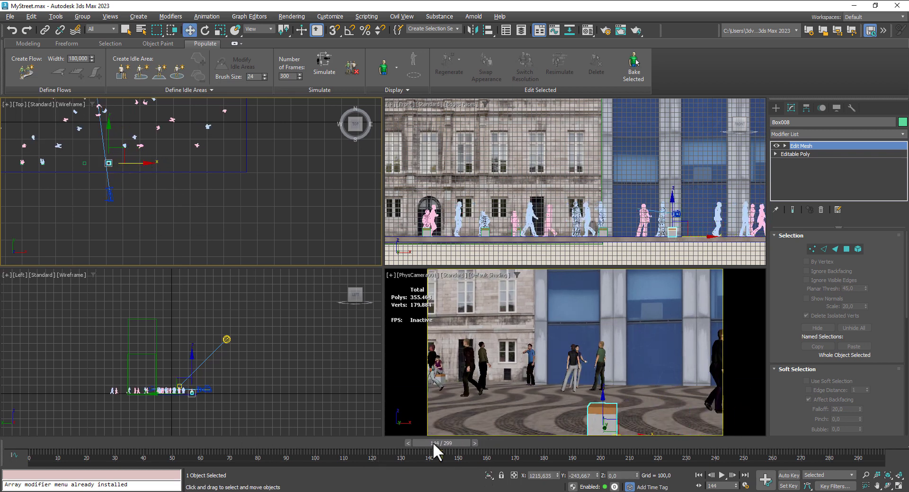
- Go to frame 201 and clone a further independent seat block along X to about X 1411, Y -244, within the camera view
left_click_drag(433, 442, 592, 453)
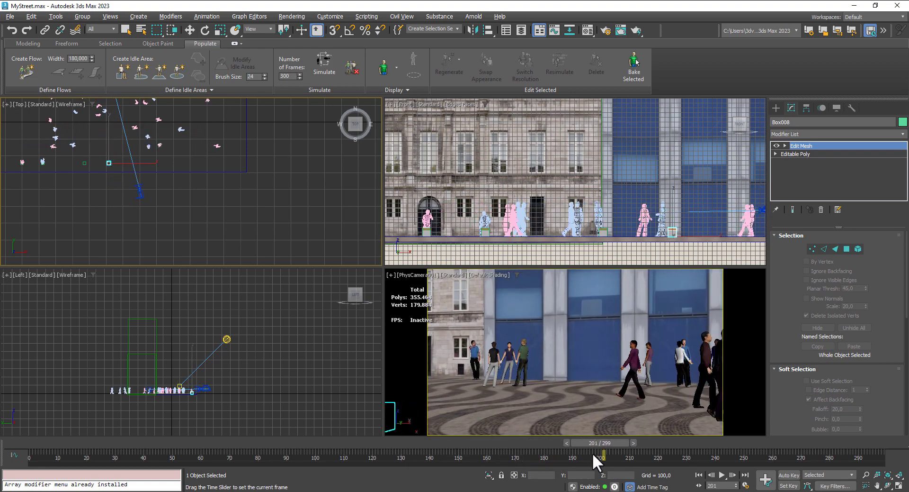
key("w")
left_click_drag(140, 165, 173, 169, "shift")
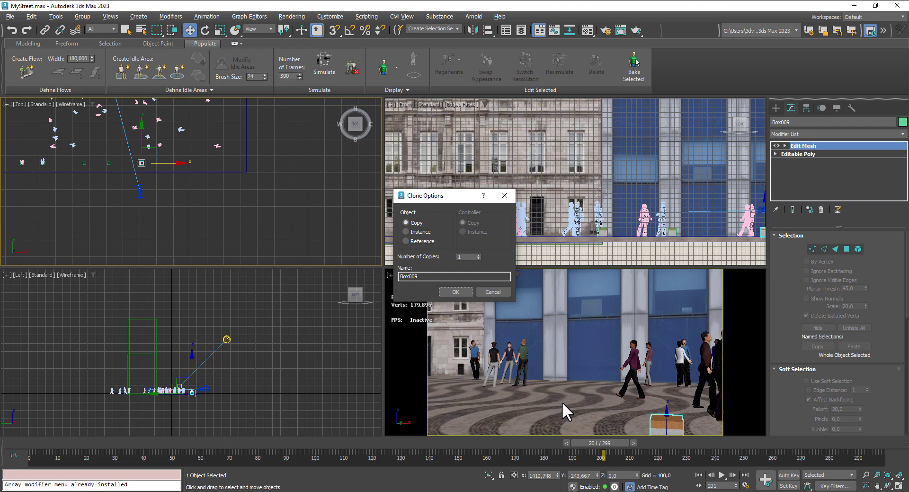
left_click(472, 290)
- Go to frame 40 and clone an independent seat block to the facade side of the street at about X 1038, Y 162
mouse_move(610, 442)
left_mouse_down()
mouse_move(727, 439)
mouse_move(235, 442)
mouse_move(482, 476)
mouse_move(142, 479)
mouse_move(670, 488)
mouse_move(869, 480)
mouse_move(162, 487)
left_mouse_up()
key("w")
middle_click_drag(138, 185, 163, 260)
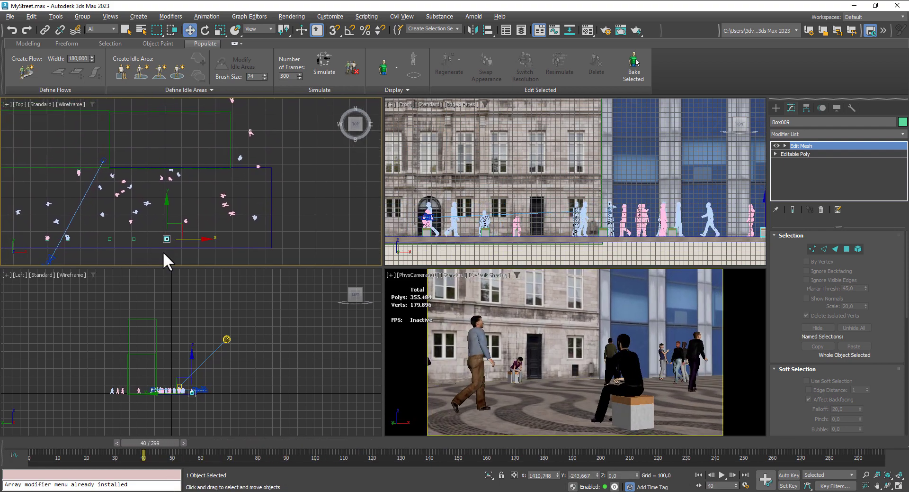
scroll(174, 222, "up", 2)
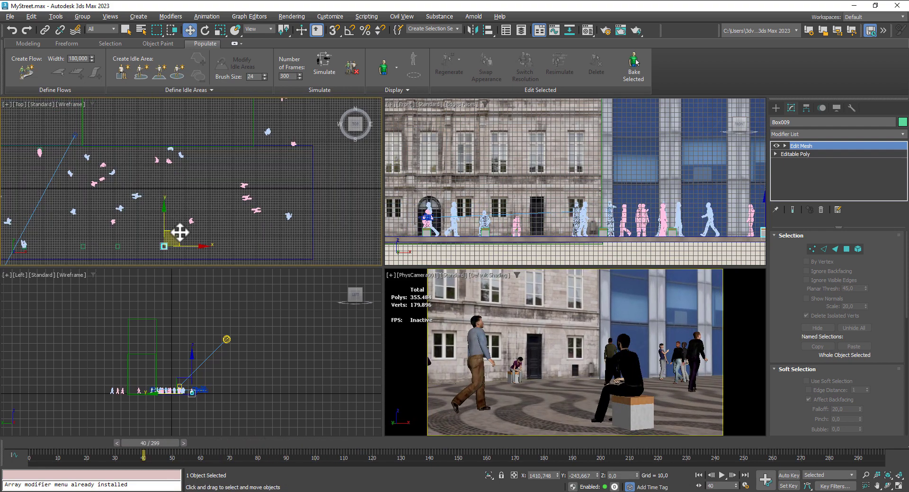
left_click_drag(179, 232, 92, 136, "shift")
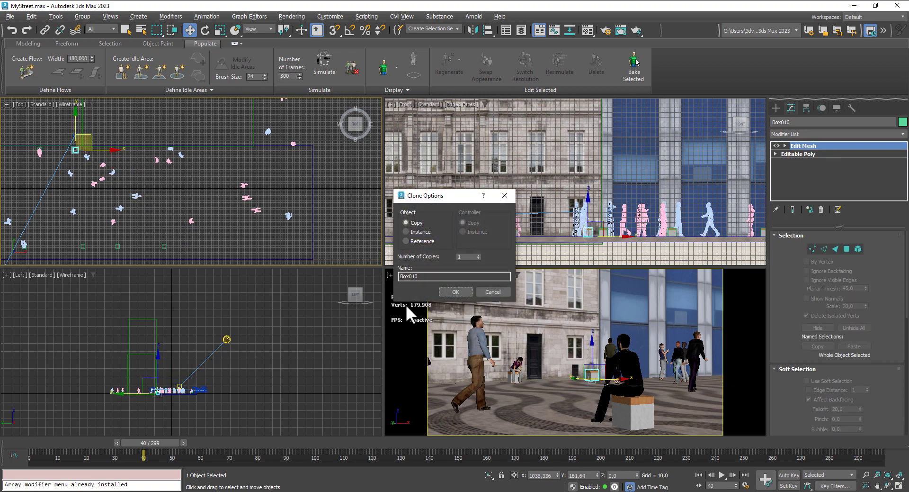
left_click(454, 290)
- Reposition the new facade-side seat block along the facade to about X 961, Y 159, within the camera view at frame 40
scroll(76, 140, "up", 2)
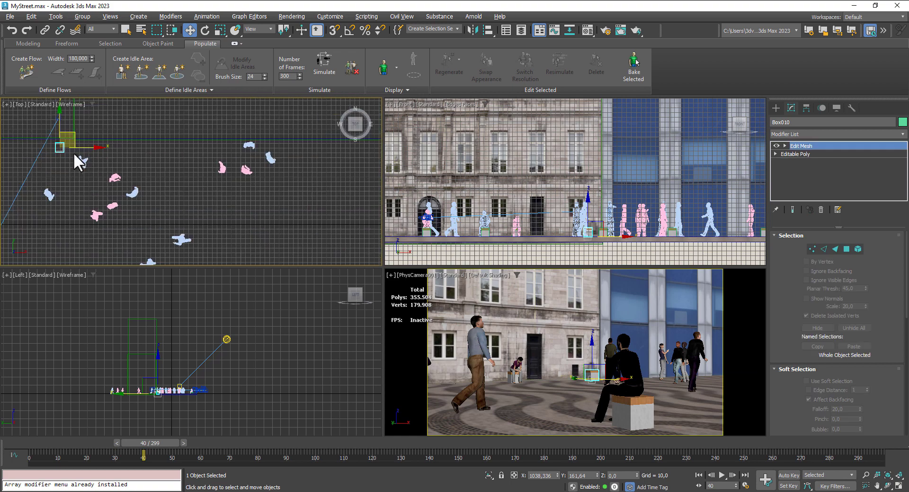
left_click_drag(75, 135, 77, 138)
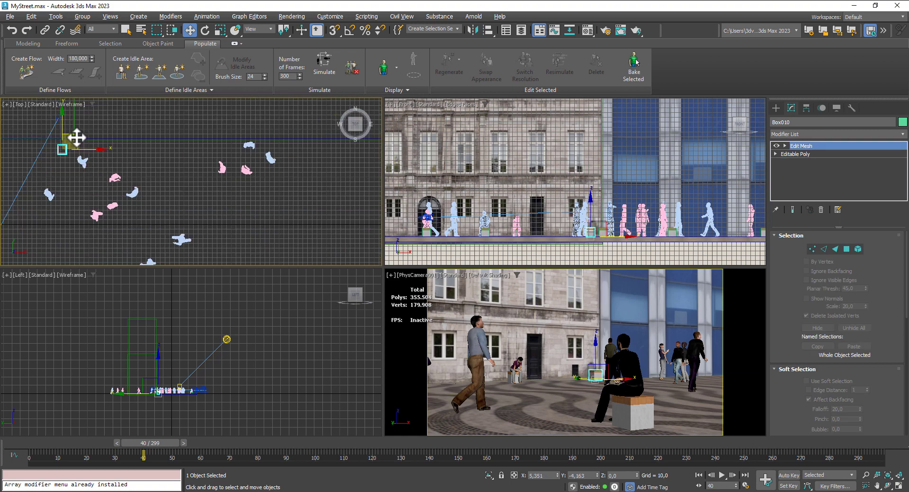
left_click_drag(74, 138, 60, 137)
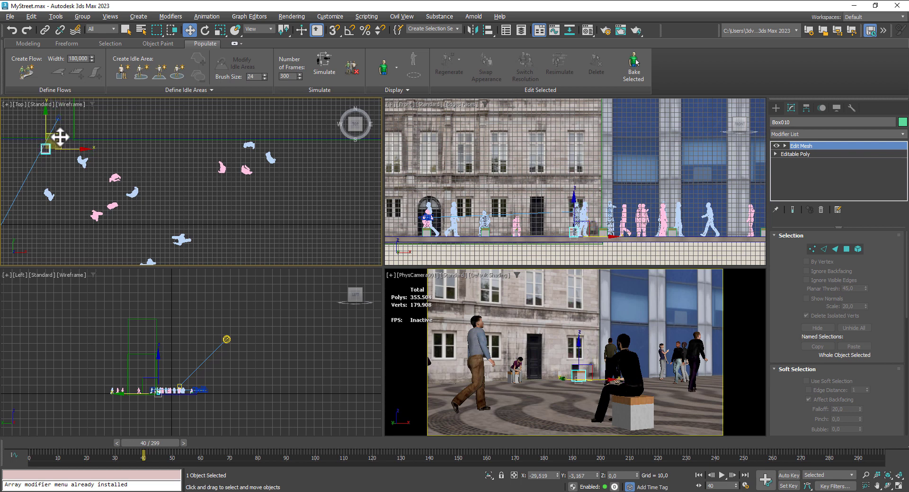
left_click_drag(60, 138, 37, 137)
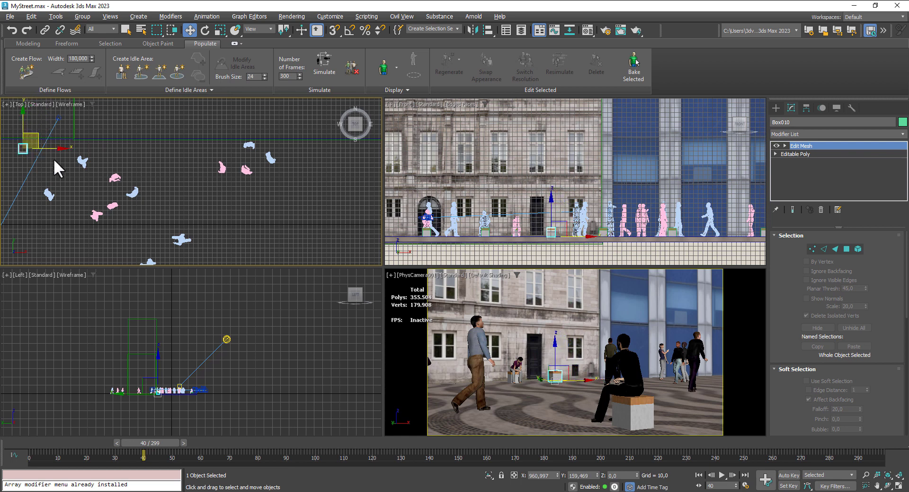
- Place a Populate seat on the facade-side block, turned around to face the street and aligned at about X 961, Y 159
middle_click_drag(58, 169, 146, 181)
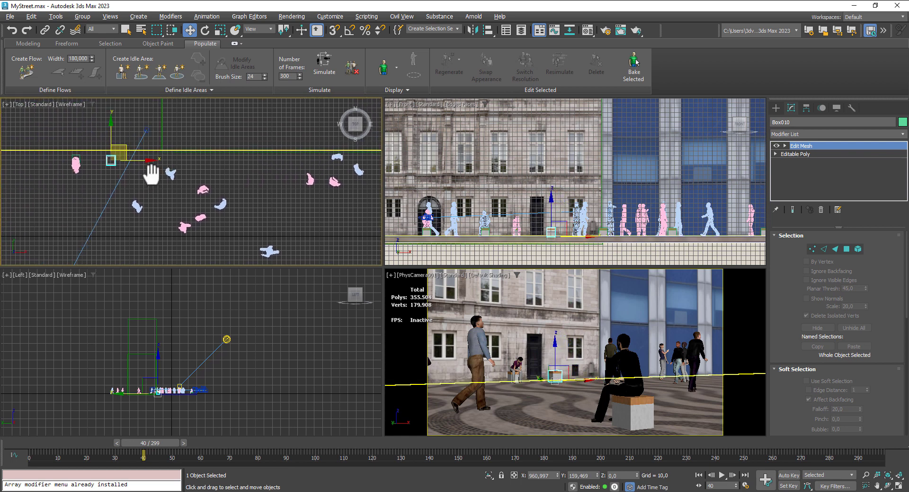
left_click(122, 74)
left_click(112, 160)
scroll(114, 169, "up", 4)
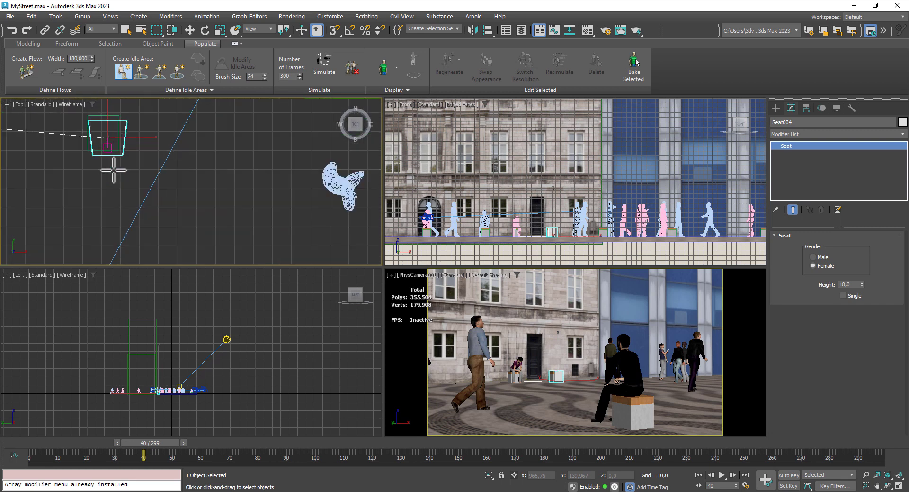
left_click(206, 30)
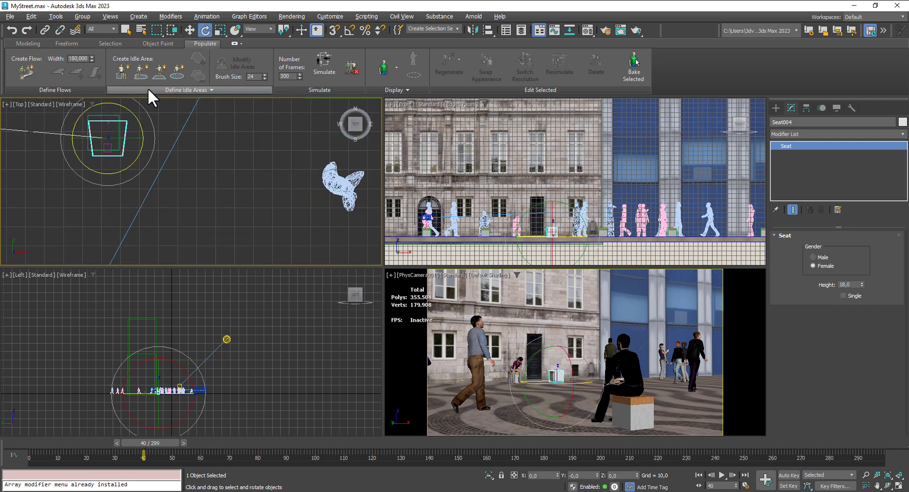
left_click_drag(134, 123, 156, 223)
left_click(190, 30)
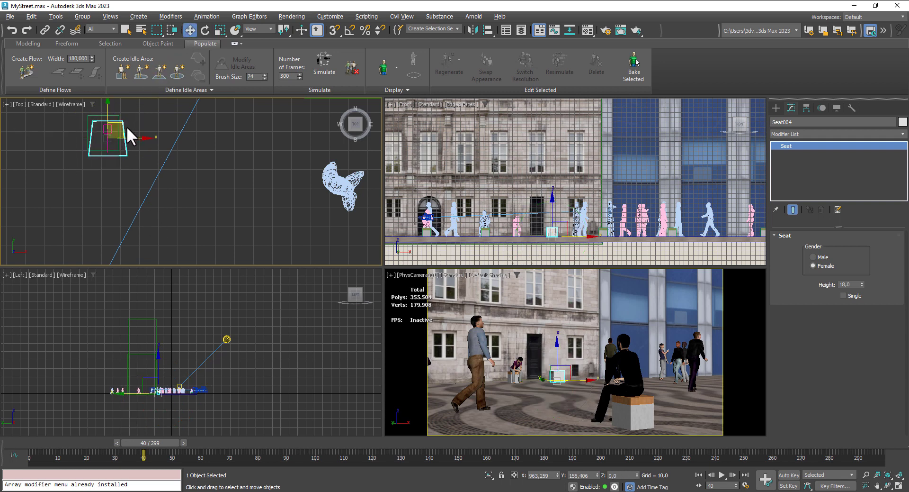
mouse_move(126, 127)
left_mouse_down()
mouse_move(118, 124)
mouse_move(118, 136)
mouse_move(116, 121)
left_mouse_up()
- Add a Populate seat to the street-side block near X 1070 and align it with the block at about Y -243
scroll(121, 185, "down", 3)
scroll(119, 181, "down", 3)
middle_click_drag(136, 214, 141, 93)
scroll(170, 218, "down", 1)
scroll(139, 236, "up", 4)
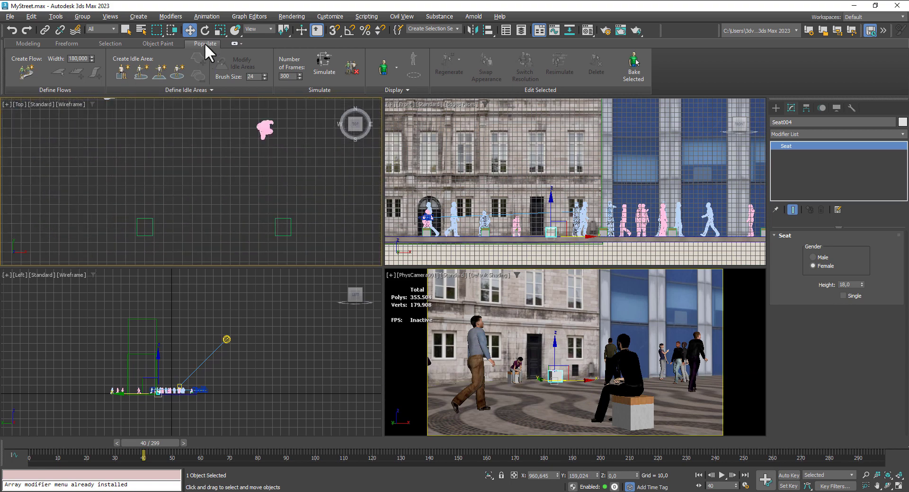
left_click(123, 71)
left_click(143, 222)
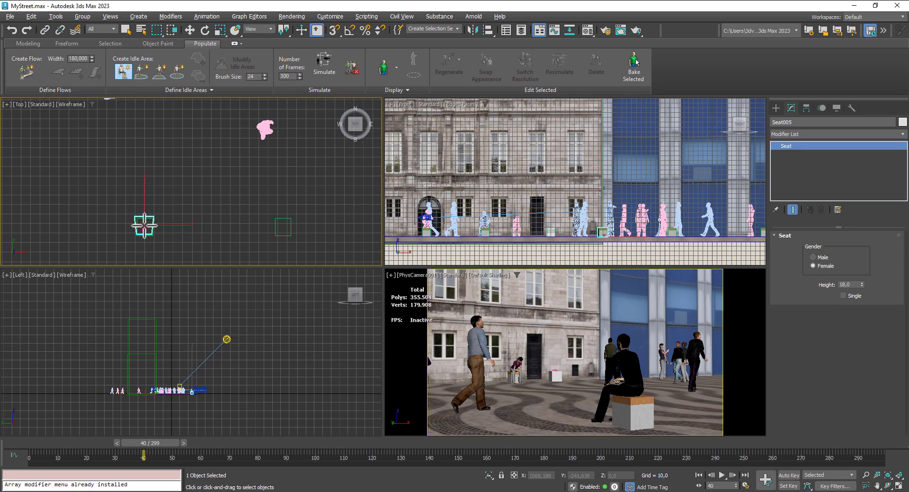
scroll(148, 237, "up", 3)
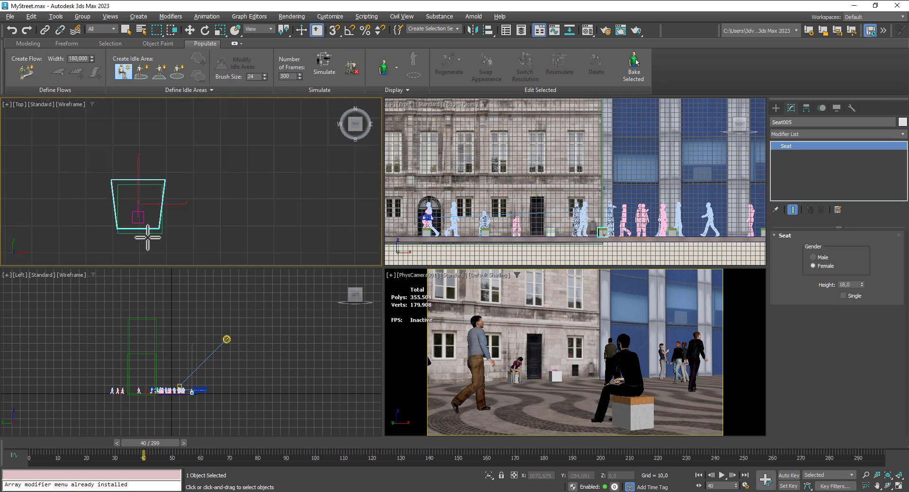
left_click(190, 29)
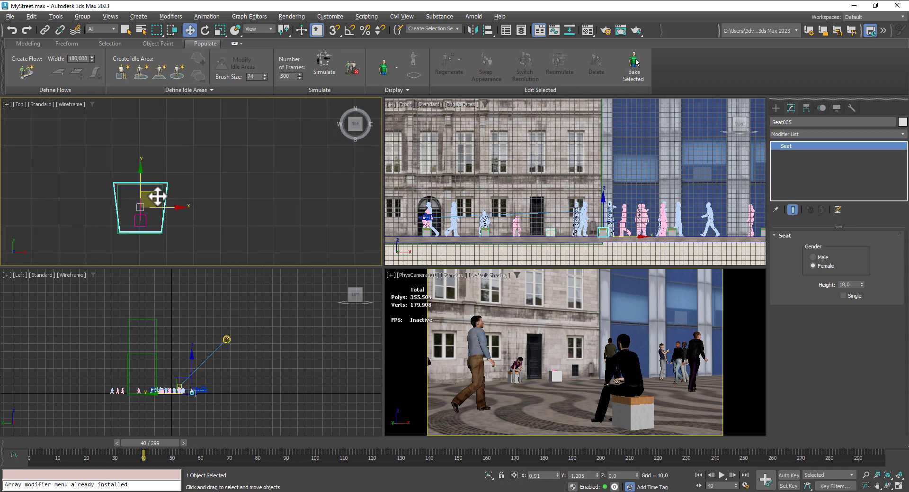
scroll(156, 195, "down", 5)
- Add a Populate seat to the next street-side block and align it at about X 1216, Y -244
middle_click_drag(106, 187, 164, 212)
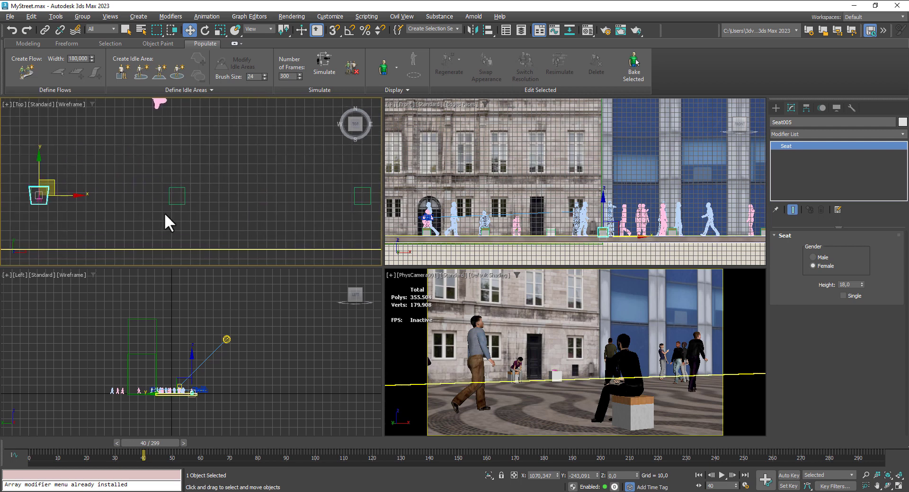
left_click(123, 69)
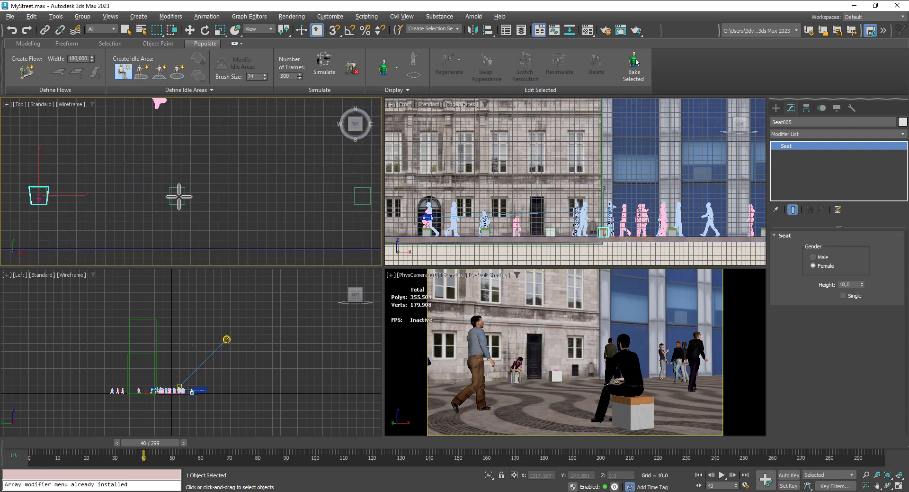
left_click(178, 195)
left_click(190, 30)
scroll(191, 176, "up", 4)
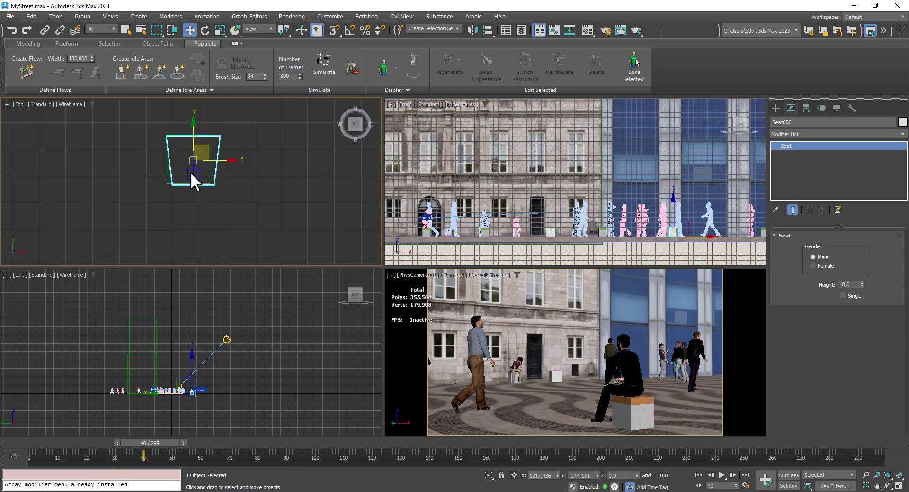
left_click_drag(204, 149, 201, 147)
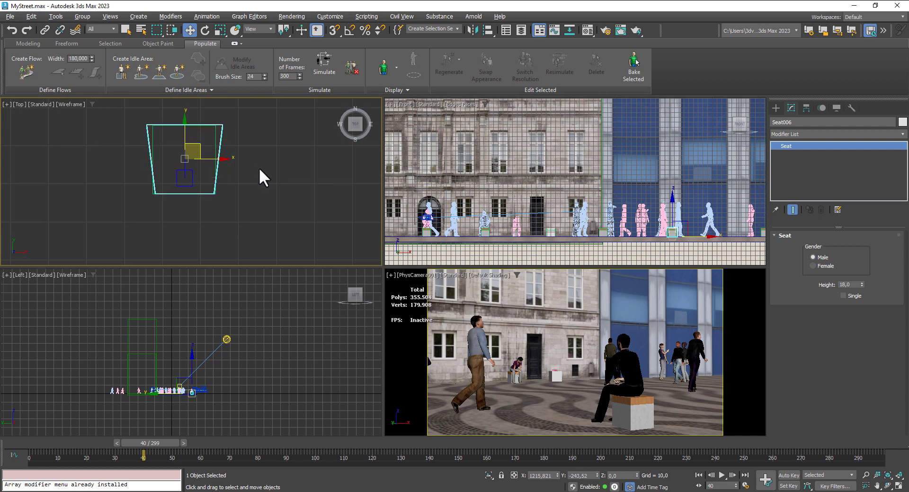
- Add a Populate seat to the farthest street-side block and align it at about X 1411, Y -243
scroll(259, 168, "down", 5)
middle_click_drag(270, 189, 82, 202)
left_click(123, 69)
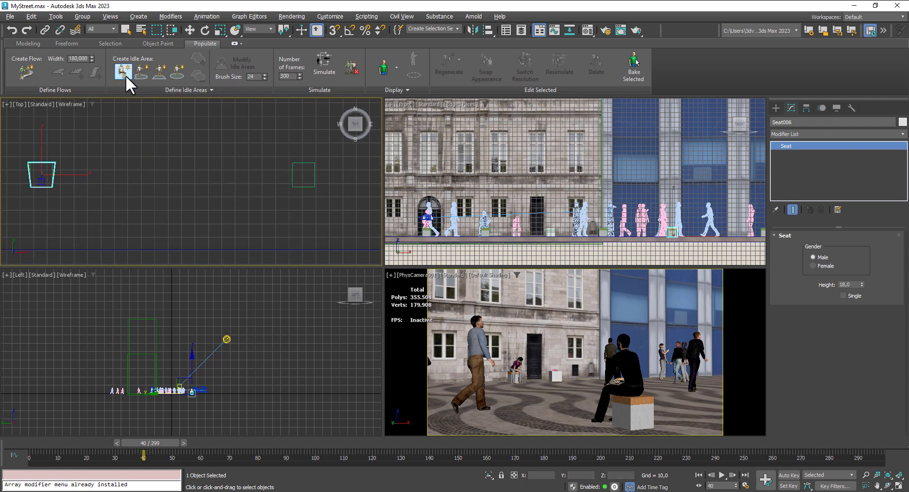
left_click(301, 176)
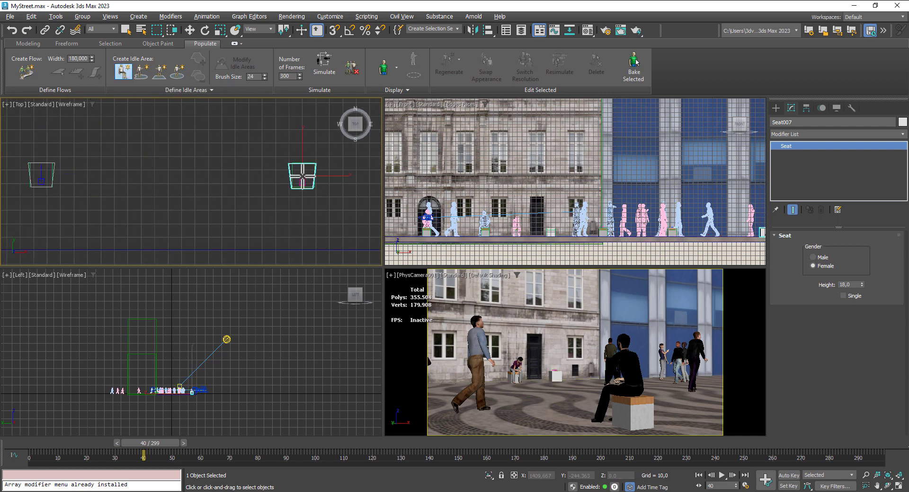
left_click(189, 30)
scroll(309, 179, "up", 3)
left_click_drag(312, 152, 315, 149)
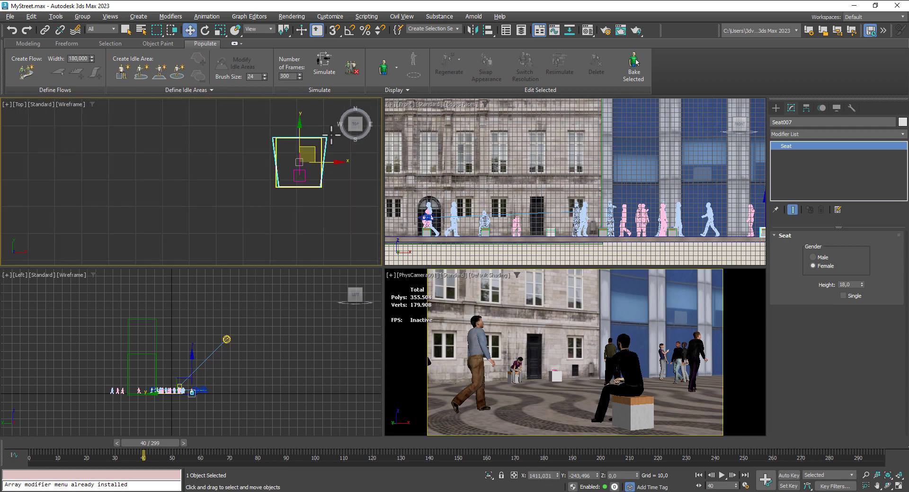
- Simulate the crowd for 300 frames and play the animation from frame 0 in the maximized camera view
left_click(318, 63)
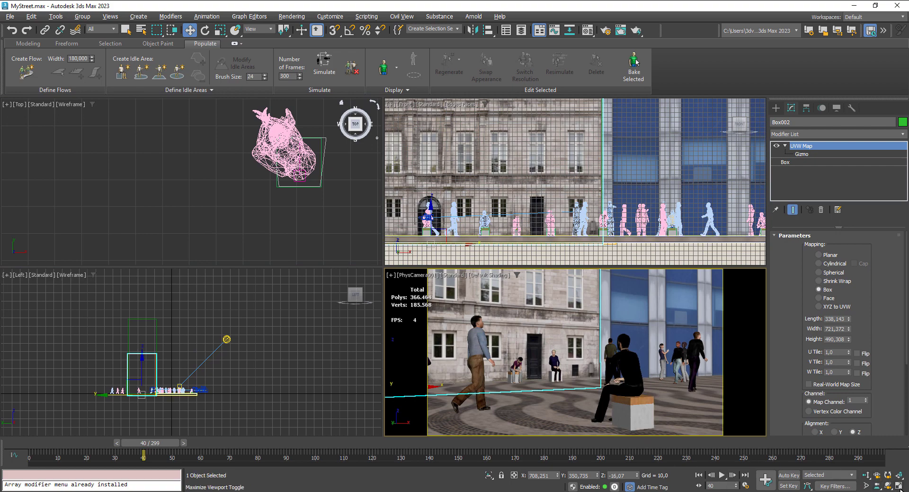
left_click(899, 485)
left_click(700, 475)
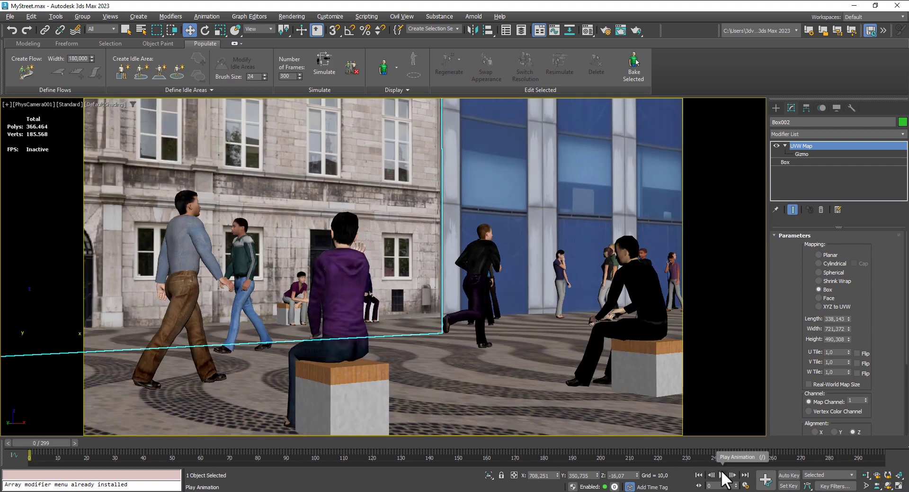
left_click(722, 475)
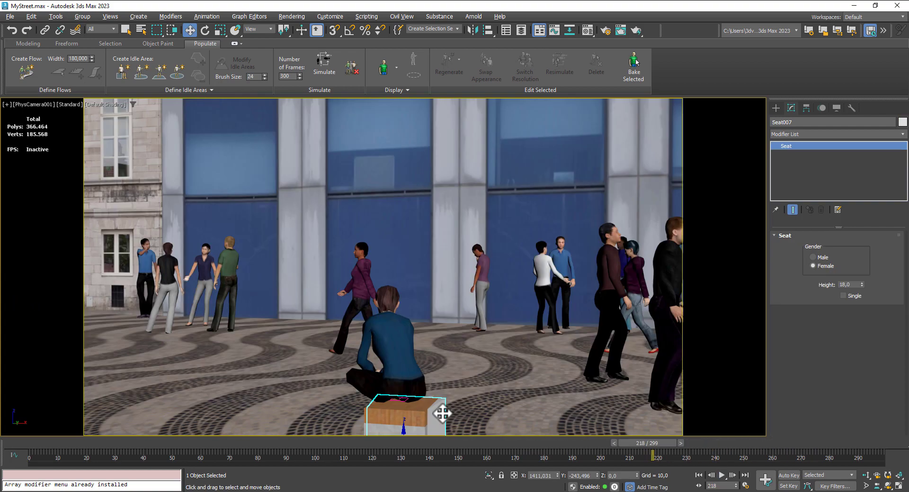
- Hide the Populate seat helpers on the street-side blocks near X 1411 and X 1216
right_click(442, 414)
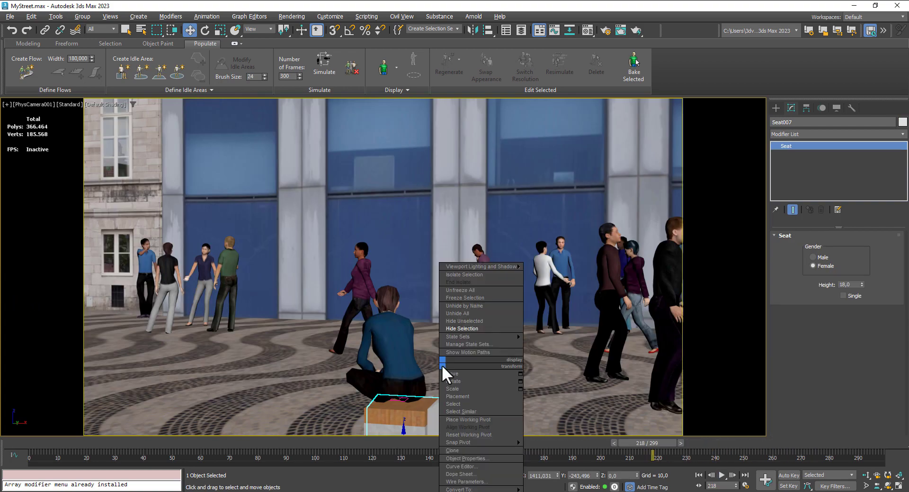
left_click(462, 328)
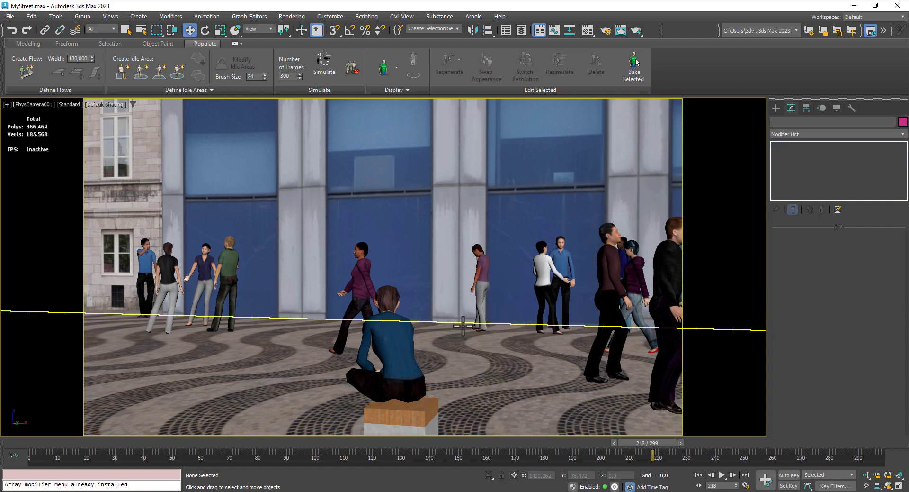
left_click_drag(644, 444, 481, 447)
left_click(352, 392)
right_click(351, 391)
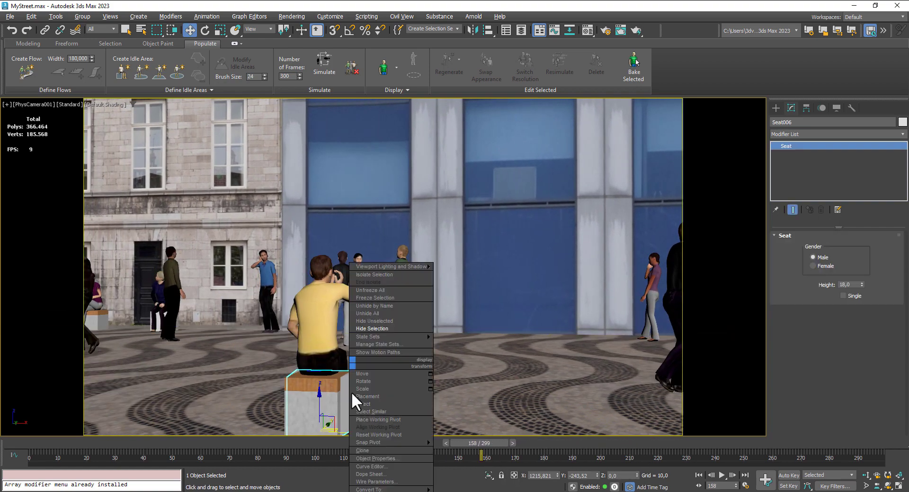
left_click(386, 330)
- Hide the seat helpers on the street-side block near X 1070 and on the facade-side block near X 961
middle_click_drag(280, 408, 398, 410)
left_click(280, 388)
right_click(280, 363)
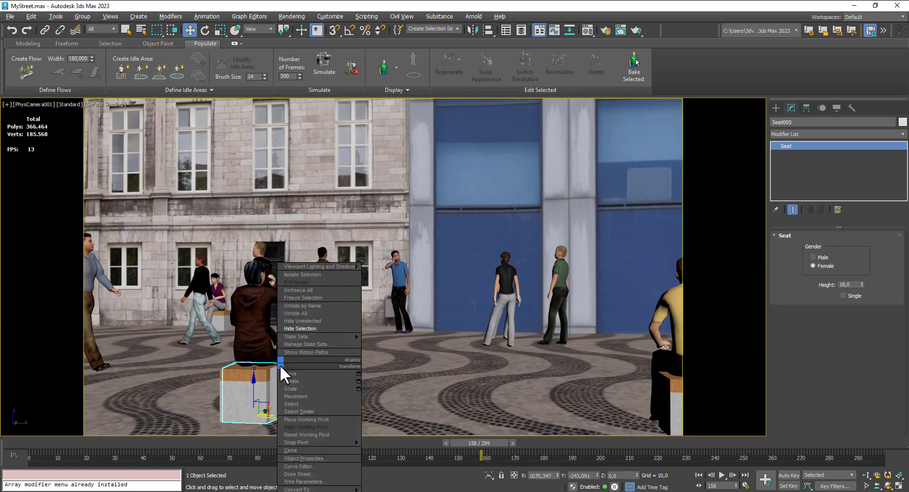
left_click(304, 327)
left_click(297, 322)
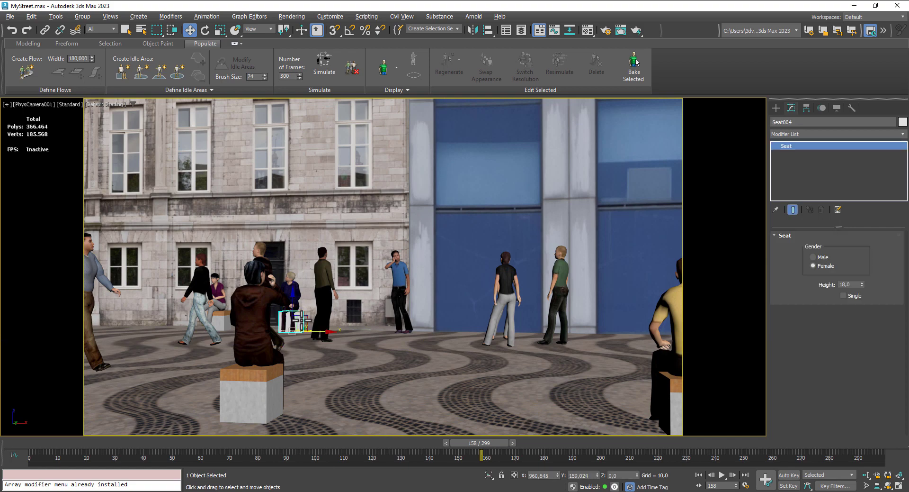
right_click(301, 321)
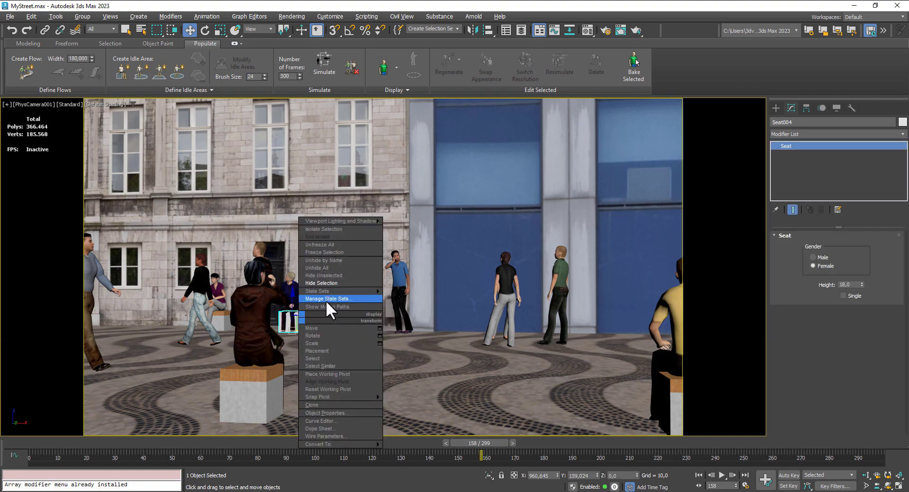
left_click(326, 285)
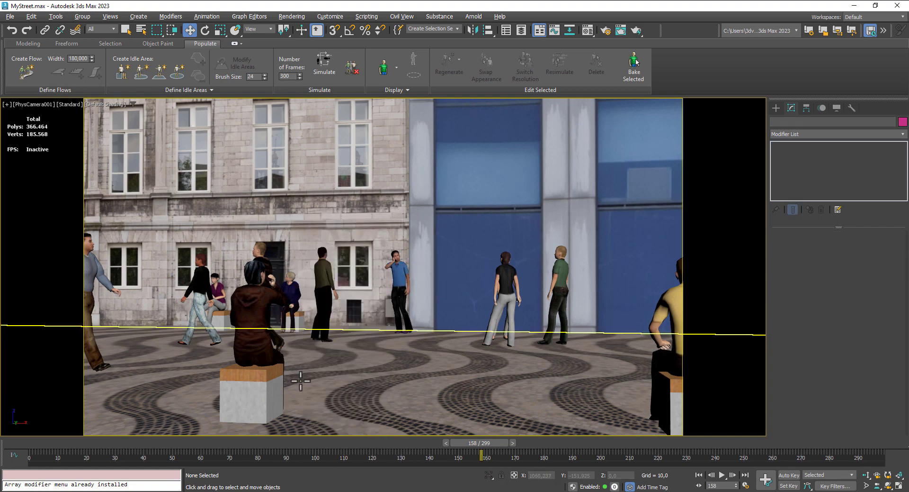
- Play the animation from frame 0 and make a test render of the camera view at frame 223
left_click(698, 474)
left_click(721, 475)
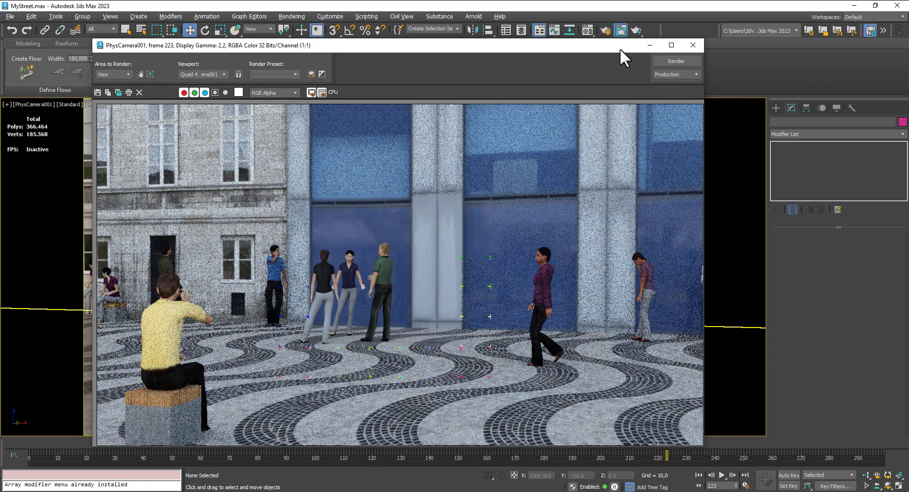
left_click_drag(620, 48, 583, 171)
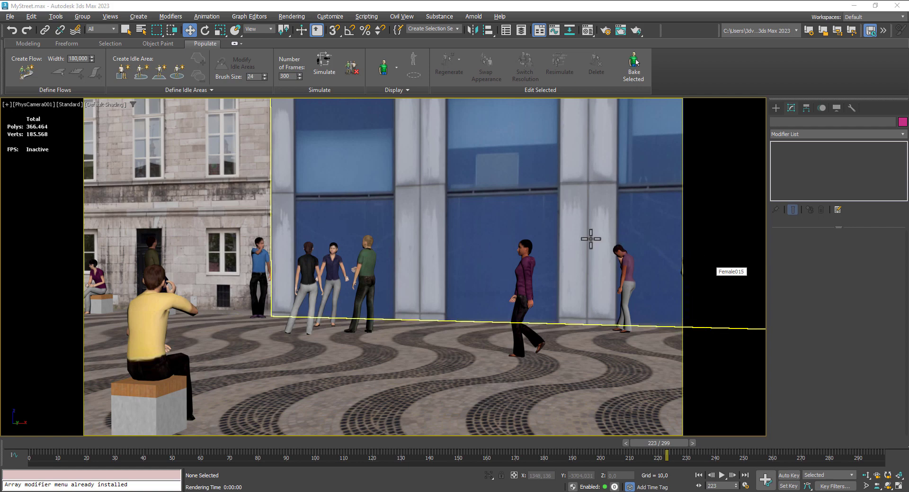
- Return to frame 0 and set the render time output to the range 0 to 299
left_click(698, 475)
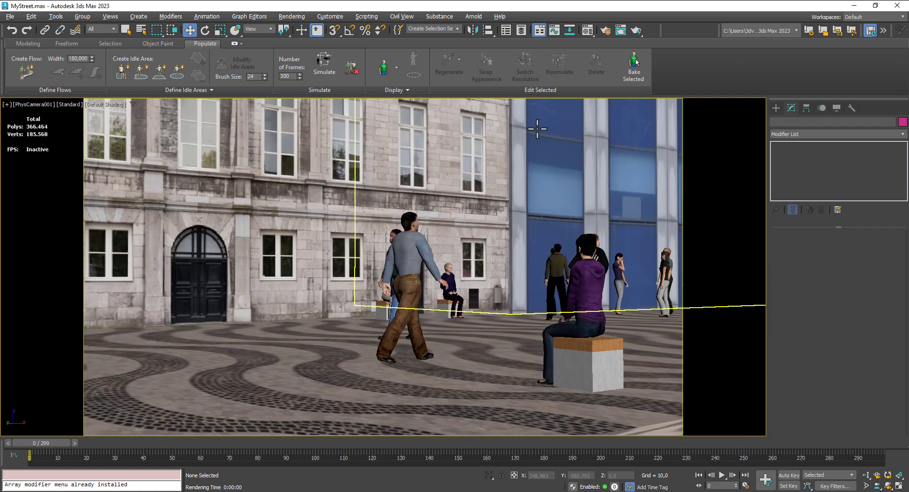
left_click(605, 32)
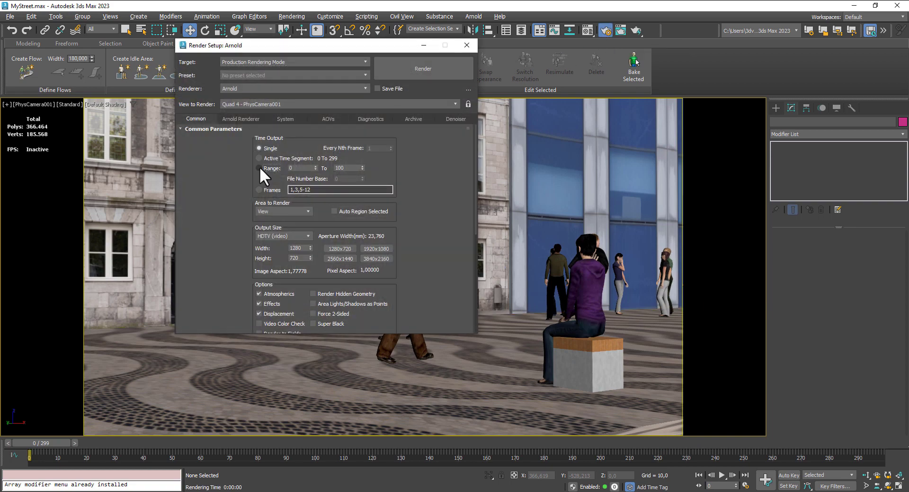
left_click(259, 168)
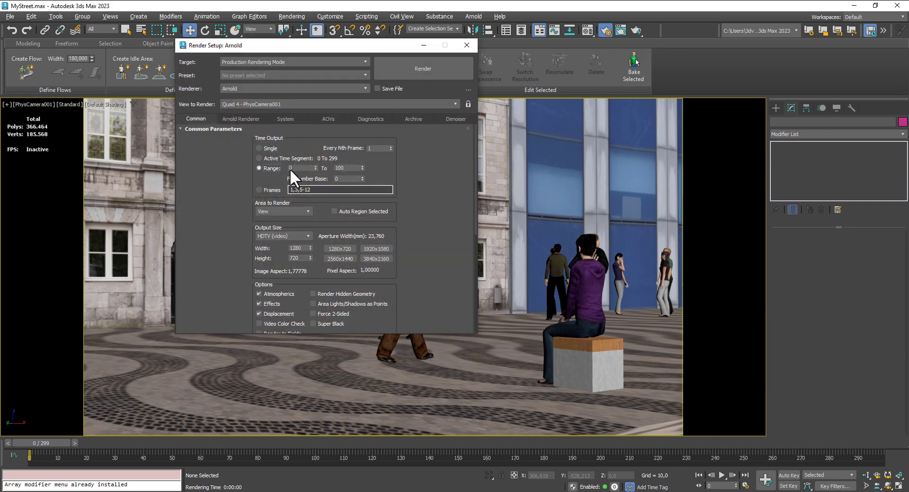
left_click(258, 158)
left_click(260, 167)
left_click_drag(346, 166, 299, 164)
type("299")
- Change the render output size to Custom with a width of 640 and a height of 360
left_click(291, 236)
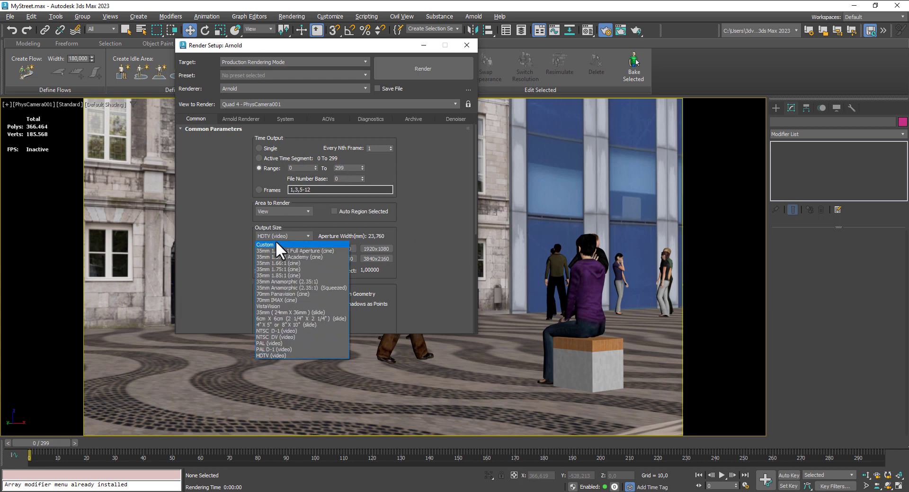
left_click(427, 221)
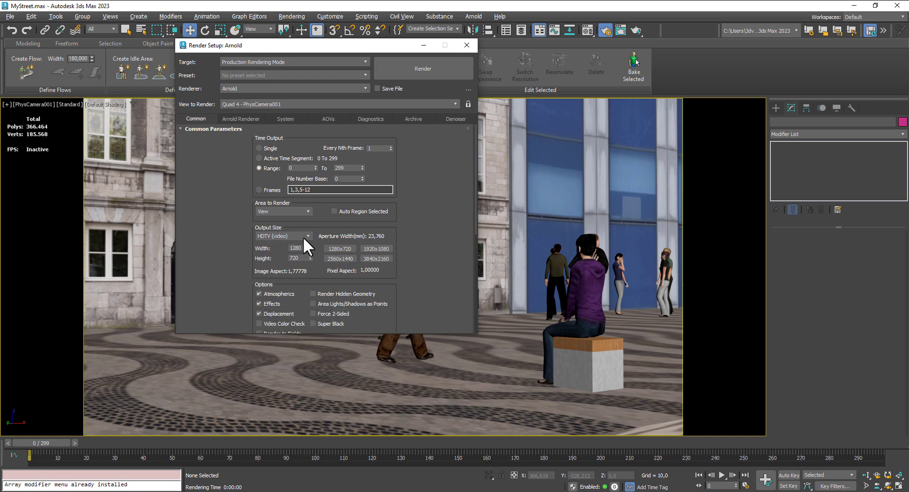
left_click(300, 235)
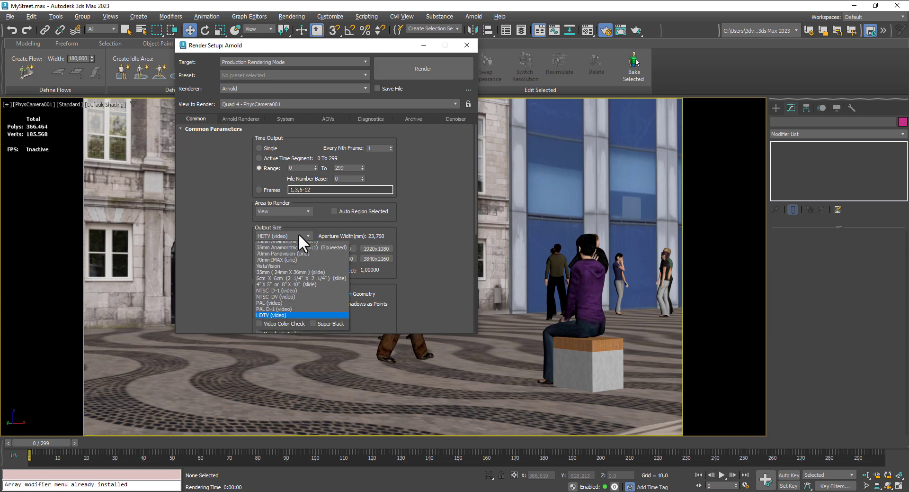
left_click(286, 242)
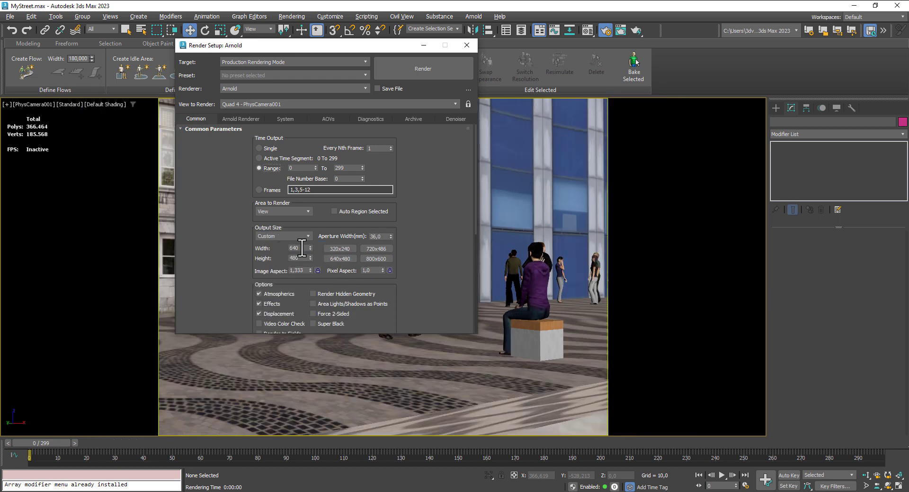
double_click(291, 247)
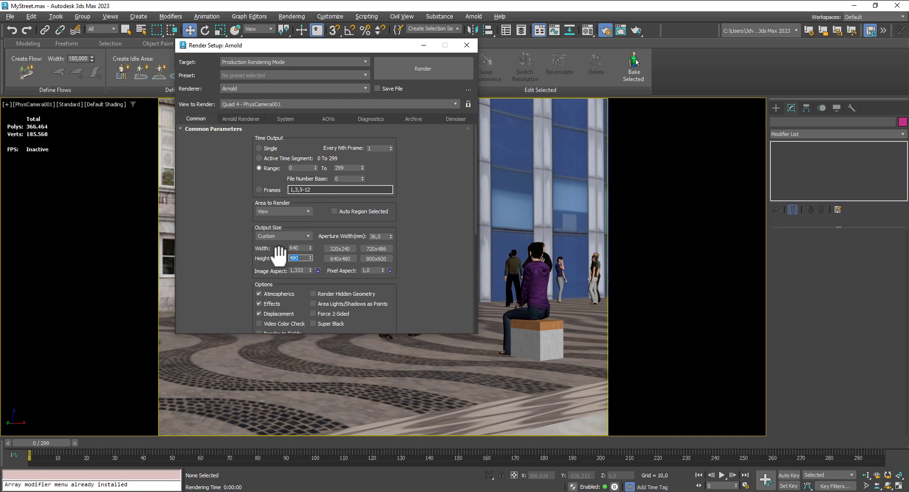
type("3")
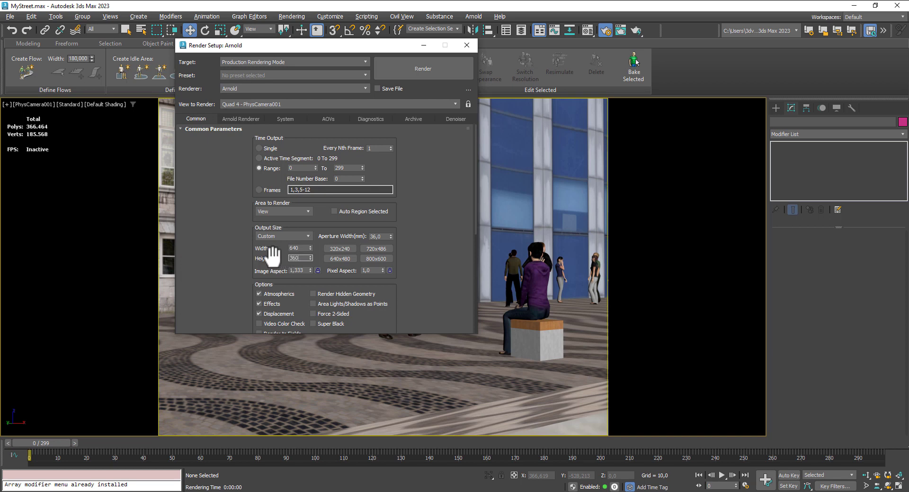
type("60")
key("Return")
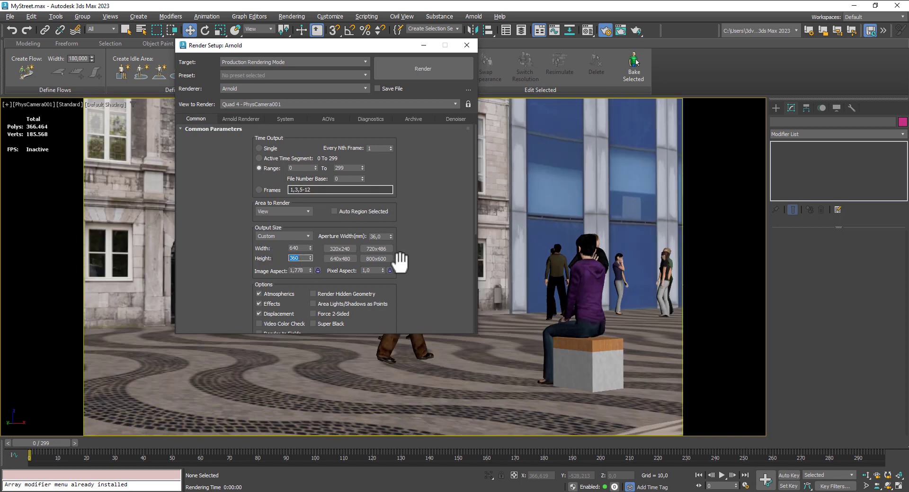
- Create a folder named Render inside TW-14 for the render output files and open it
scroll(416, 199, "down", 5)
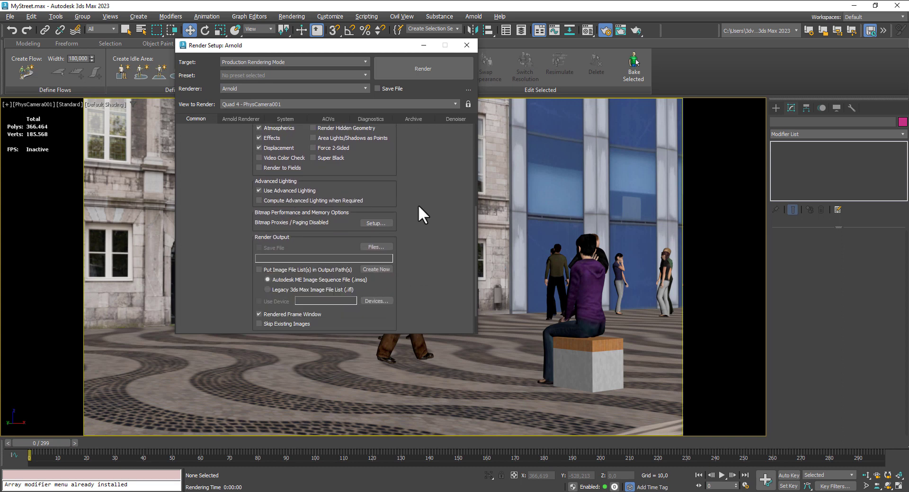
left_click(375, 247)
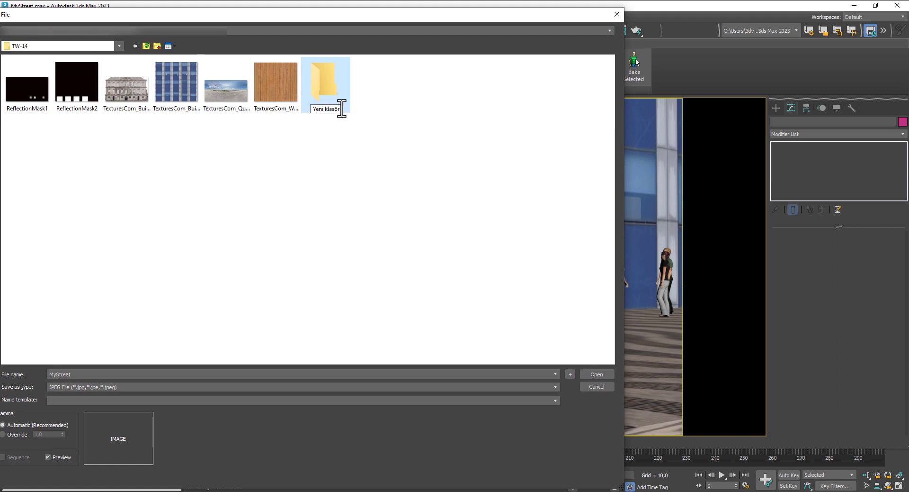
left_click_drag(341, 108, 308, 108)
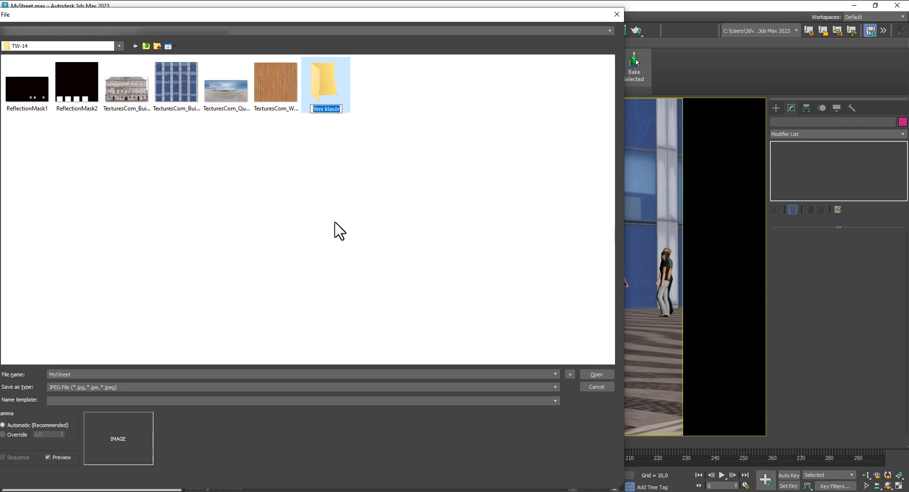
type("Render")
key("Return")
double_click(333, 88)
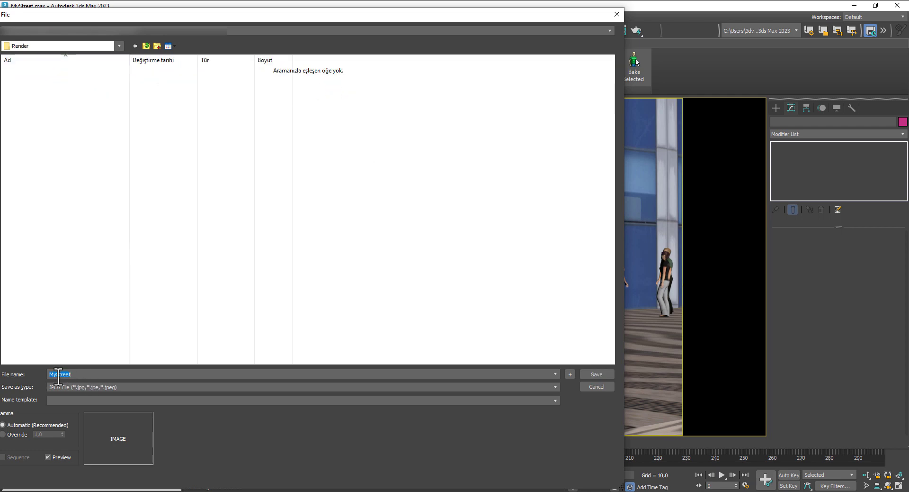
- Save the render output as a JPEG sequence named MyStreet and start rendering the frame range
type("MyStr")
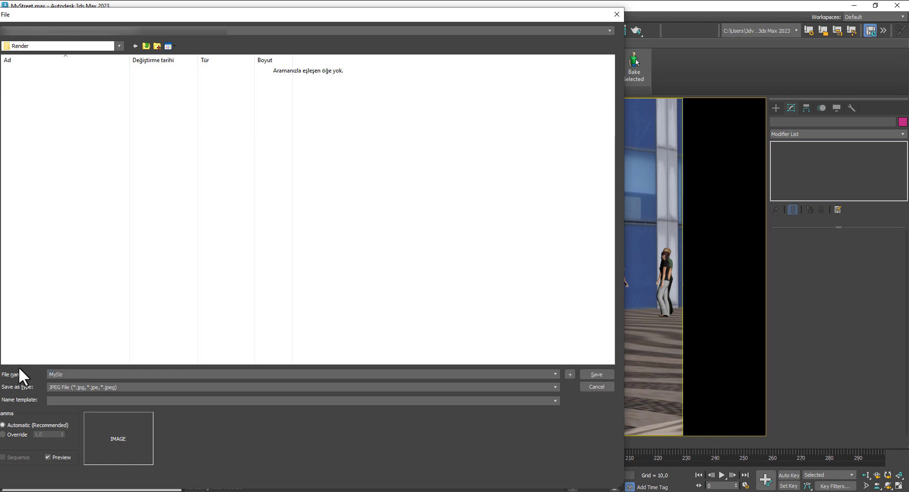
type("eet")
left_click(594, 372)
left_click(416, 72)
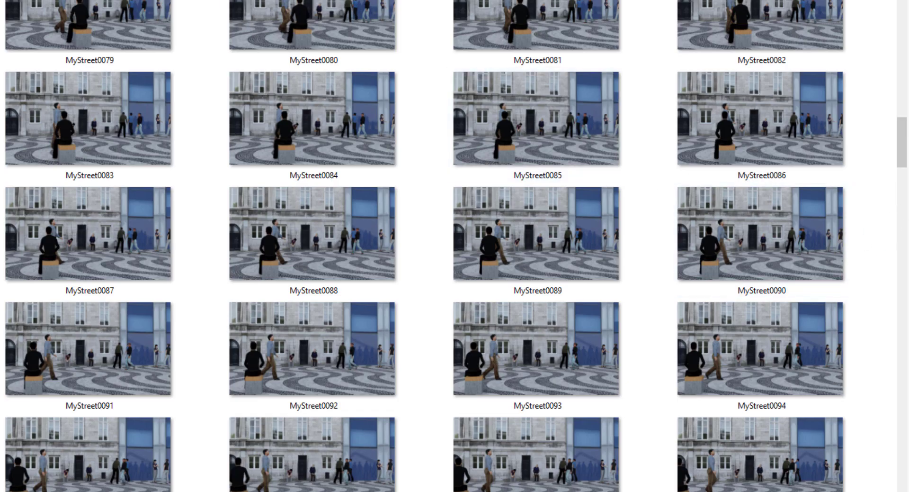
- Look through the rendered MyStreet image sequence in the output folder
left_click_drag(904, 132, 905, 405)
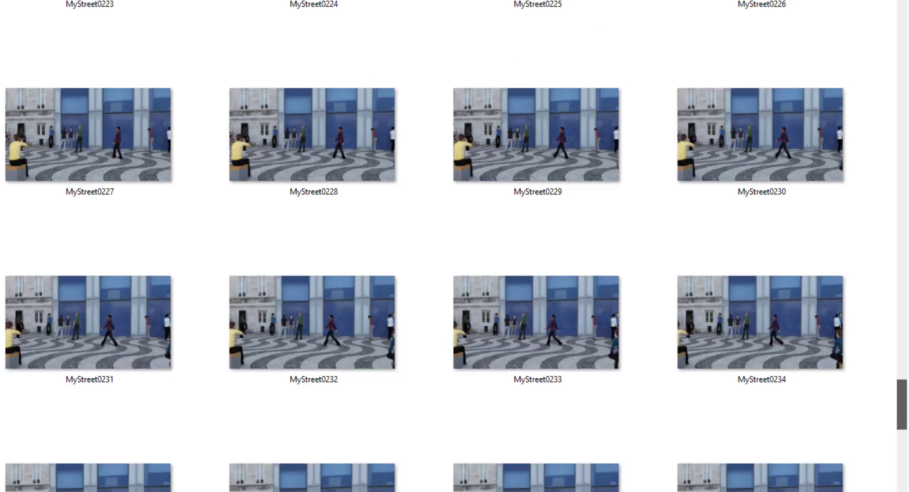
scroll(755, 349, "down", 10)
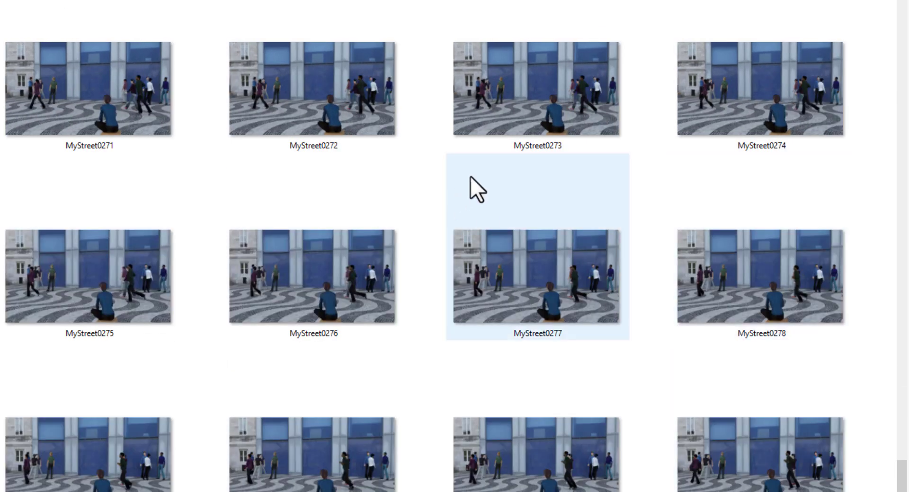
scroll(506, 161, "down", 2)
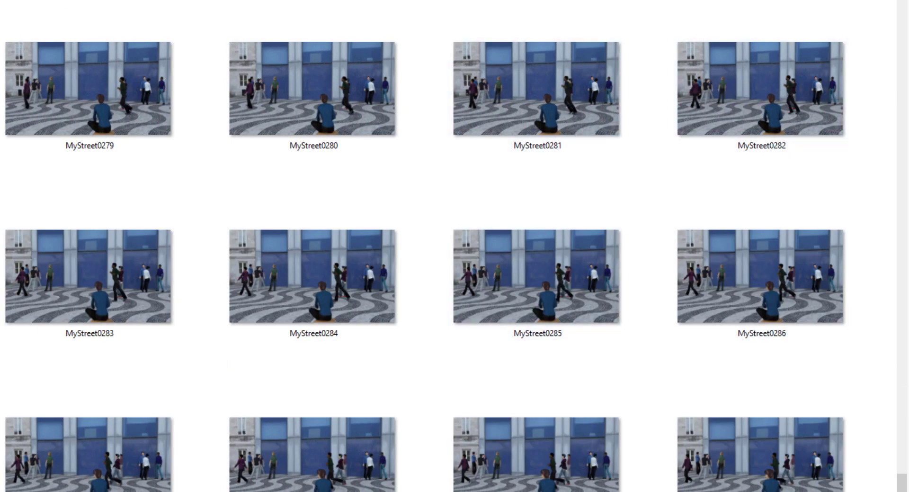
left_click_drag(905, 488, 906, 134)
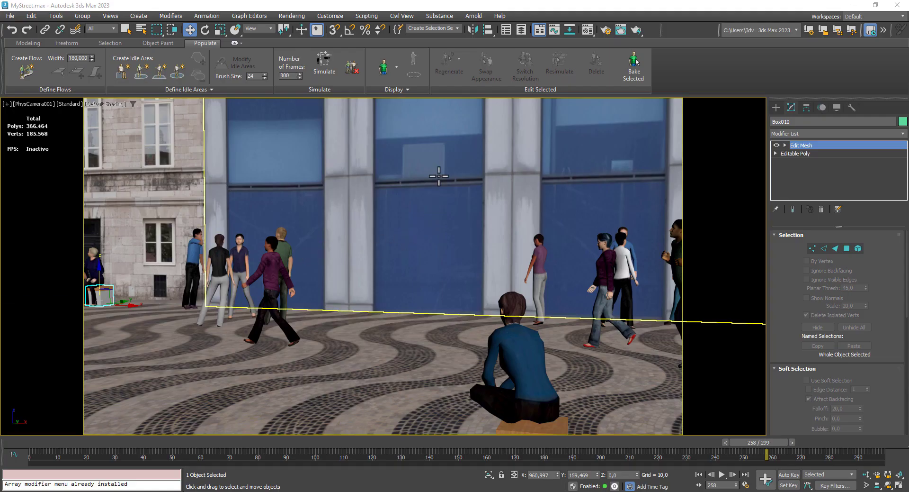
- Load the image sequence starting at MyStreet0000 into Channel A of the RAM Player with the default sequence and memory settings
left_click(291, 16)
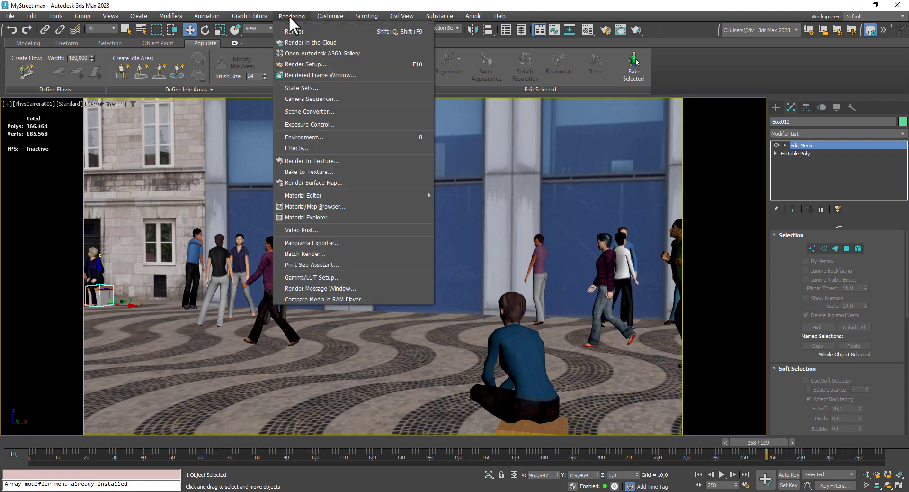
left_click(329, 299)
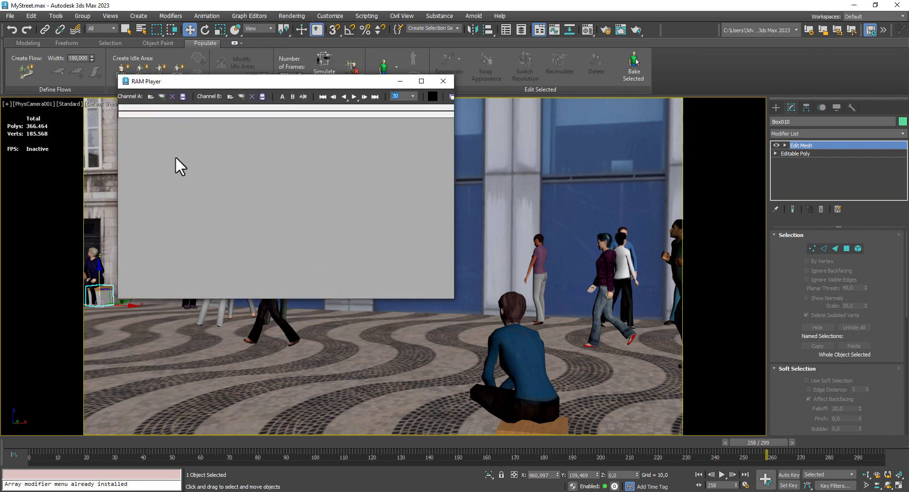
left_click(152, 96)
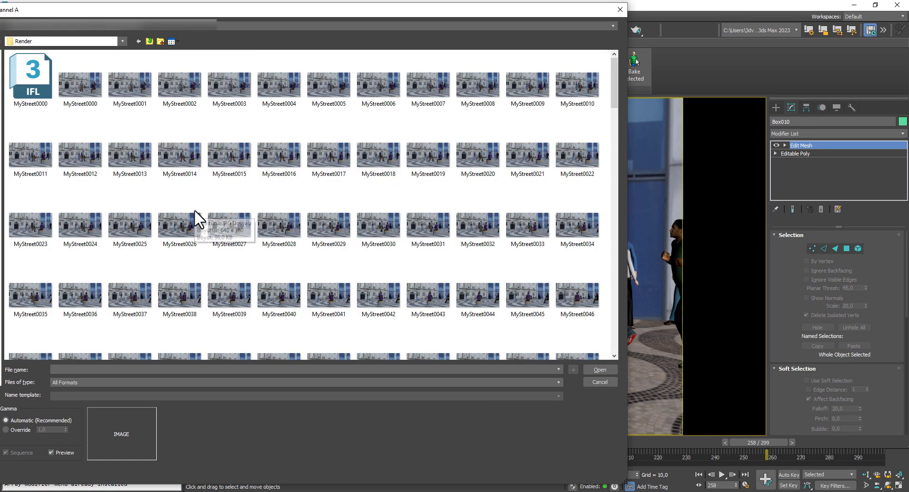
scroll(203, 213, "down", 2)
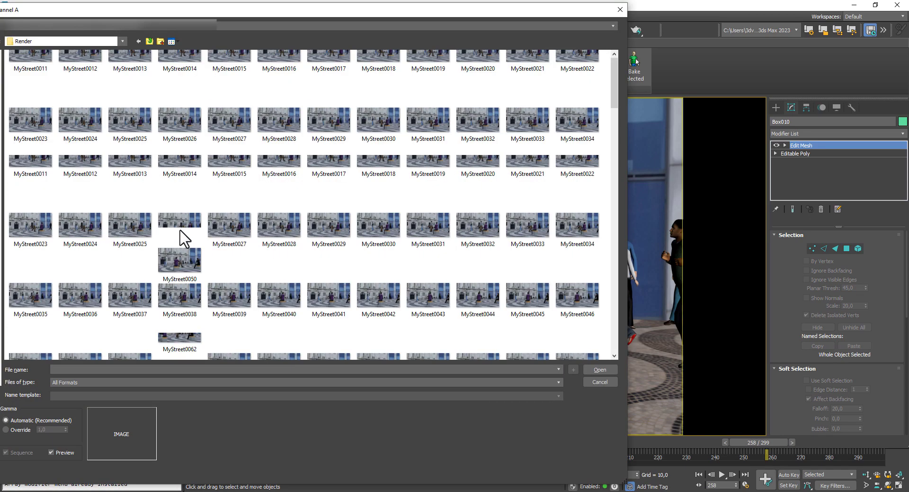
scroll(180, 235, "up", 3)
left_click(69, 90)
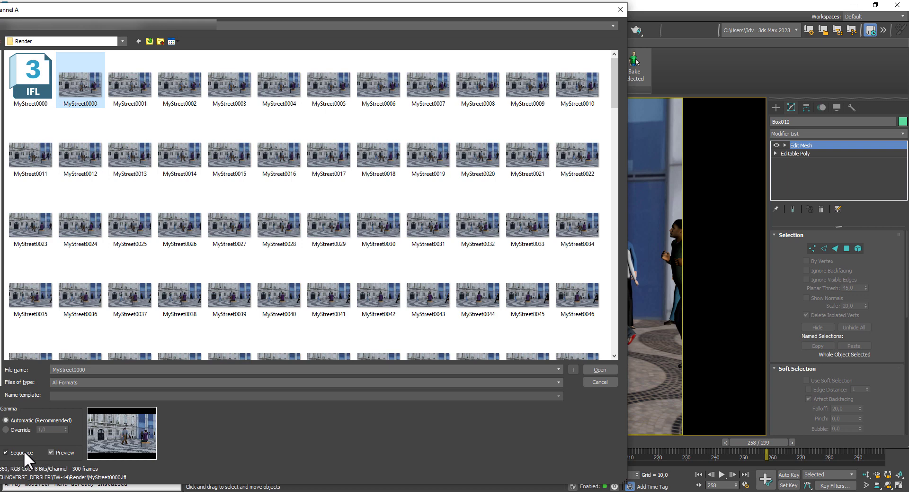
left_click(599, 371)
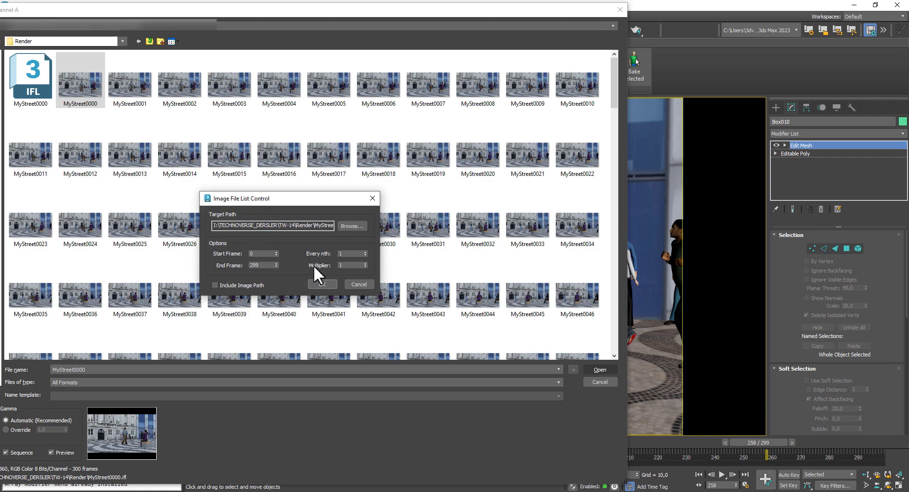
left_click(322, 284)
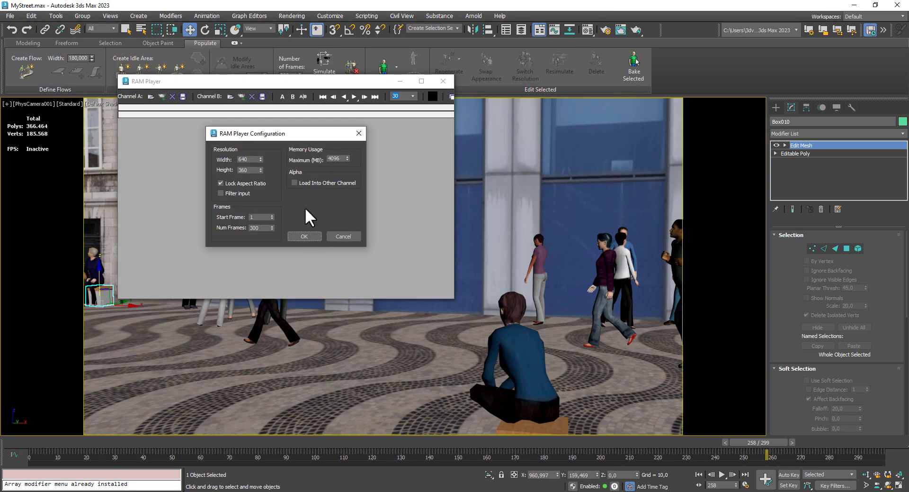
left_click(306, 235)
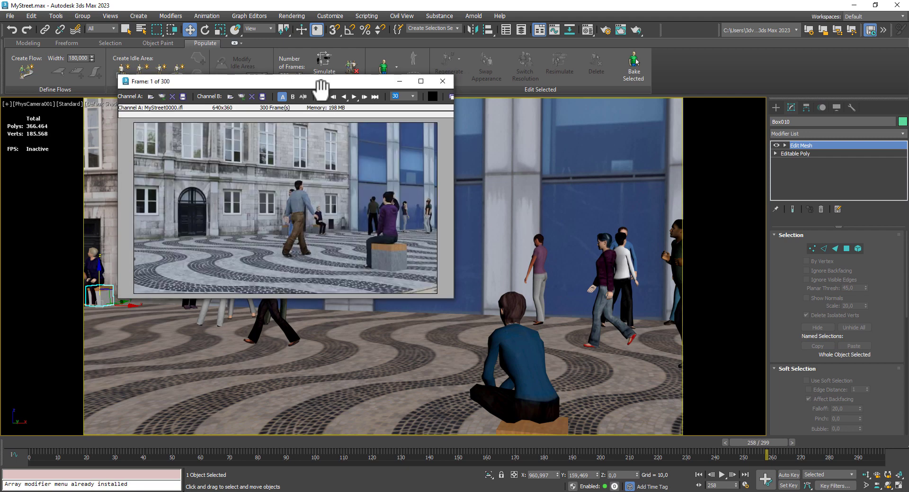
- Move the RAM Player window toward the middle of the viewport and play the rendered sequence forward, pausing along the way
left_click_drag(321, 82, 417, 100)
left_click(443, 79)
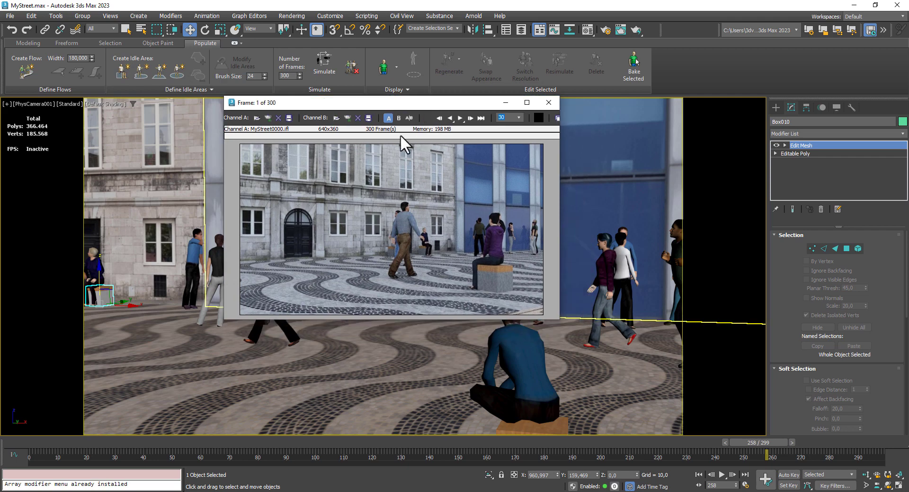
left_click(458, 118)
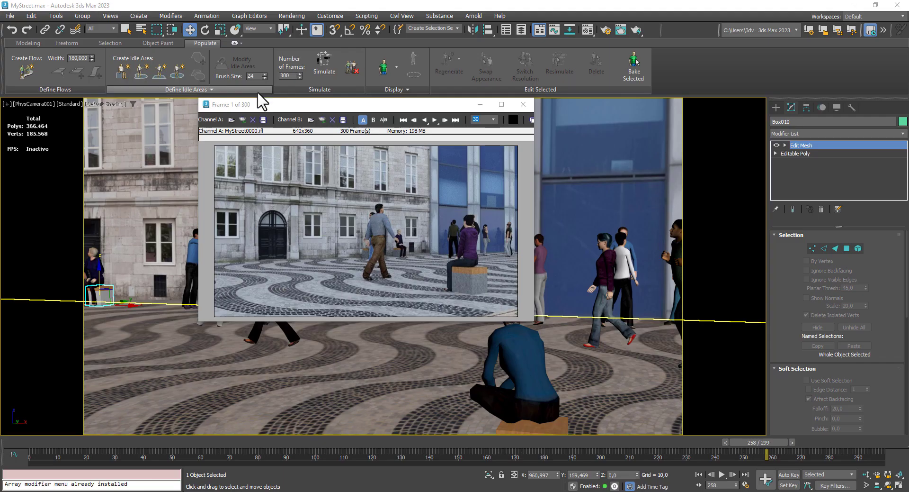
left_click(434, 120)
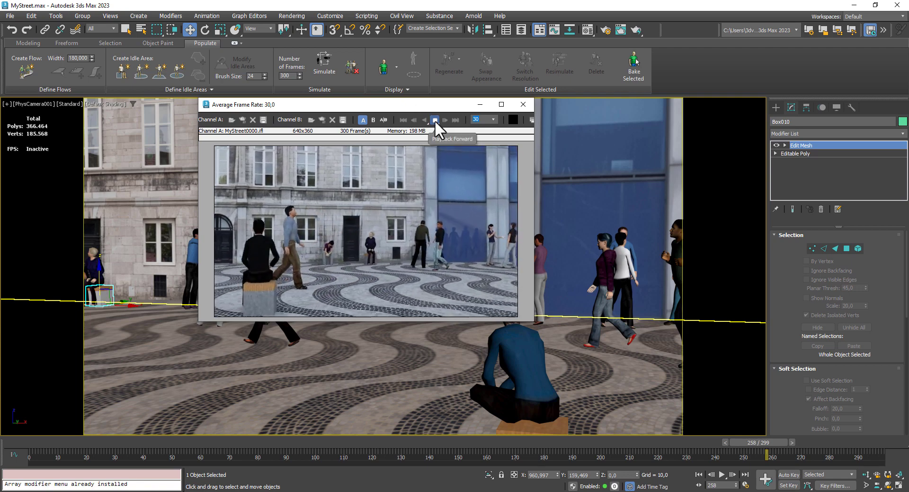
left_click(435, 120)
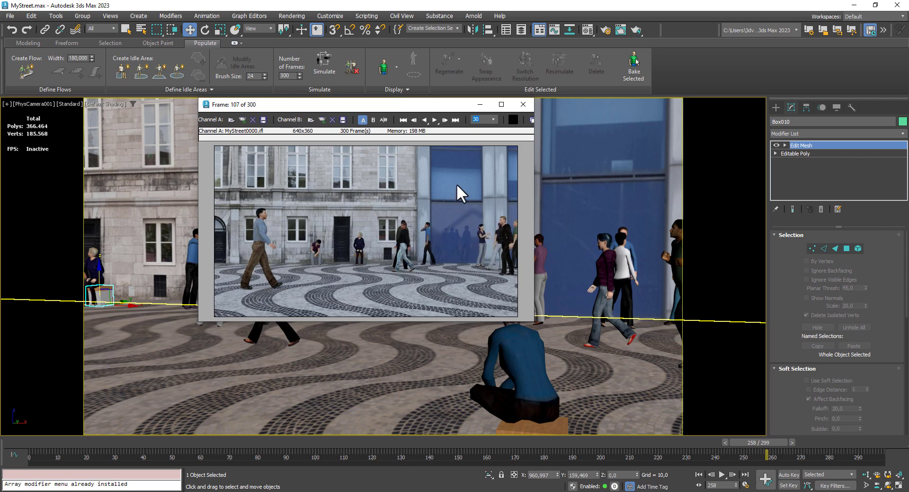
left_click(434, 119)
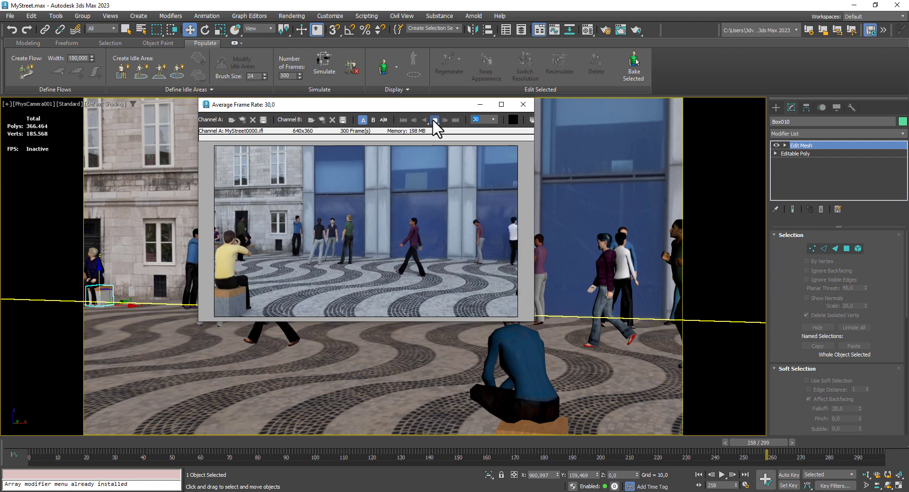
left_click(434, 119)
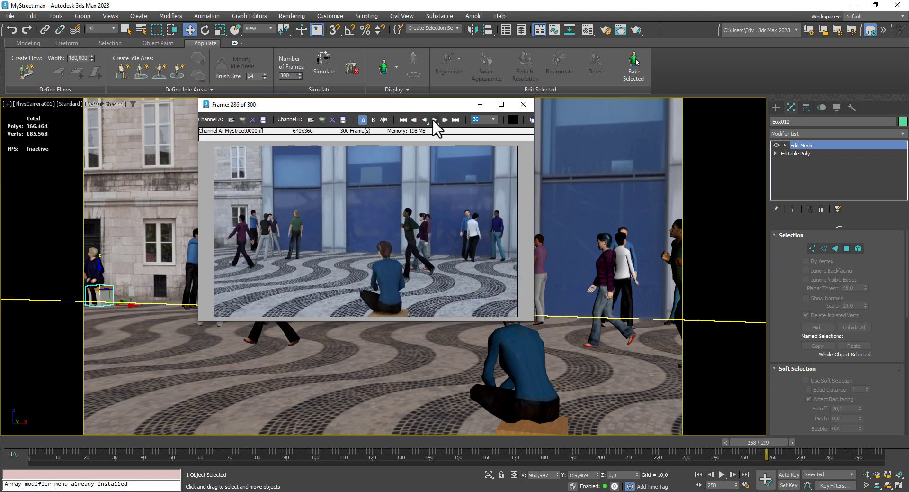
- Set the render time output to Single in Render Setup and replay the rendered sequence in the RAM Player
left_click(292, 16)
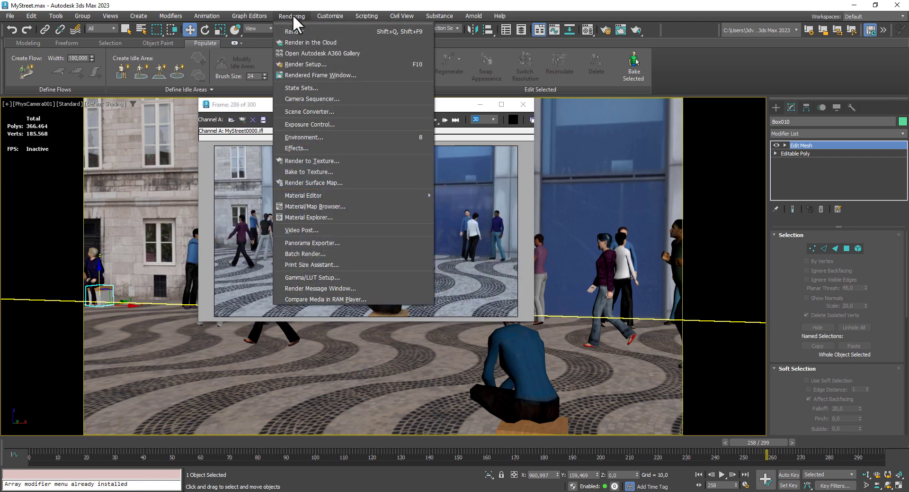
left_click(317, 56)
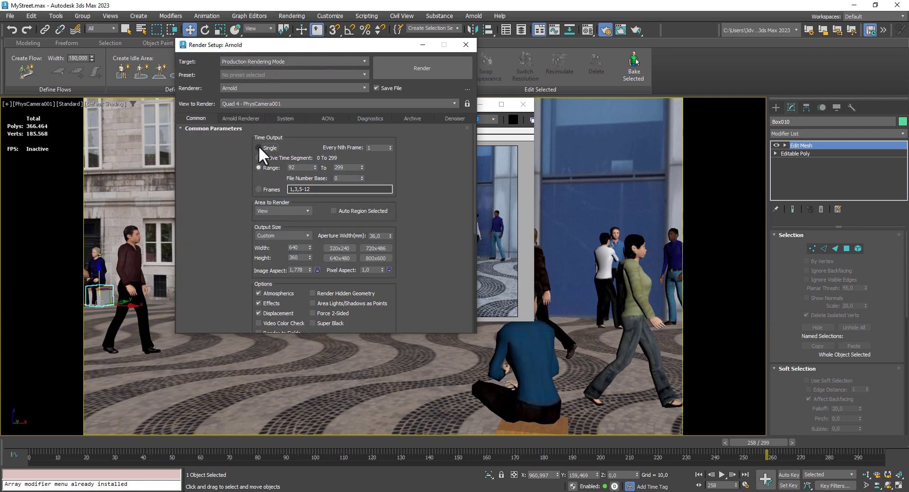
left_click(258, 147)
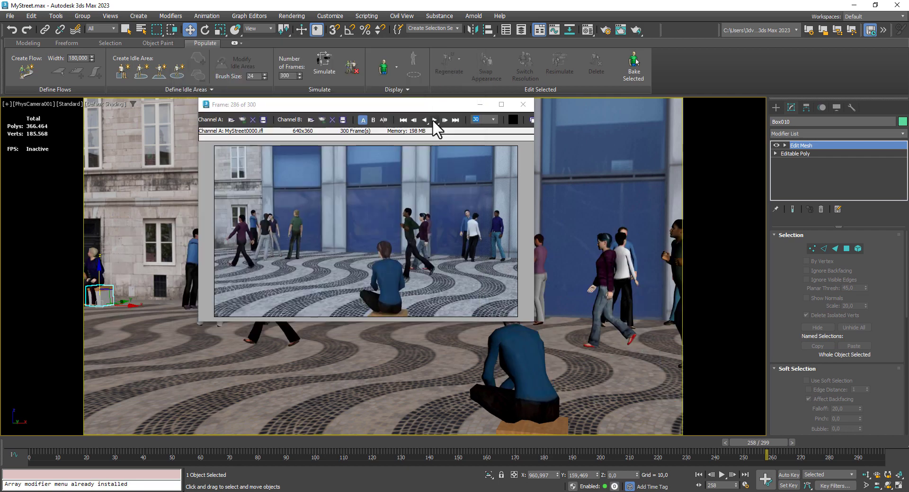
left_click(432, 120)
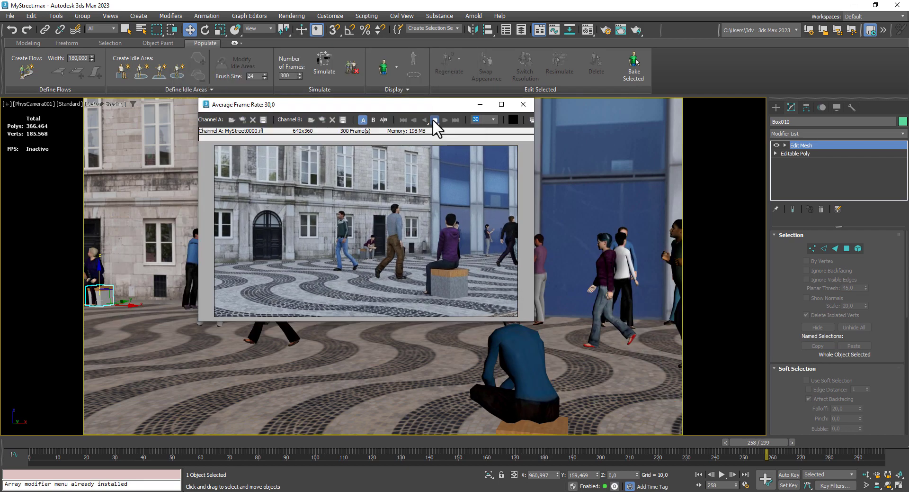